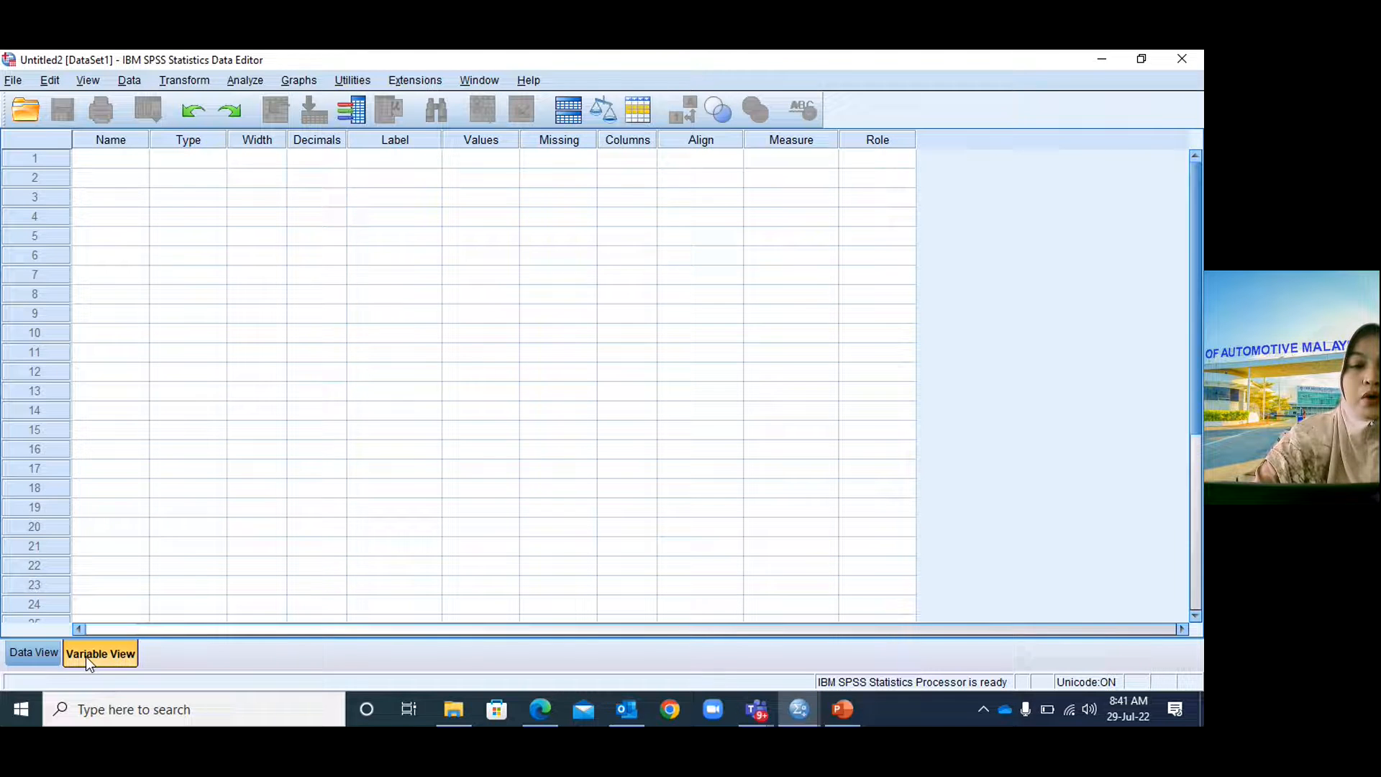
Switch the new untitled dataset to its empty Data View grid.
{"action": "left_click", "coordinate": [35, 654]}
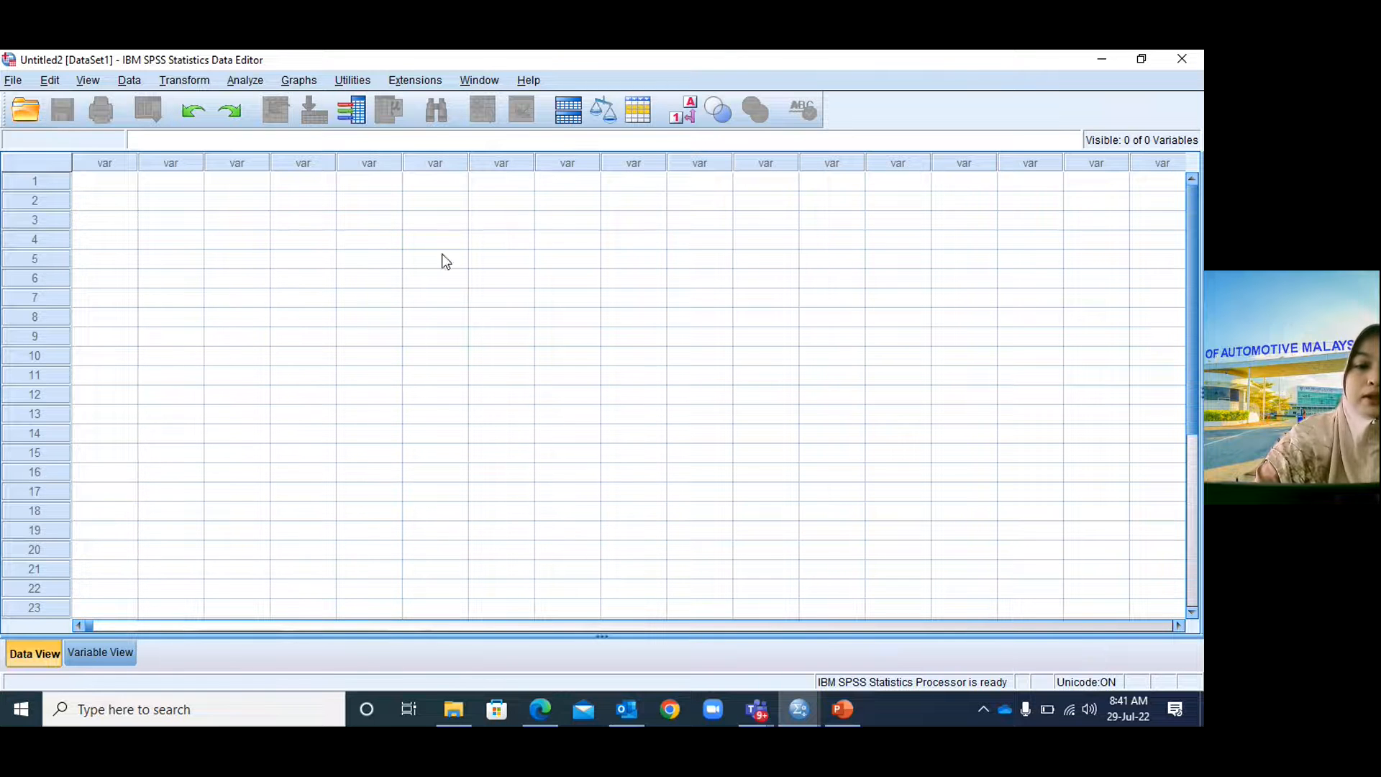
Return to Variable View and select the Name cell of row 1.
{"action": "left_click", "coordinate": [114, 653]}
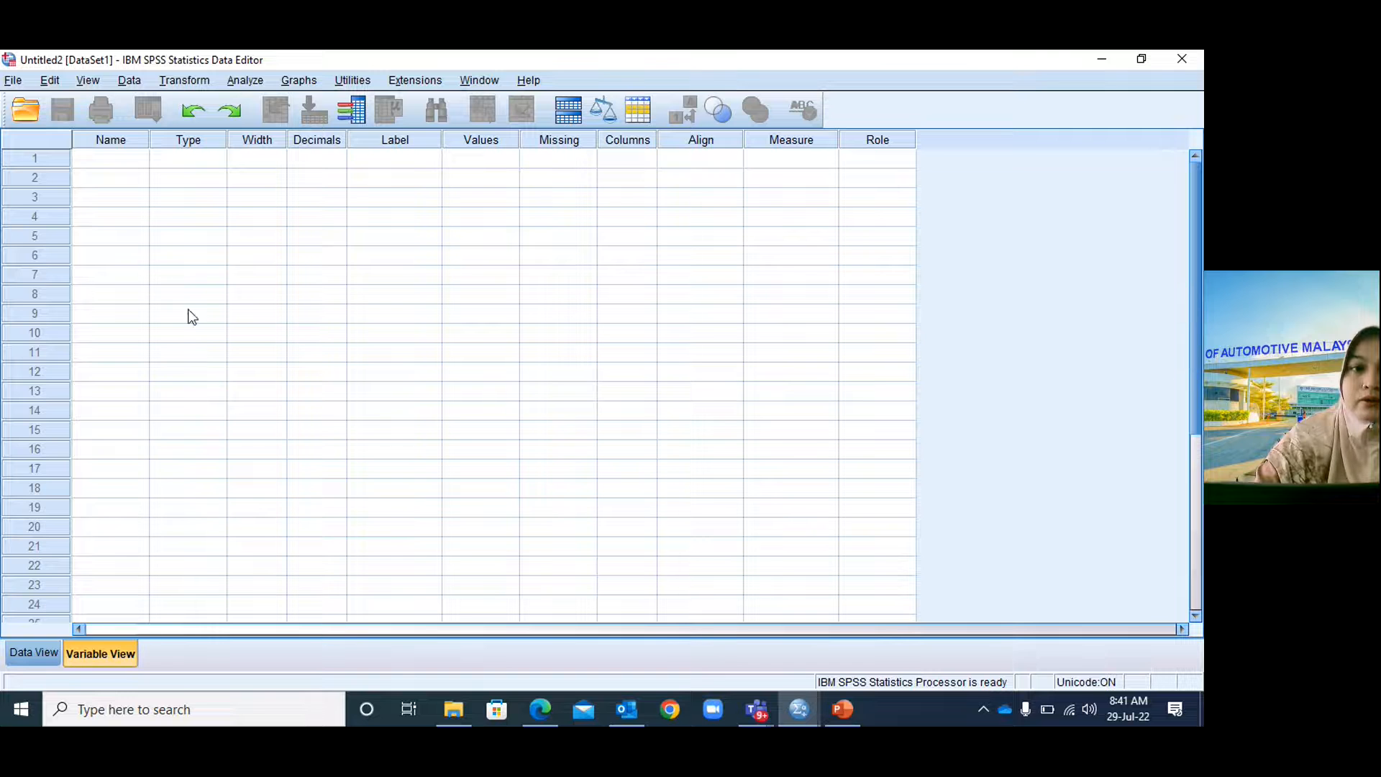
{"action": "left_click", "coordinate": [121, 166]}
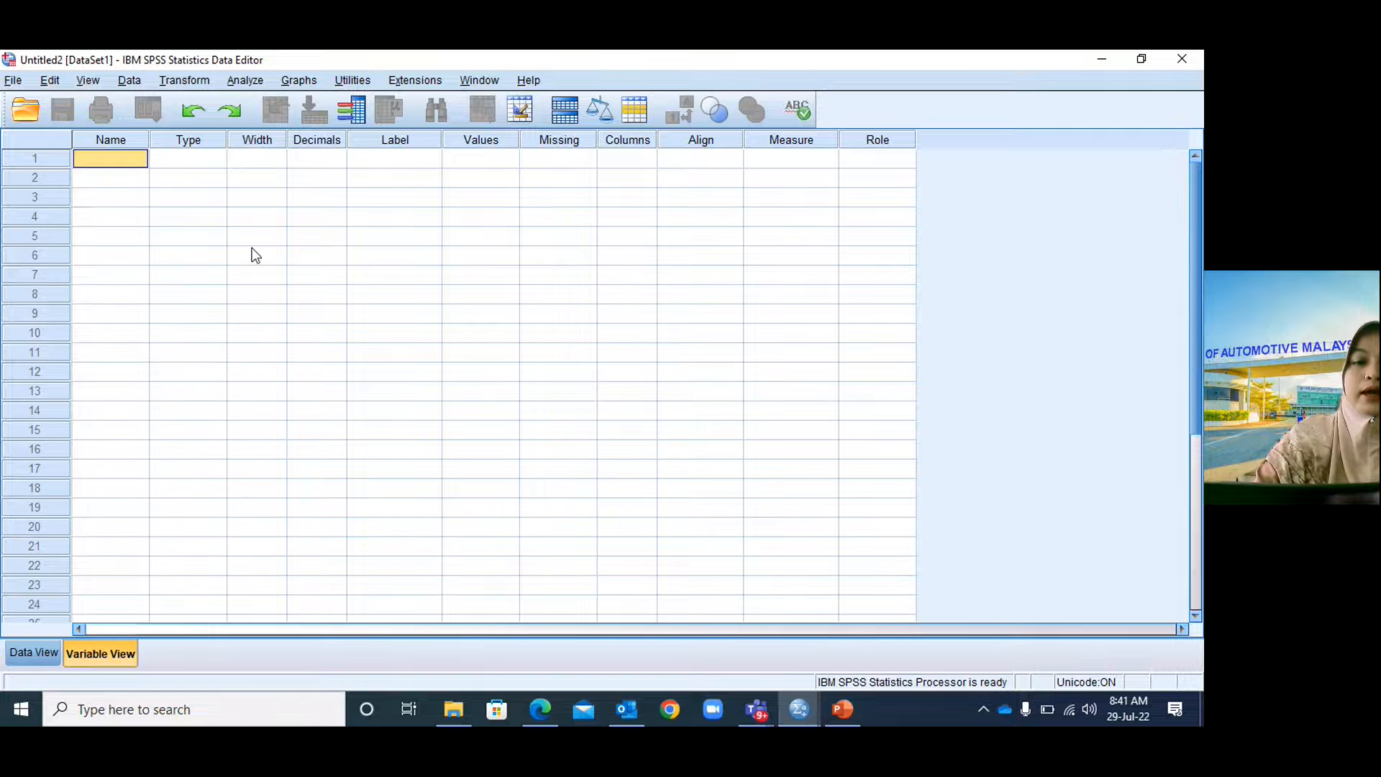
Show questionnaire slide 3 with the Part A internet-access questions in PowerPoint.
{"action": "left_click", "coordinate": [843, 710]}
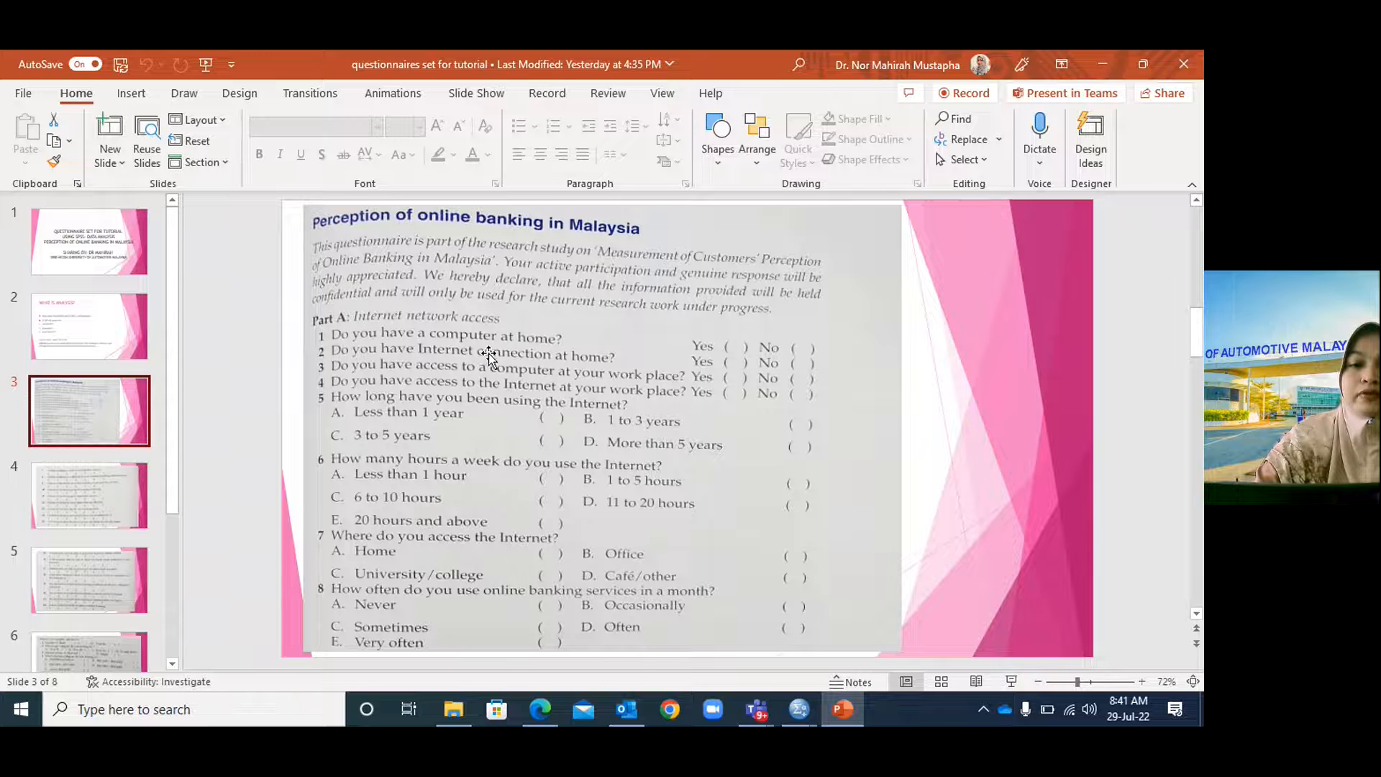
Enter 'Part A1' as the first variable name and dismiss the illegal-character warning.
{"action": "left_click", "coordinate": [848, 709]}
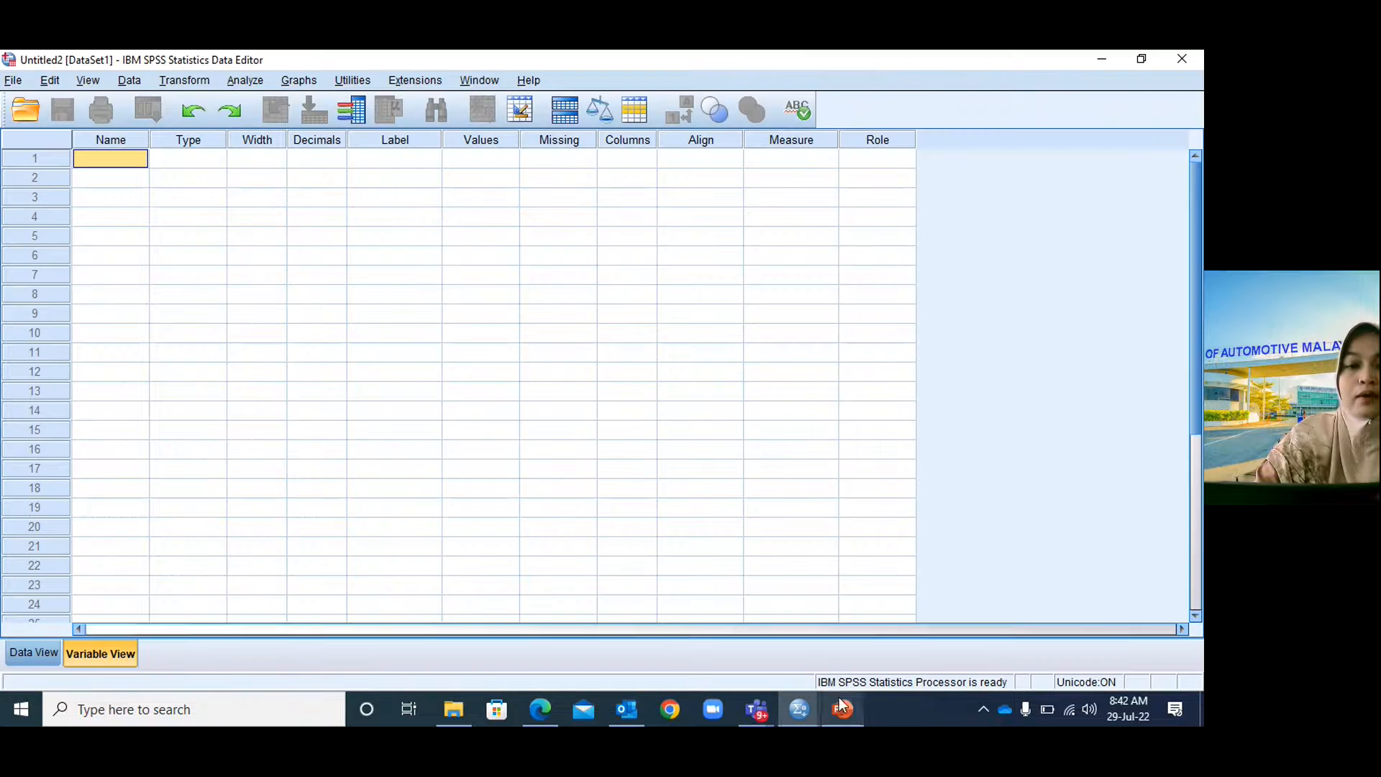
{"action": "left_click", "coordinate": [121, 157]}
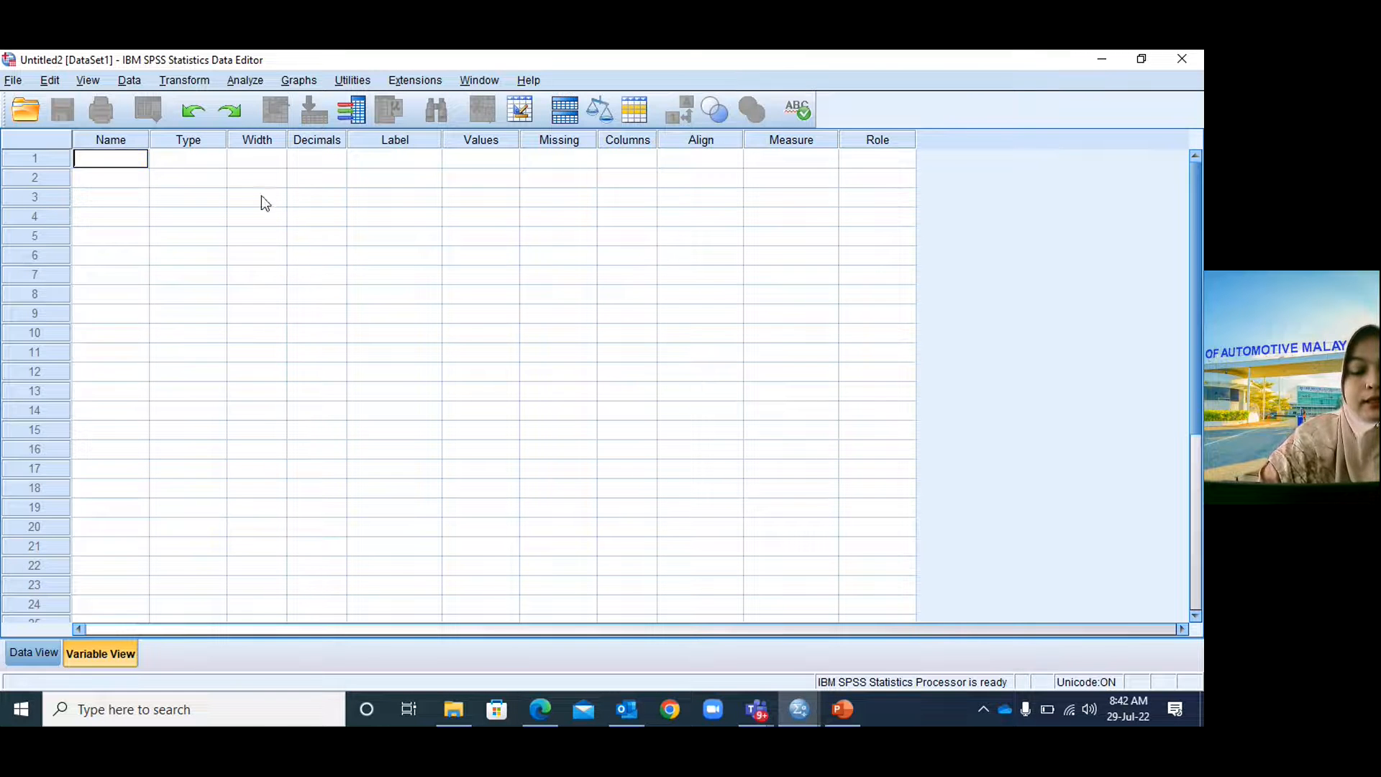
{"action": "type", "text": "PART"}
{"action": "key", "text": "BackSpace"}
{"action": "key", "text": "BackSpace"}
{"action": "key", "text": "BackSpace"}
{"action": "type", "text": "art "}
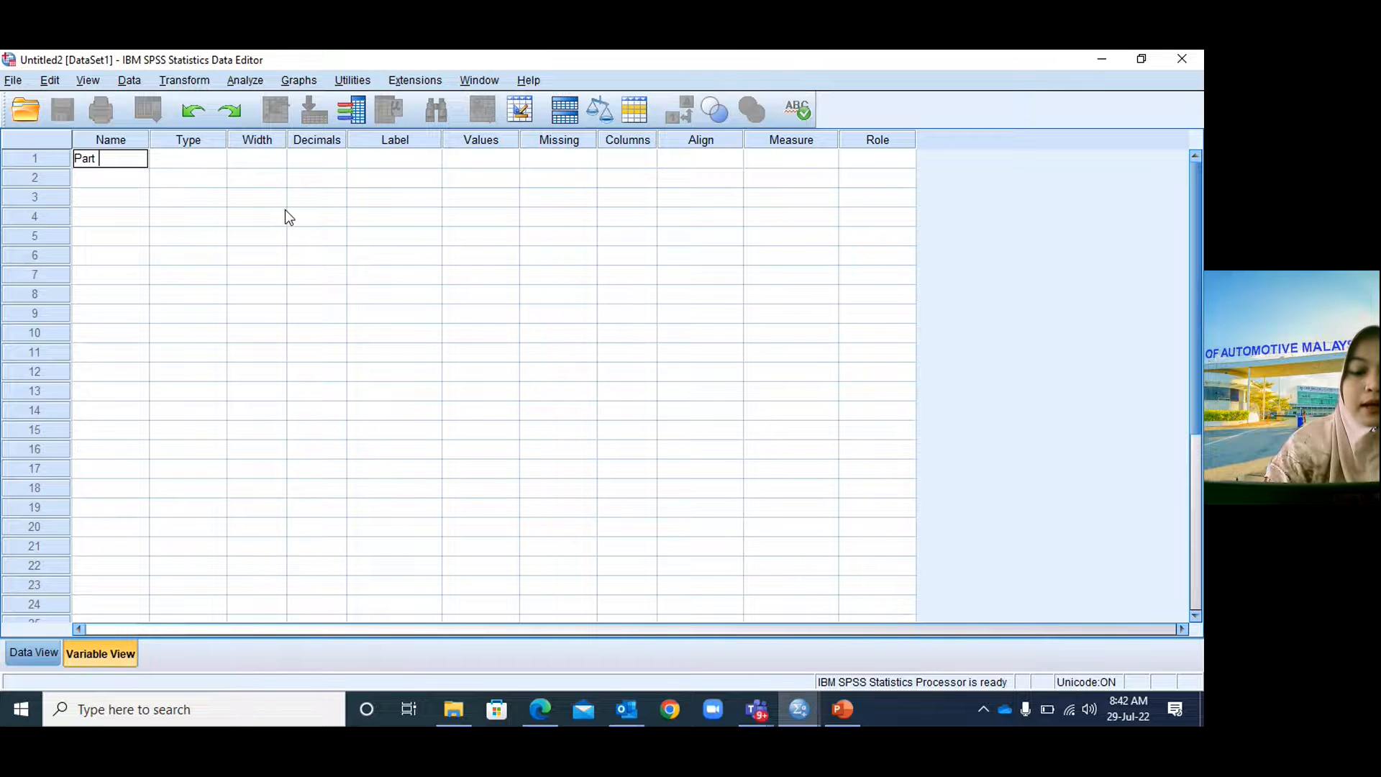
{"action": "type", "text": "A1"}
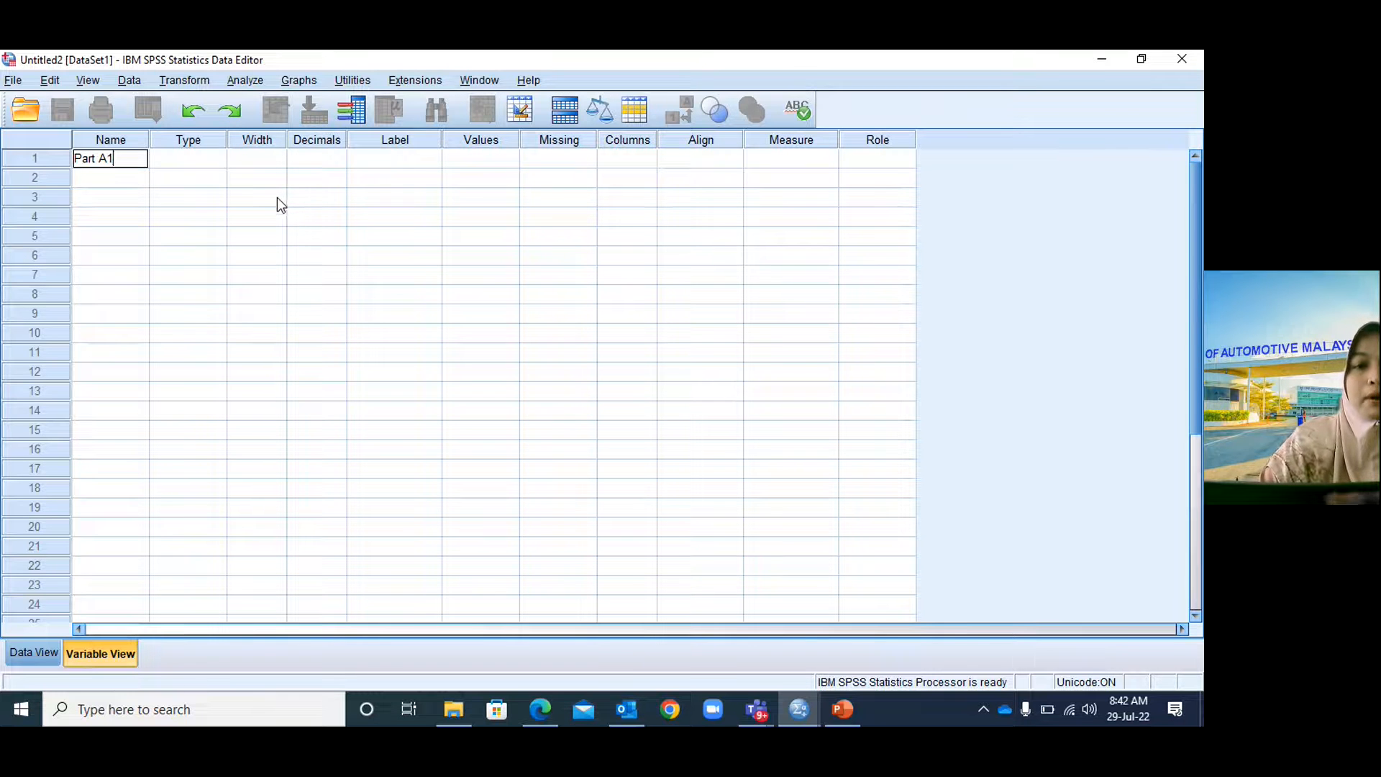
{"action": "left_click", "coordinate": [204, 164]}
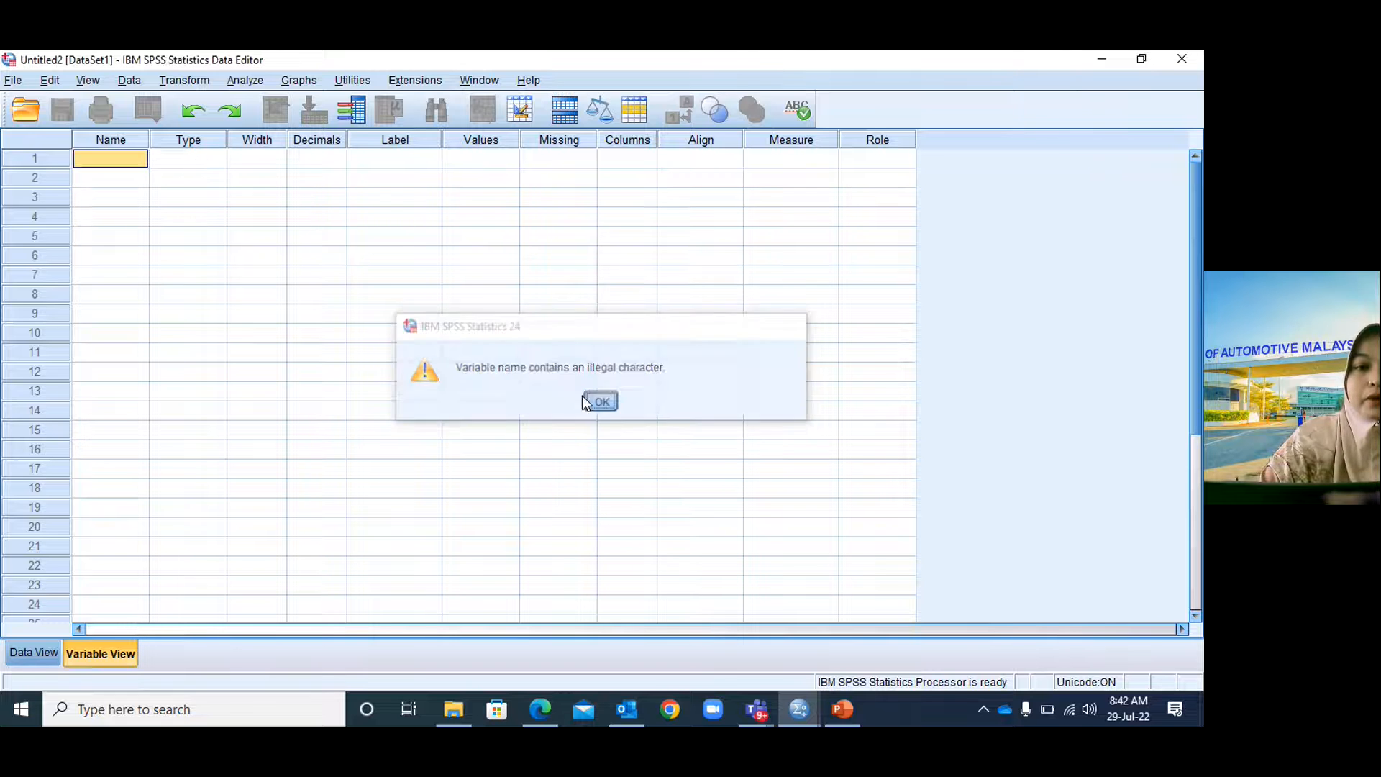
{"action": "left_click", "coordinate": [600, 402]}
Rename the first variable partA1 and bring up its Variable Type settings.
{"action": "left_click", "coordinate": [129, 161]}
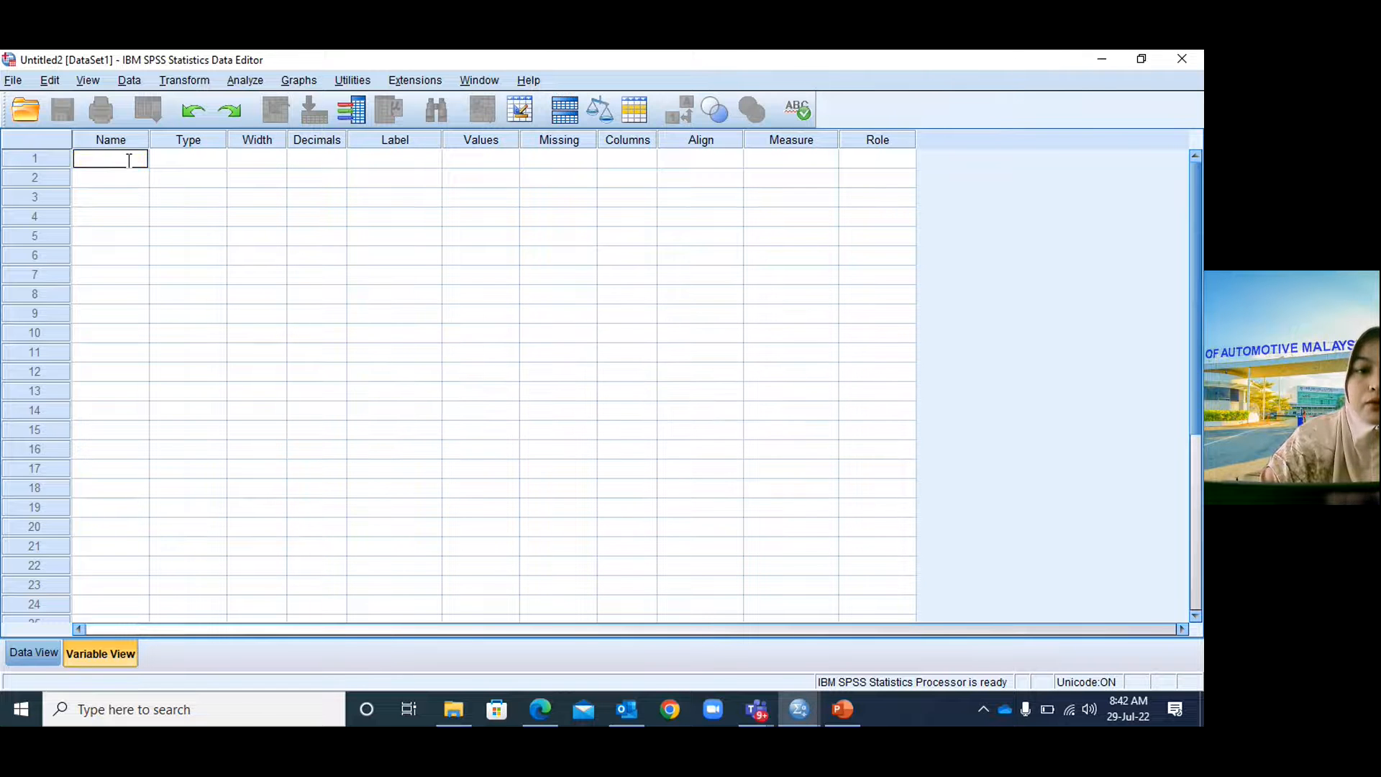
{"action": "type", "text": "part"}
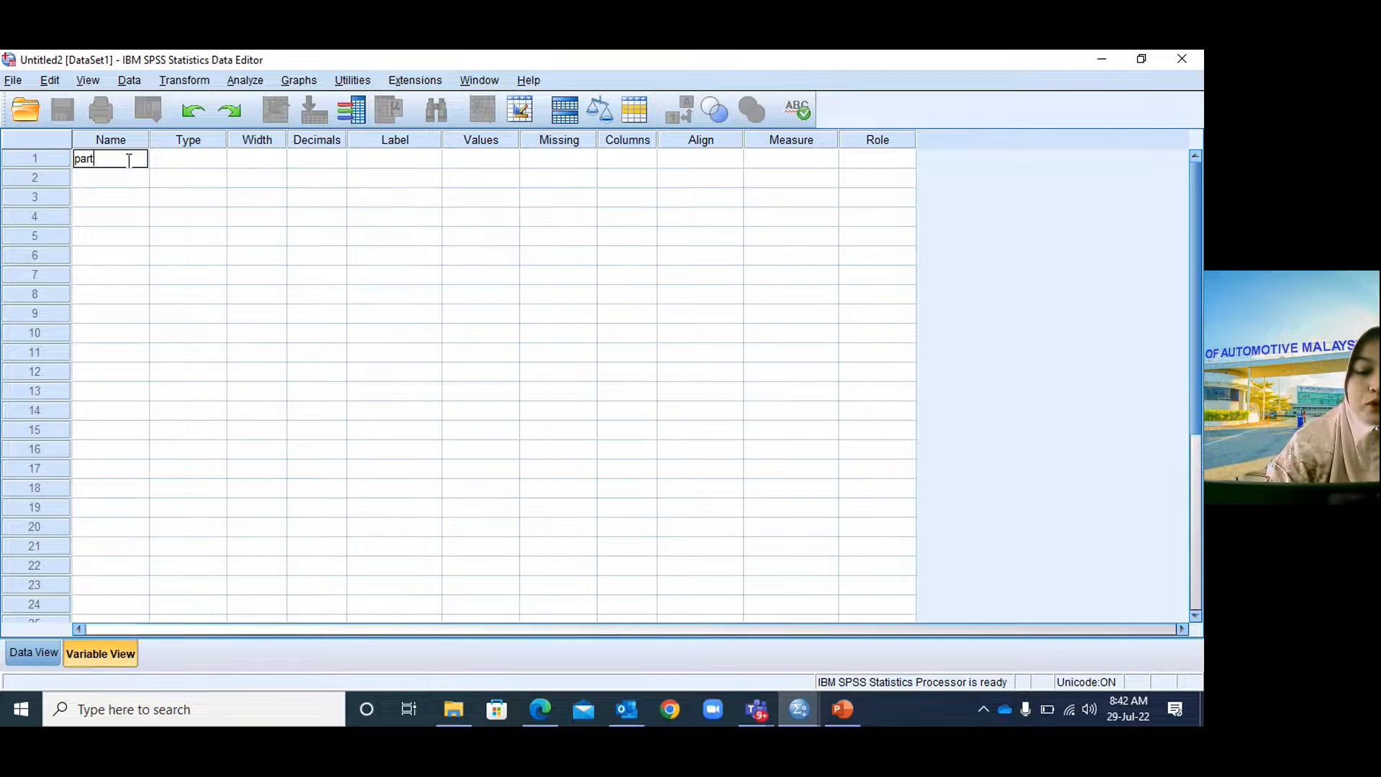
{"action": "type", "text": "A1"}
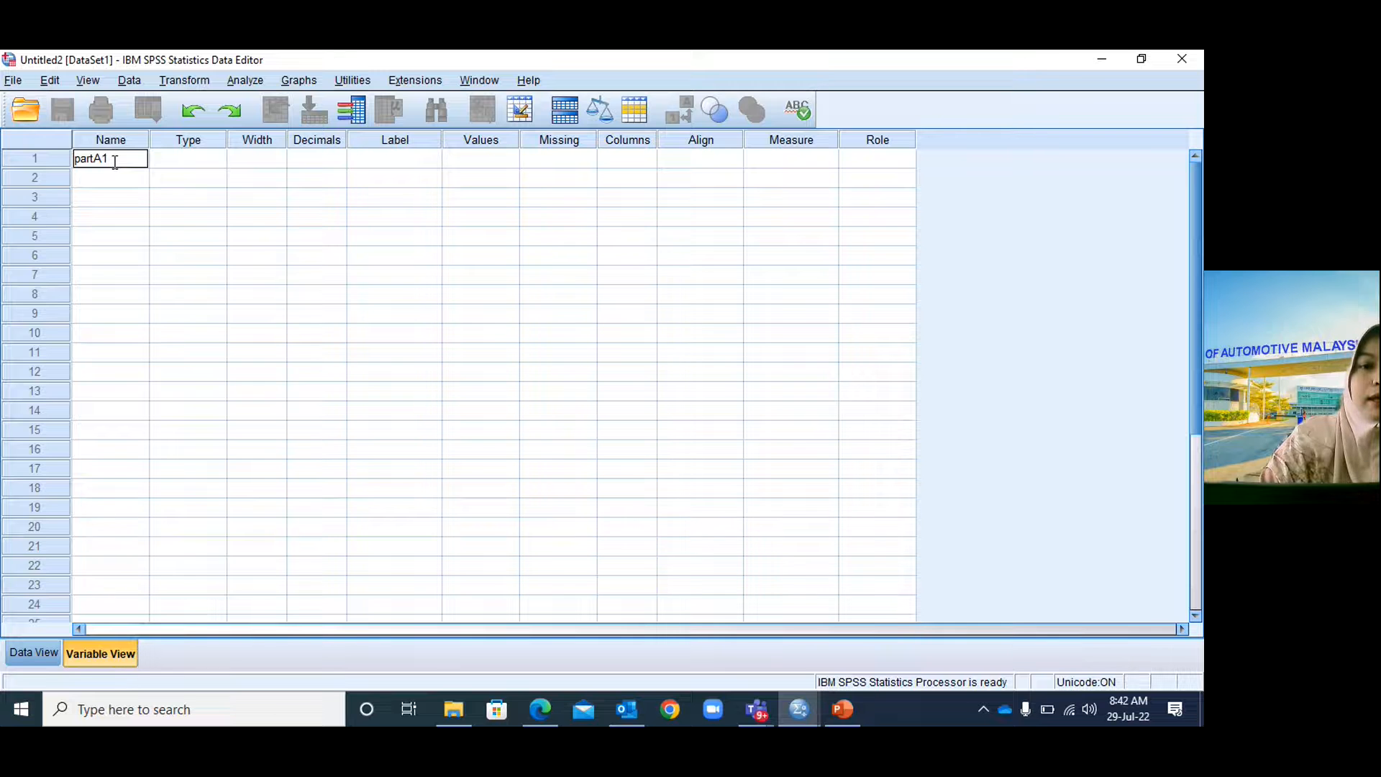
{"action": "left_click", "coordinate": [166, 160]}
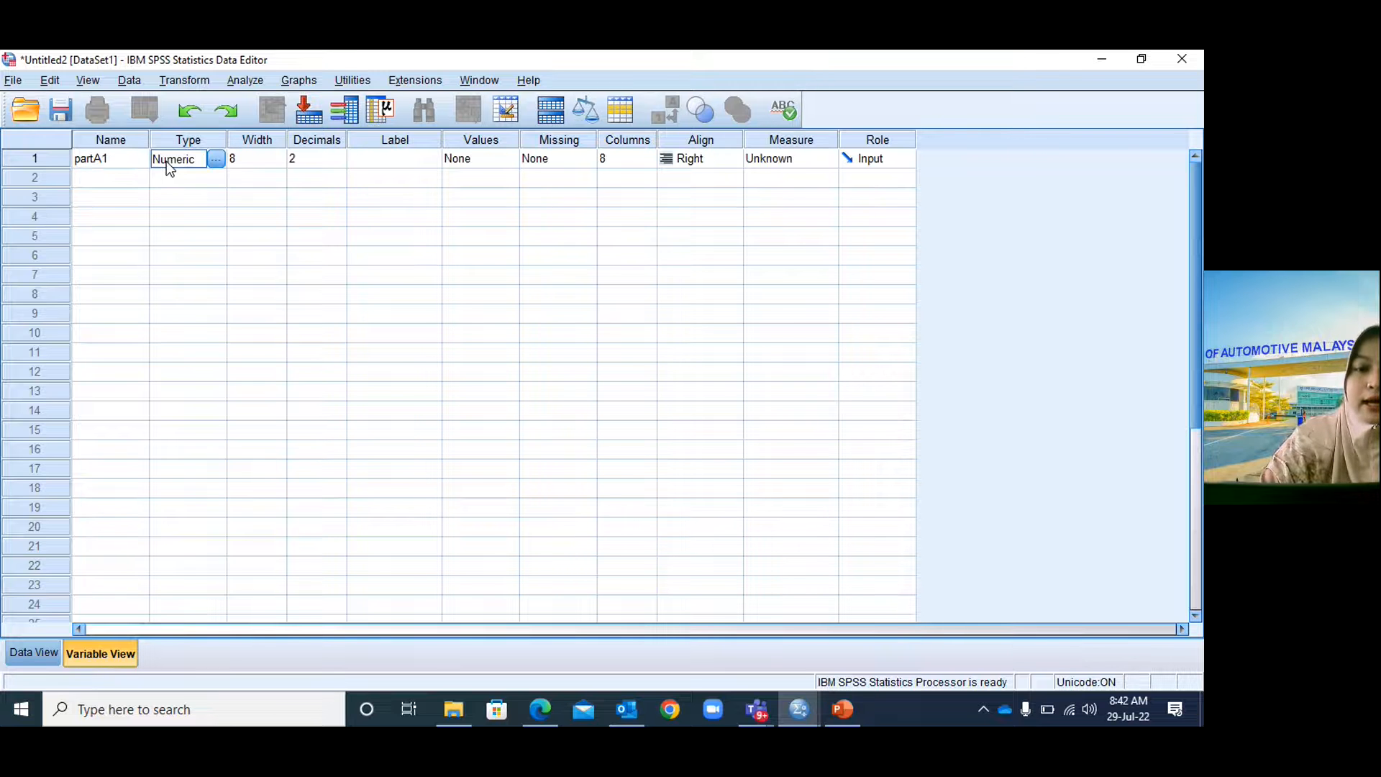
{"action": "left_click", "coordinate": [217, 159]}
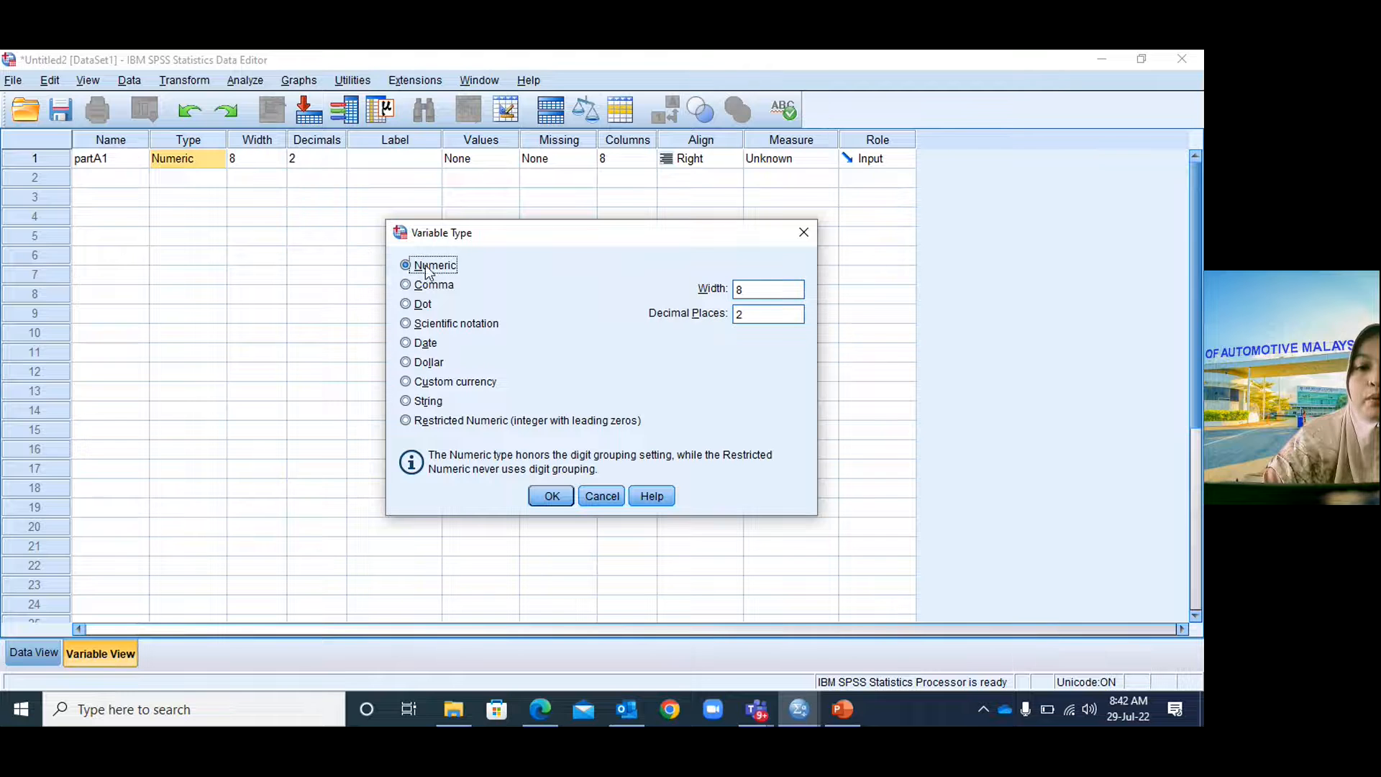
Keep partA1 Numeric and change its decimals from 2 to 0.
{"action": "left_click", "coordinate": [551, 495]}
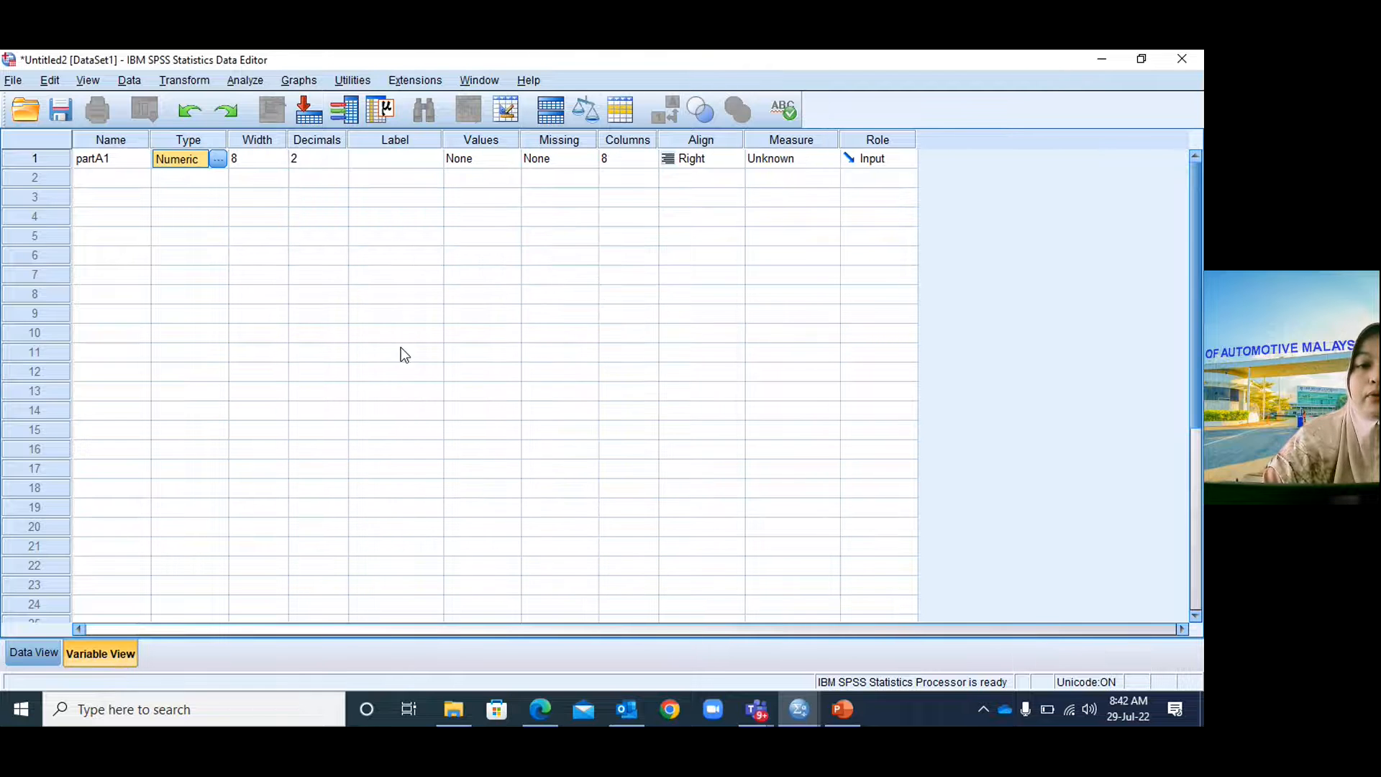
{"action": "left_click", "coordinate": [316, 159]}
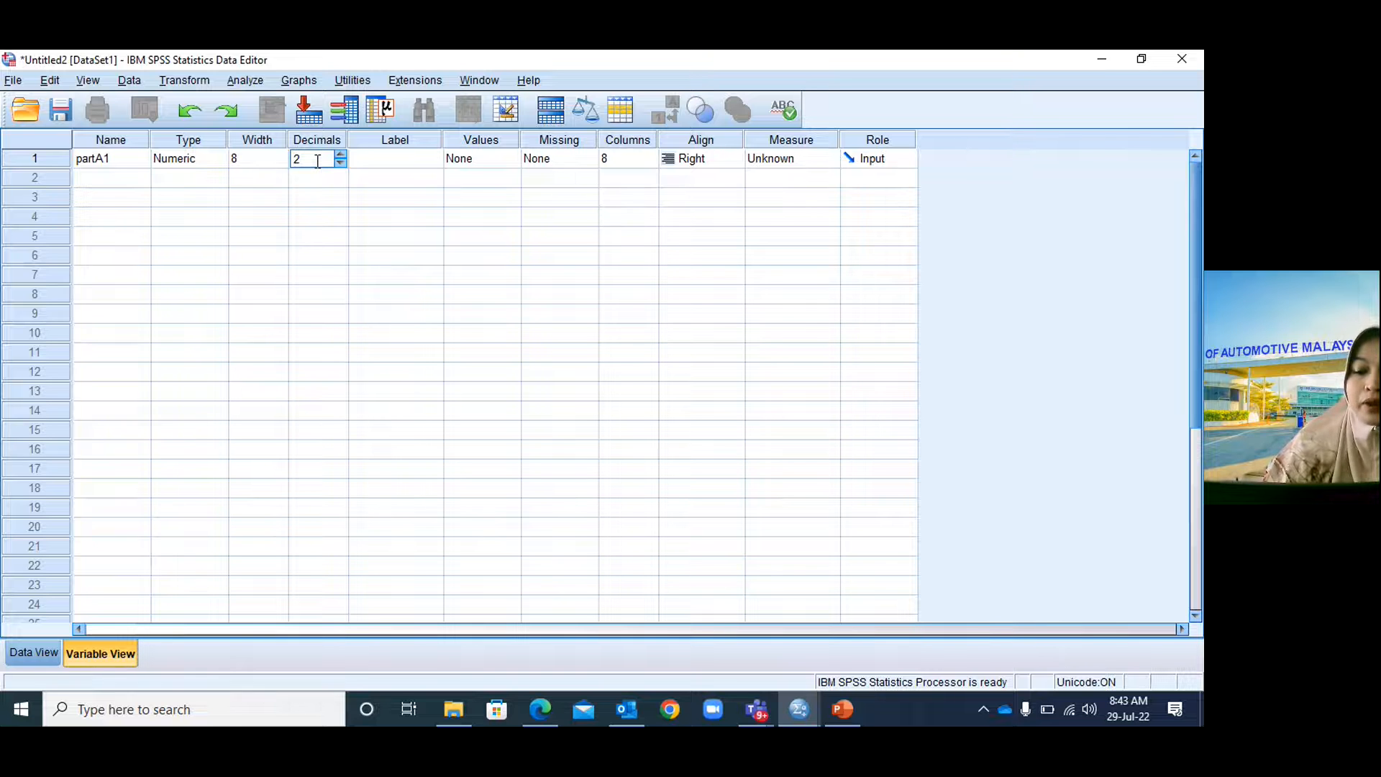
{"action": "key", "text": "BackSpace"}
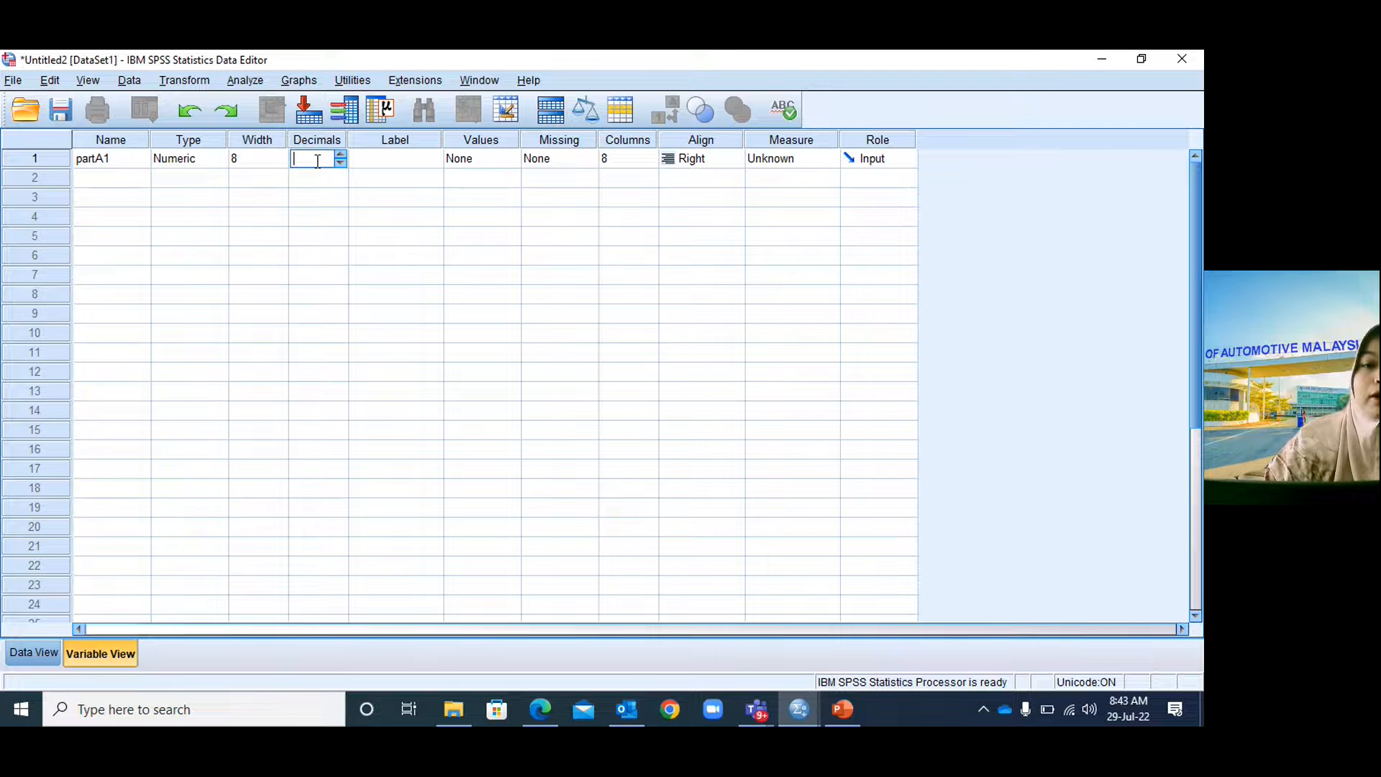
{"action": "type", "text": "0"}
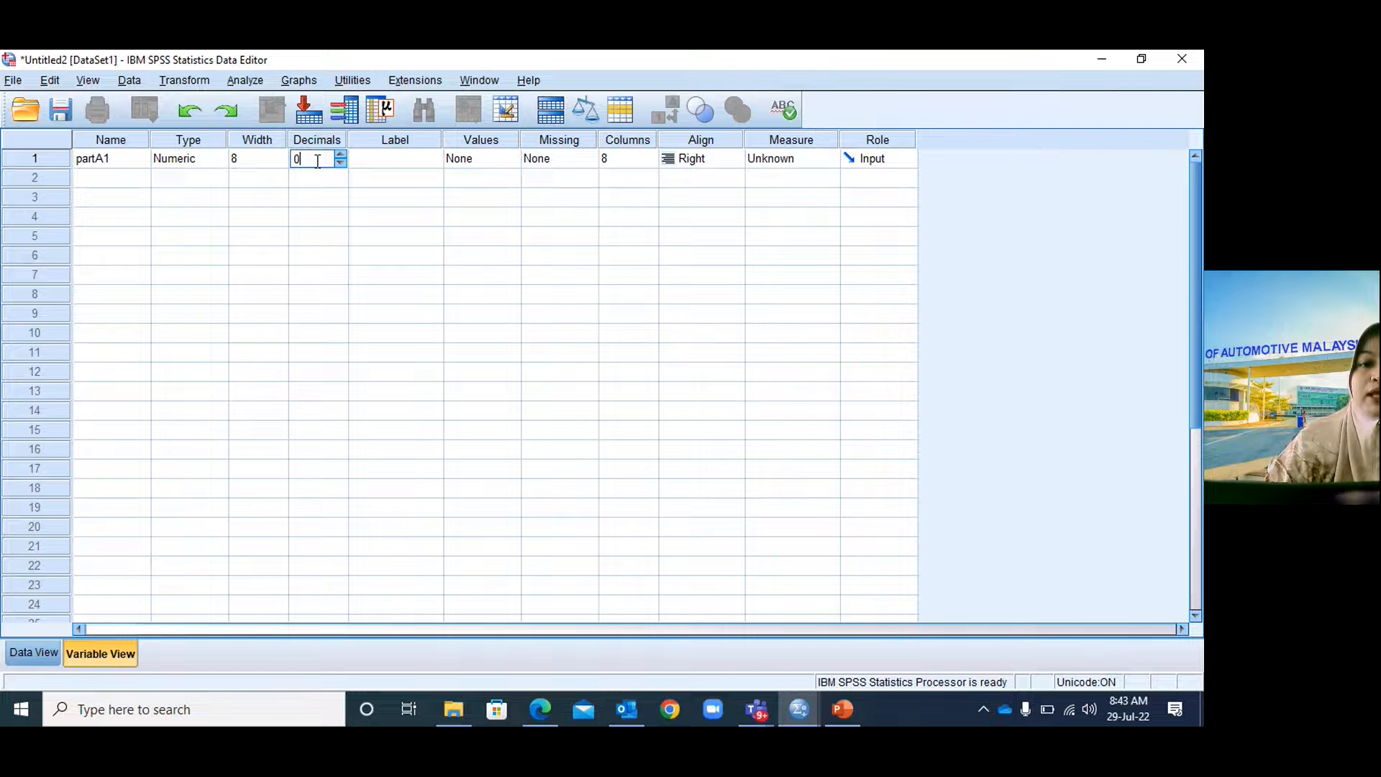
{"action": "left_click", "coordinate": [394, 158]}
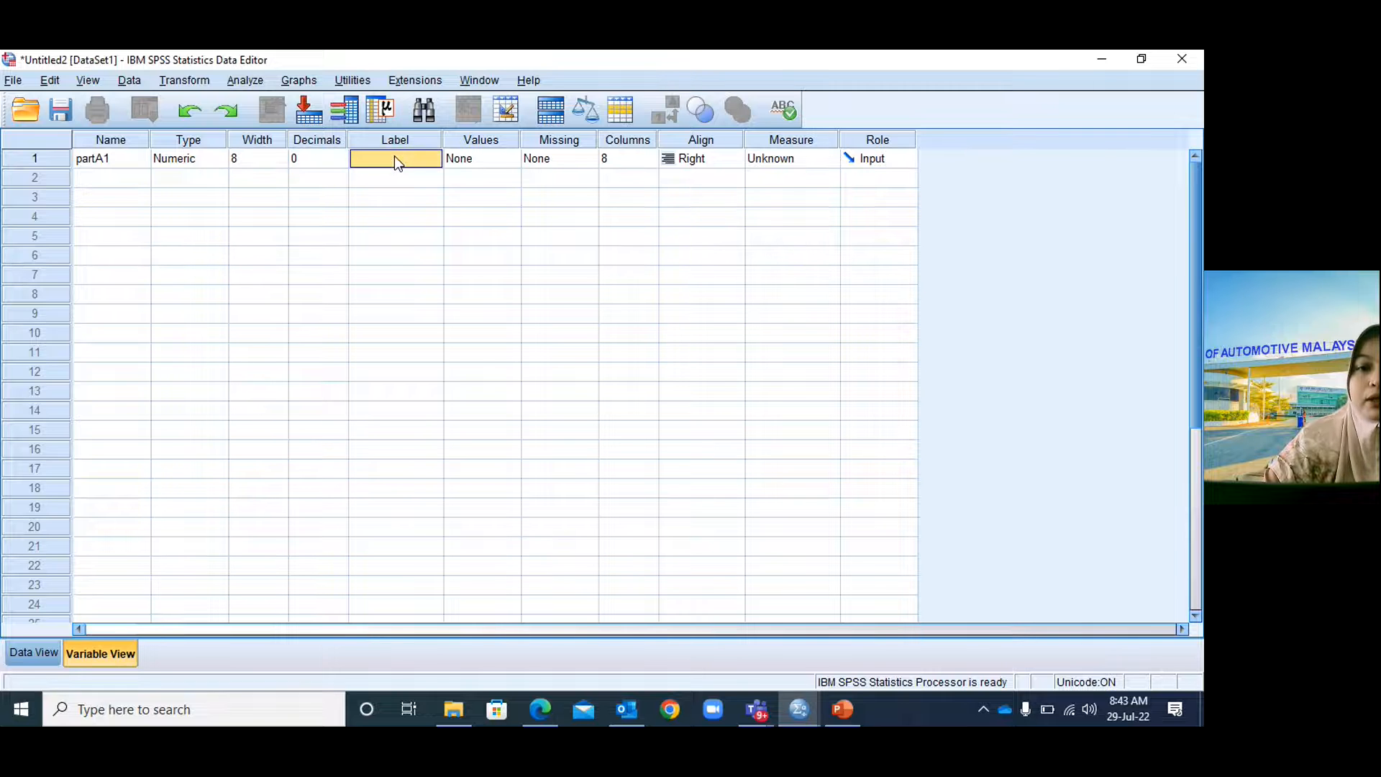
Label partA1 'do you have computer at home?' and widen the Label column.
{"action": "left_click", "coordinate": [394, 158]}
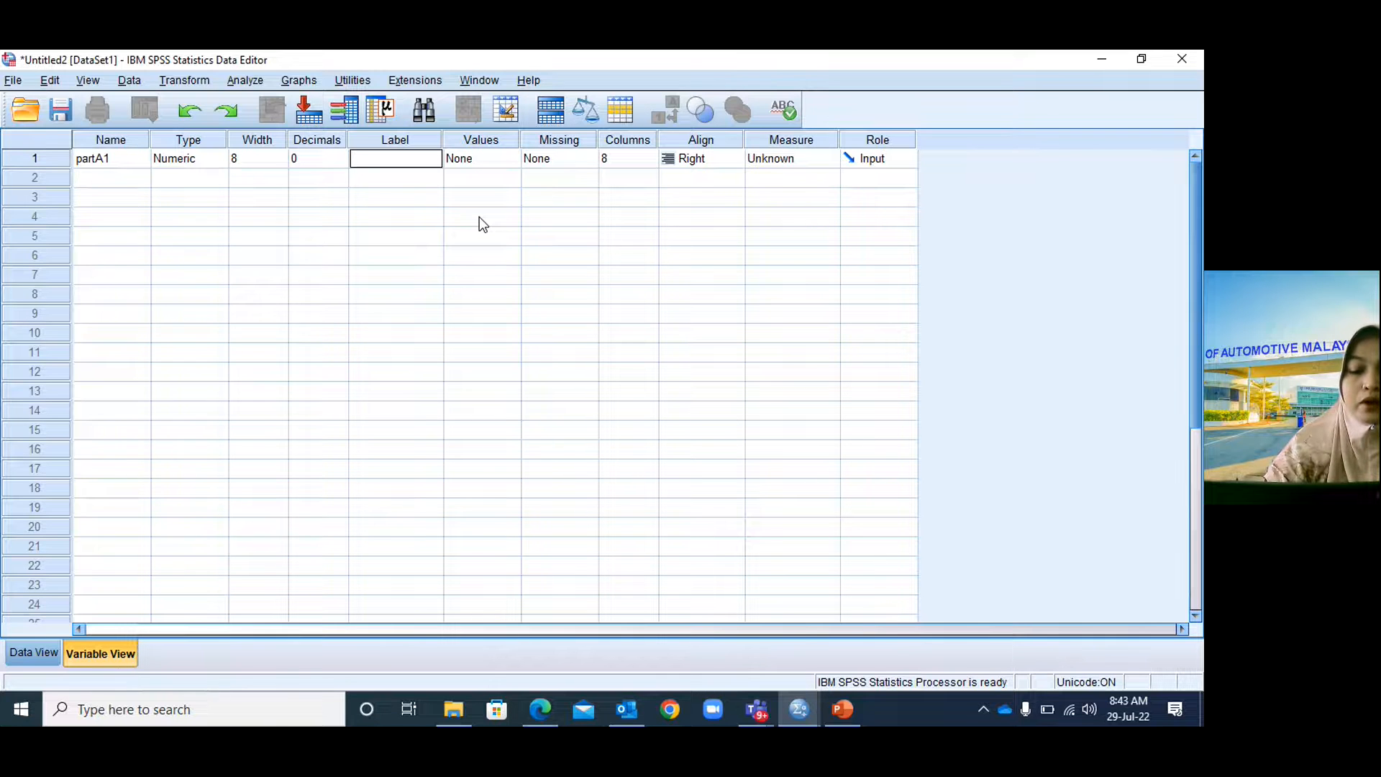
{"action": "type", "text": "do you have computer at home"}
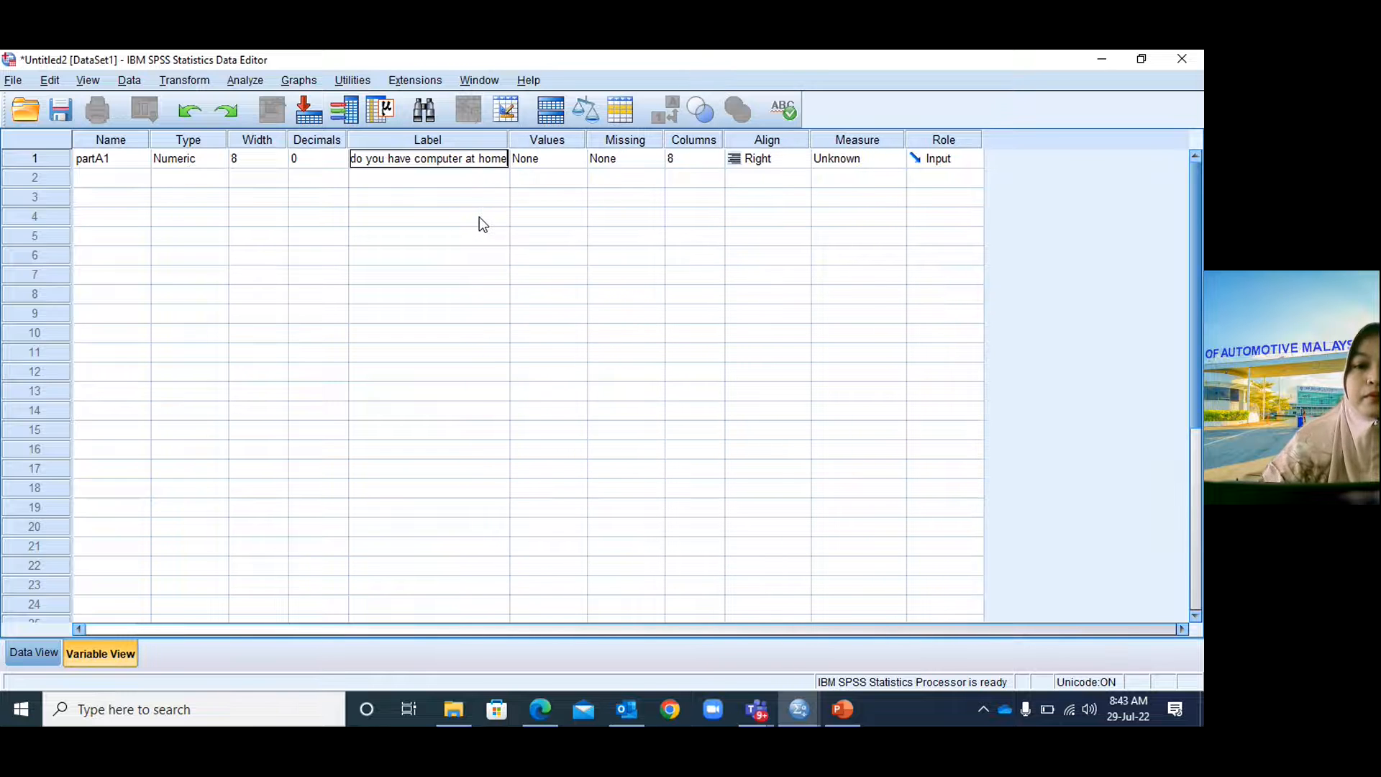
{"action": "type", "text": "?"}
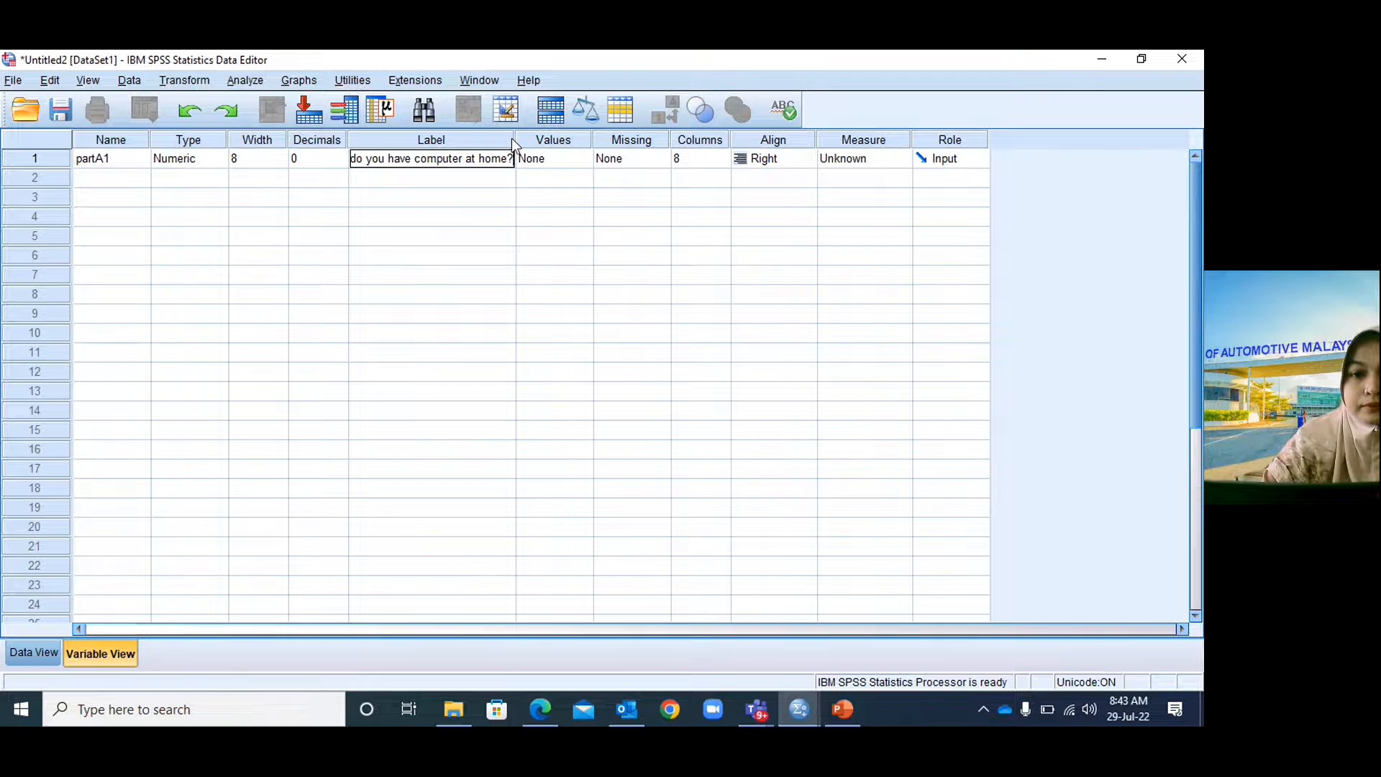
{"action": "left_click_drag", "start_coordinate": [513, 139], "coordinate": [552, 139]}
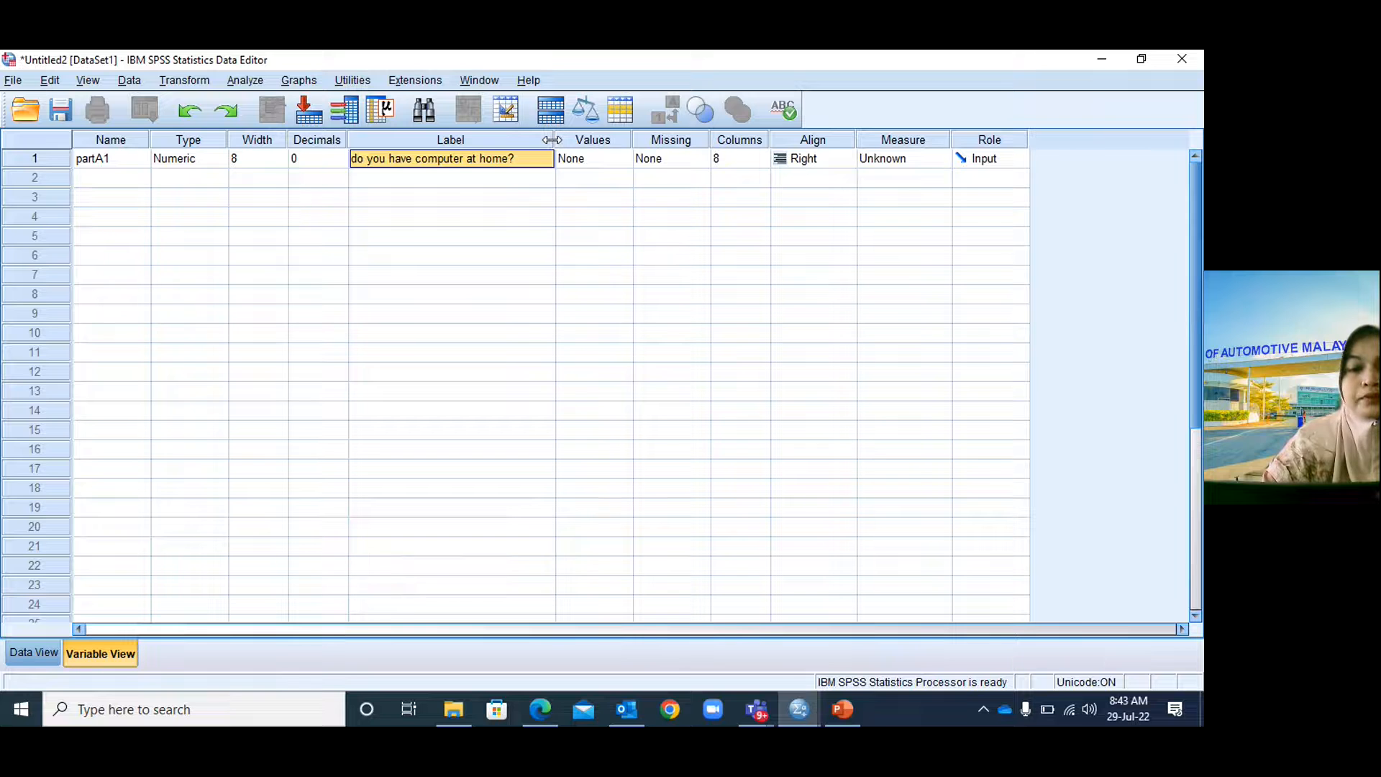
{"action": "left_click", "coordinate": [585, 157]}
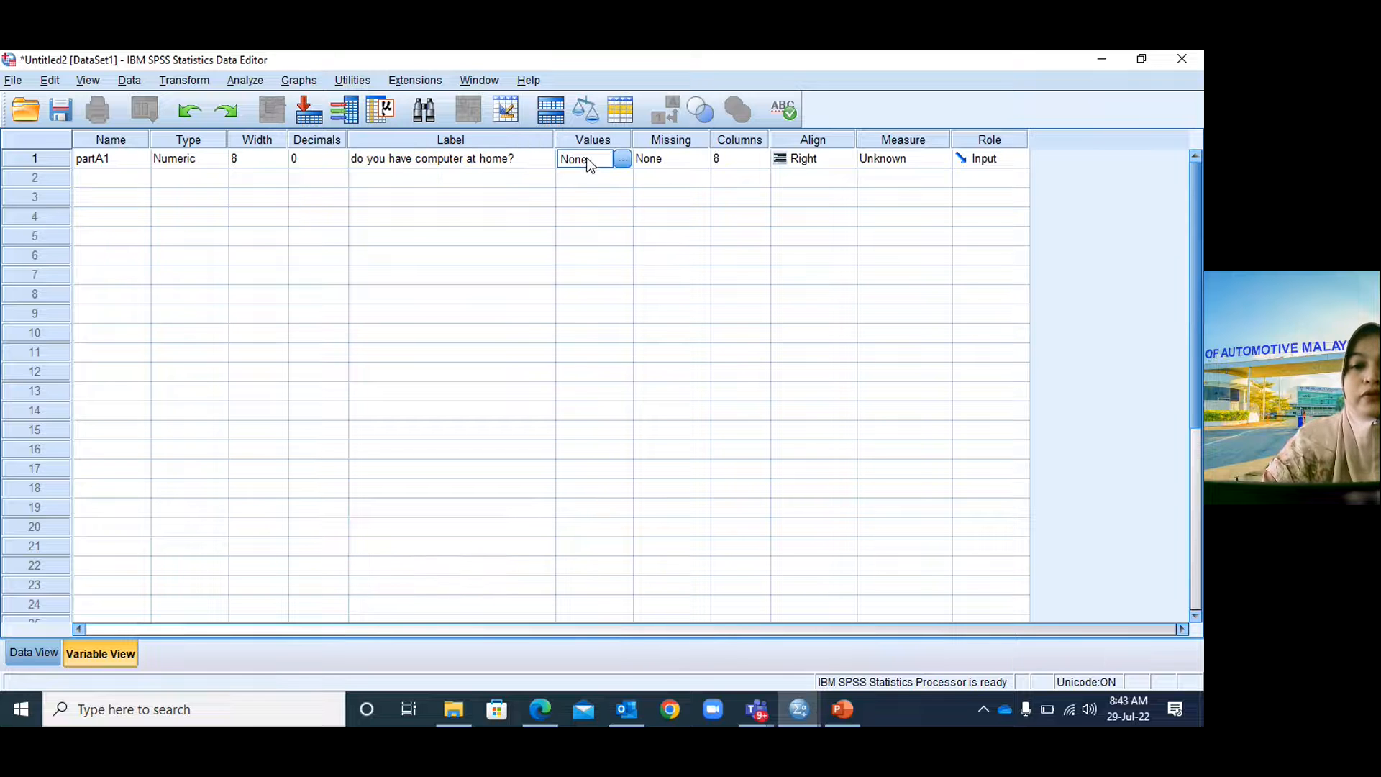
In partA1's Value Labels dialog, add 1 = 'yes' and 2 = 'no' and confirm.
{"action": "left_click", "coordinate": [623, 159]}
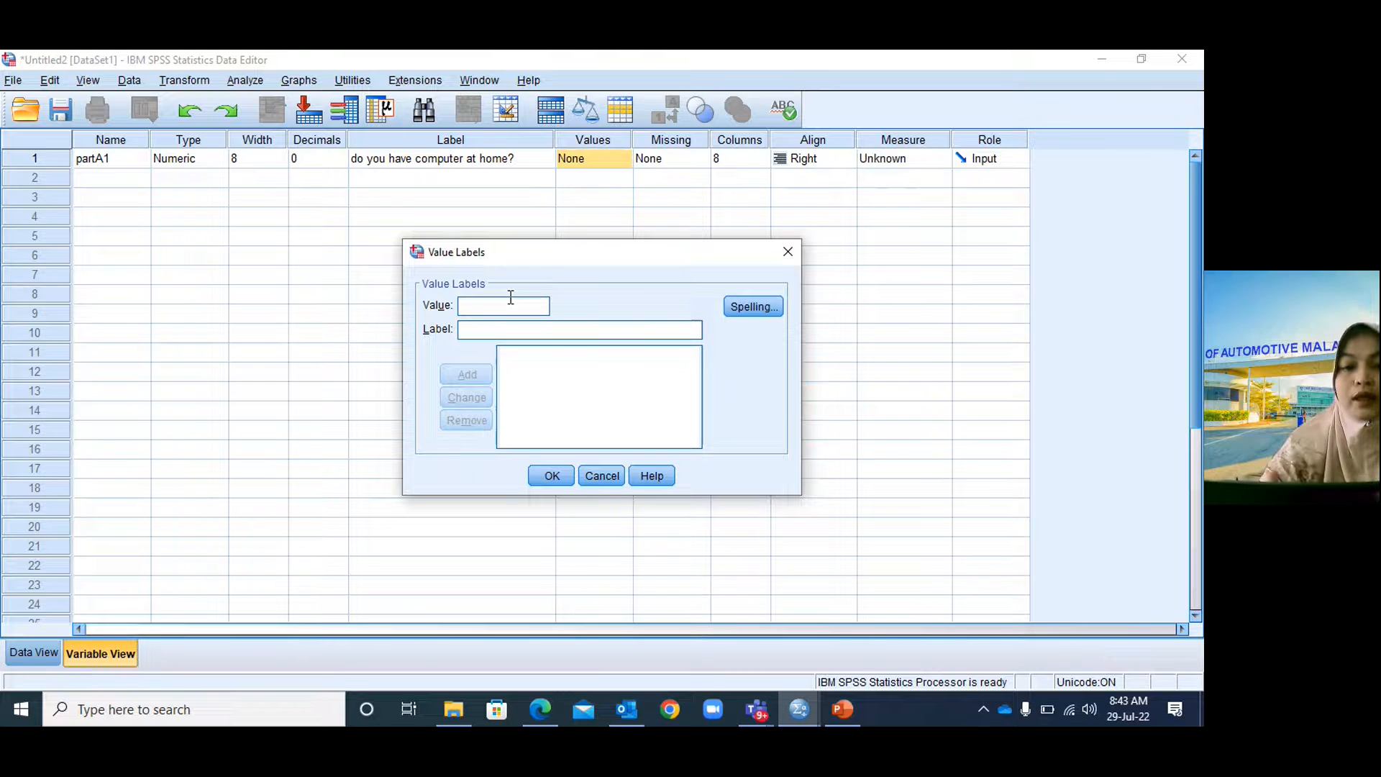
{"action": "type", "text": "1"}
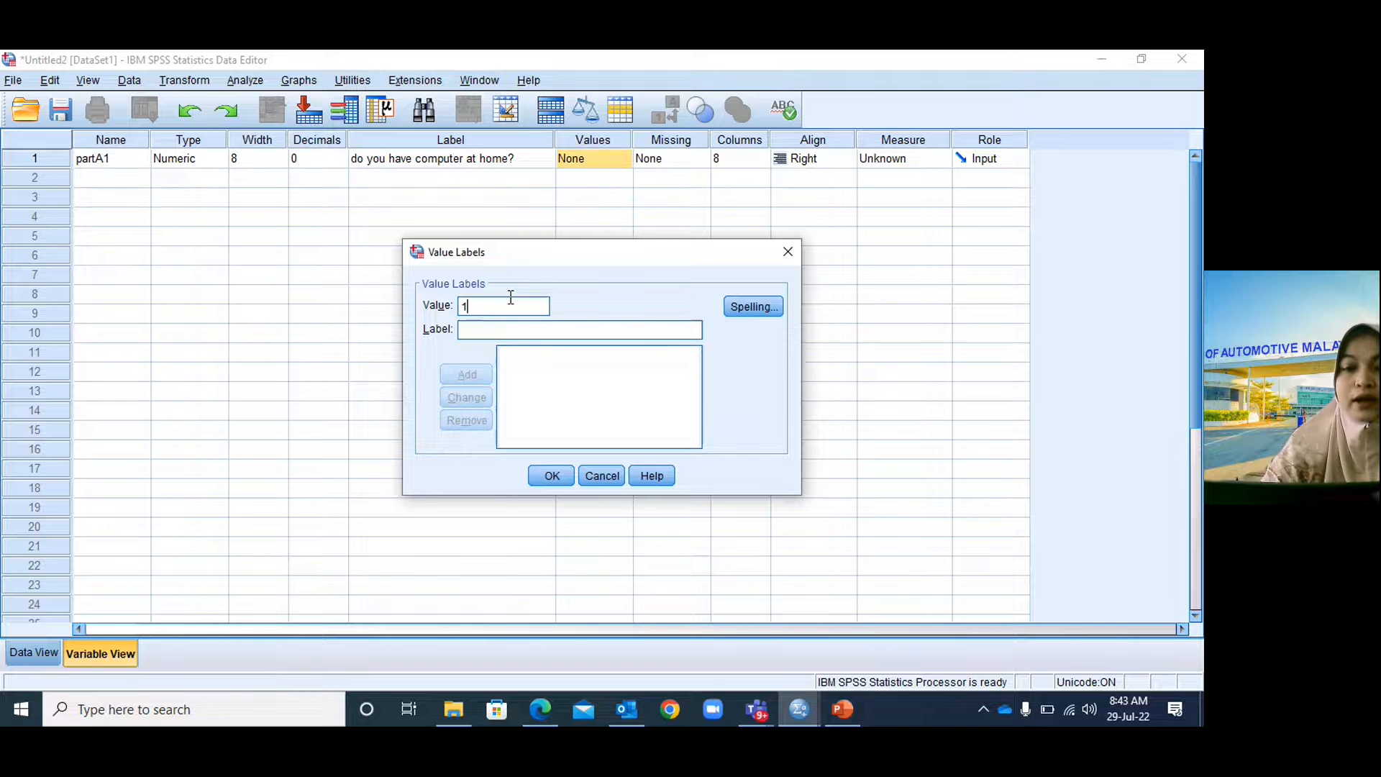
{"action": "left_click", "coordinate": [502, 330]}
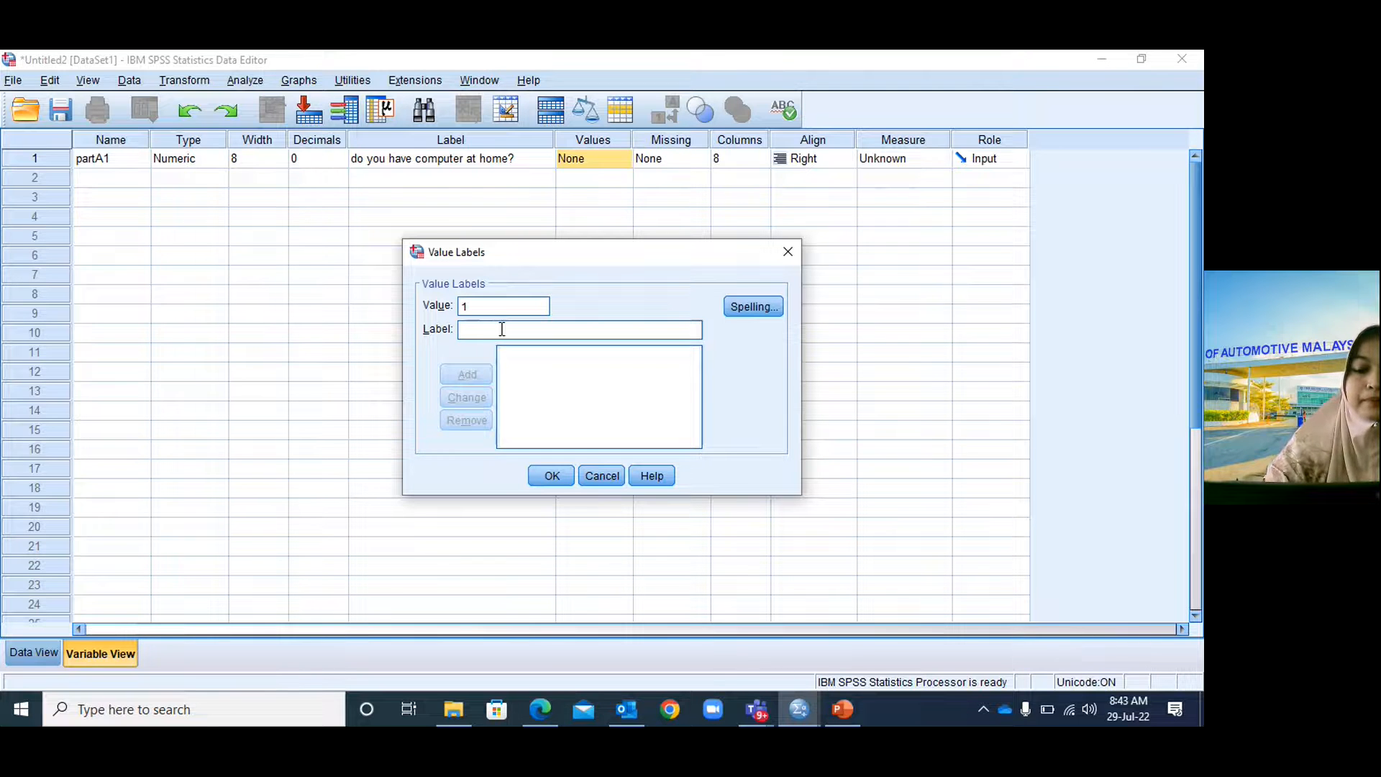
{"action": "type", "text": "yes"}
{"action": "left_click", "coordinate": [467, 377]}
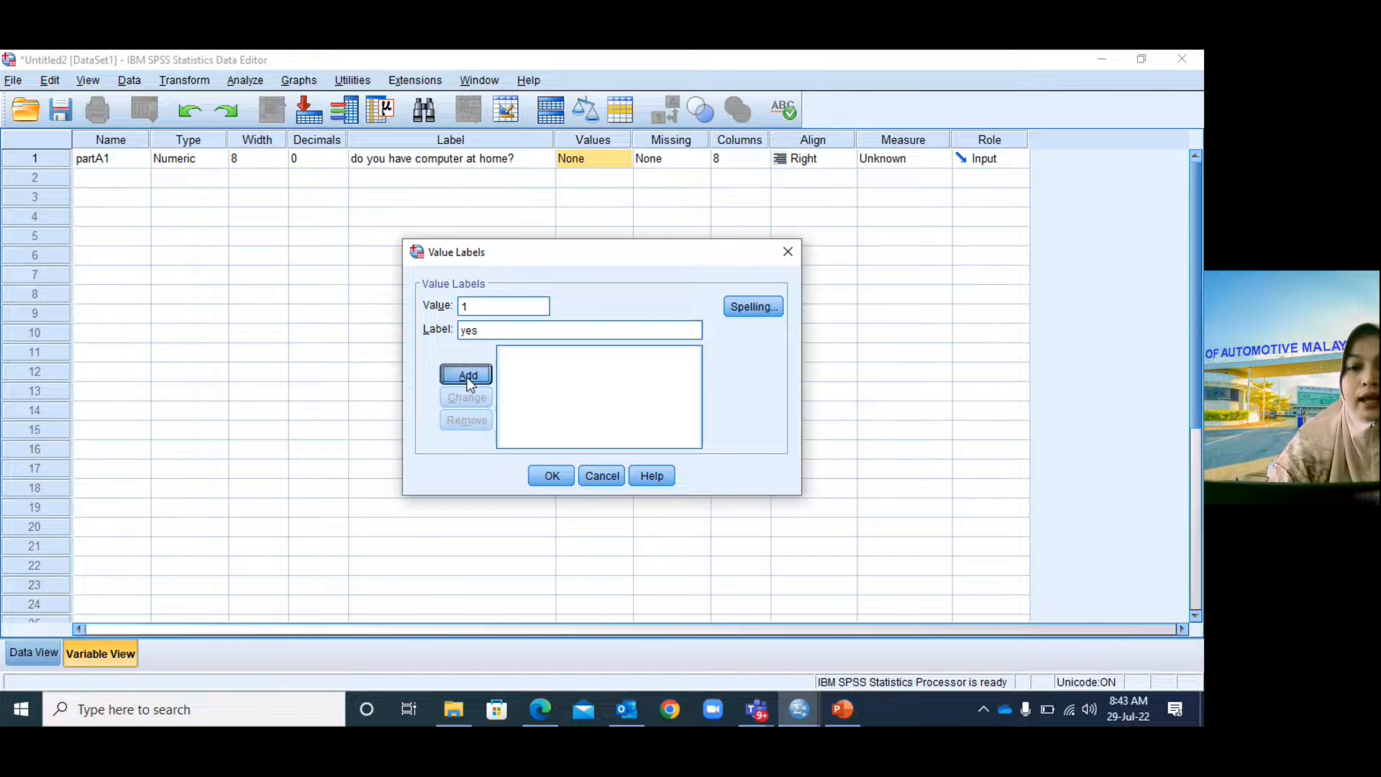
{"action": "left_click", "coordinate": [483, 307]}
{"action": "type", "text": "2"}
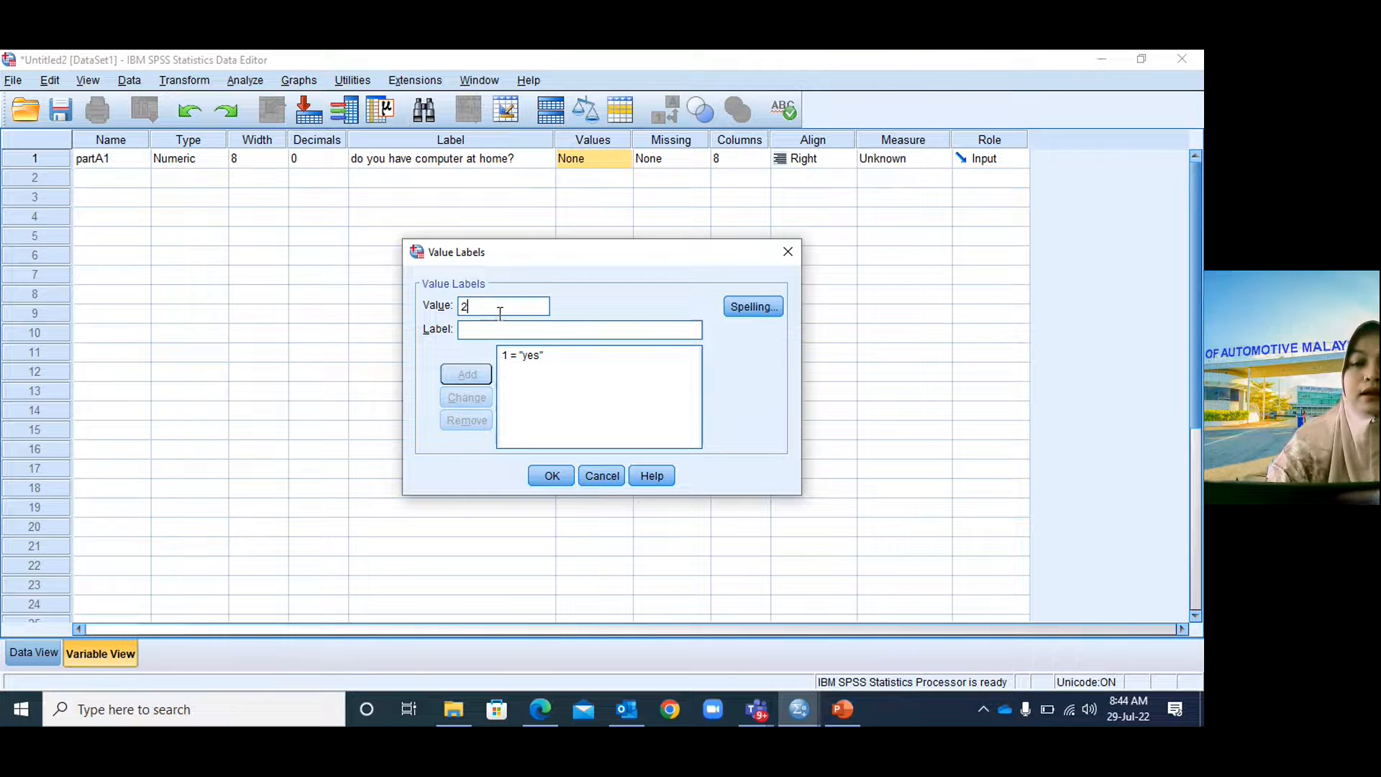
{"action": "left_click", "coordinate": [495, 331]}
{"action": "type", "text": "no"}
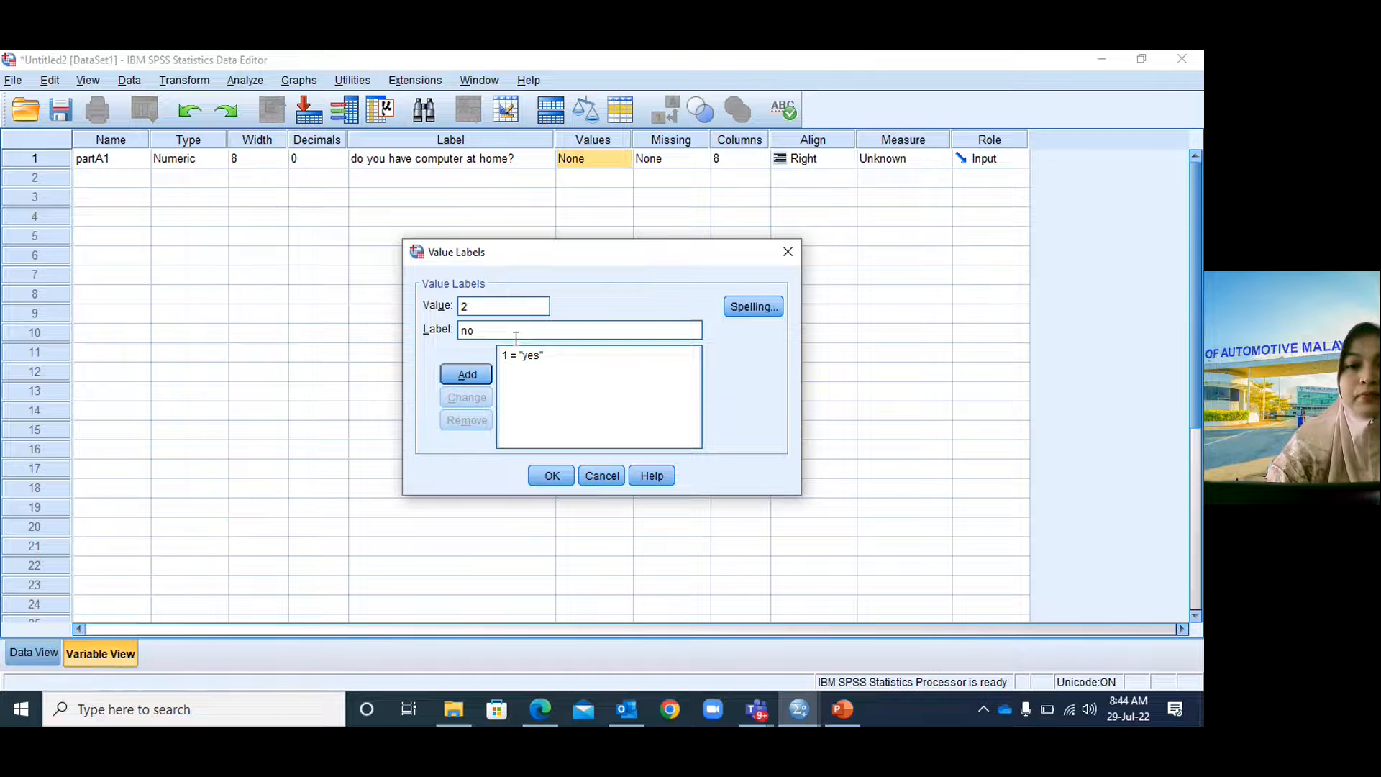
{"action": "left_click", "coordinate": [467, 374]}
{"action": "left_click", "coordinate": [554, 477]}
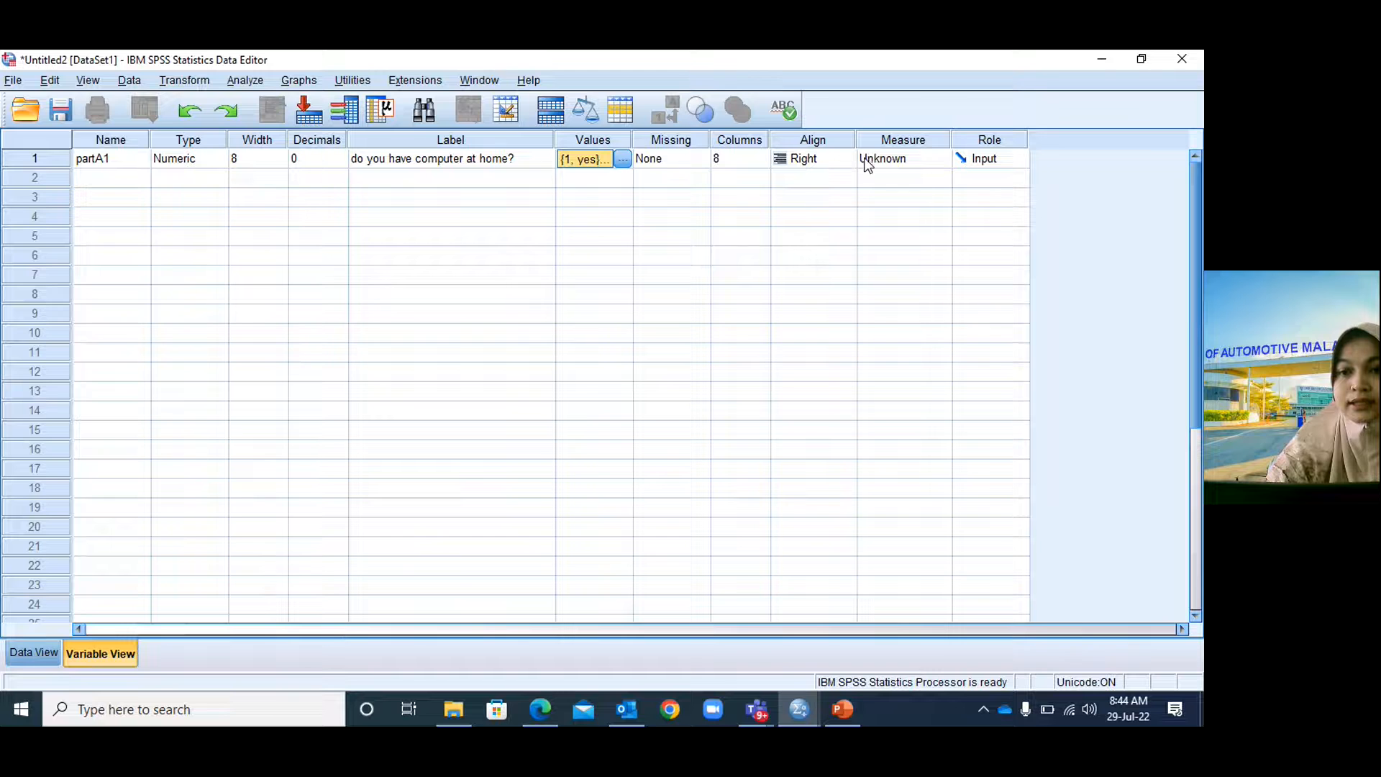
Leave partA1's measure at Scale and switch to the PowerPoint questionnaire slide.
{"action": "left_click", "coordinate": [884, 164]}
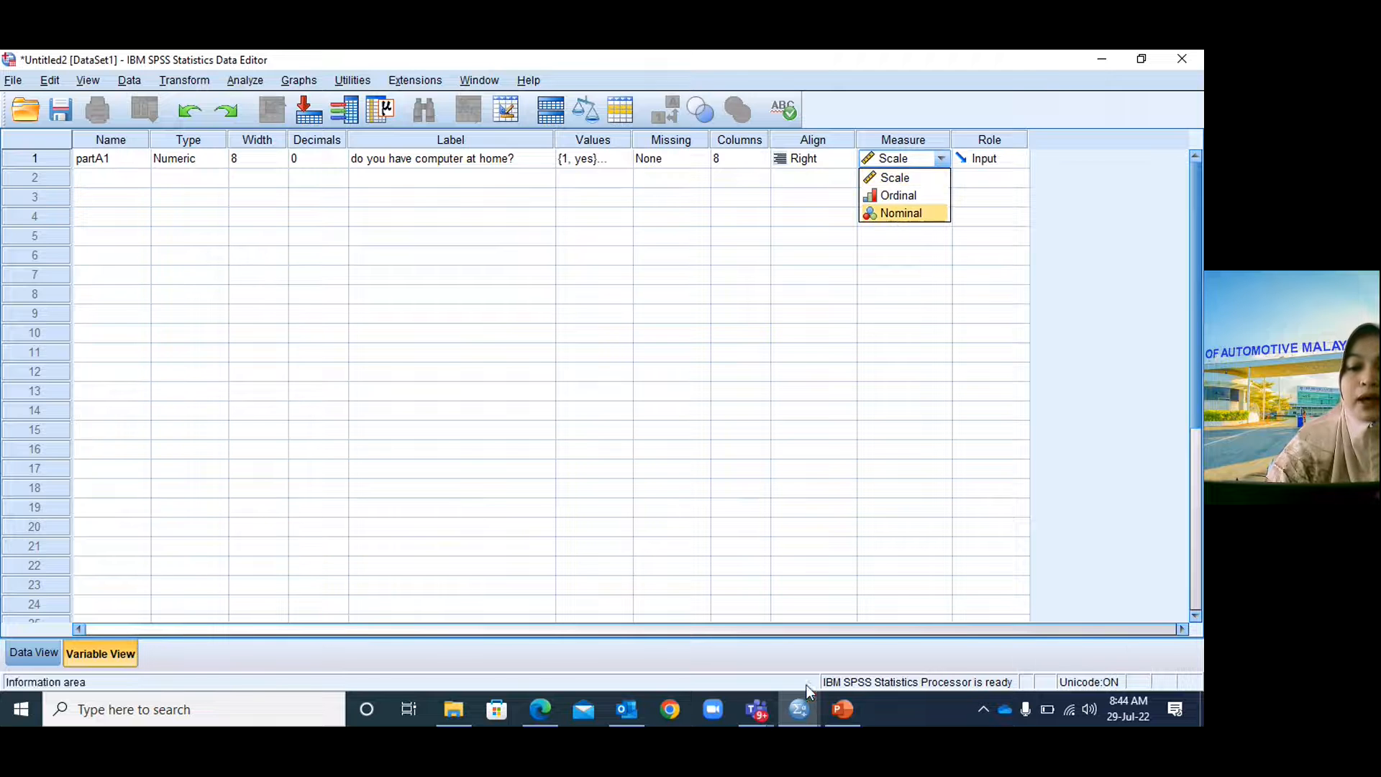
{"action": "left_click", "coordinate": [840, 710]}
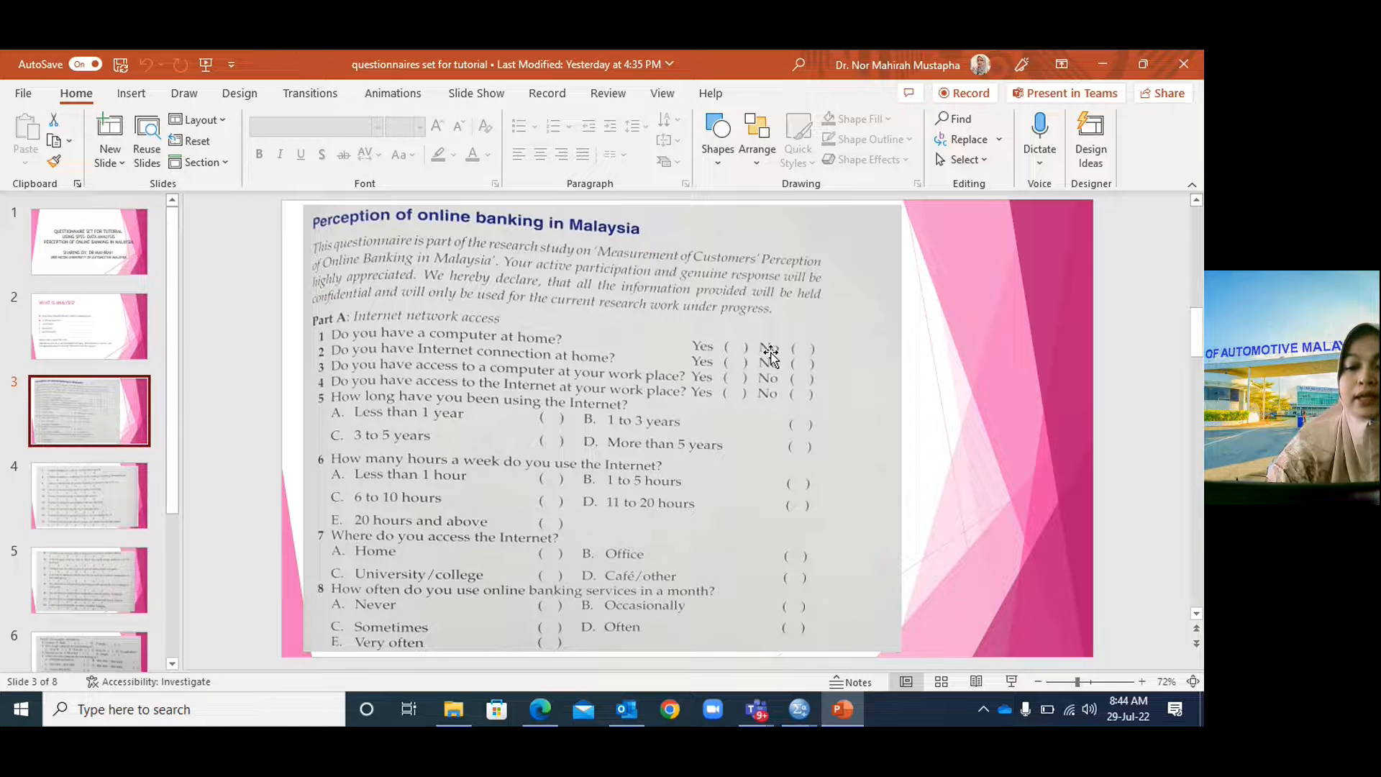
Go back to the SPSS Variable View and open partA1's Measure choices.
{"action": "left_click", "coordinate": [844, 713]}
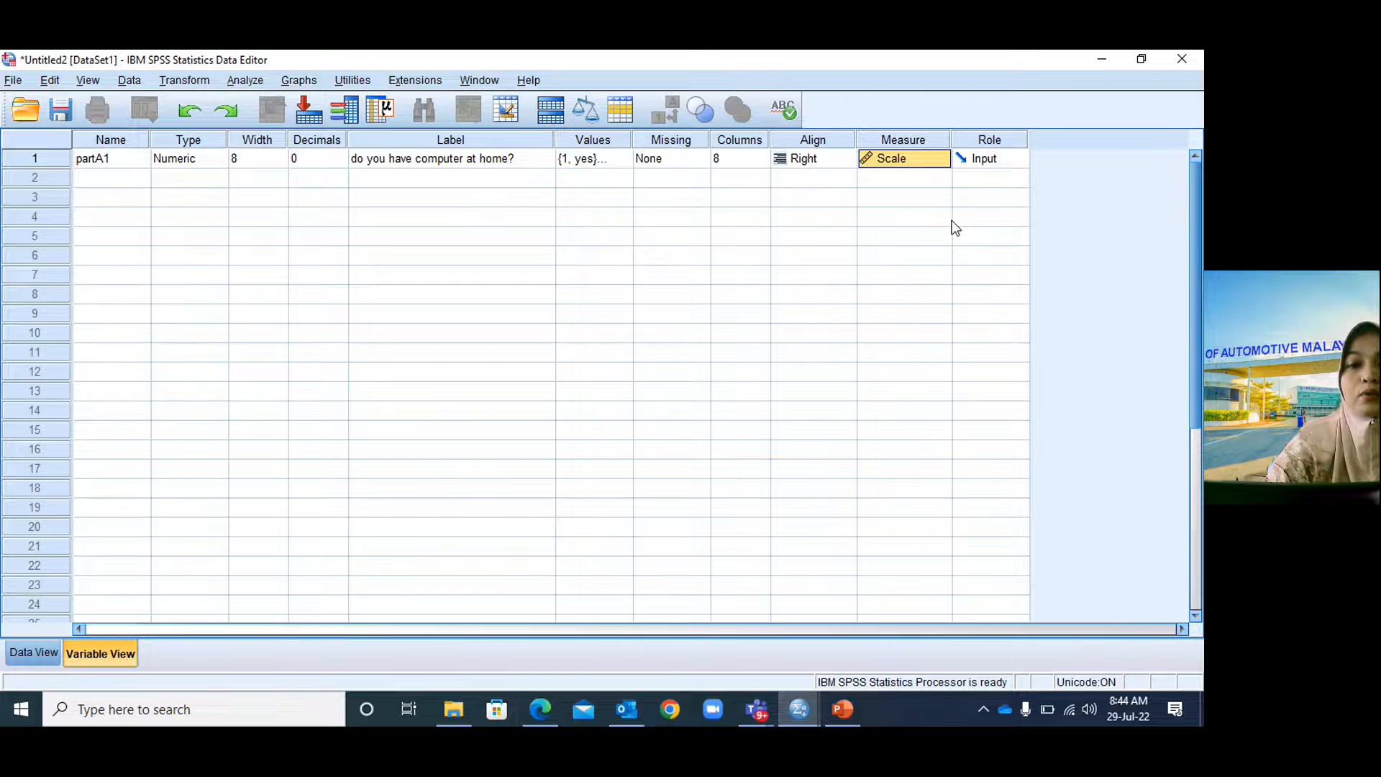
{"action": "left_click", "coordinate": [926, 161]}
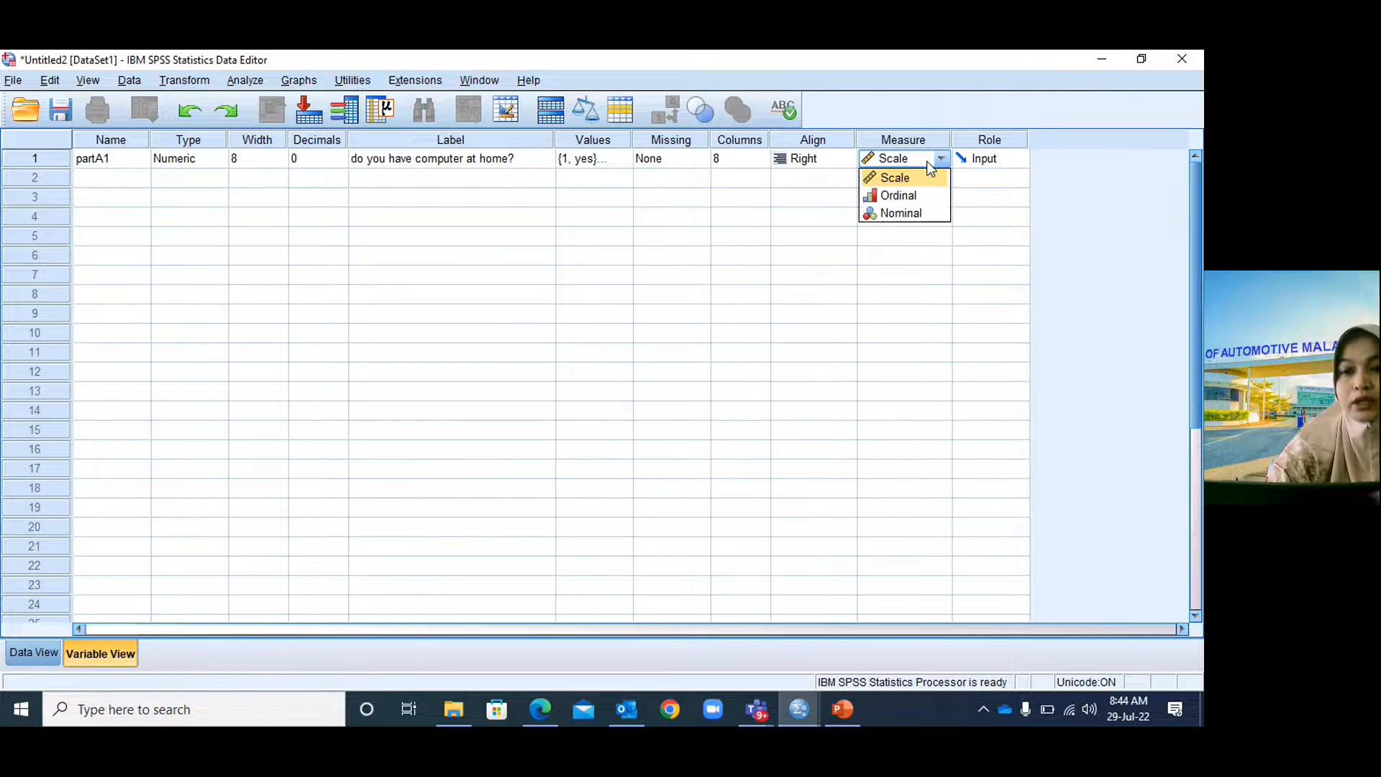
Set partA1's measure to Nominal and name the row 2 variable partA2.
{"action": "left_click", "coordinate": [923, 215]}
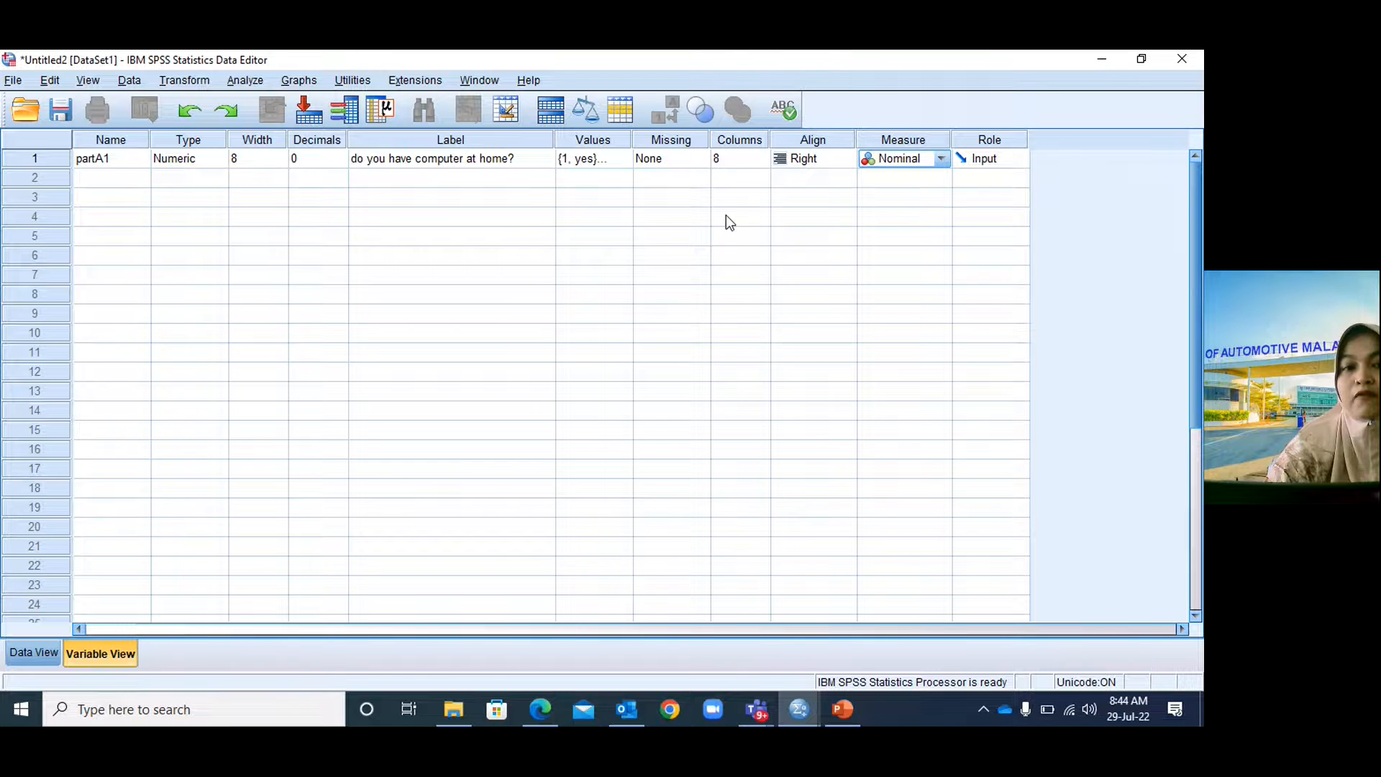
{"action": "left_click", "coordinate": [139, 183]}
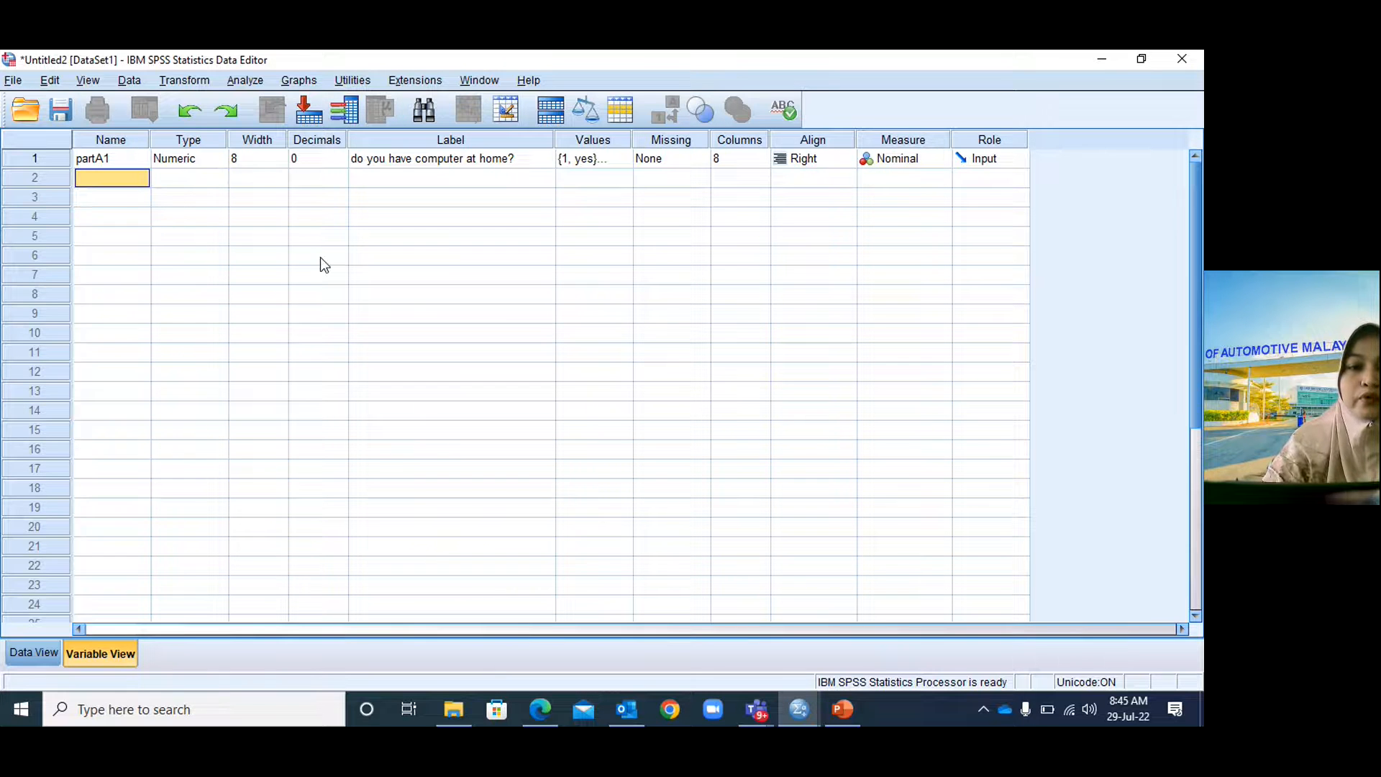
{"action": "type", "text": "part"}
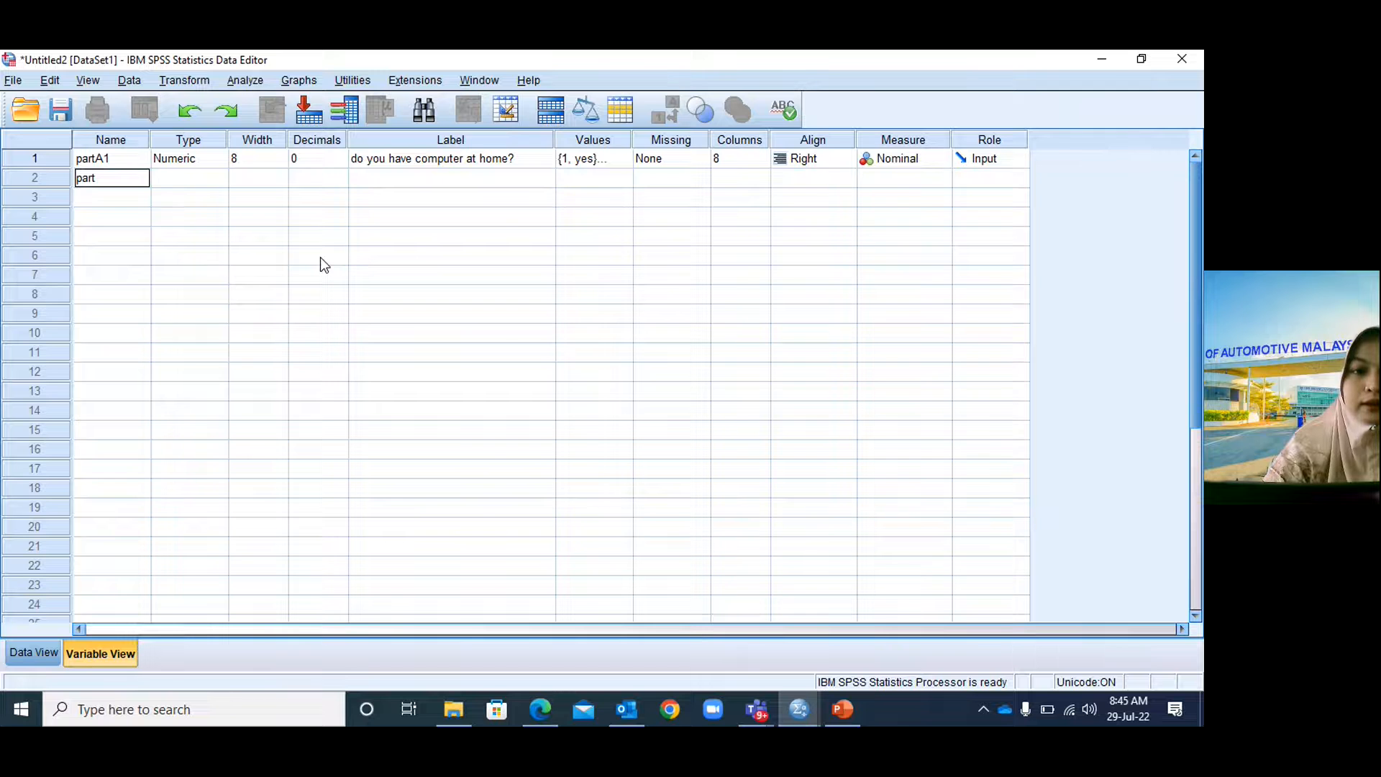
{"action": "type", "text": "A2"}
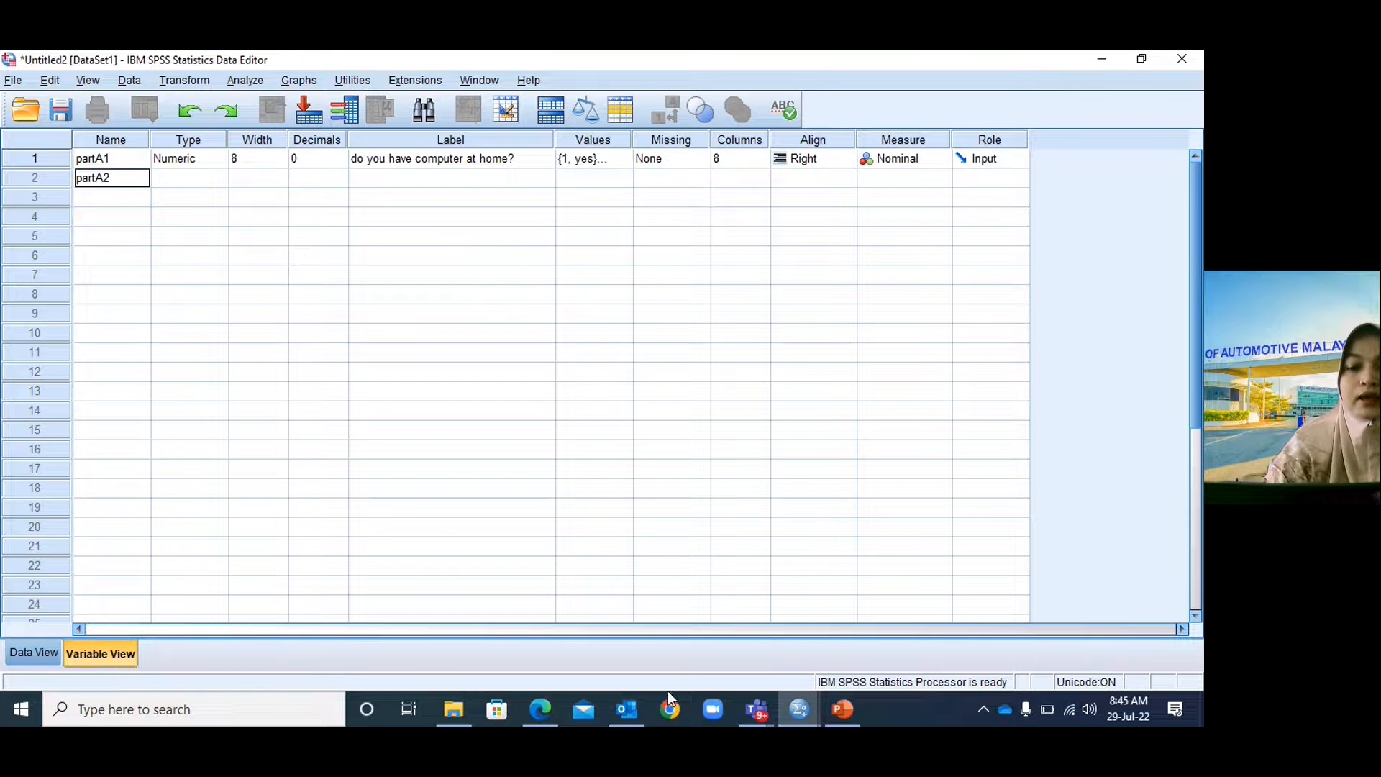
Check the questionnaire, then label partA2 'do you have internet connection at home?'.
{"action": "left_click", "coordinate": [839, 715]}
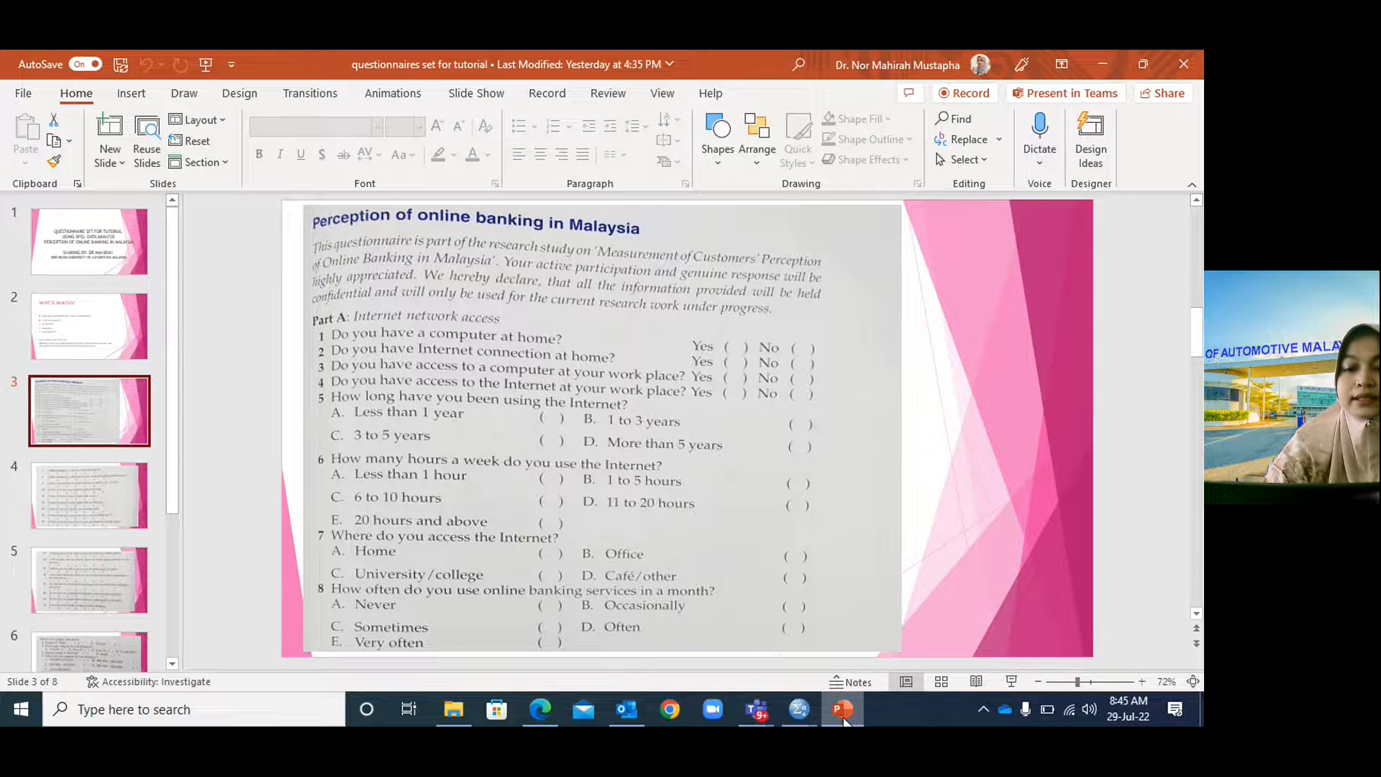
{"action": "left_click", "coordinate": [814, 703]}
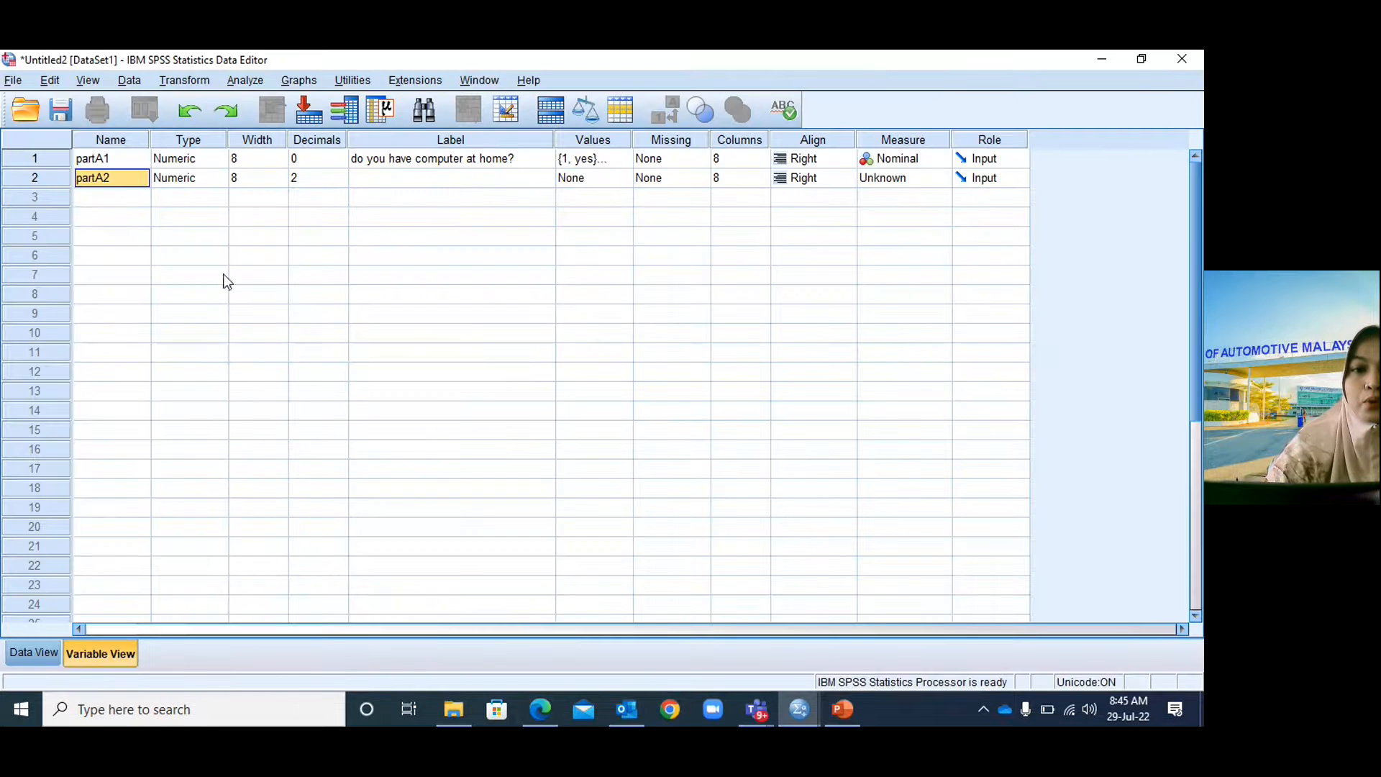
{"action": "left_click", "coordinate": [364, 177]}
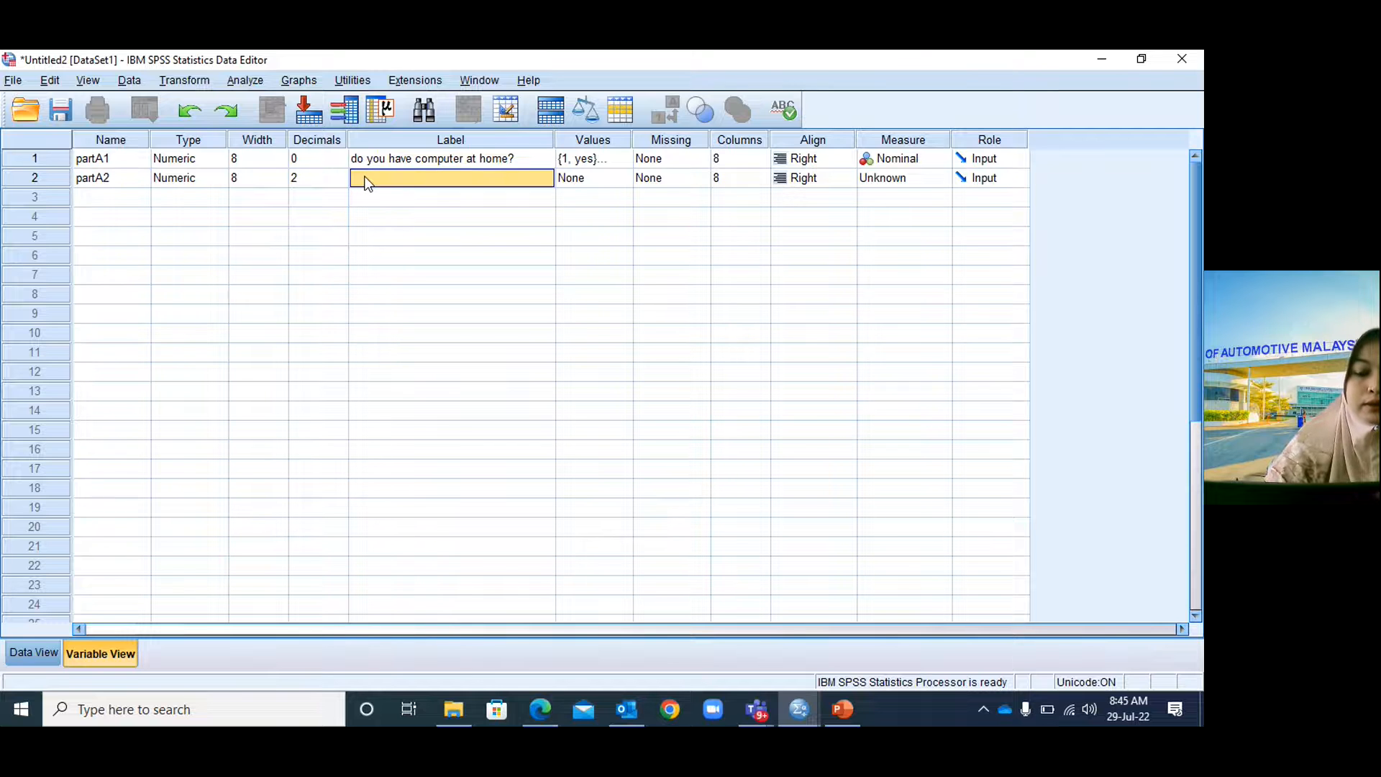
{"action": "type", "text": "do yo"}
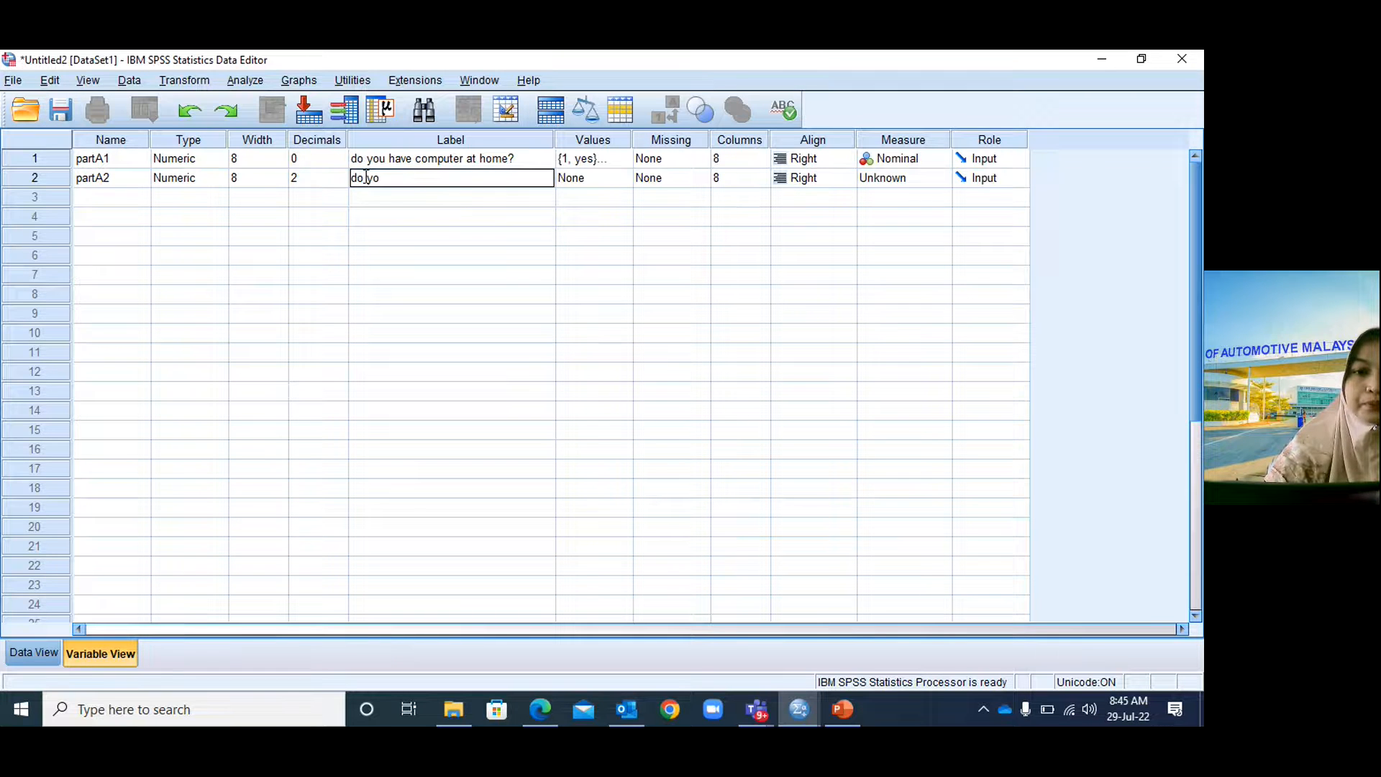
{"action": "type", "text": "u have internet connection at hom"}
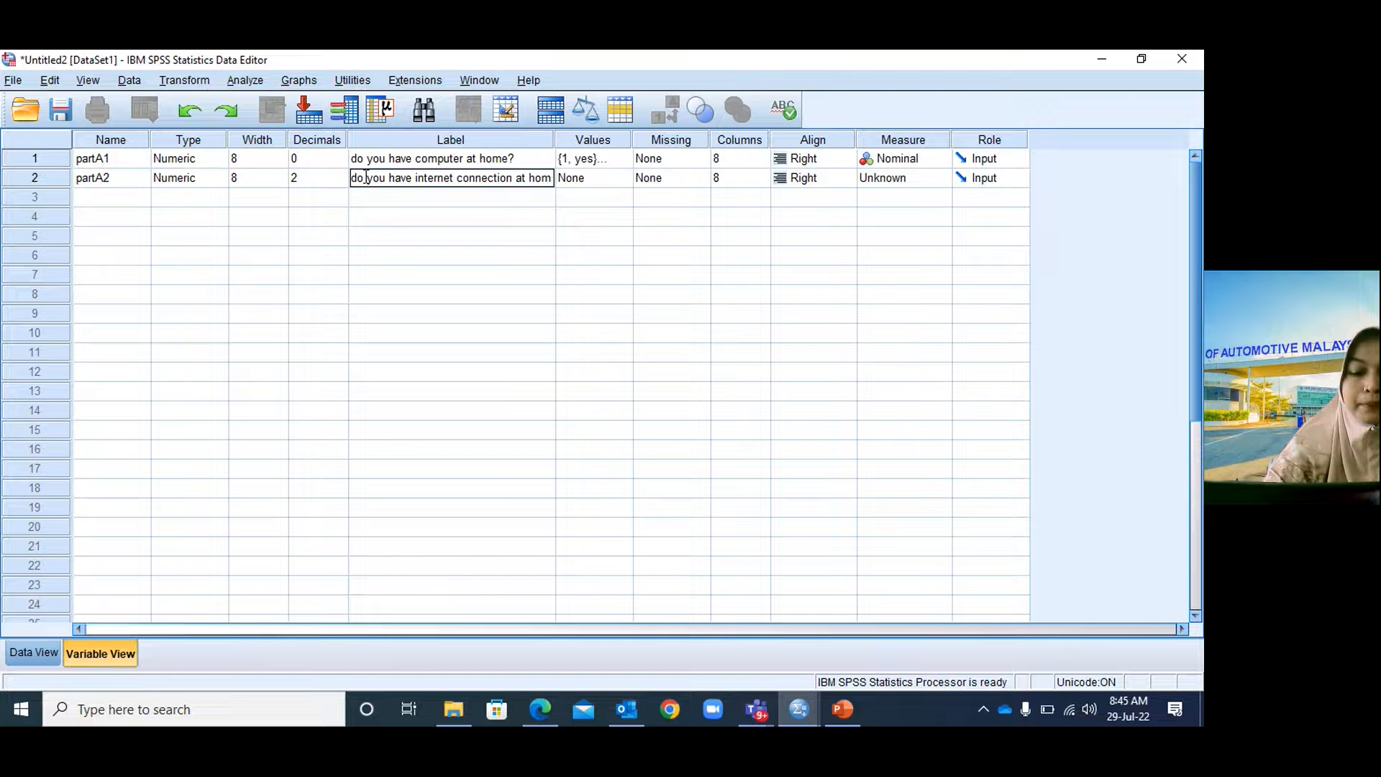
{"action": "type", "text": "e?"}
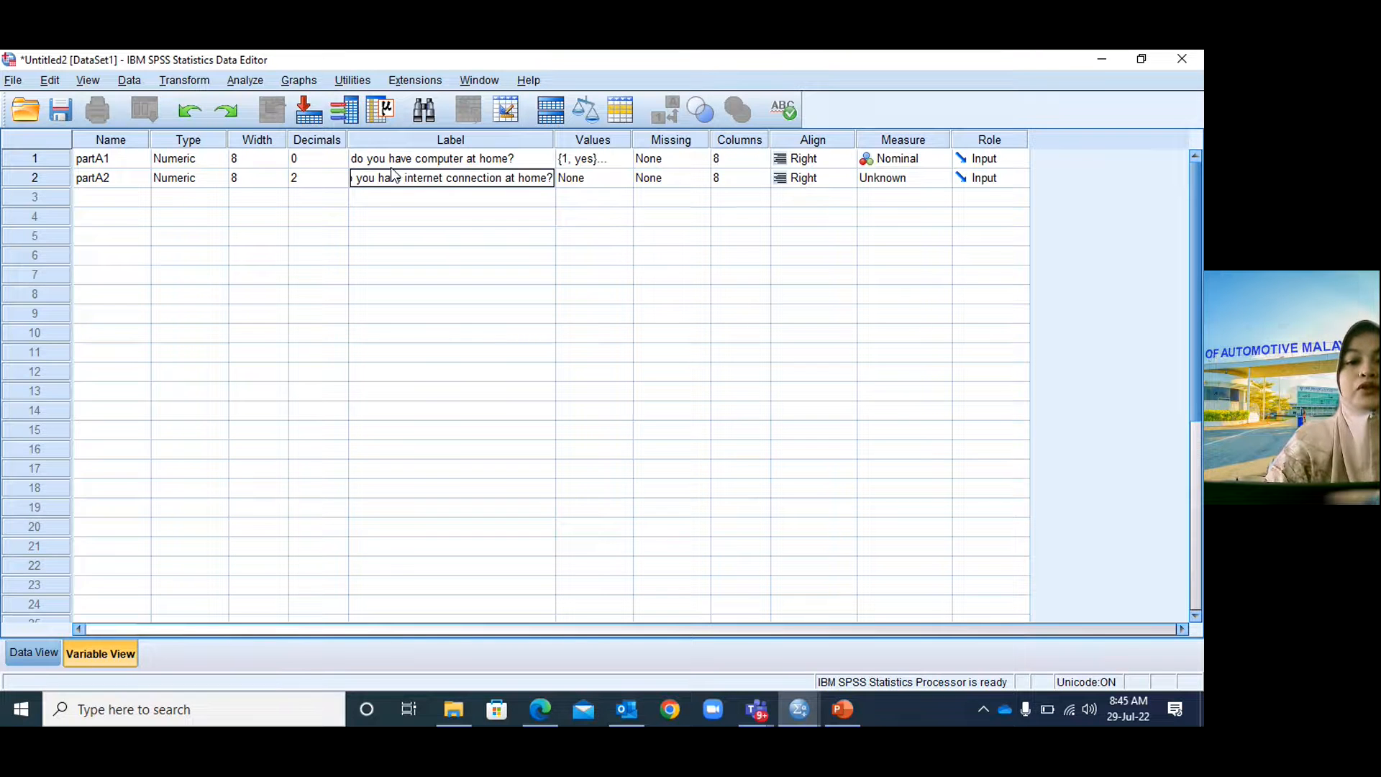
{"action": "left_click", "coordinate": [592, 179]}
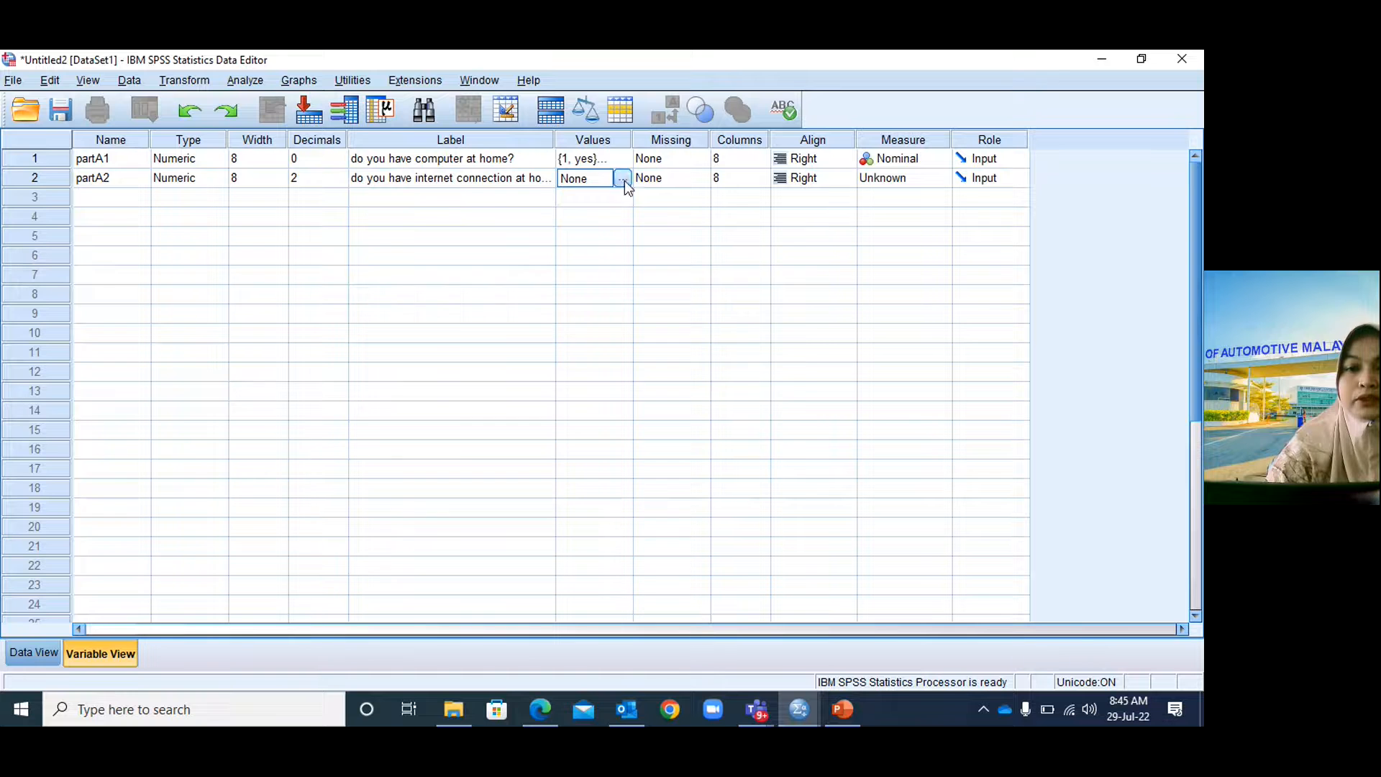
Give partA2 the value labels 1 = 'yes' and 2 = 'no'.
{"action": "left_click", "coordinate": [623, 179]}
{"action": "type", "text": "1"}
{"action": "left_click", "coordinate": [515, 332]}
{"action": "type", "text": "yes"}
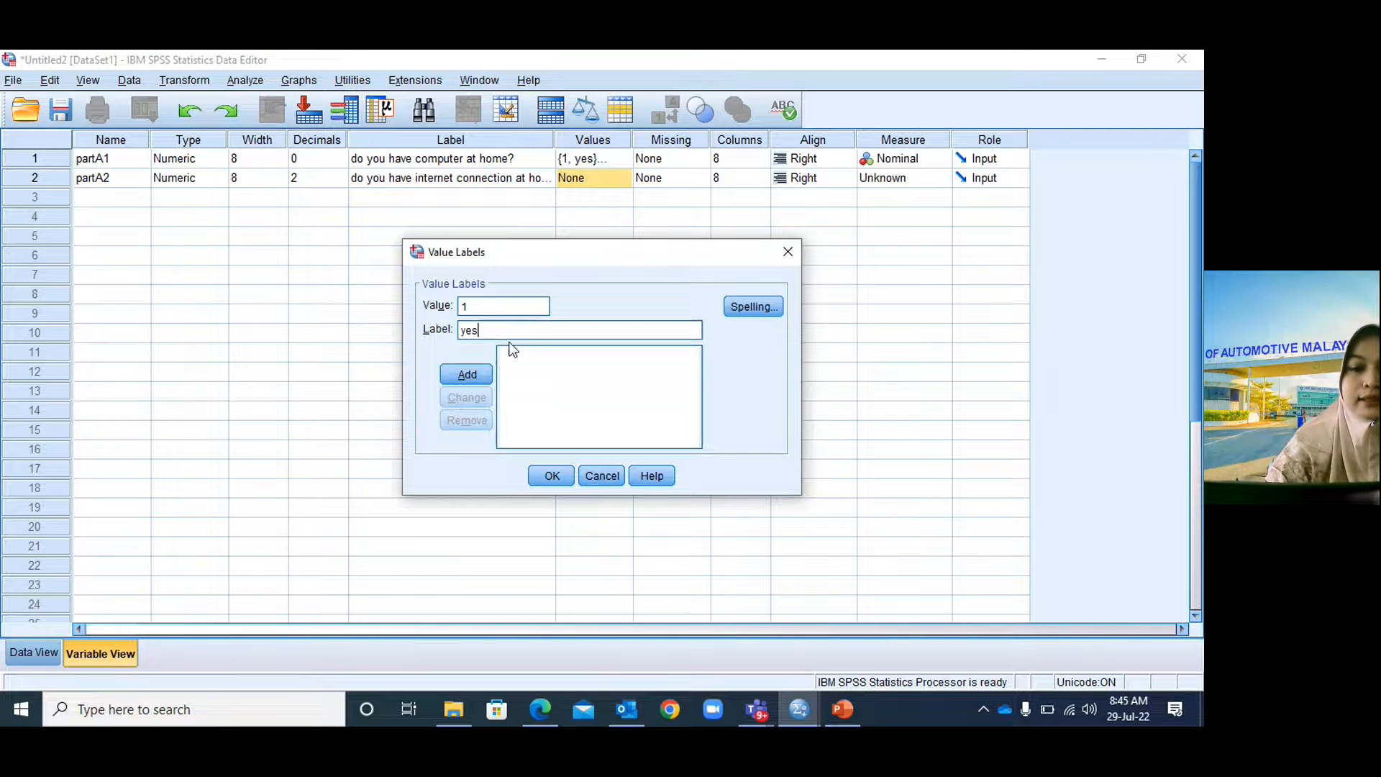
{"action": "left_click", "coordinate": [467, 373]}
{"action": "type", "text": "2"}
{"action": "left_click", "coordinate": [488, 329]}
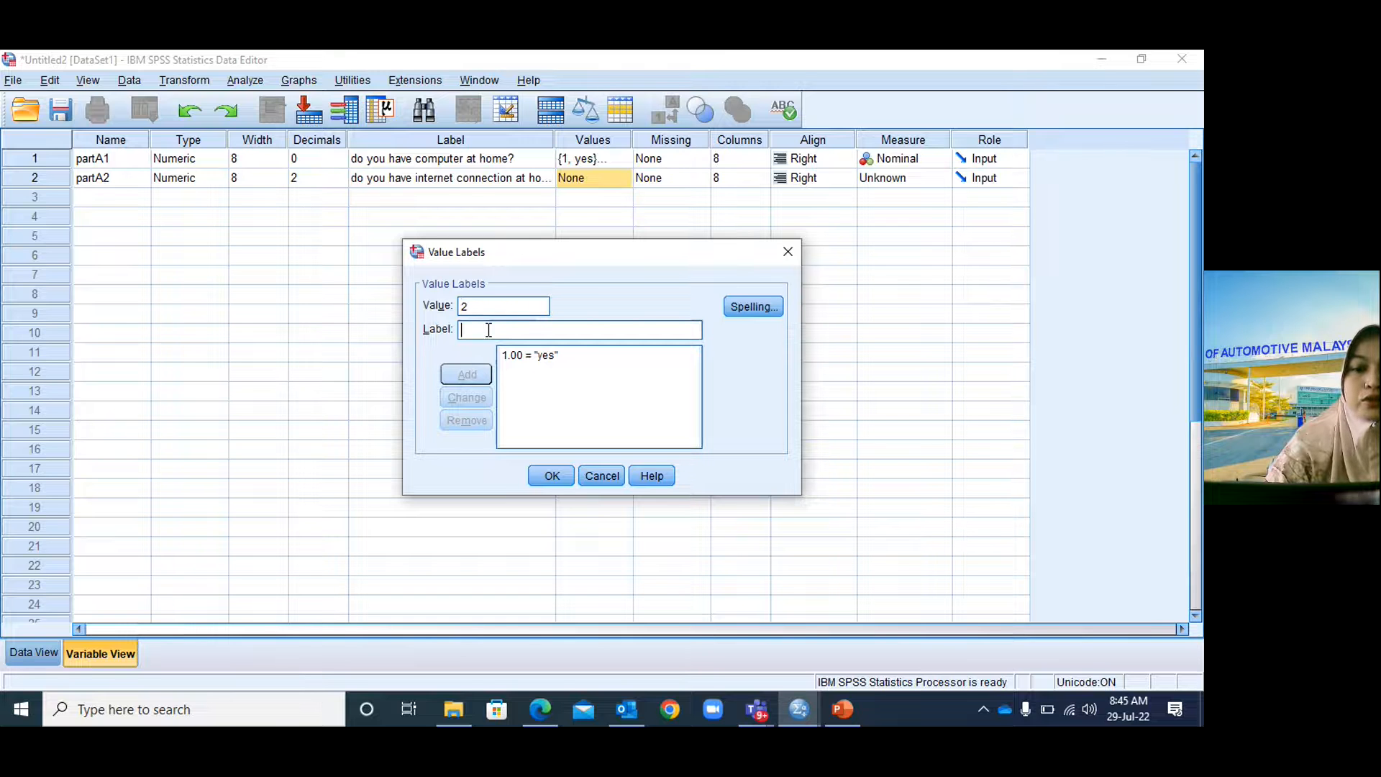
{"action": "type", "text": "no"}
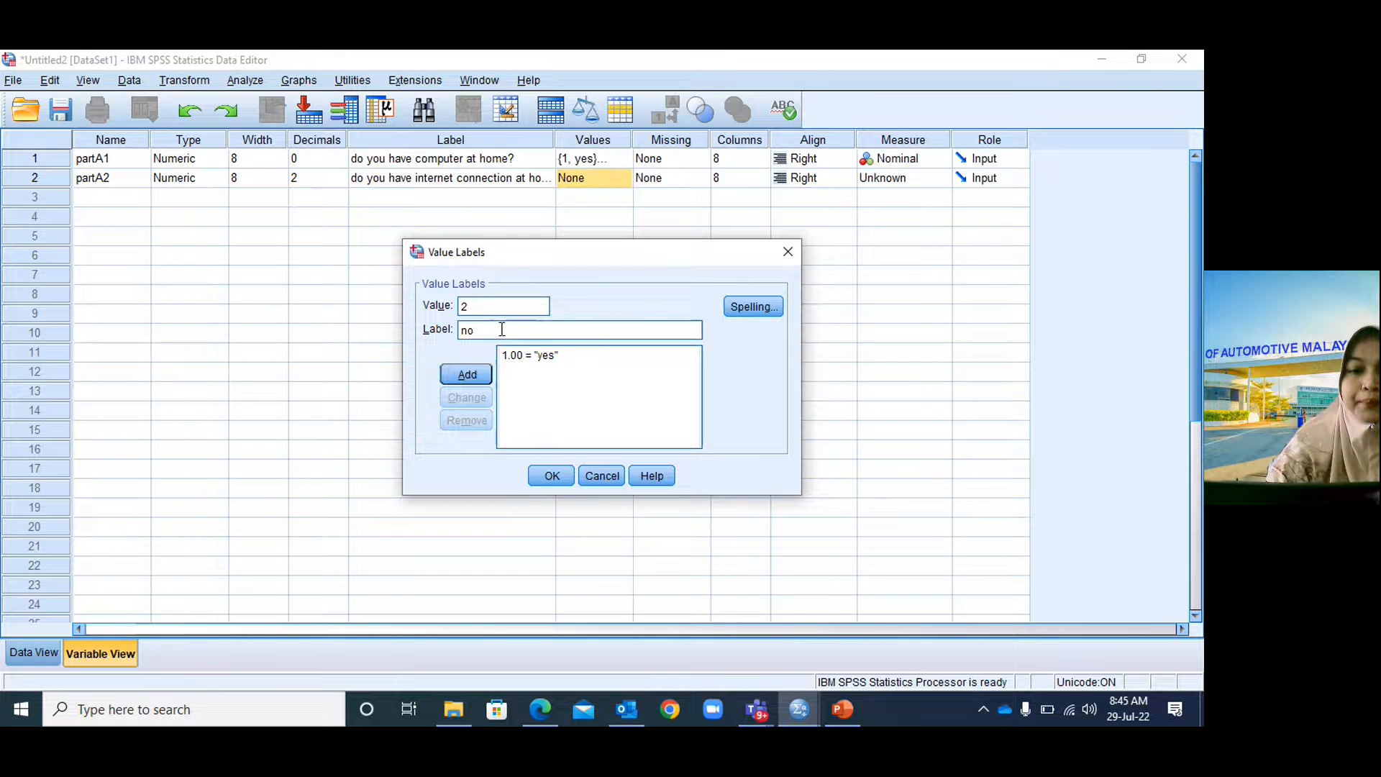
{"action": "left_click", "coordinate": [483, 377]}
{"action": "left_click", "coordinate": [546, 476]}
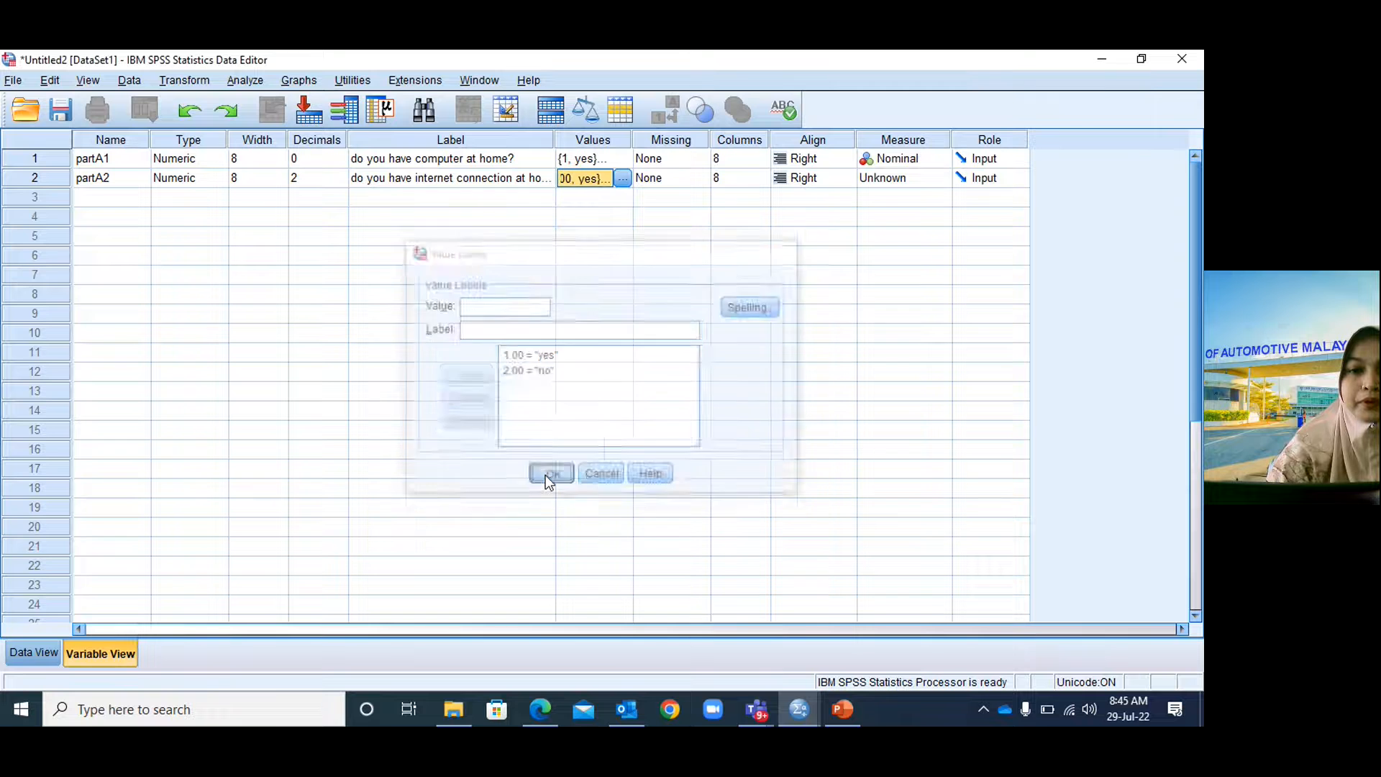
Set partA2's measure to Nominal and start naming the row 3 variable partA3.
{"action": "left_click", "coordinate": [894, 180]}
{"action": "left_click", "coordinate": [901, 233]}
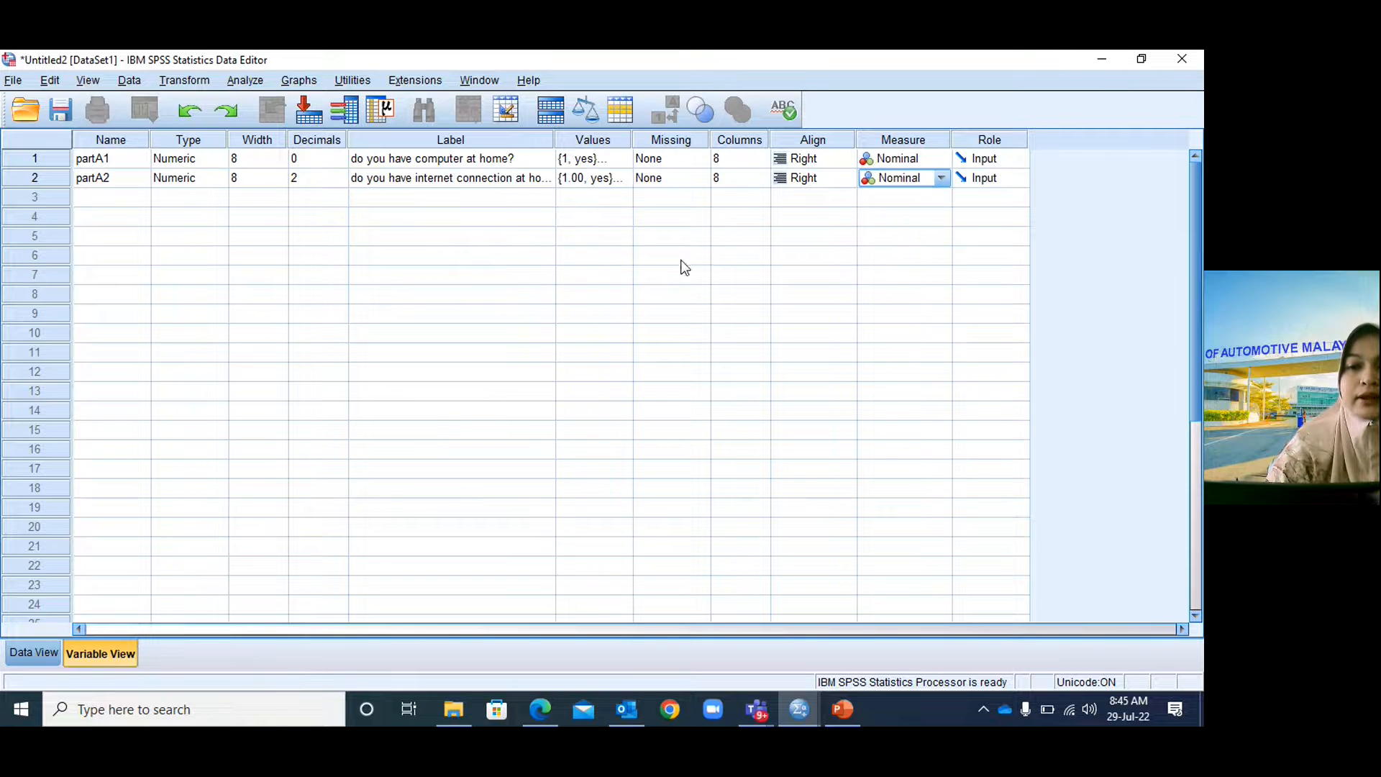
{"action": "left_click", "coordinate": [127, 200]}
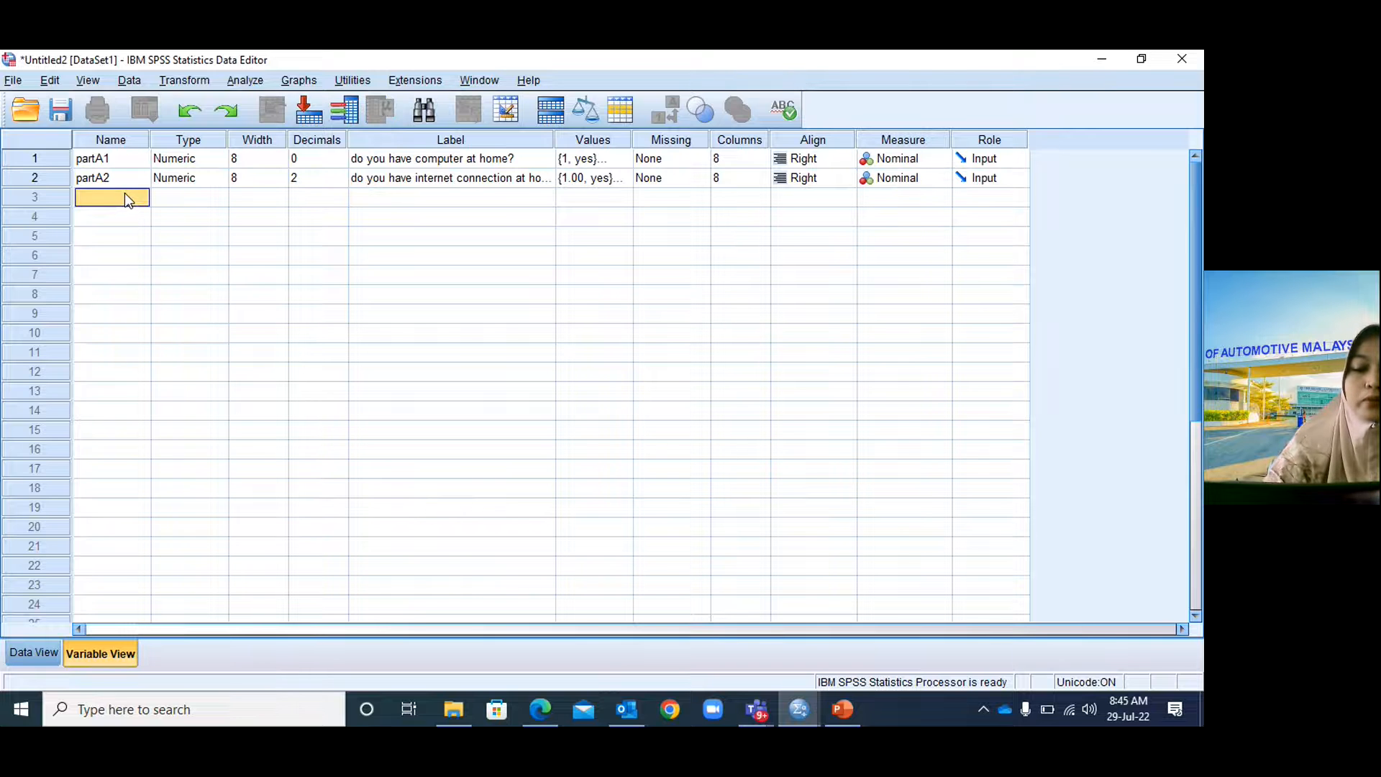
{"action": "type", "text": "partA3"}
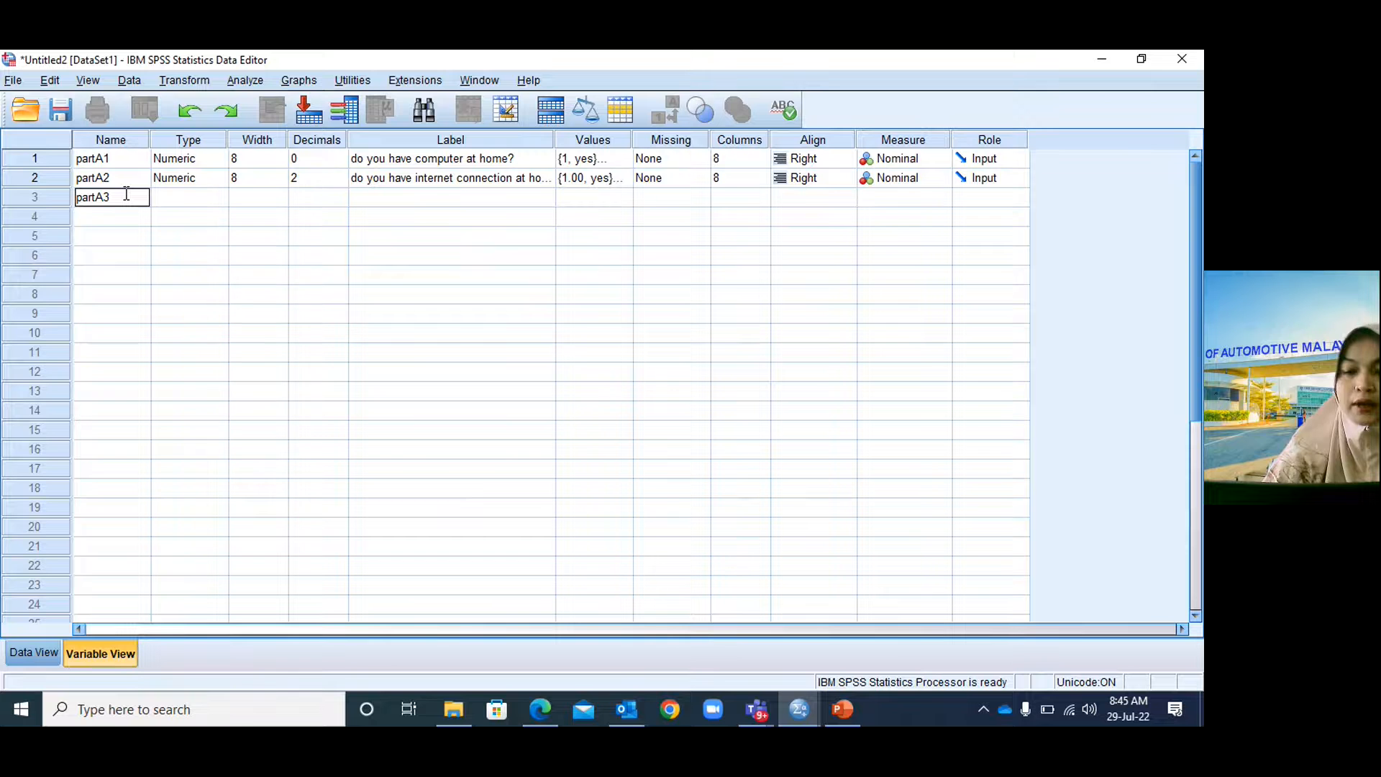
Commit the partA3 variable name and check the questionnaire for the next question.
{"action": "key", "text": "Tab"}
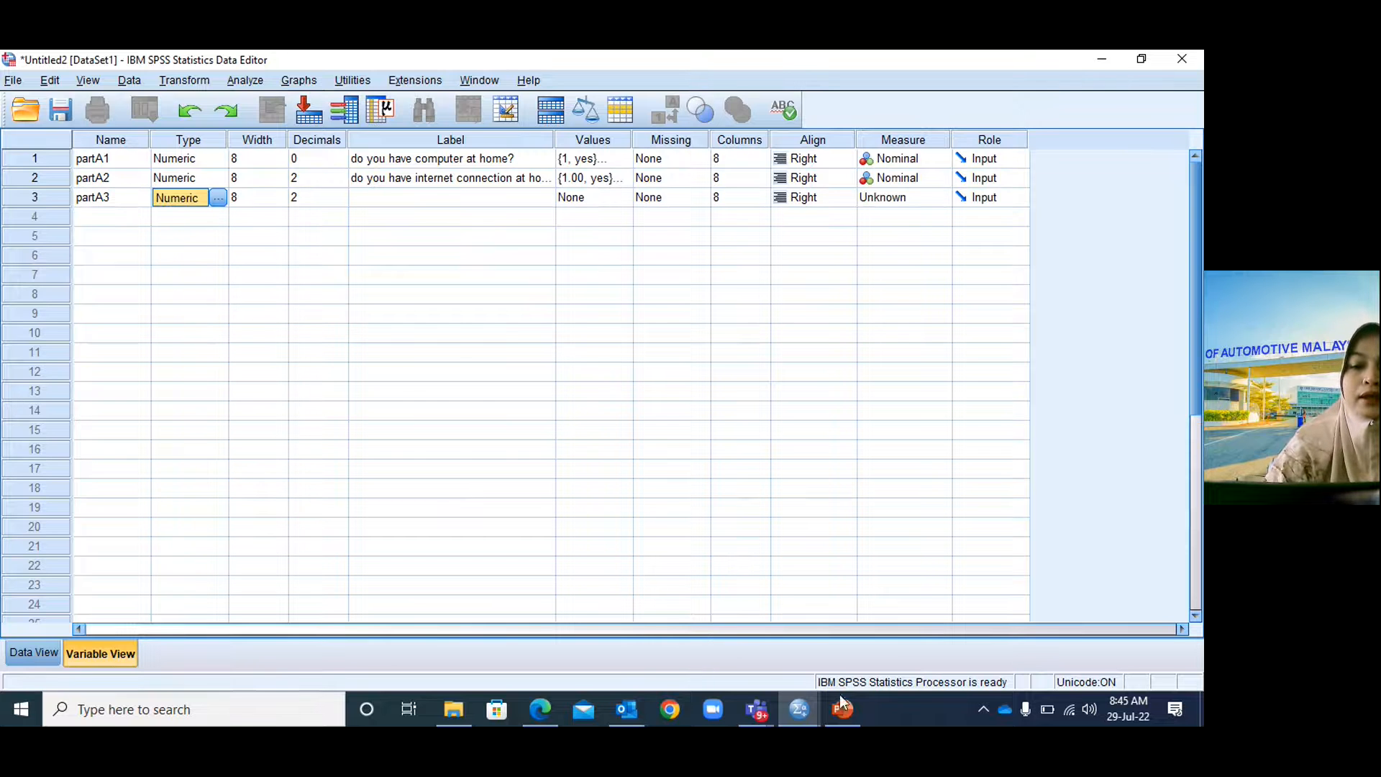
{"action": "left_click", "coordinate": [841, 701]}
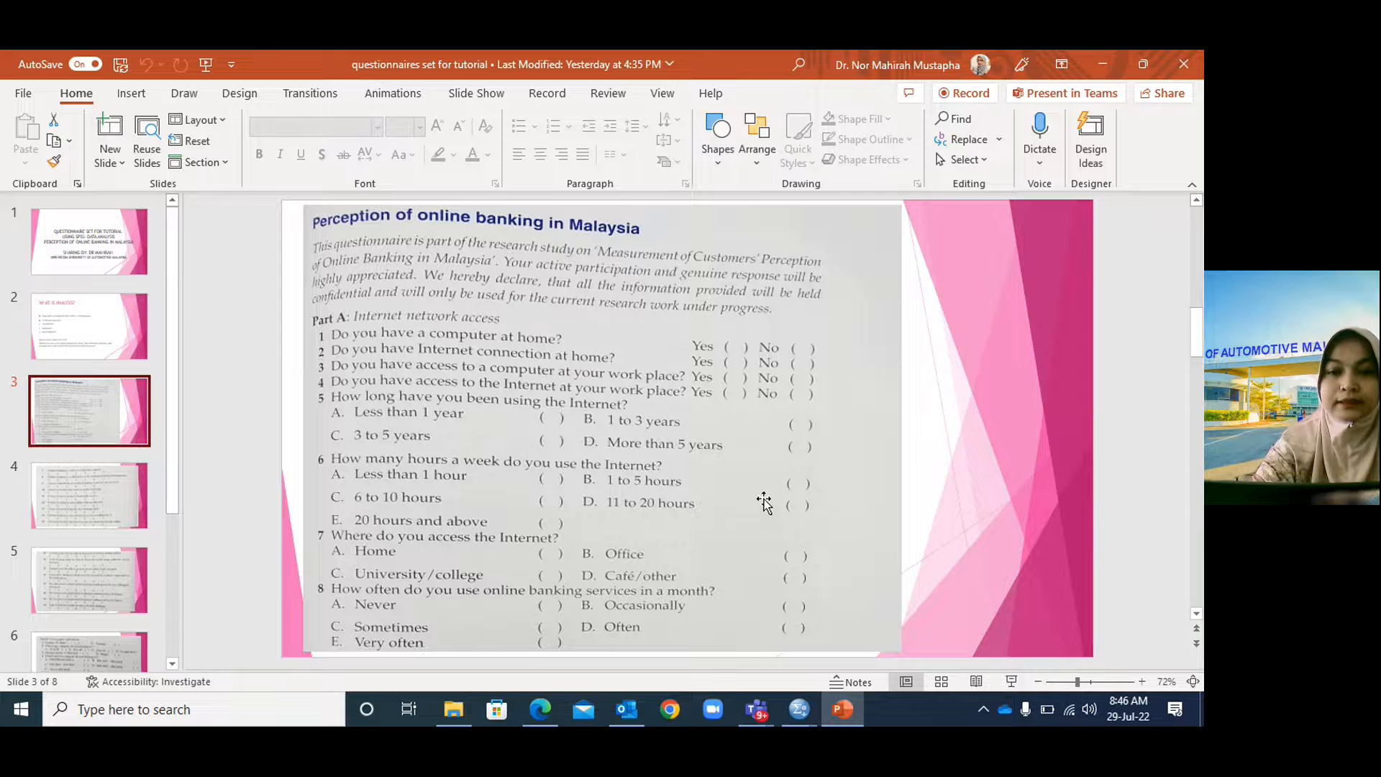
{"action": "left_click", "coordinate": [799, 709]}
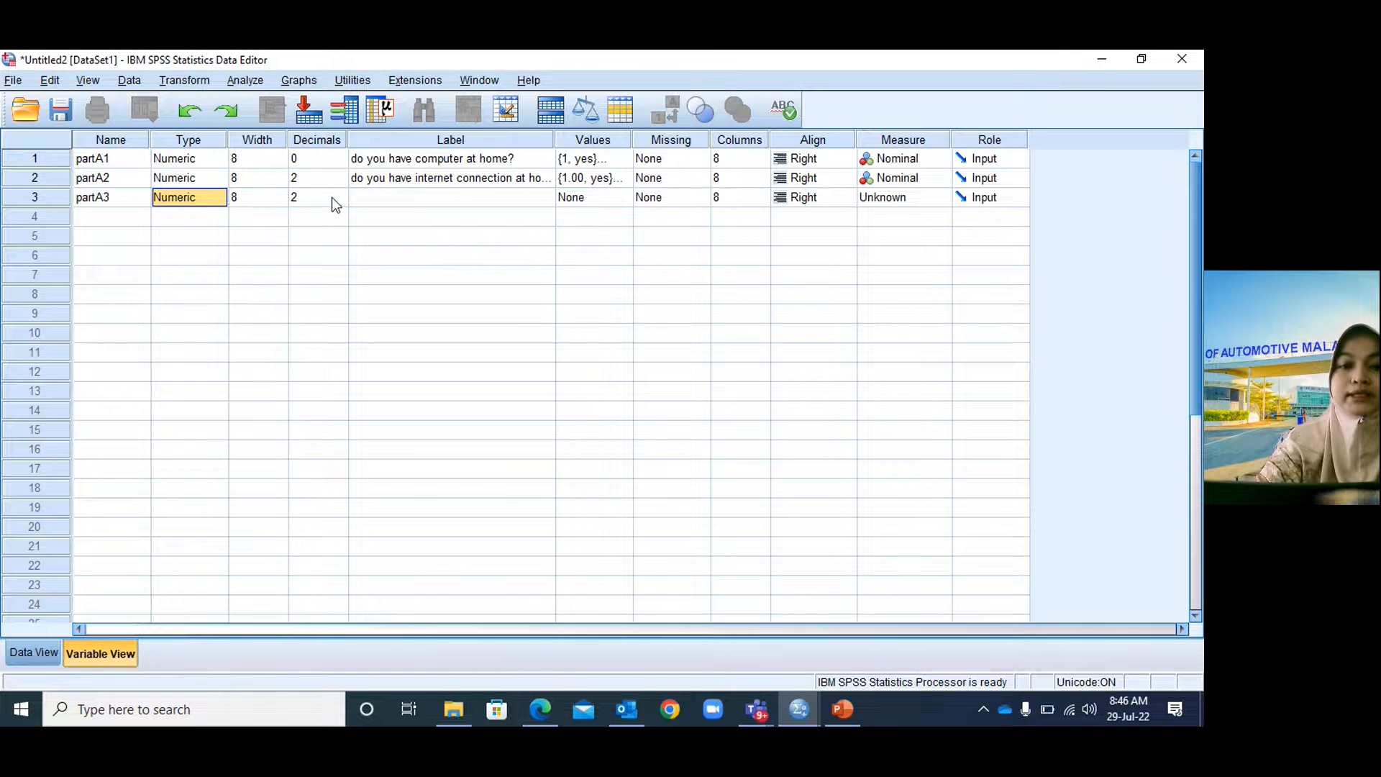
Change the Decimals of partA2 and partA3 from 2 to 0.
{"action": "left_click", "coordinate": [335, 177]}
{"action": "key", "text": "BackSpace"}
{"action": "type", "text": "0"}
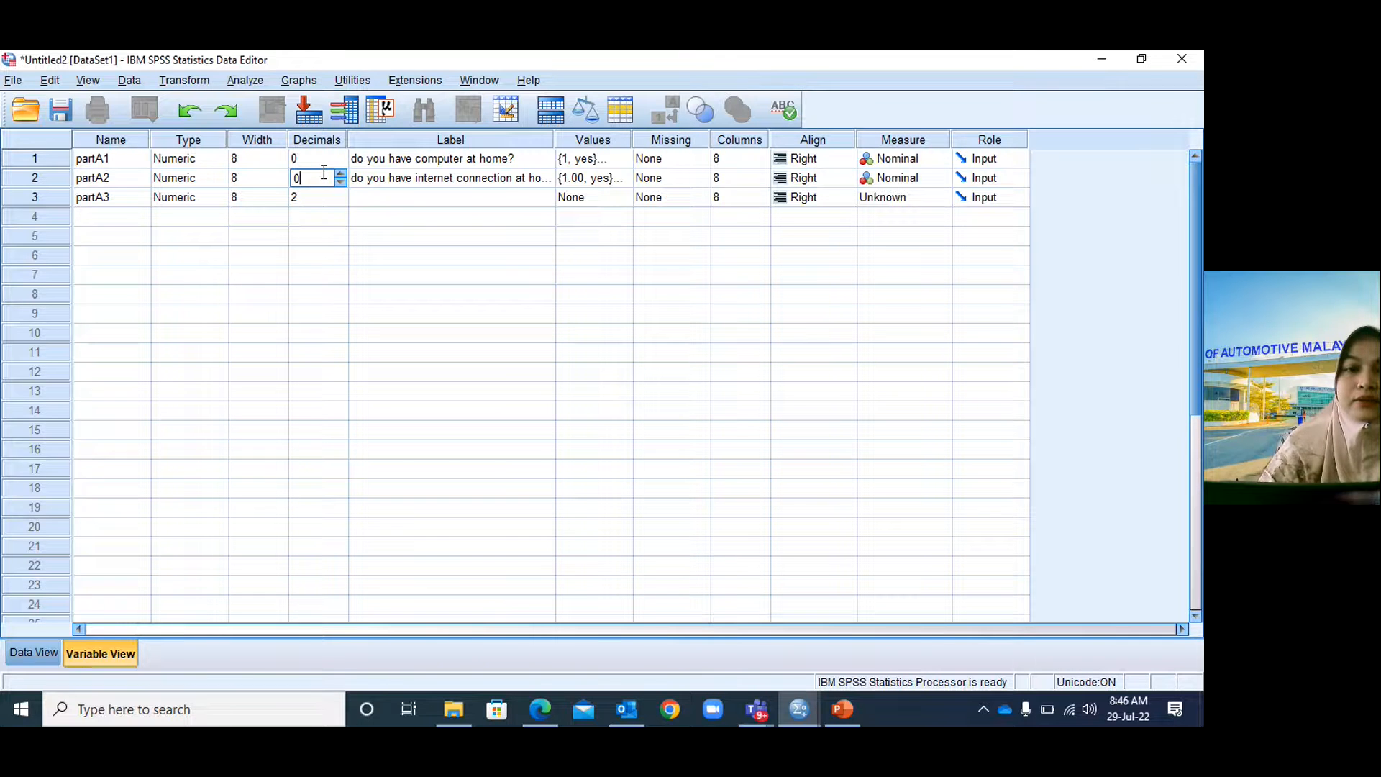
{"action": "left_click", "coordinate": [333, 197]}
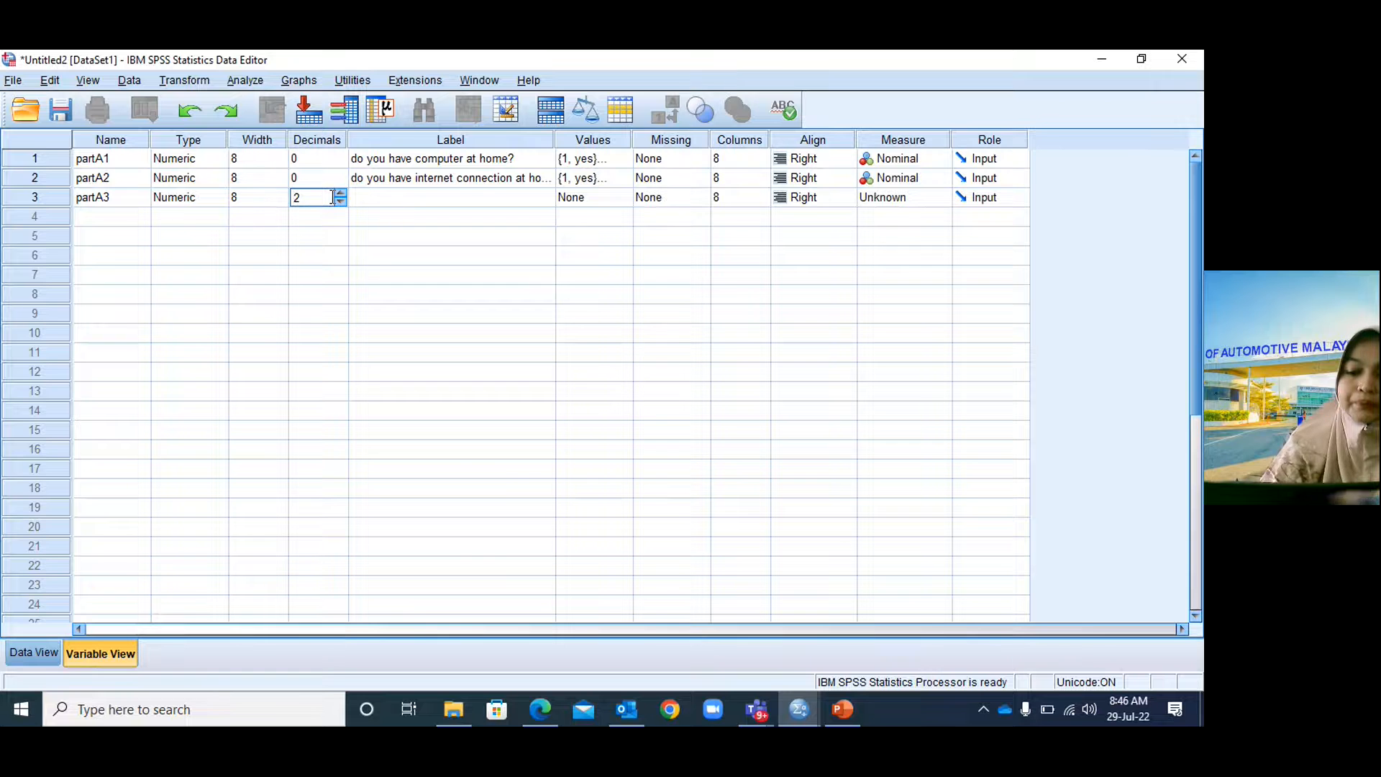
{"action": "key", "text": "BackSpace"}
{"action": "type", "text": "0"}
{"action": "left_click", "coordinate": [474, 205]}
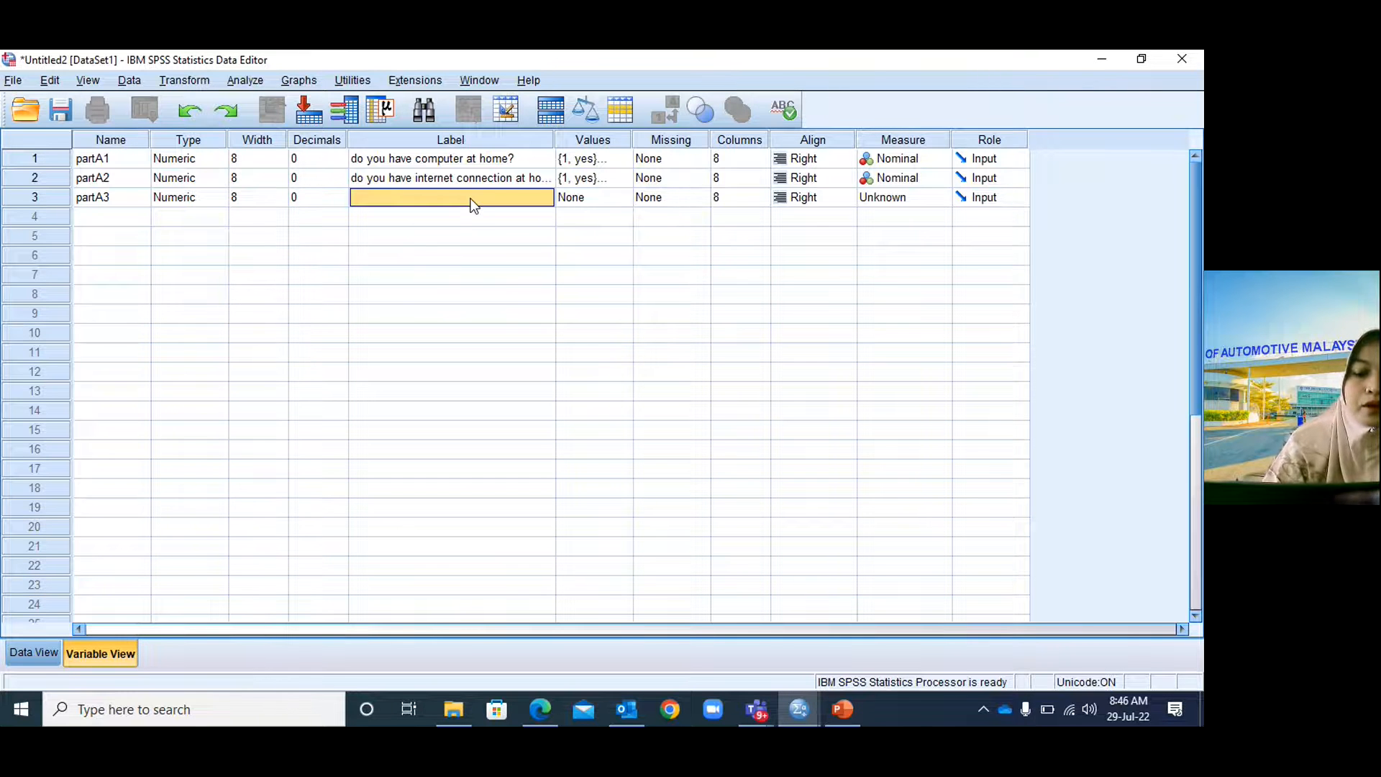
Label partA3 'do you have computer at workplace?' with value labels 1 = yes, 2 = no.
{"action": "type", "text": "do you have computer"}
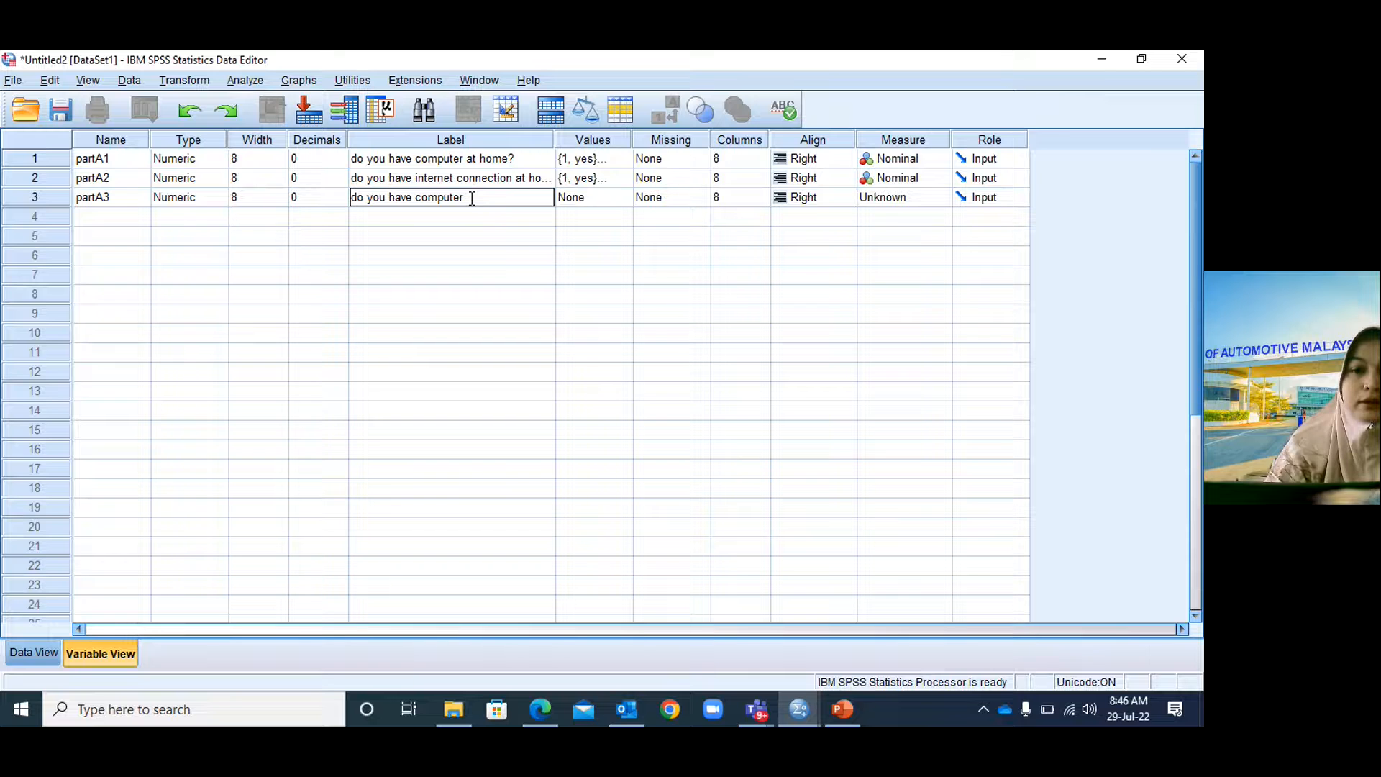
{"action": "type", "text": " at work"}
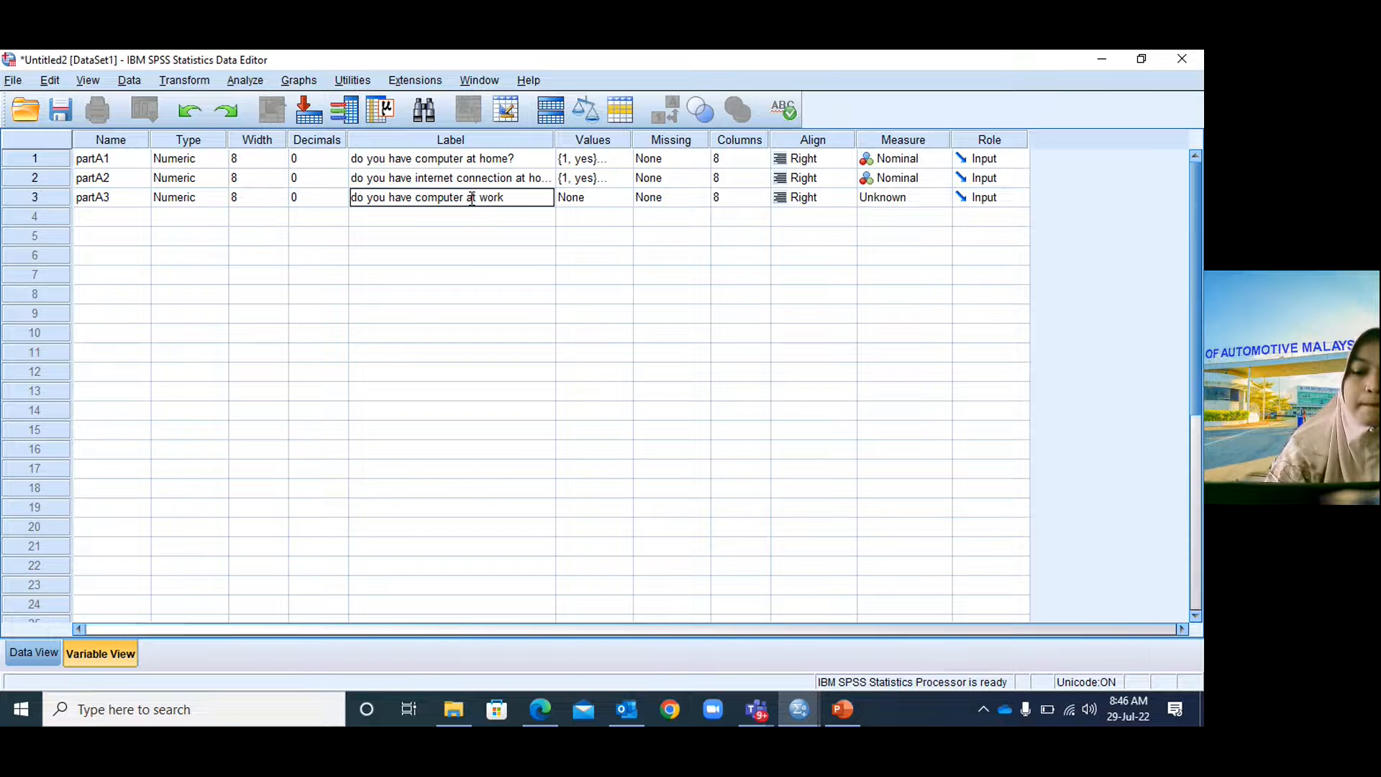
{"action": "type", "text": "place?"}
{"action": "left_click", "coordinate": [600, 201]}
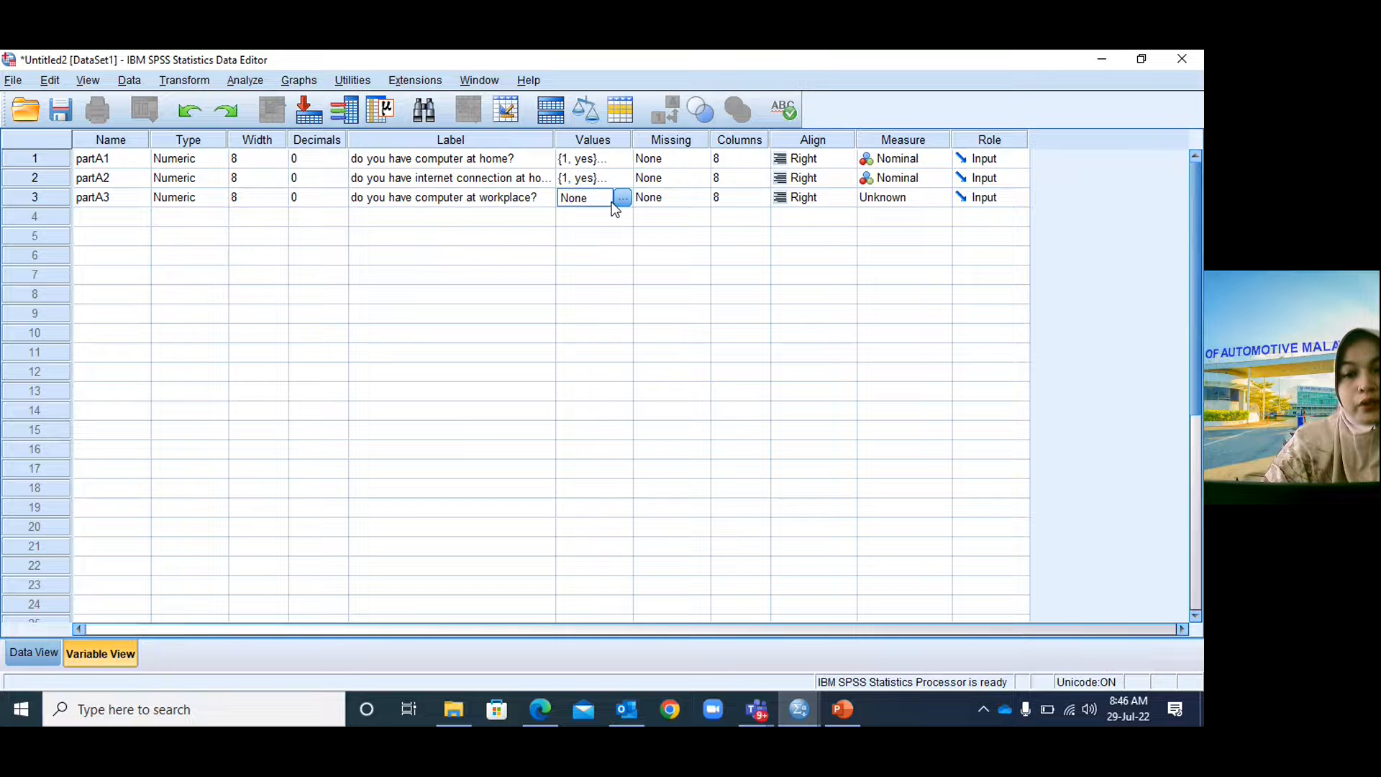
{"action": "left_click", "coordinate": [622, 198]}
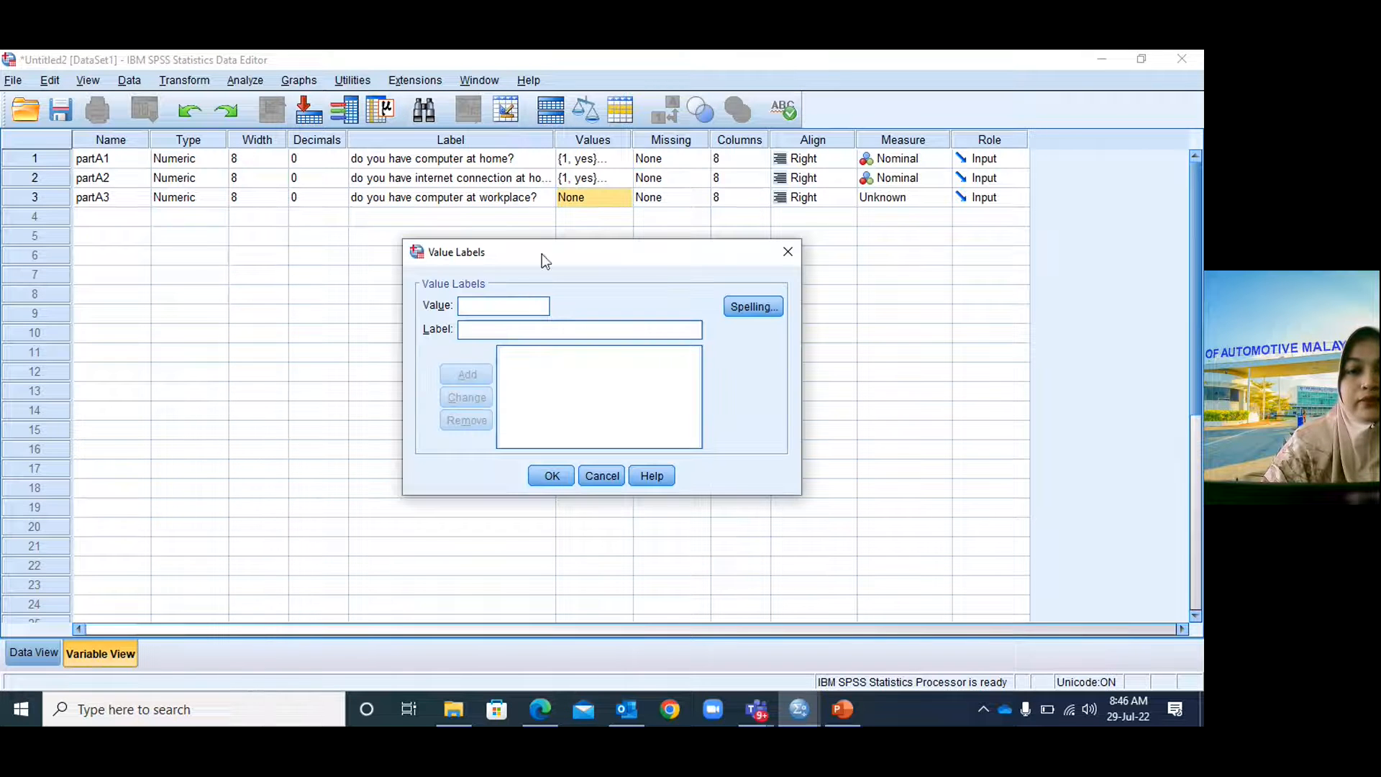
{"action": "type", "text": "1"}
{"action": "left_click", "coordinate": [500, 330]}
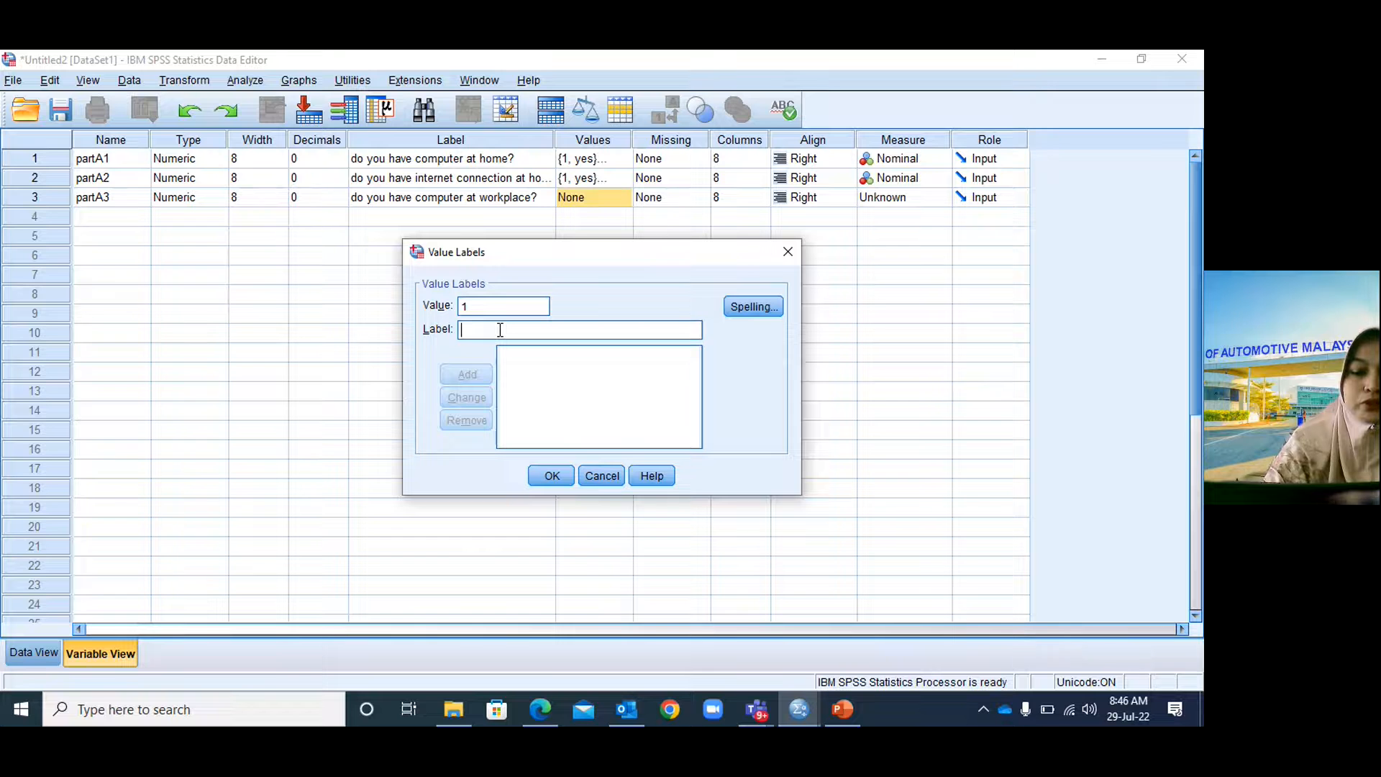
{"action": "type", "text": "yes"}
{"action": "left_click", "coordinate": [476, 372]}
{"action": "type", "text": "2"}
{"action": "left_click", "coordinate": [485, 332]}
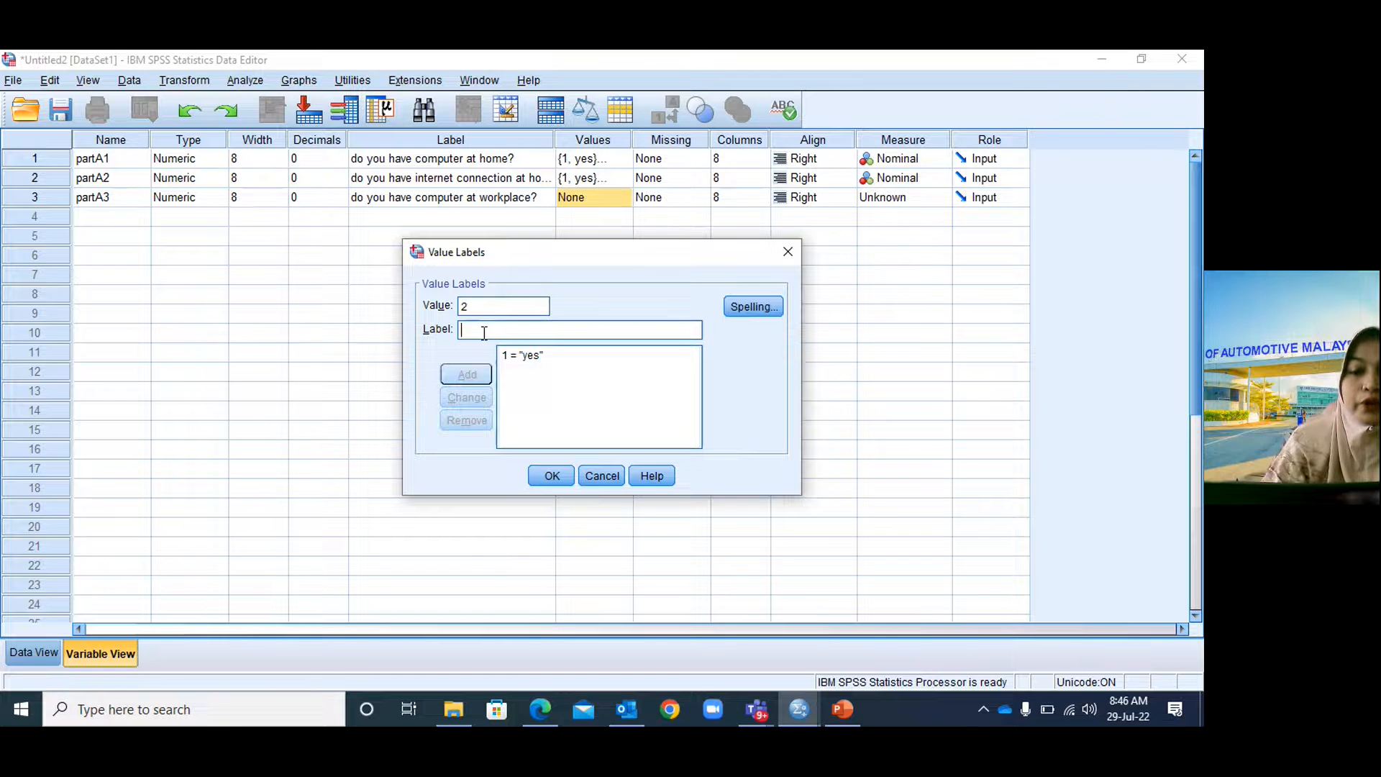
{"action": "type", "text": "no"}
{"action": "left_click", "coordinate": [478, 375]}
{"action": "left_click", "coordinate": [550, 476]}
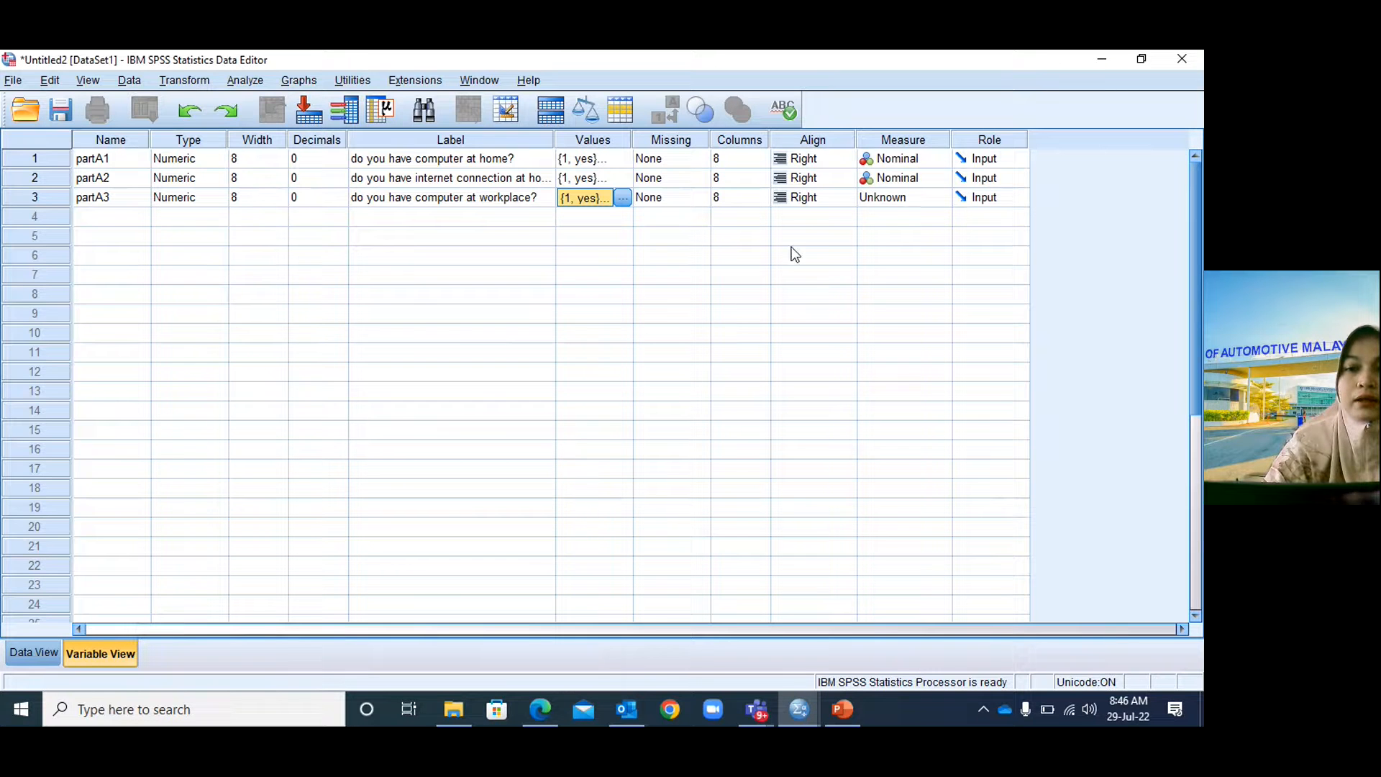
{"action": "left_click", "coordinate": [891, 198]}
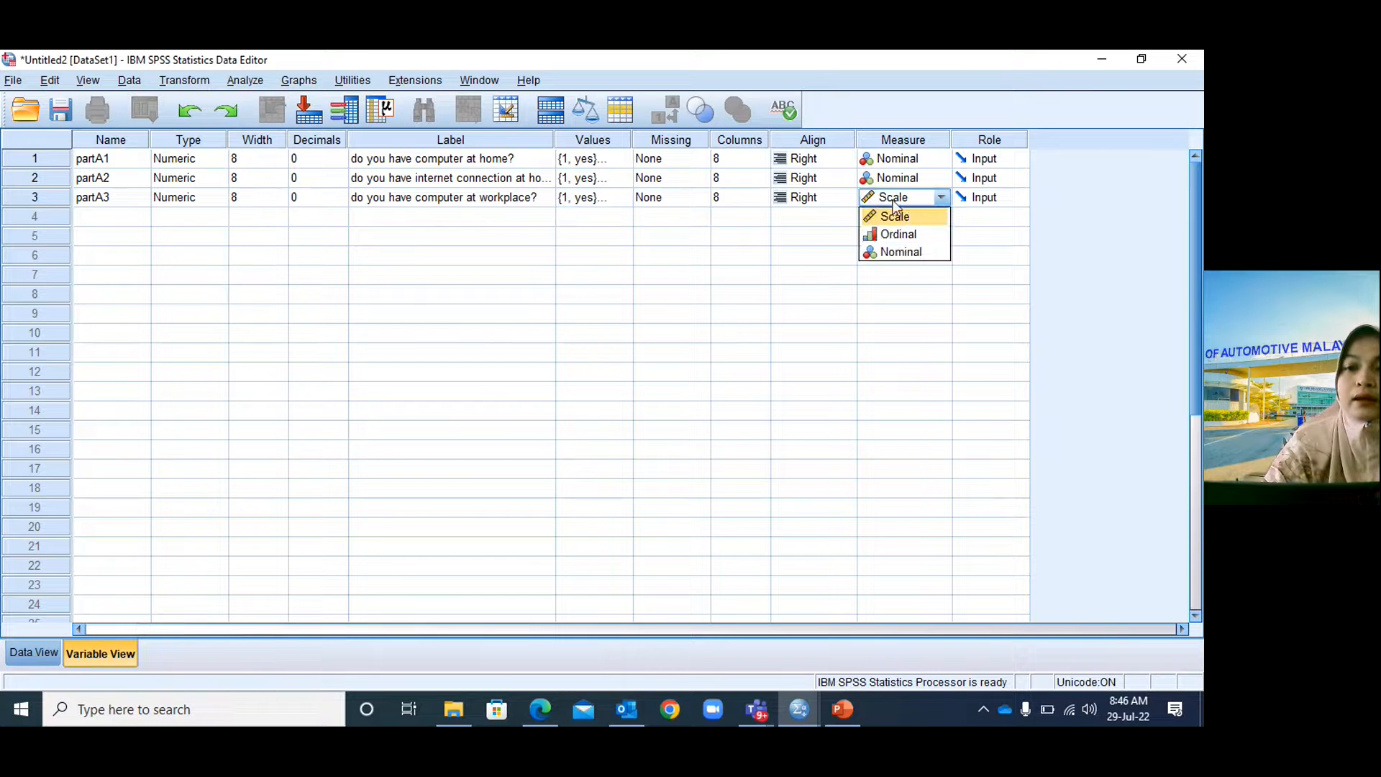
Make partA3's measure Nominal, check the questionnaire slides, then return to the SPSS dataset.
{"action": "left_click", "coordinate": [901, 253]}
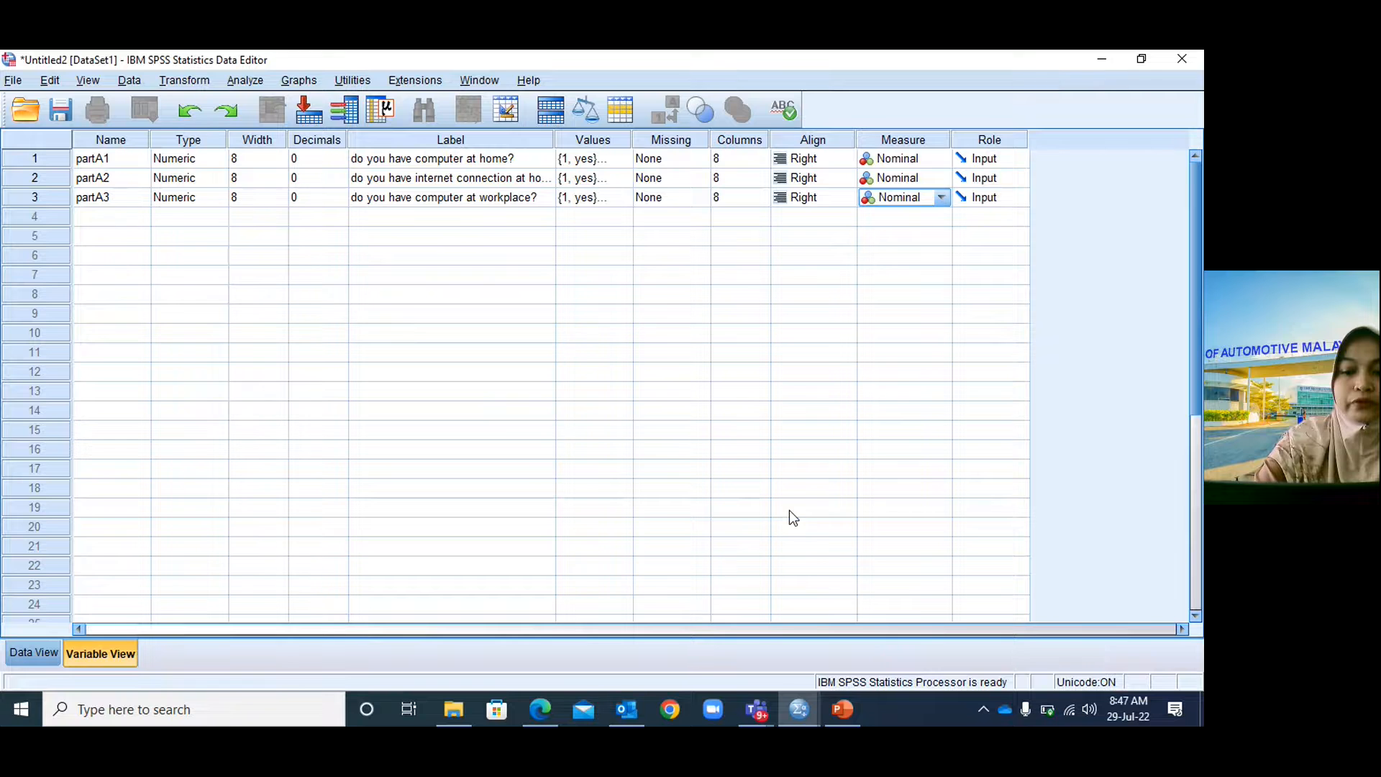
{"action": "left_click", "coordinate": [840, 714]}
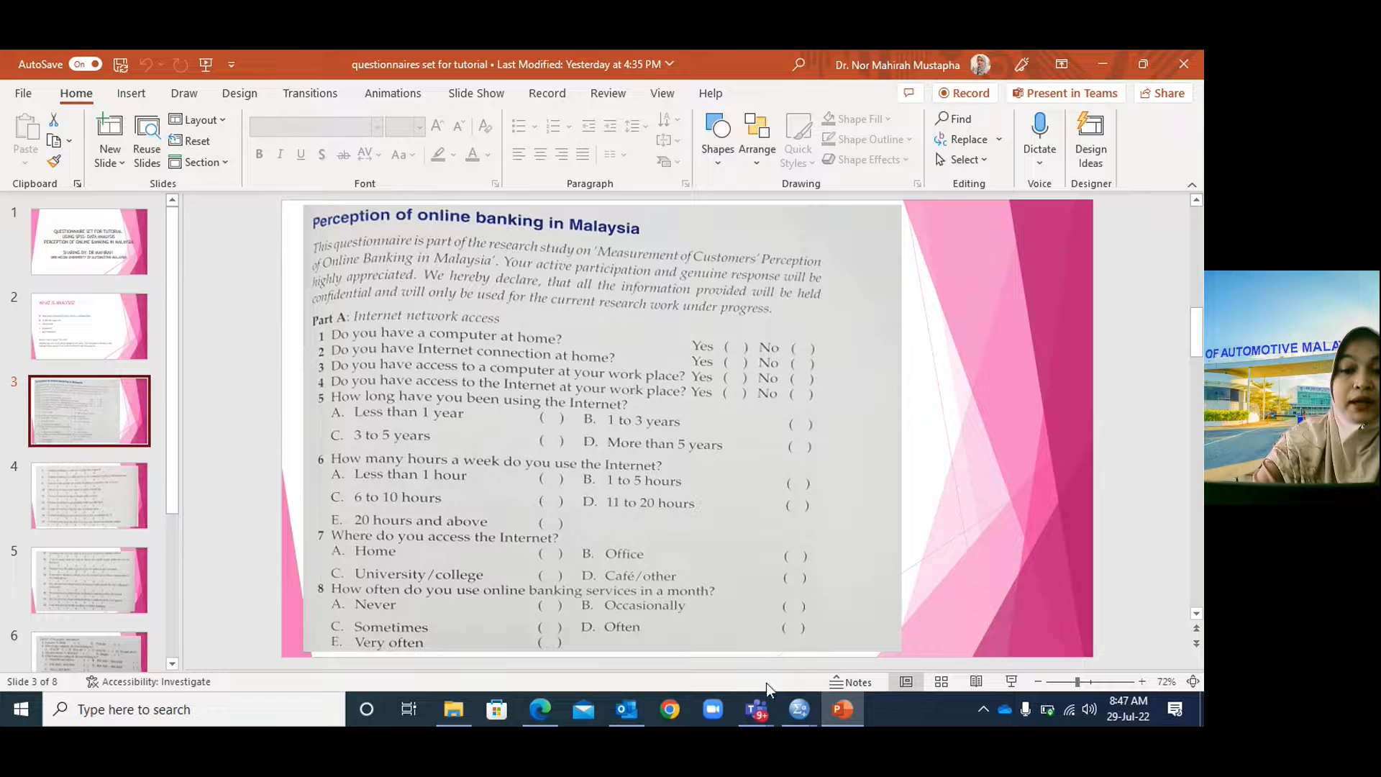
{"action": "mouse_move", "coordinate": [804, 709]}
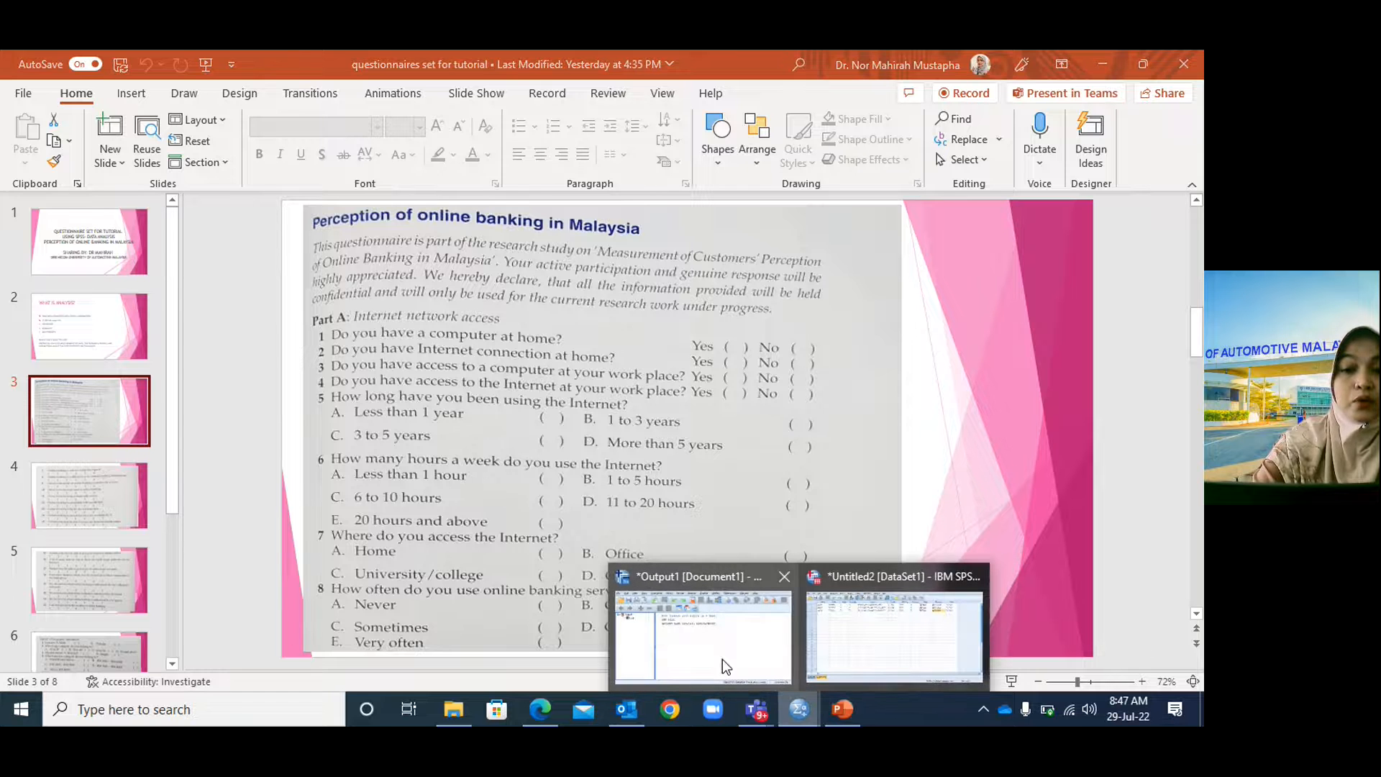
{"action": "left_click", "coordinate": [809, 639]}
{"action": "left_click", "coordinate": [115, 218]}
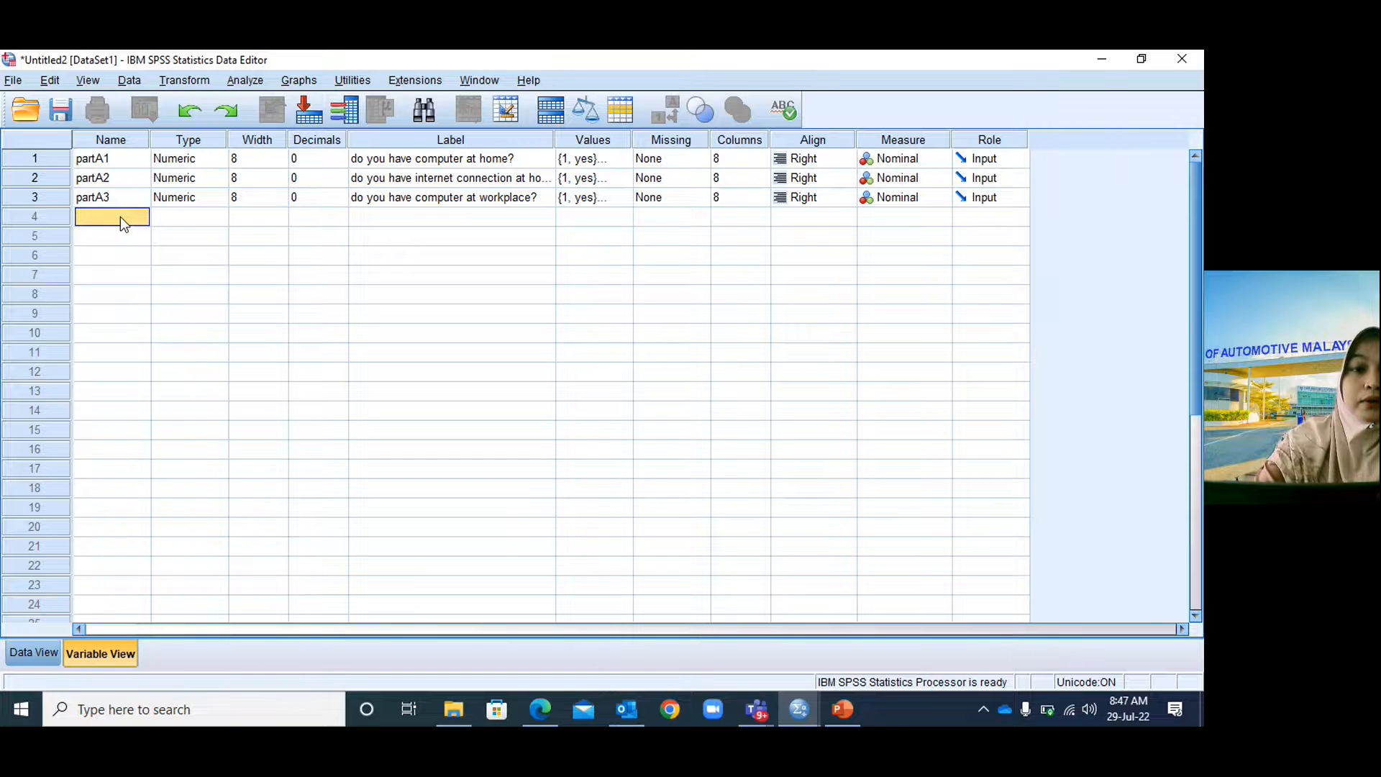
Add variable partA4 with 0 decimals and the label 'do you have internet at workplace'.
{"action": "type", "text": "part"}
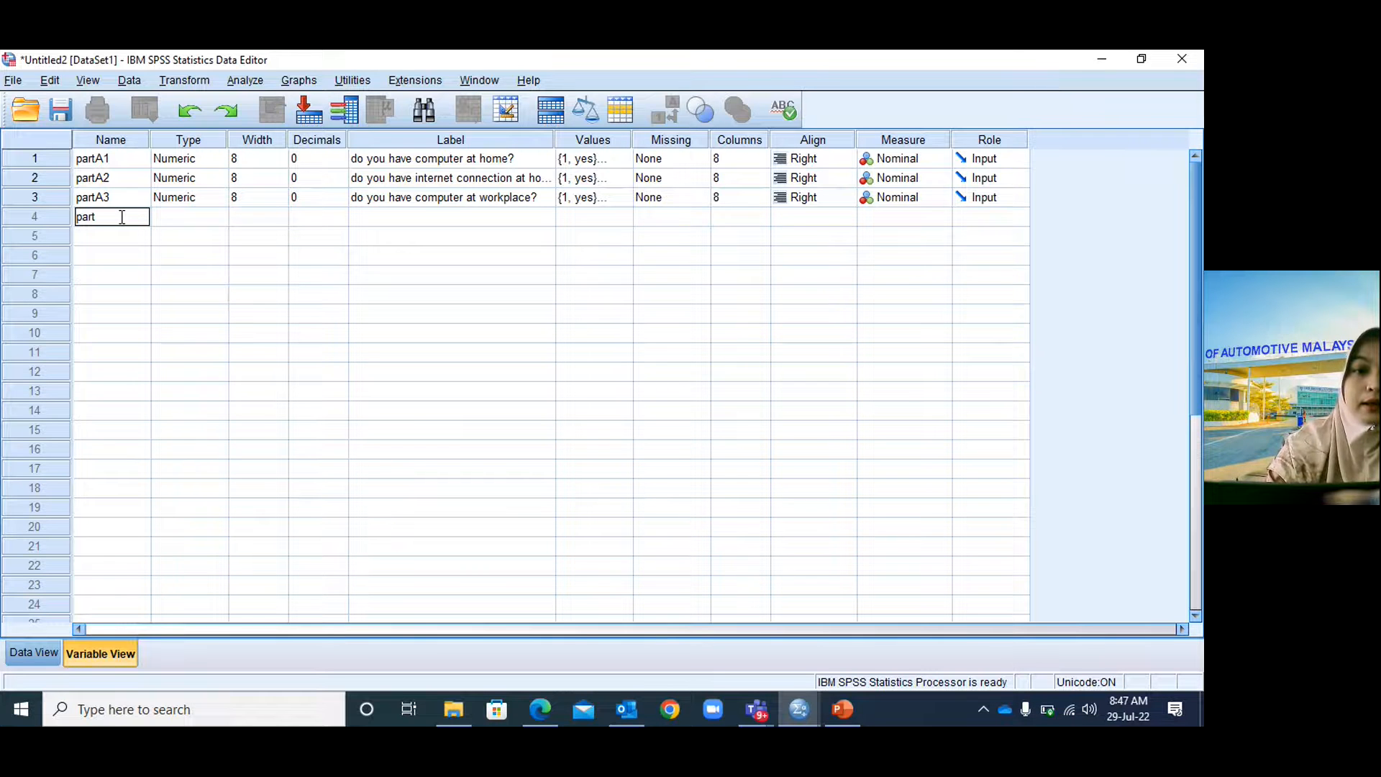
{"action": "type", "text": "A4"}
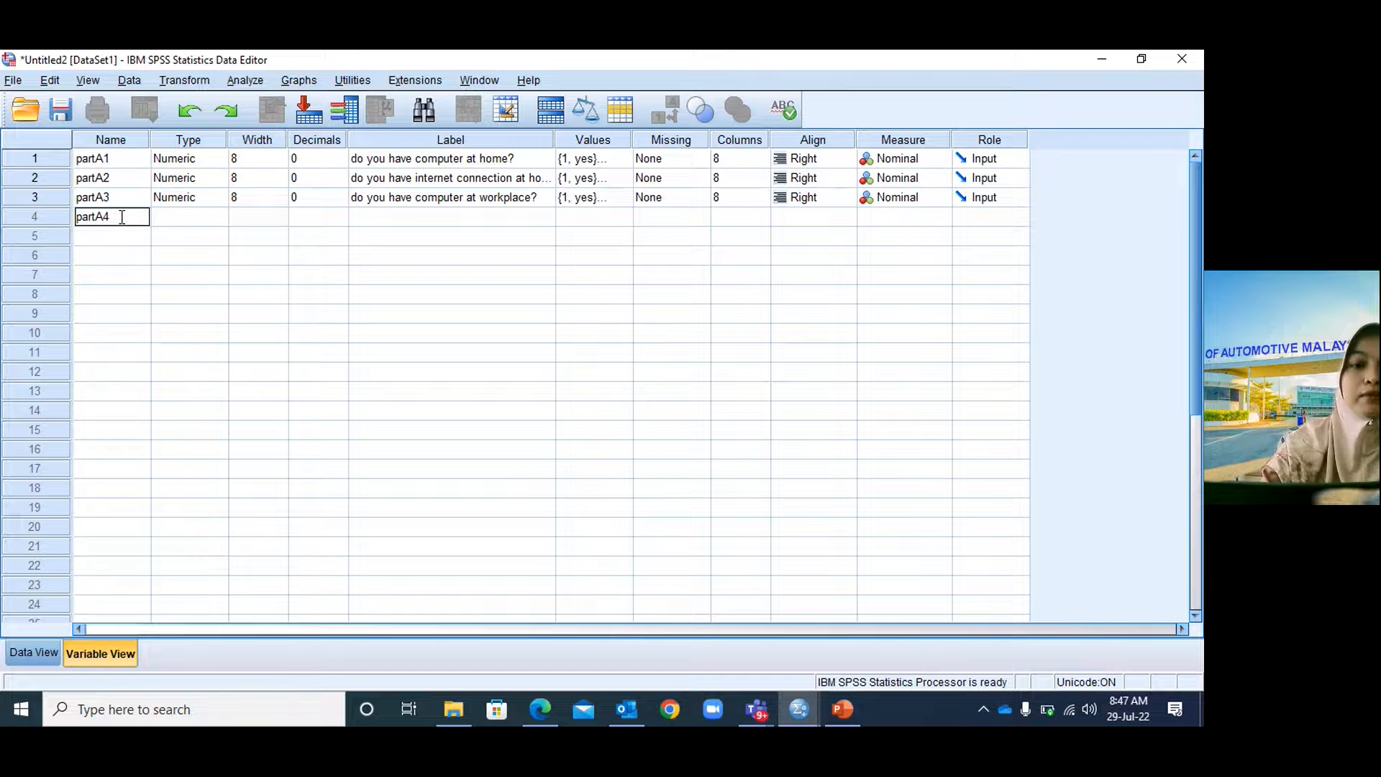
{"action": "key", "text": "Tab"}
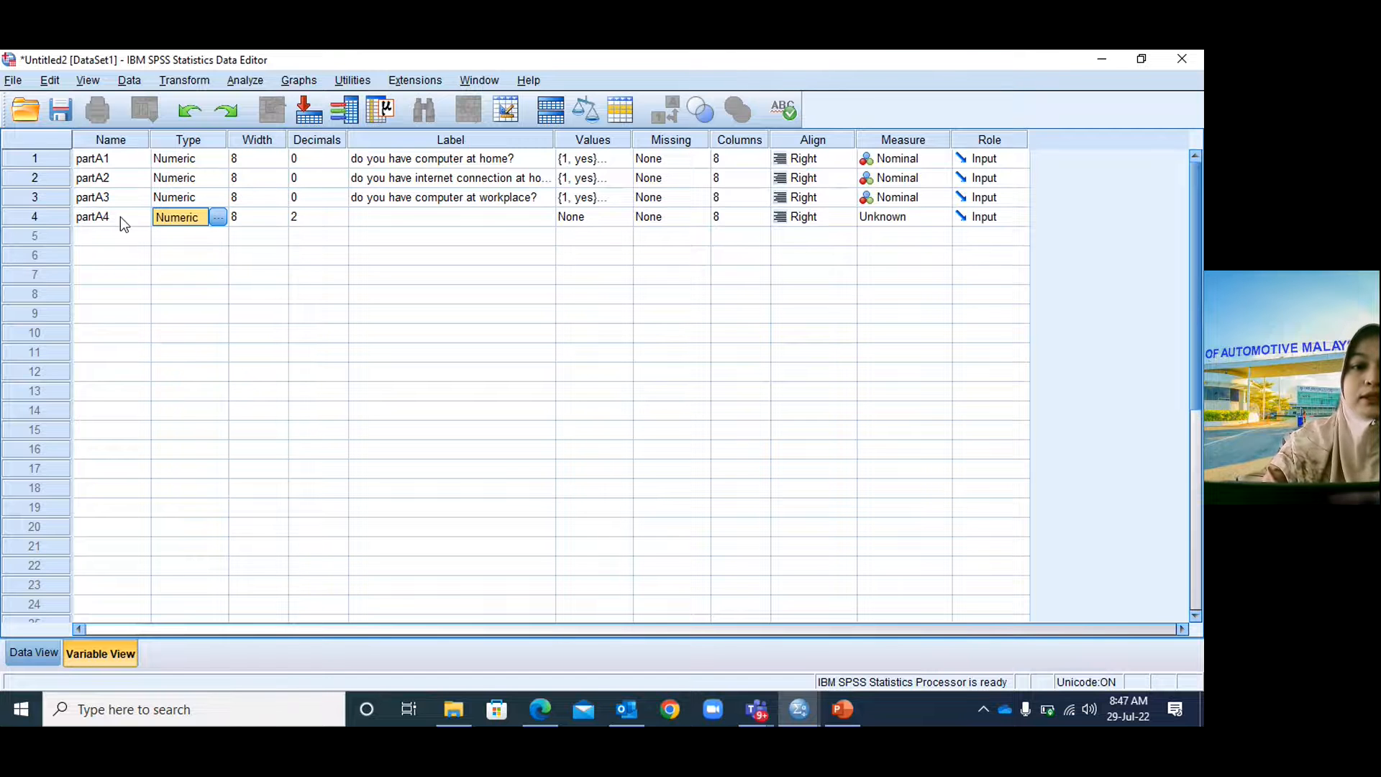
{"action": "left_click", "coordinate": [312, 216]}
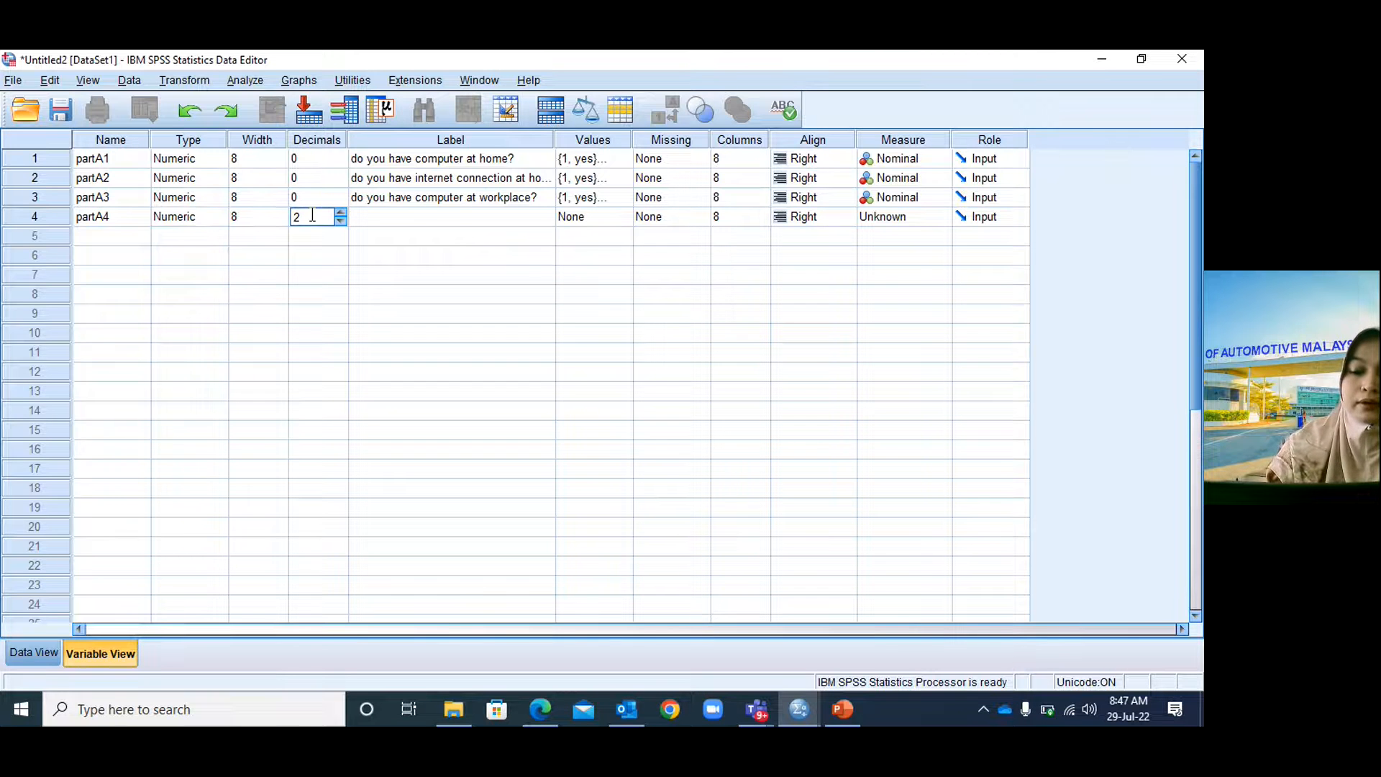
{"action": "key", "text": "BackSpace"}
{"action": "type", "text": "0"}
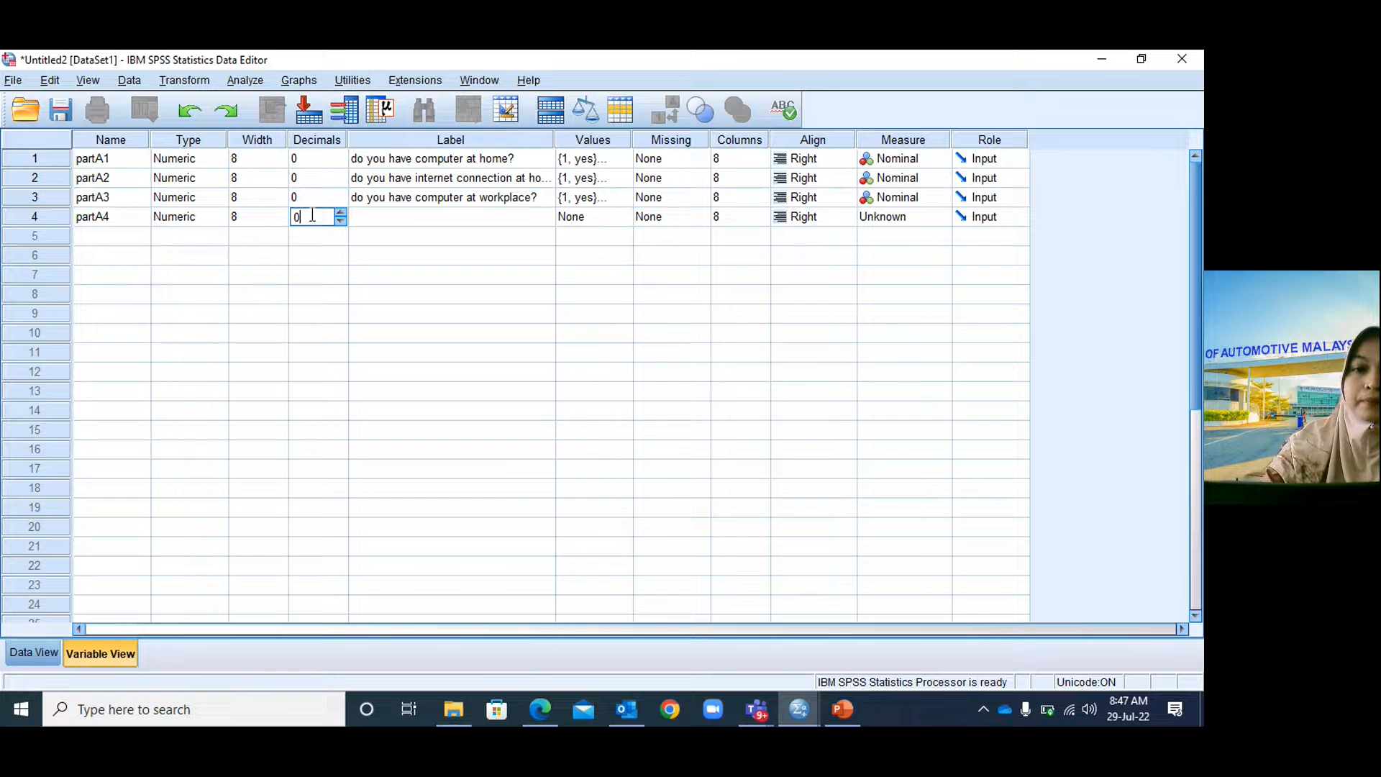
{"action": "left_click", "coordinate": [386, 218]}
{"action": "type", "text": "do"}
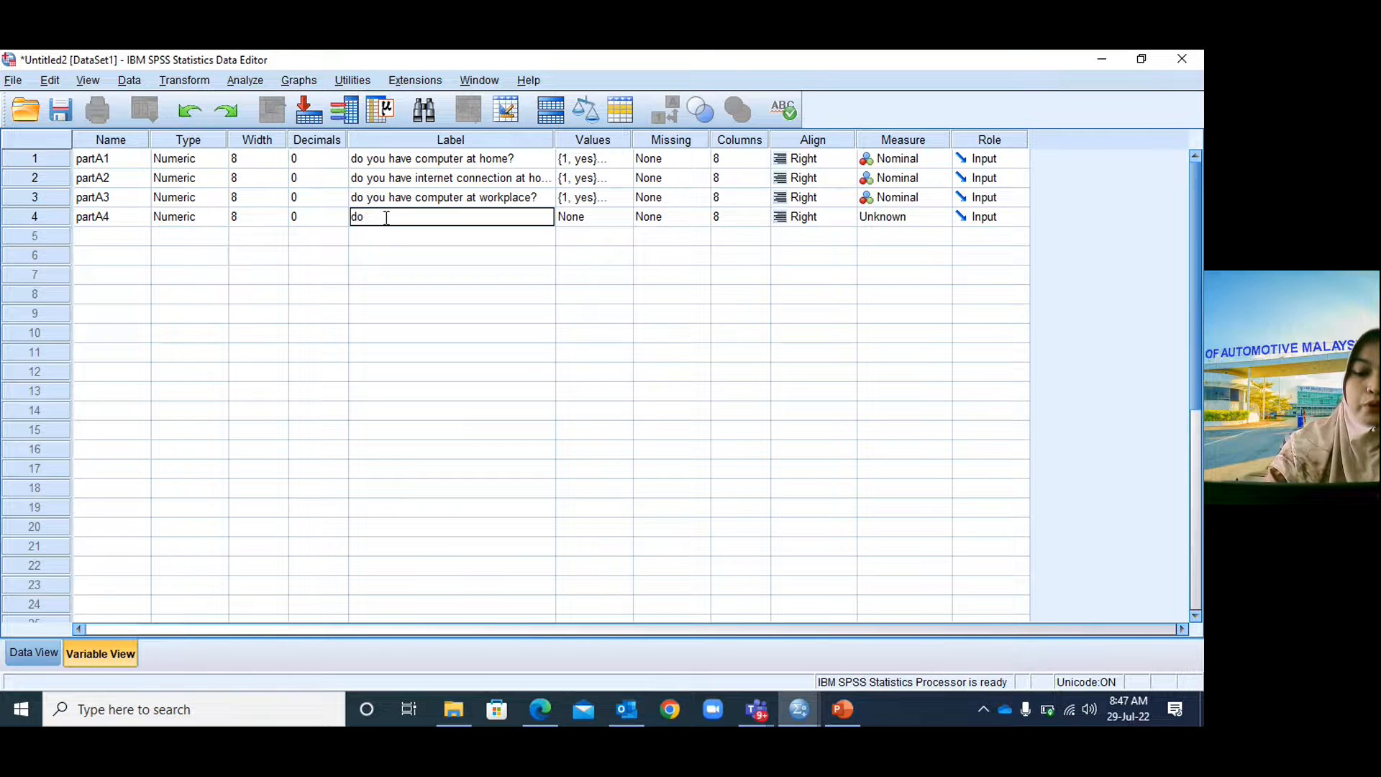
{"action": "type", "text": " you have"}
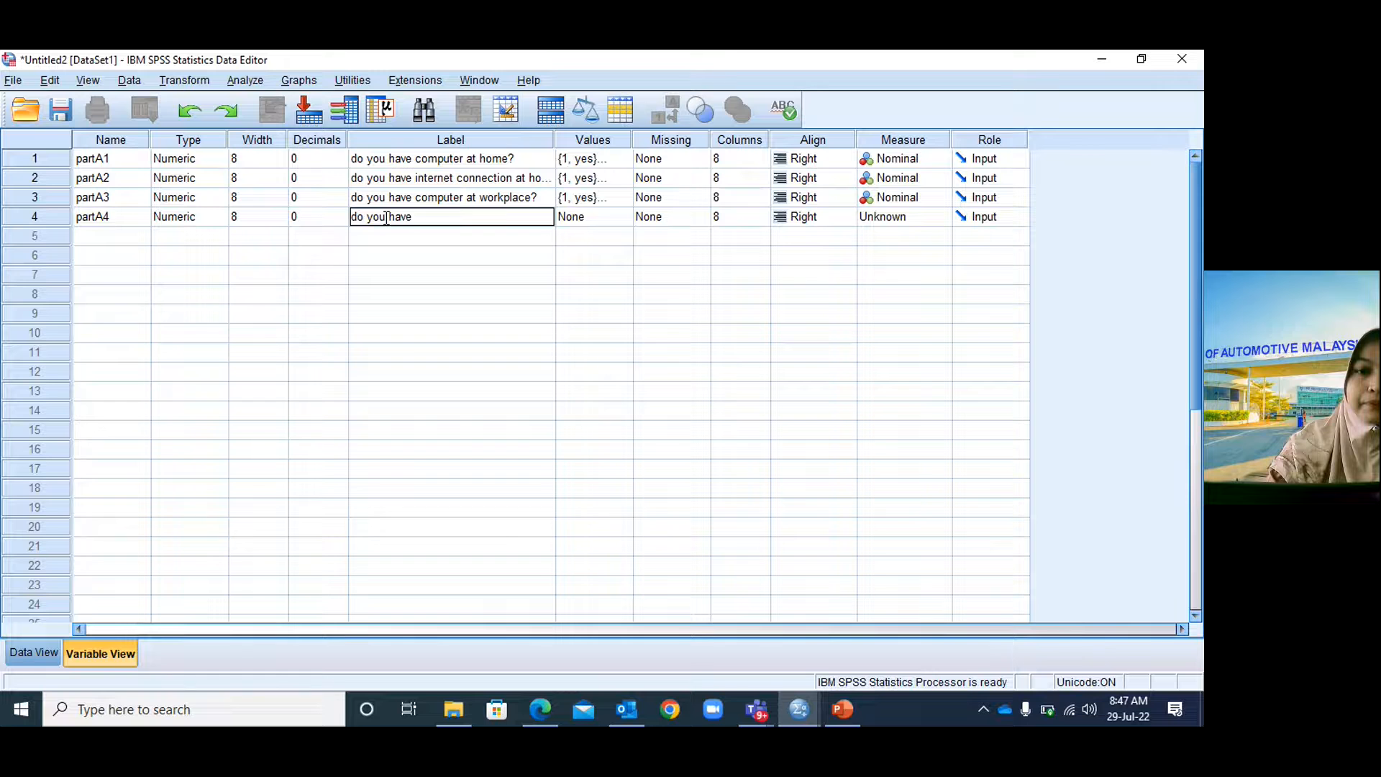
{"action": "type", "text": " internet at workplace?"}
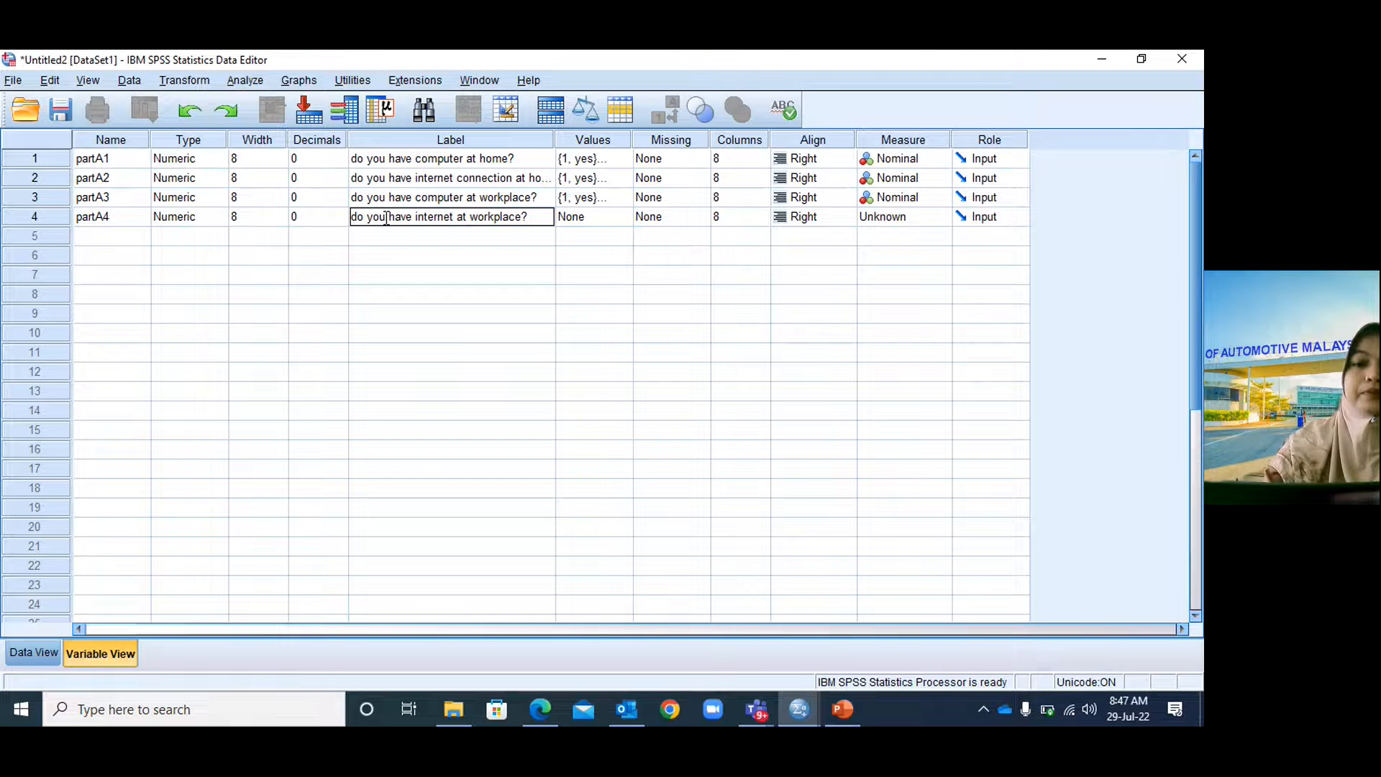
{"action": "left_click", "coordinate": [617, 220]}
Give partA4 the value labels 1 = yes and 2 = no.
{"action": "left_click", "coordinate": [619, 217]}
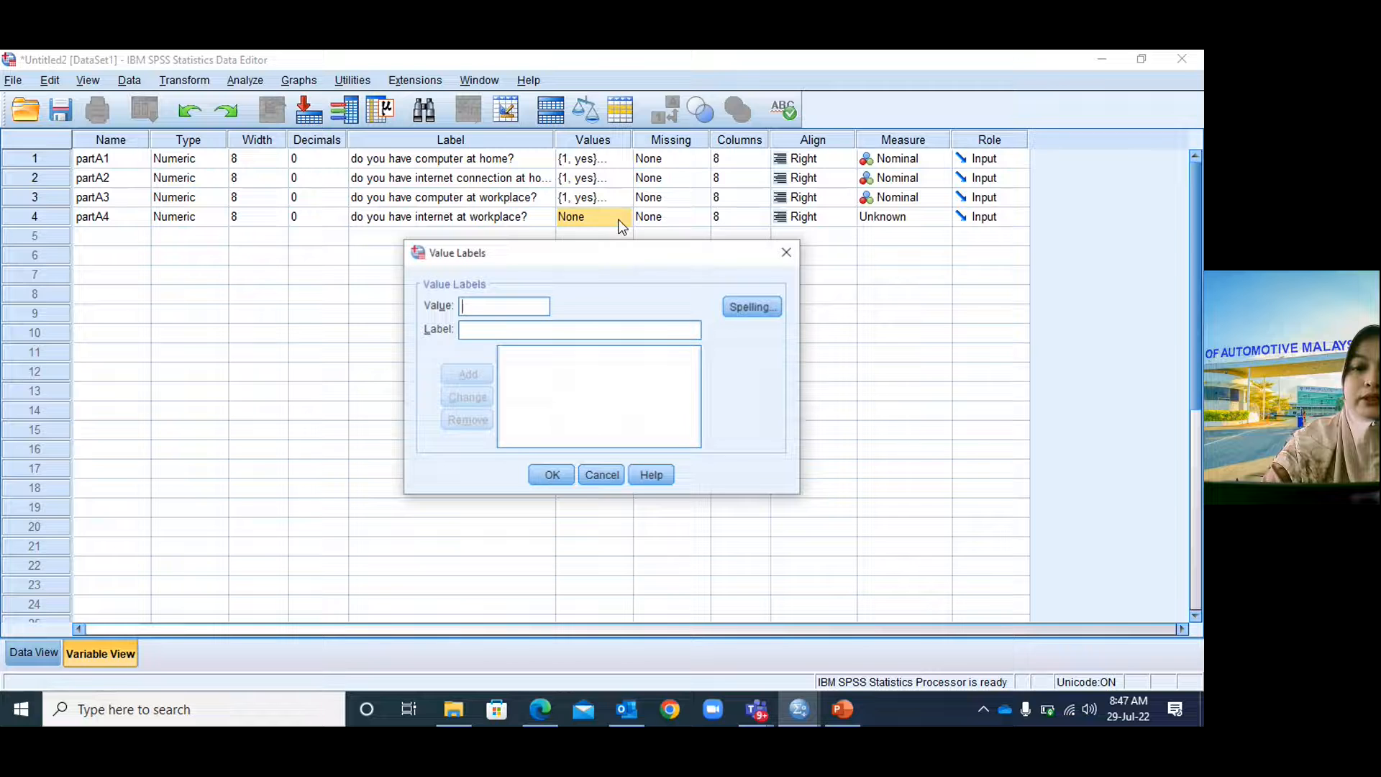
{"action": "type", "text": "1"}
{"action": "left_click", "coordinate": [483, 330]}
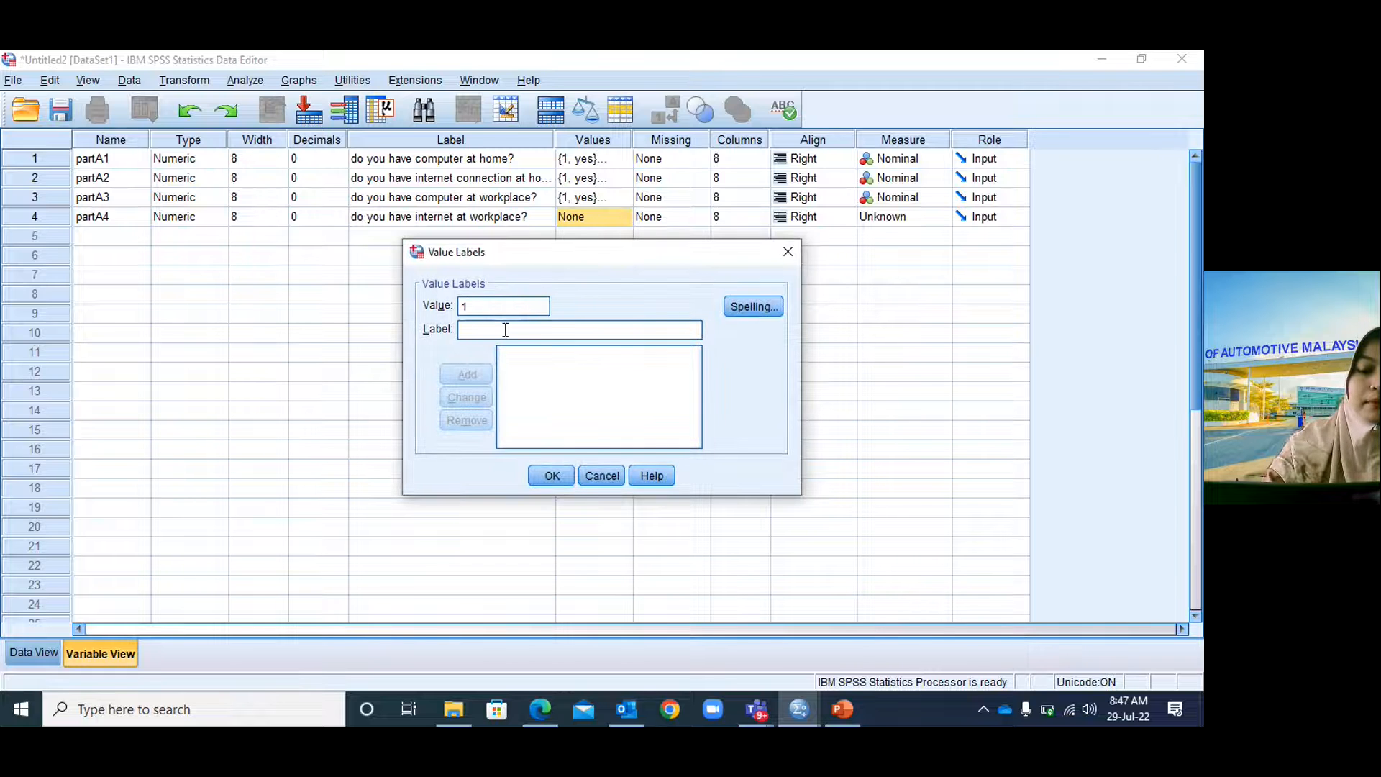
{"action": "type", "text": "yes"}
{"action": "left_click", "coordinate": [466, 374]}
{"action": "type", "text": "2"}
{"action": "left_click", "coordinate": [494, 329]}
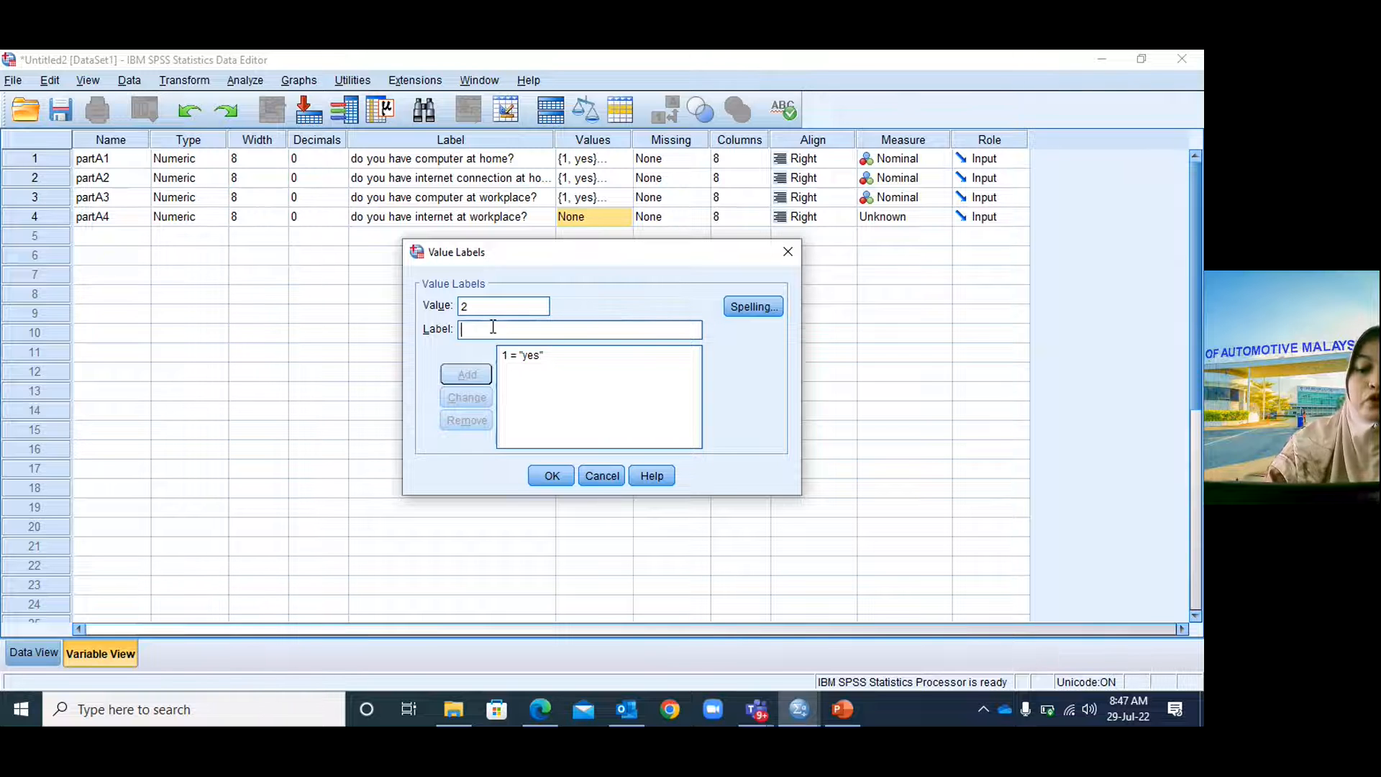
{"action": "type", "text": "no"}
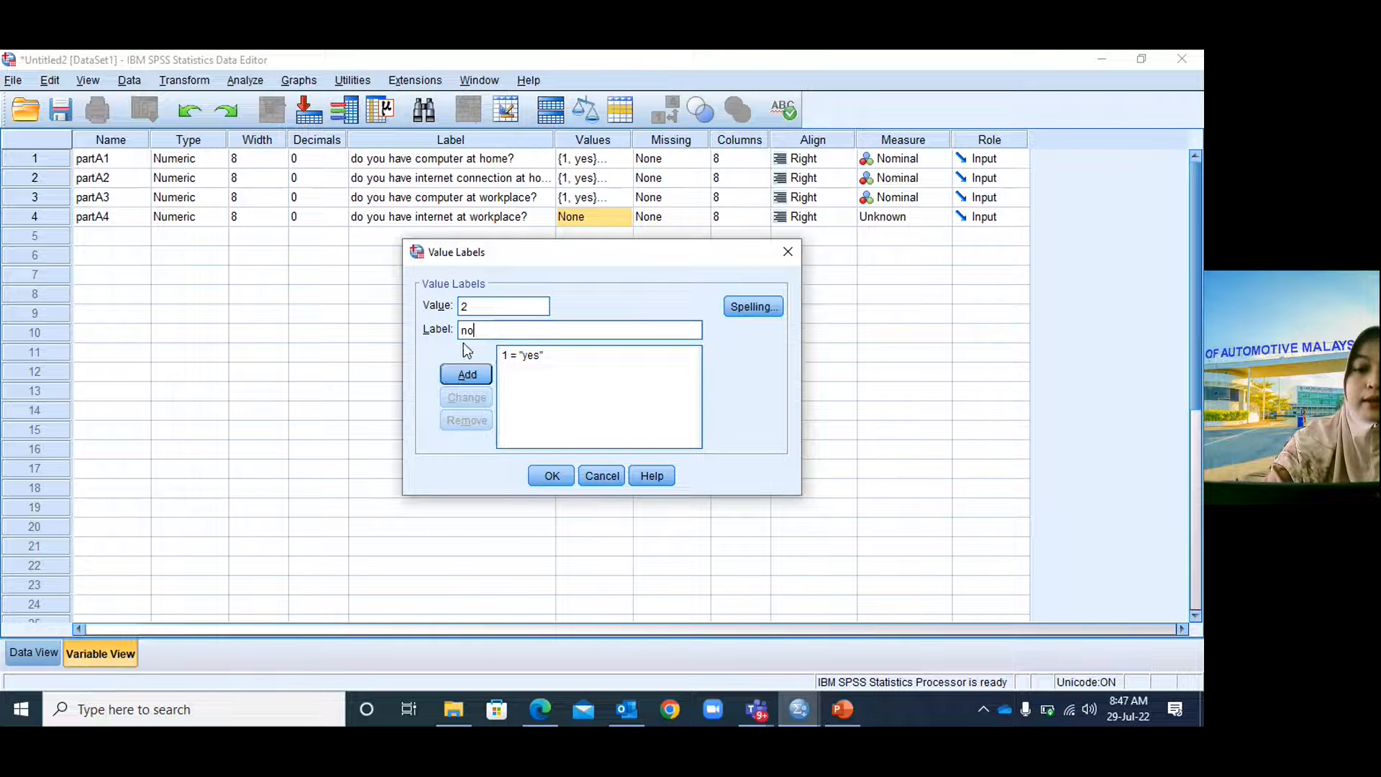
{"action": "left_click", "coordinate": [463, 373]}
{"action": "left_click", "coordinate": [551, 475]}
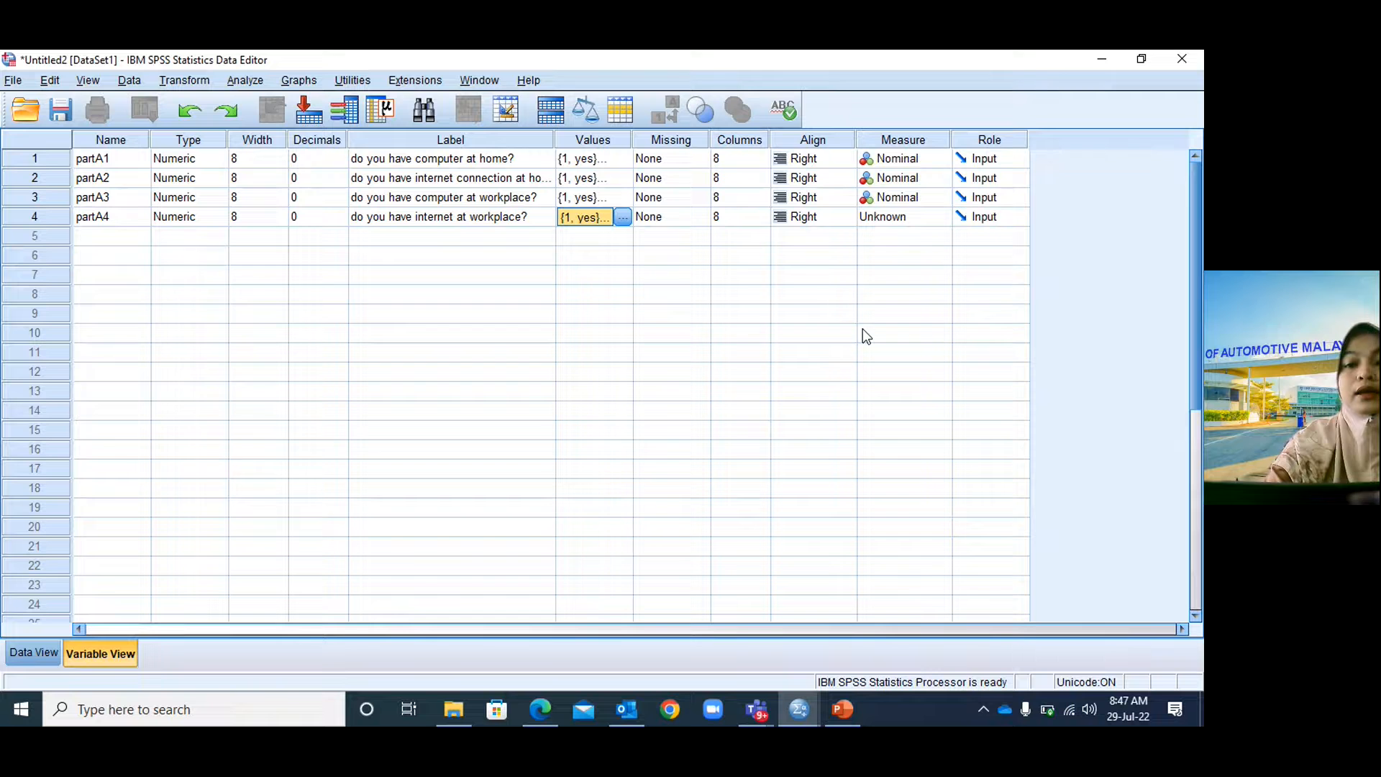
Set partA4's measure level to Nominal, then view the questionnaire slide.
{"action": "left_click", "coordinate": [886, 223]}
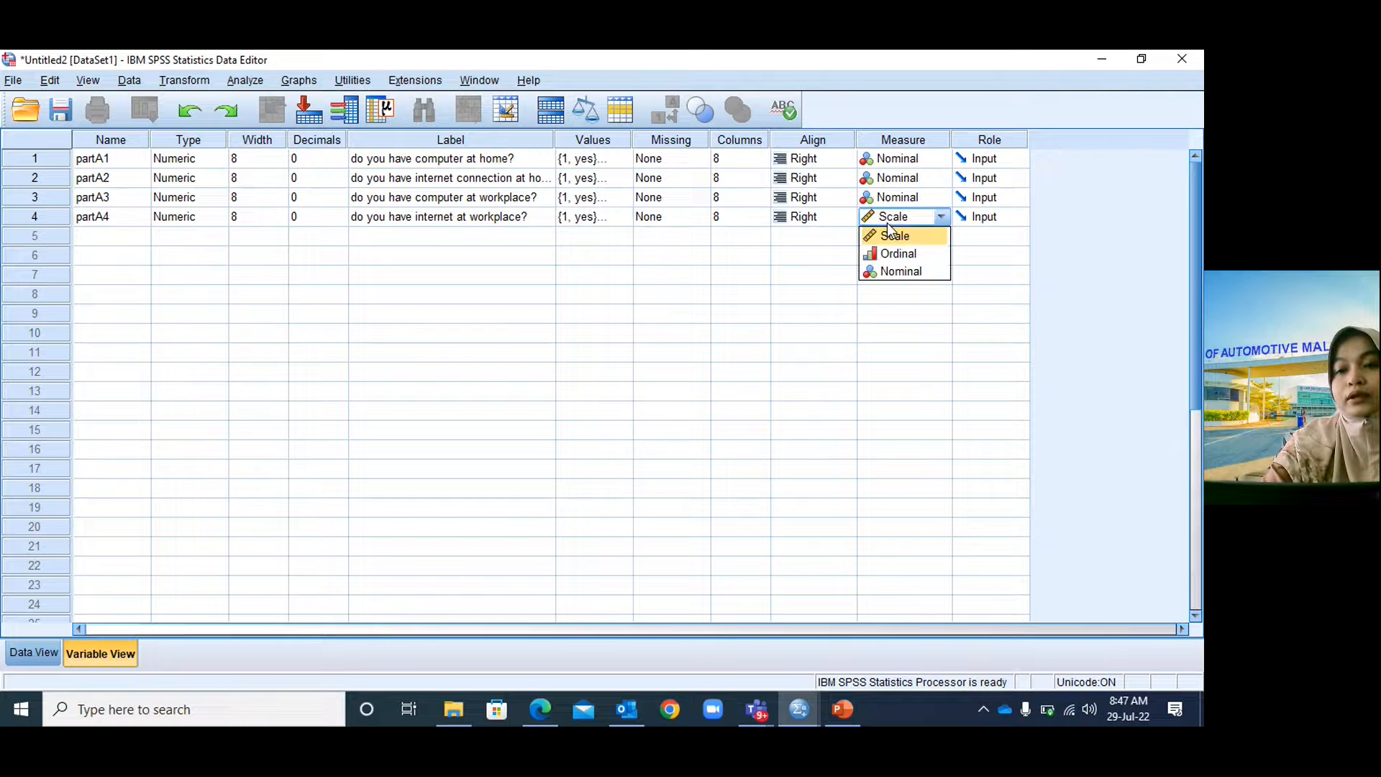
{"action": "left_click", "coordinate": [900, 271]}
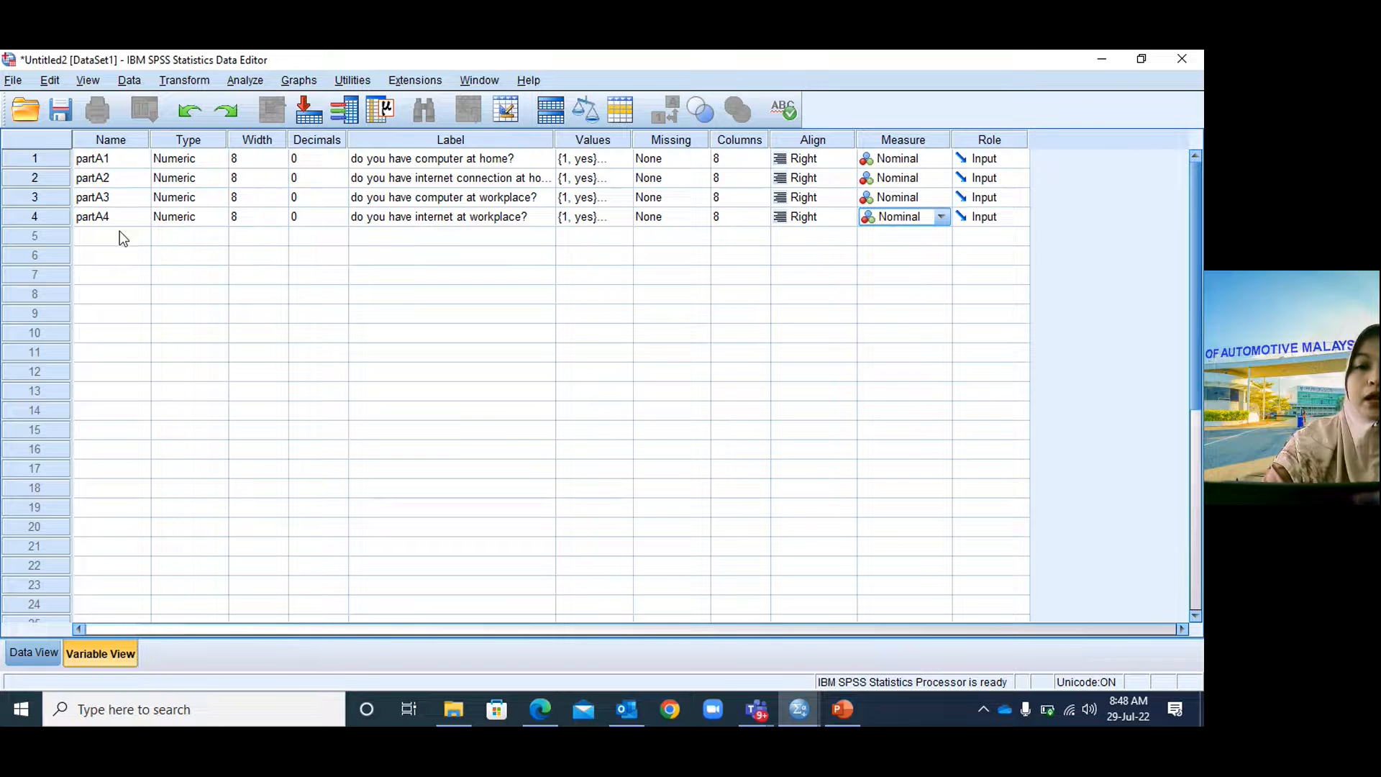
{"action": "left_click", "coordinate": [842, 709]}
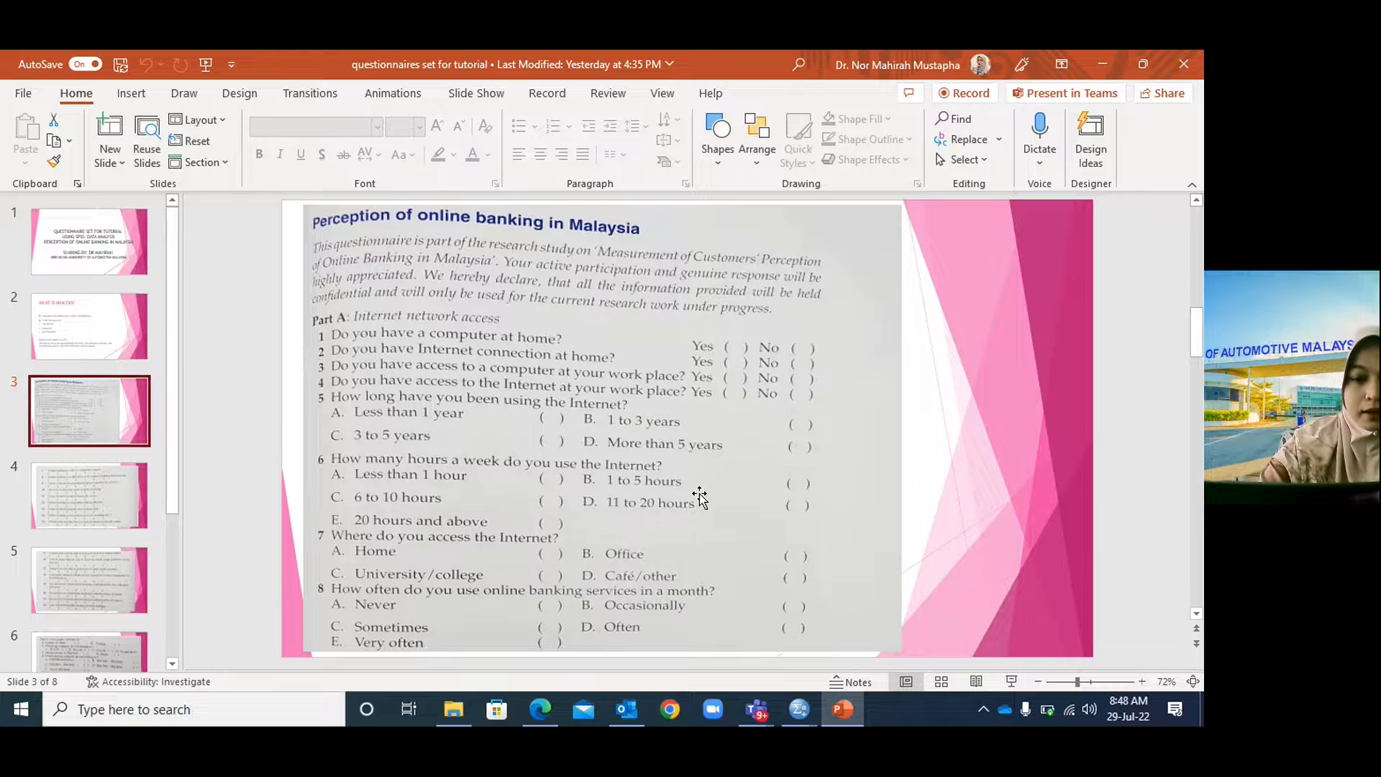
Bring the Untitled2 DataSet1 Variable View back to front and select row 5's Name cell.
{"action": "mouse_move", "coordinate": [812, 718]}
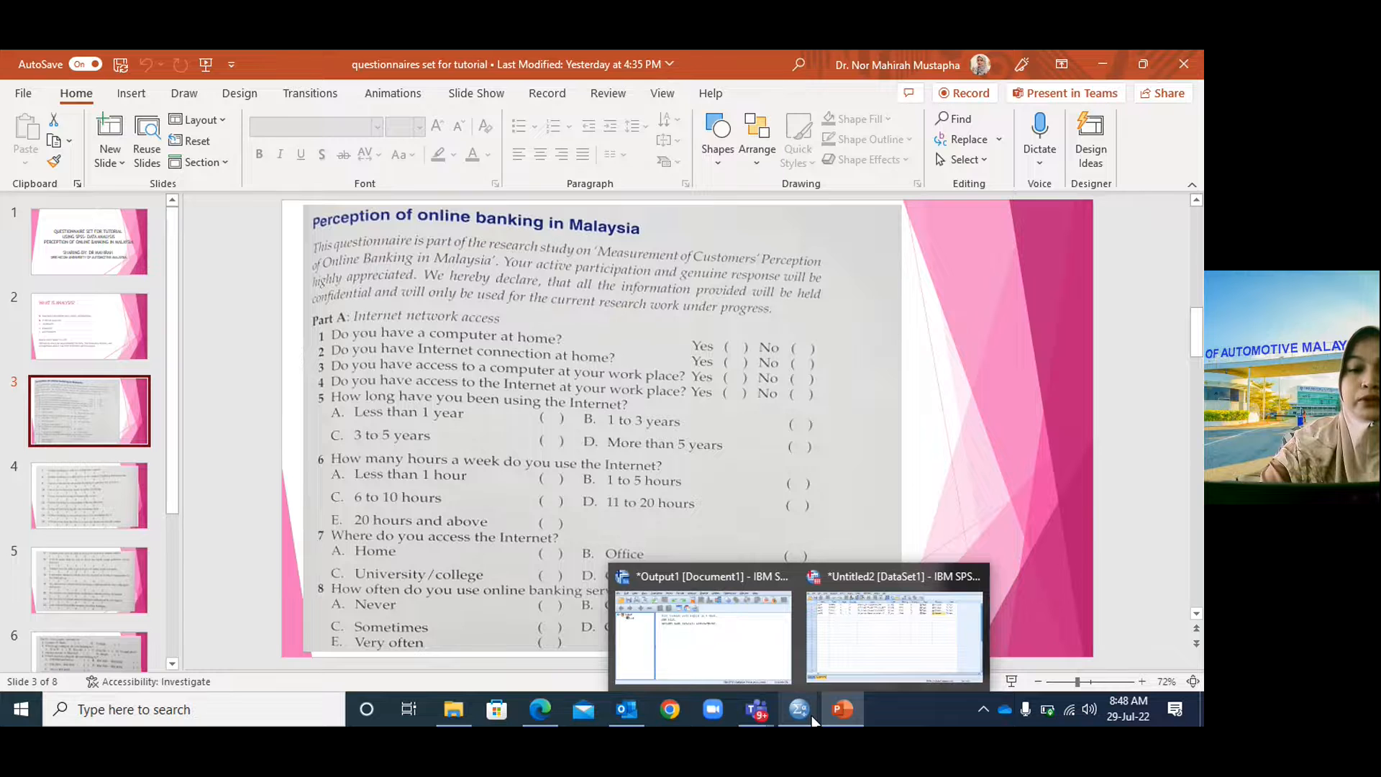
{"action": "left_click", "coordinate": [866, 657]}
{"action": "left_click", "coordinate": [109, 236]}
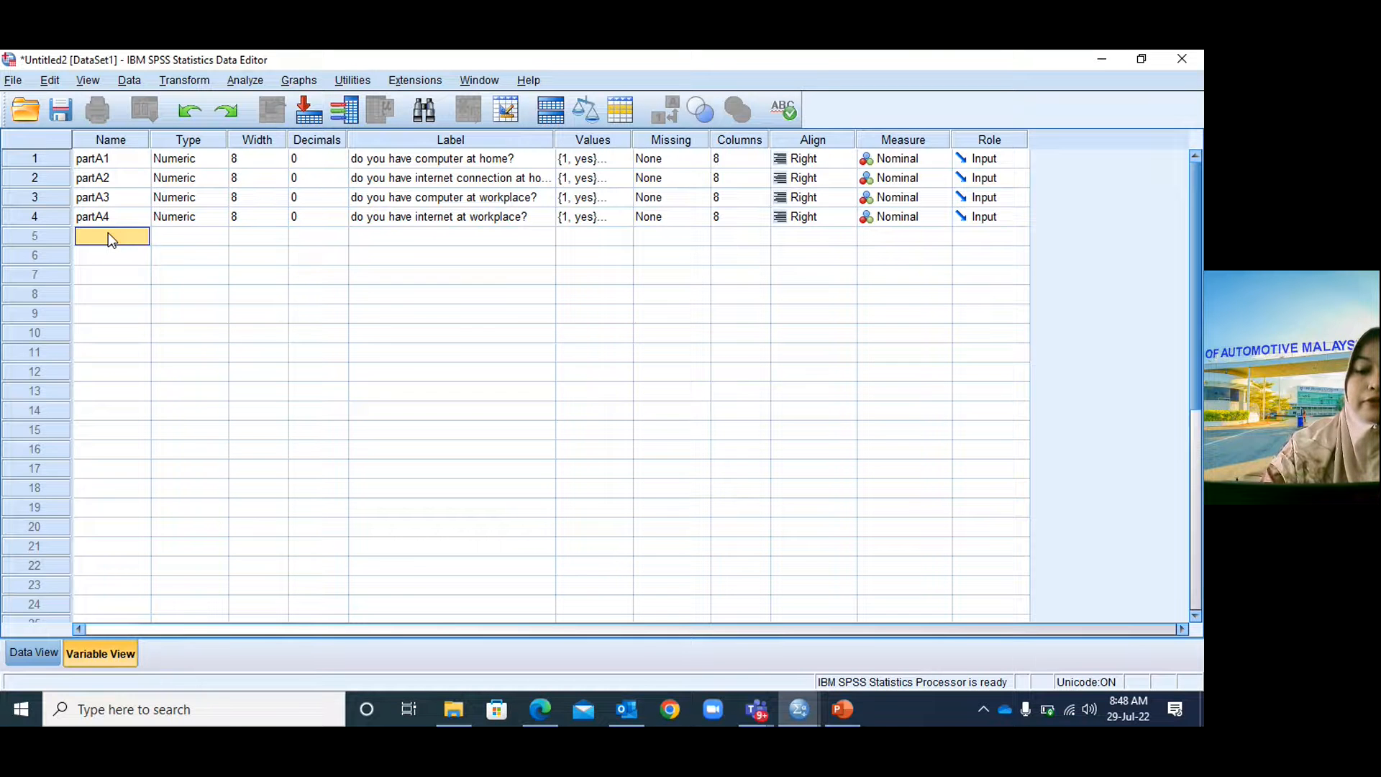
Name row 5's variable partA5 and select its default 2 decimals for replacement.
{"action": "type", "text": "partA5"}
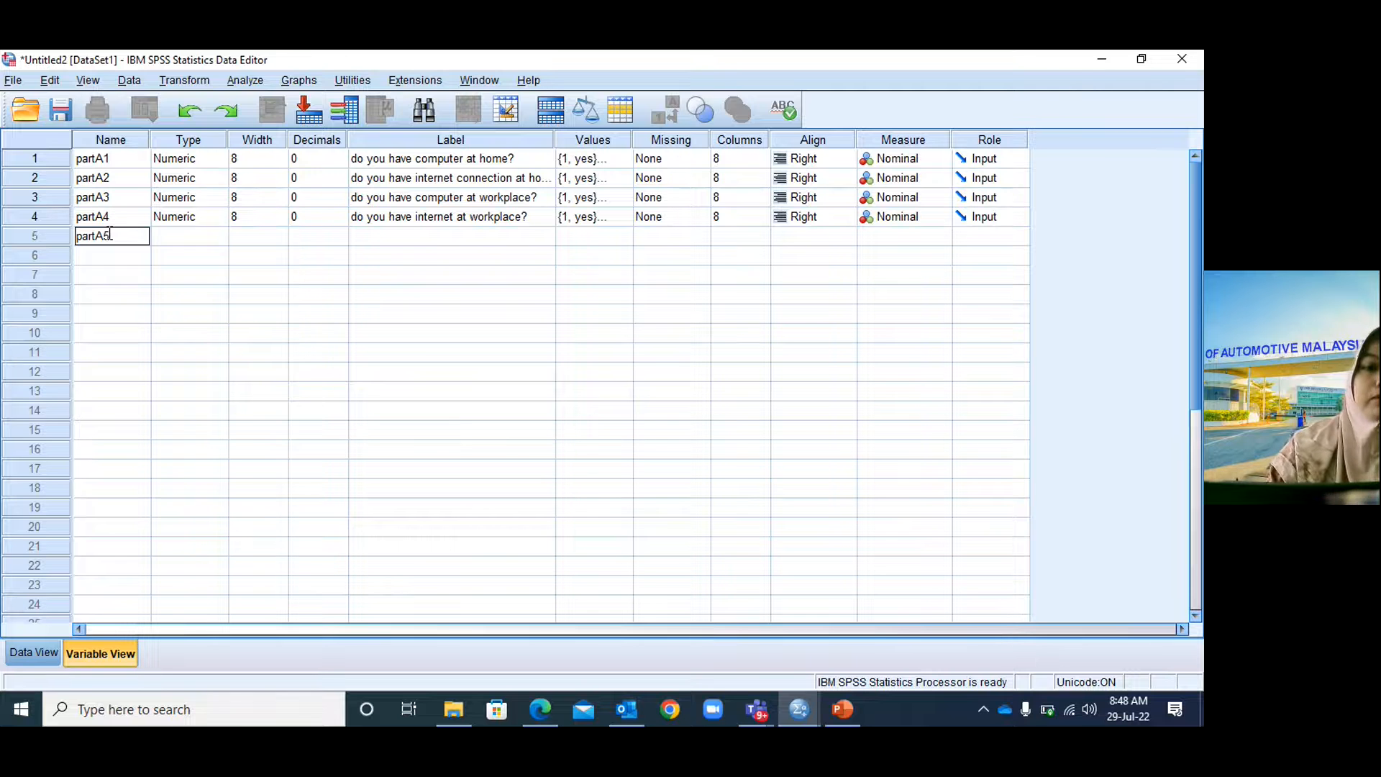
{"action": "key", "text": "Tab"}
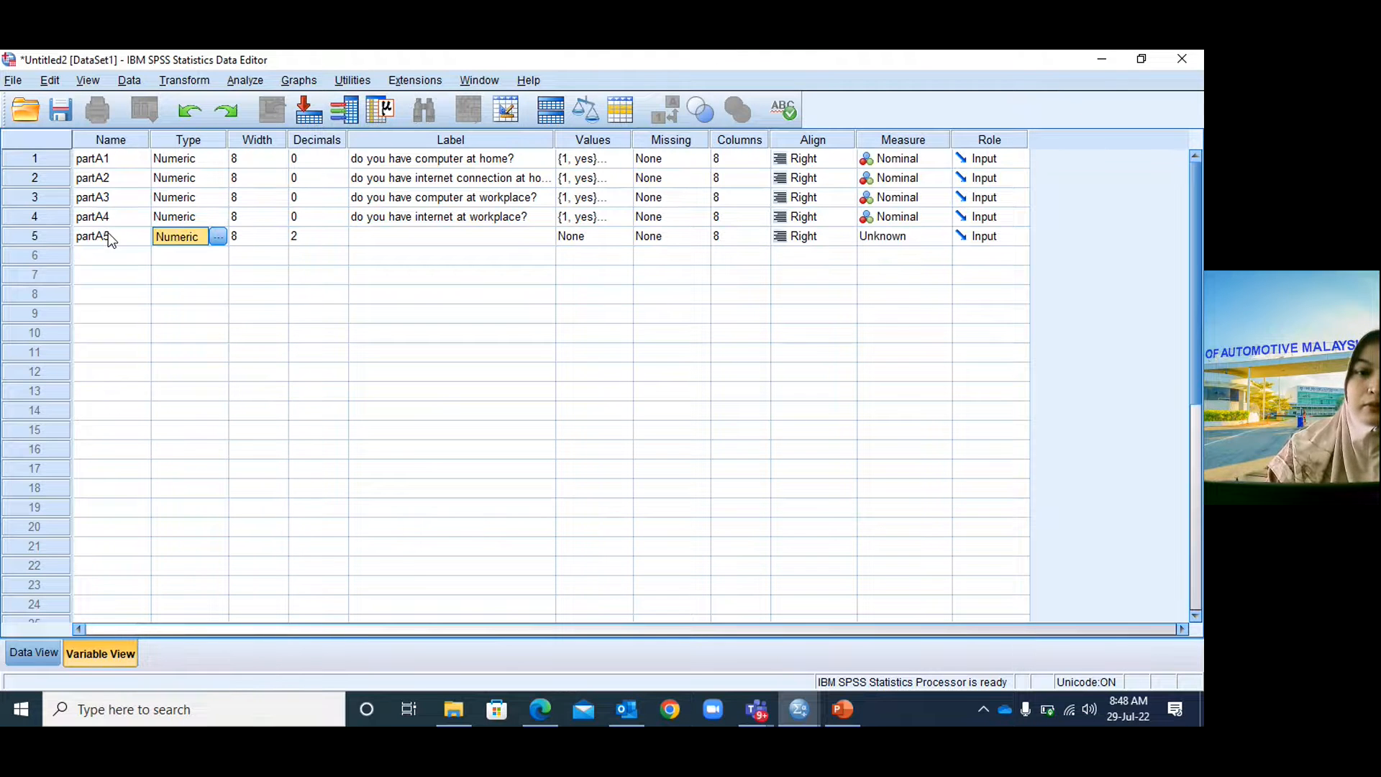
{"action": "key", "text": "Tab"}
{"action": "key", "text": "Tab"}
{"action": "key", "text": "Up"}
{"action": "key", "text": "Up"}
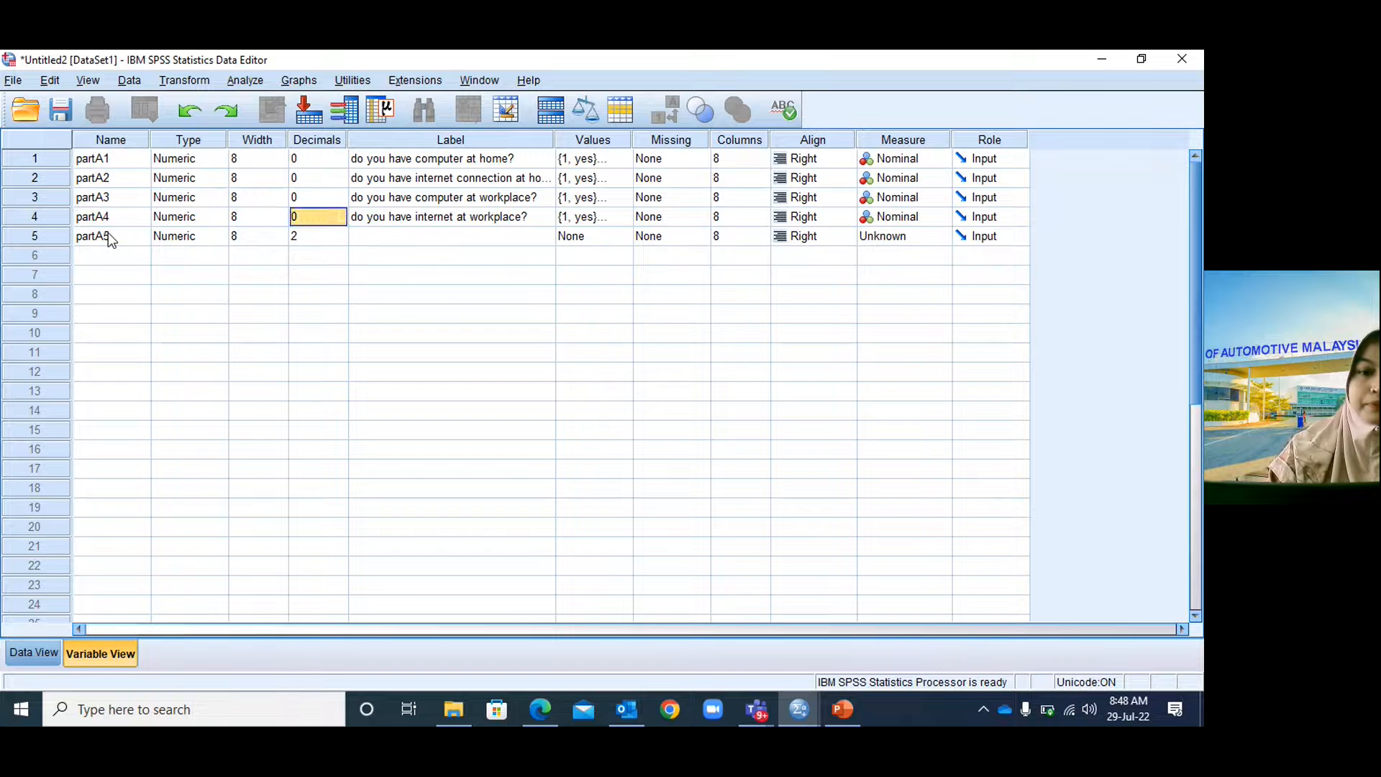
{"action": "key", "text": "Down"}
{"action": "key", "text": "Down"}
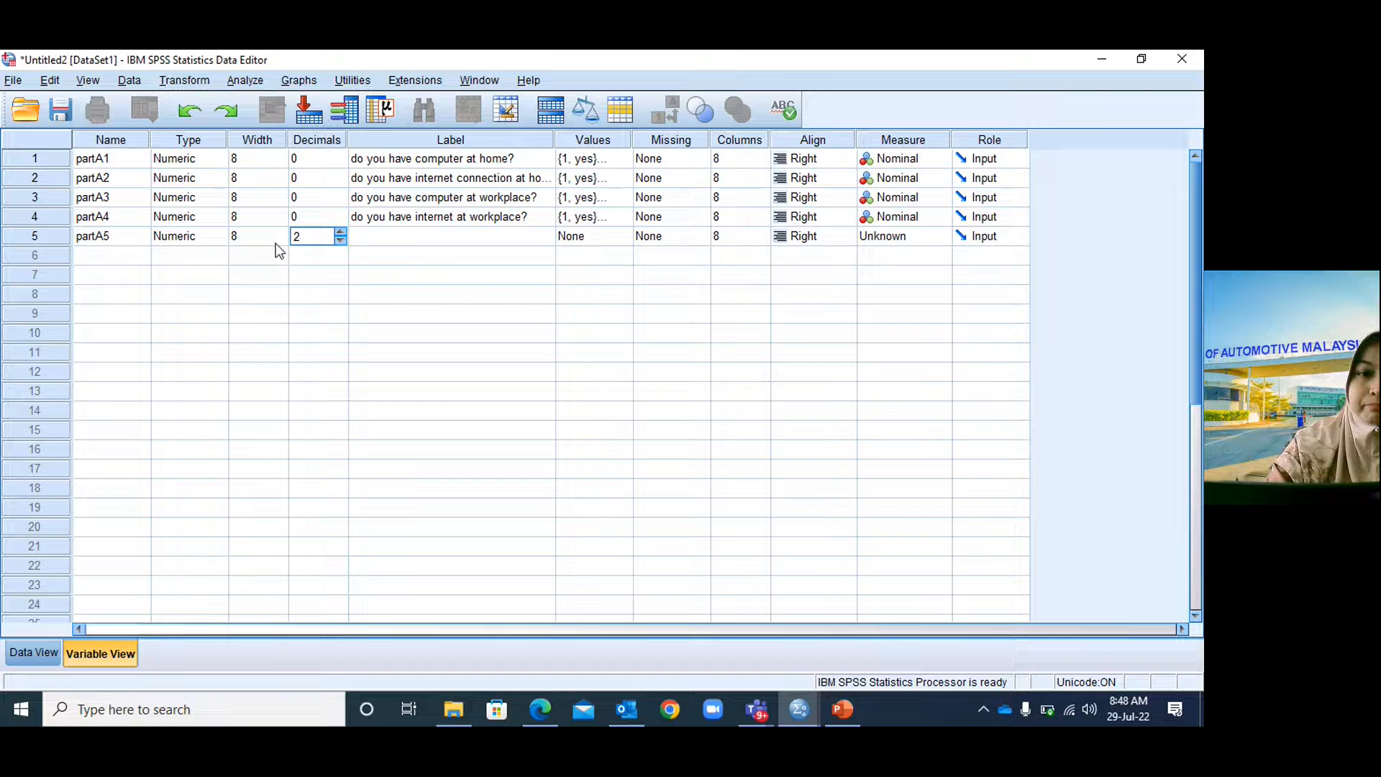
{"action": "double_click", "coordinate": [293, 236]}
Set partA5's decimals to 0 and label it 'how long use internet', checking the questionnaire.
{"action": "type", "text": "0"}
{"action": "left_click", "coordinate": [395, 237]}
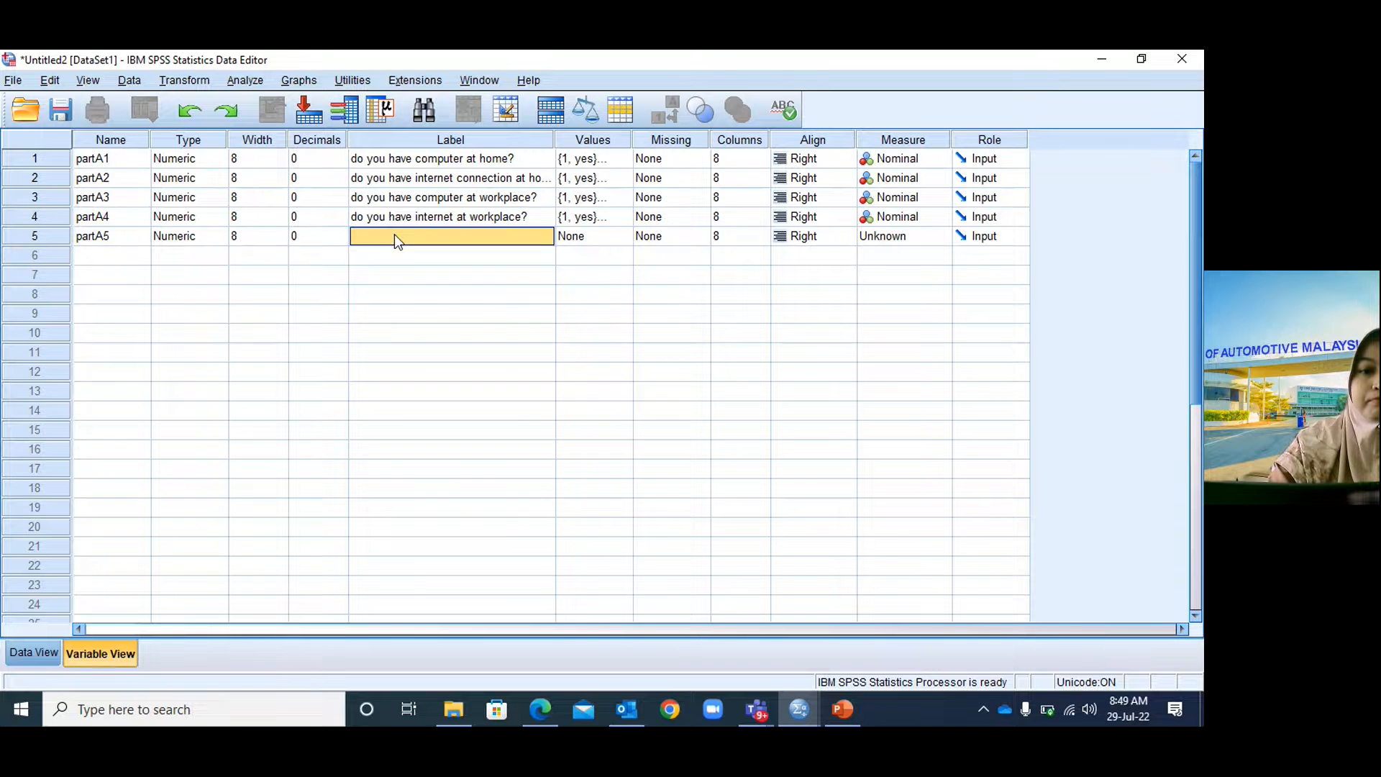
{"action": "type", "text": "how"}
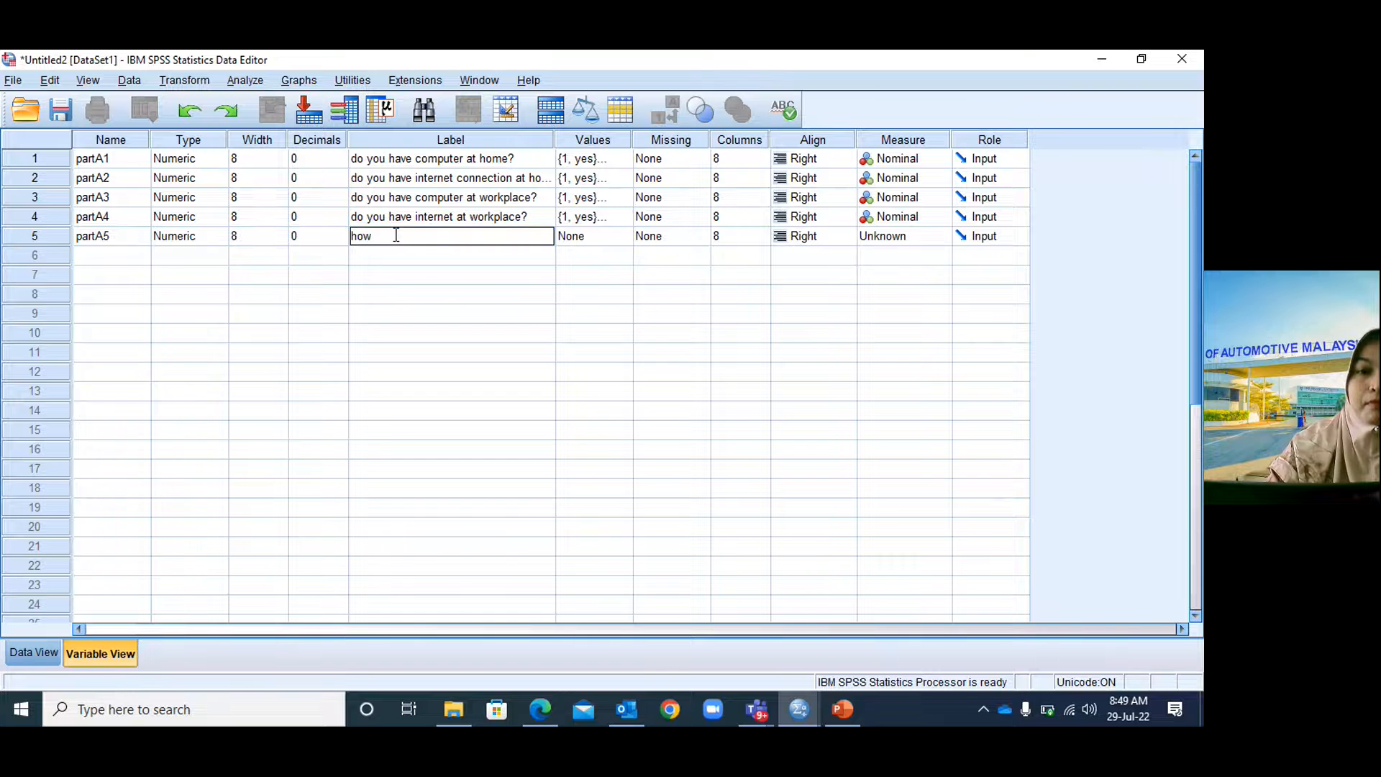
{"action": "type", "text": " long"}
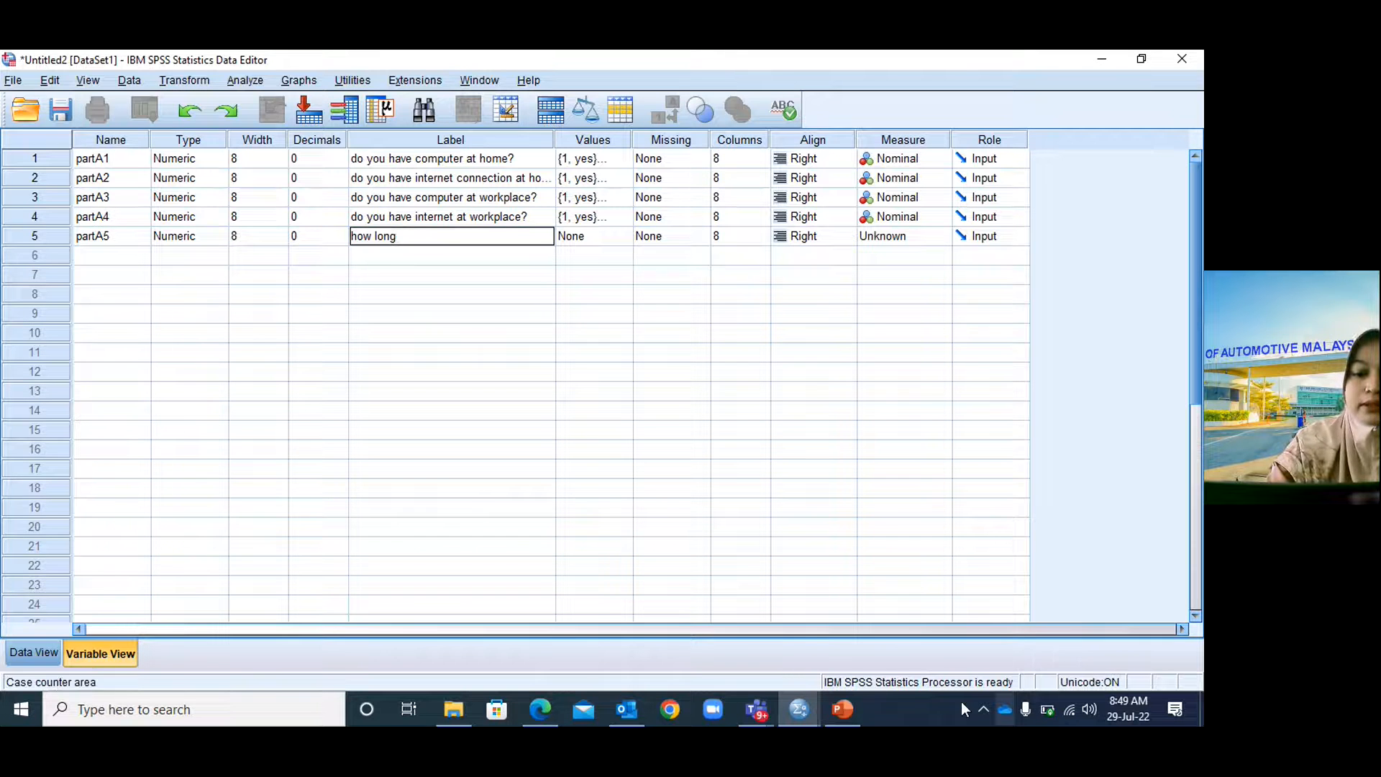
{"action": "left_click", "coordinate": [857, 712]}
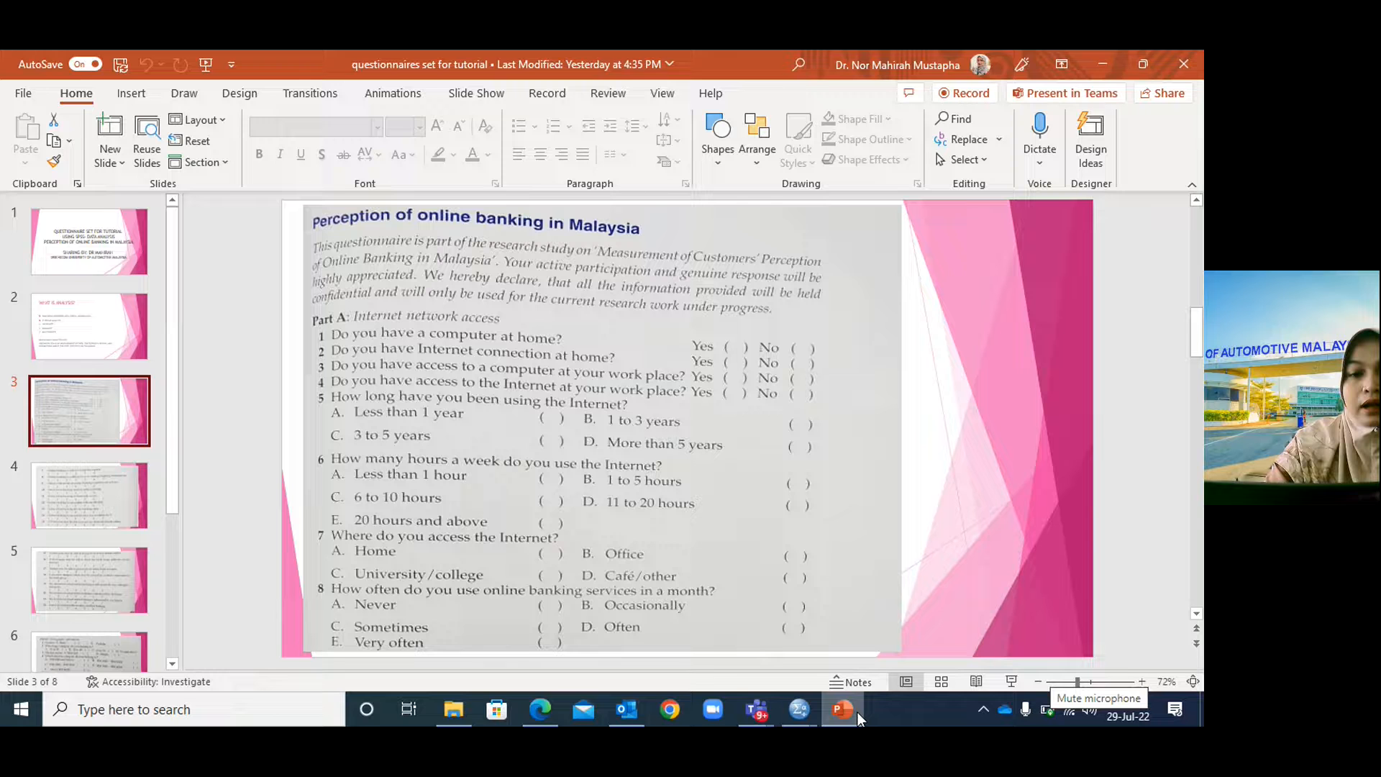
{"action": "left_click", "coordinate": [858, 712]}
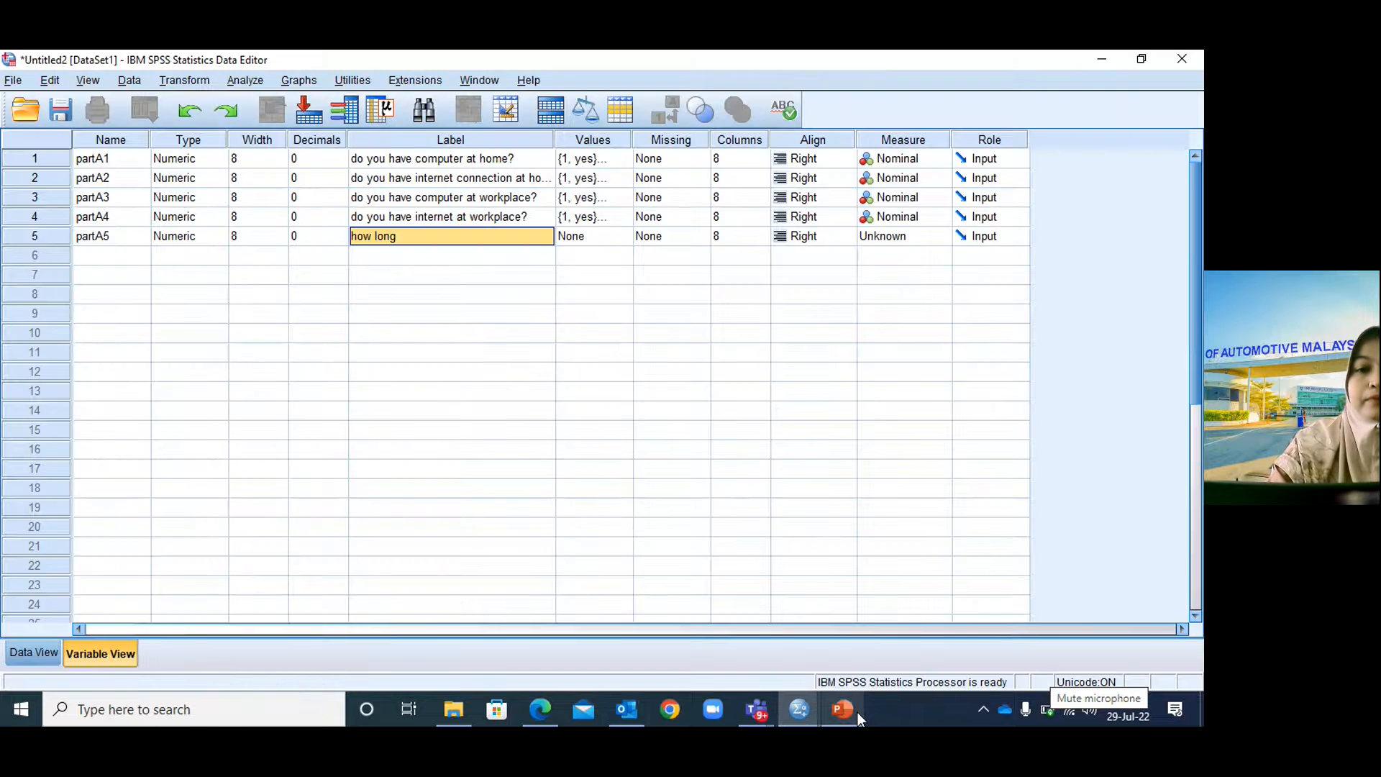
{"action": "left_click", "coordinate": [464, 237]}
{"action": "type", "text": "us"}
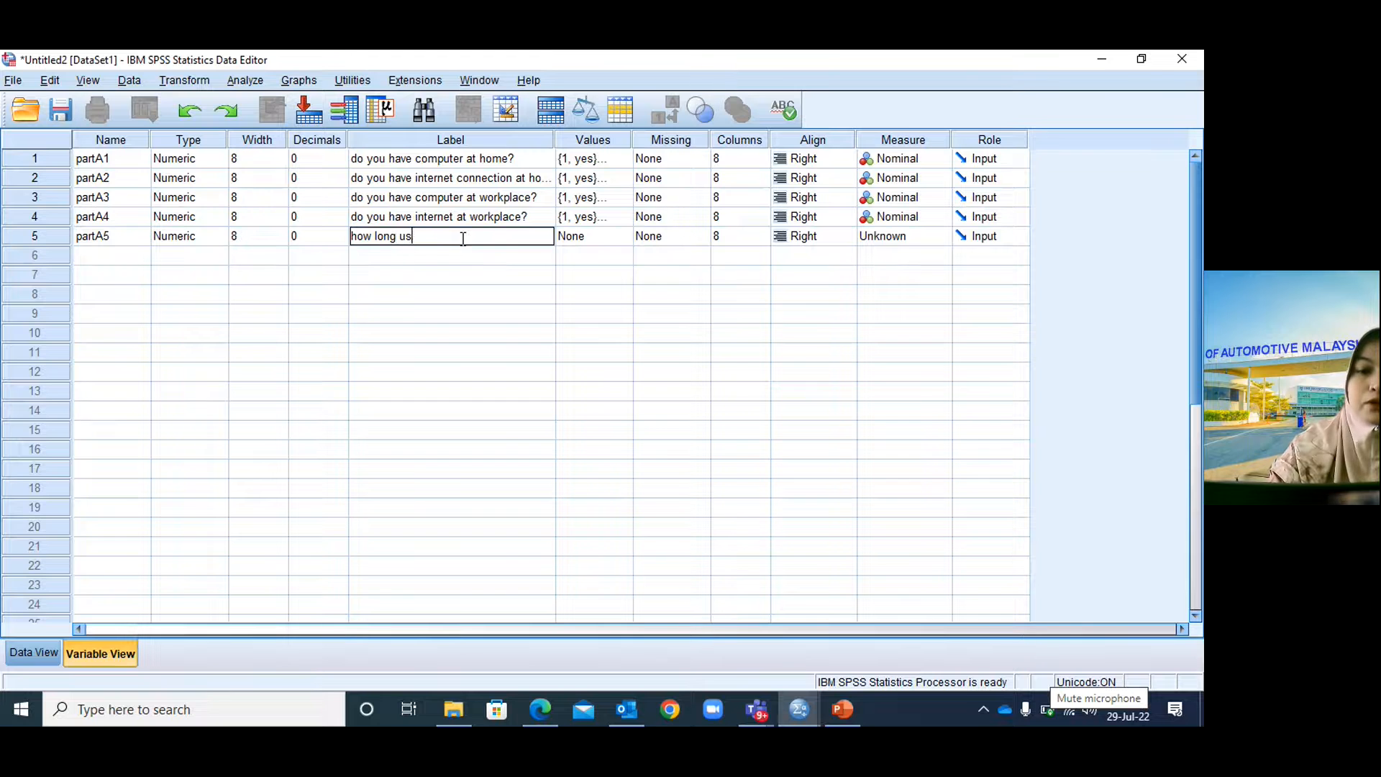
{"action": "type", "text": "e internet"}
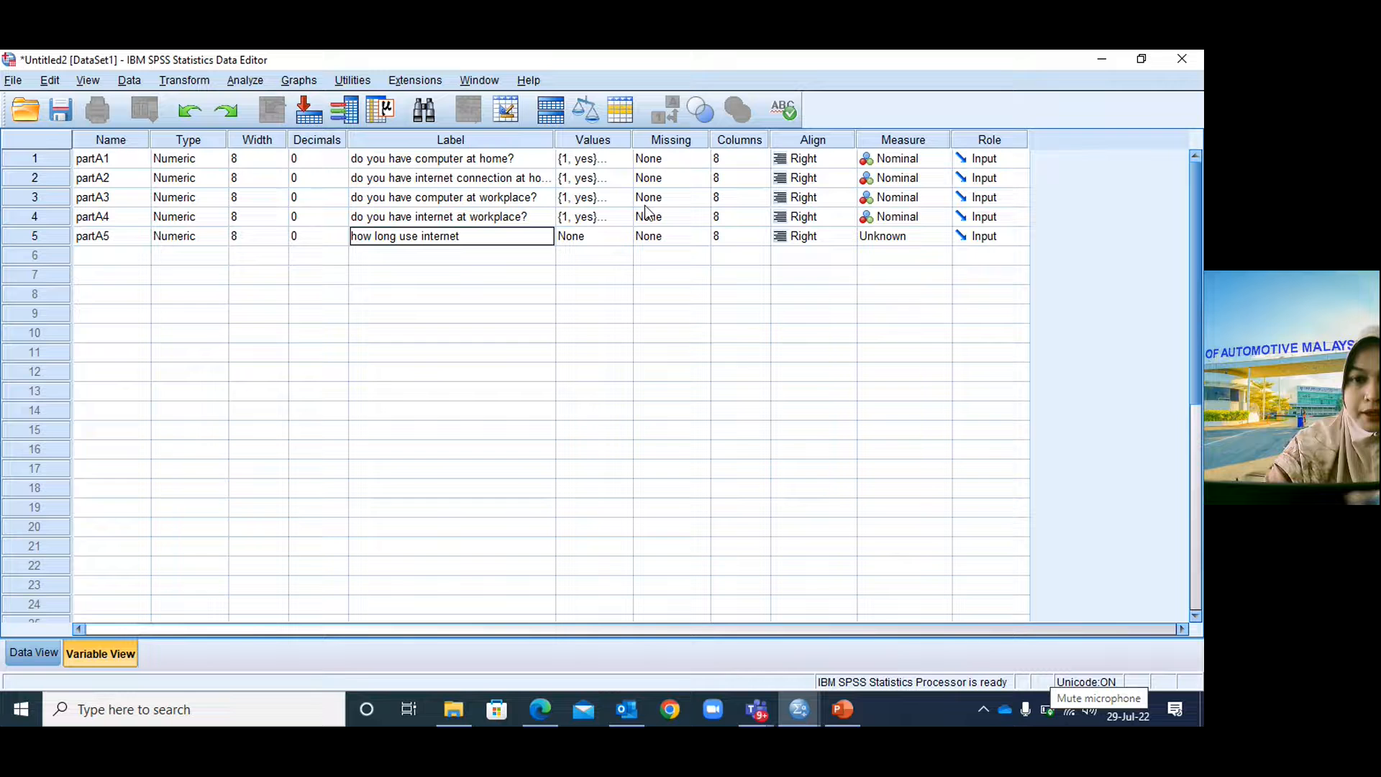
{"action": "left_click", "coordinate": [843, 710]}
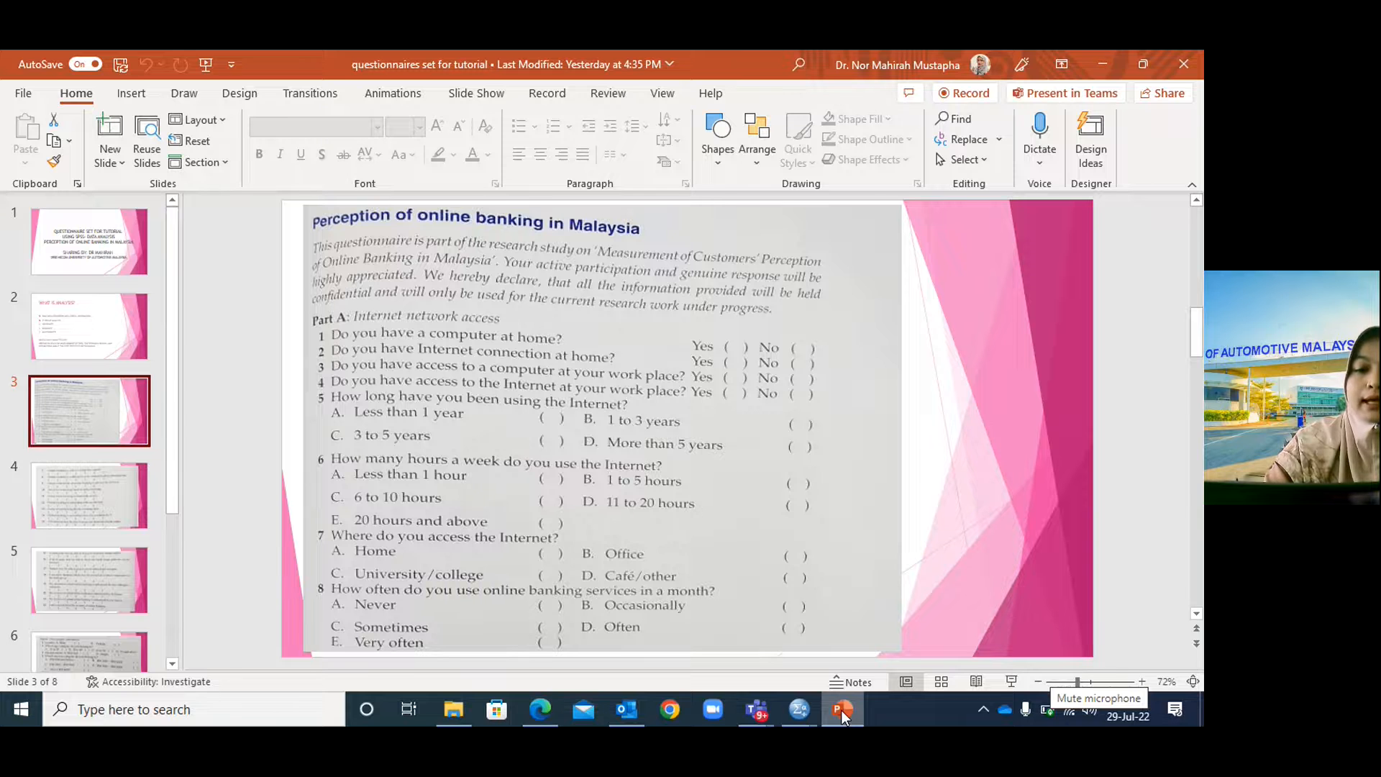
{"action": "left_click", "coordinate": [843, 710]}
In partA5's Value Labels, add 1 = 'less than 1 year' and 2 = '1 to 3 years'.
{"action": "left_click", "coordinate": [604, 240]}
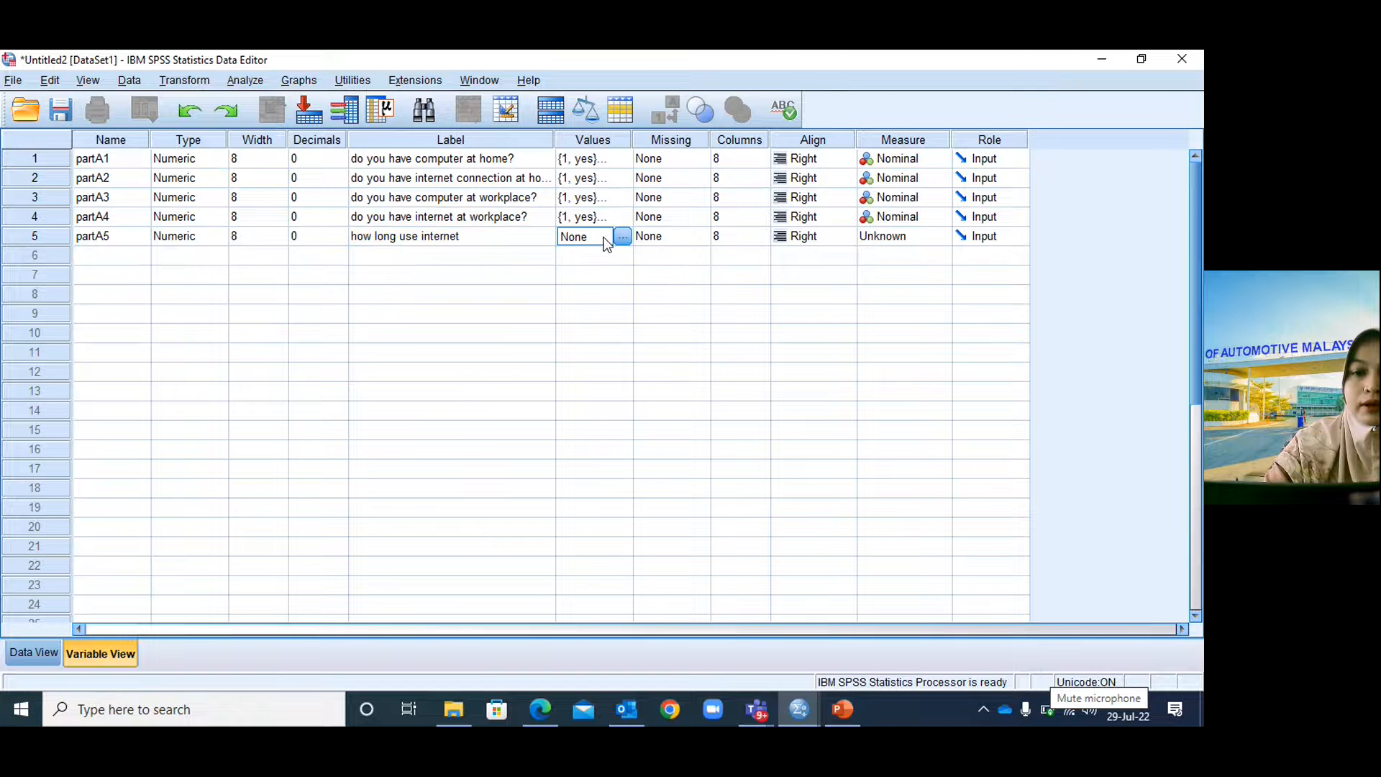
{"action": "left_click", "coordinate": [622, 237]}
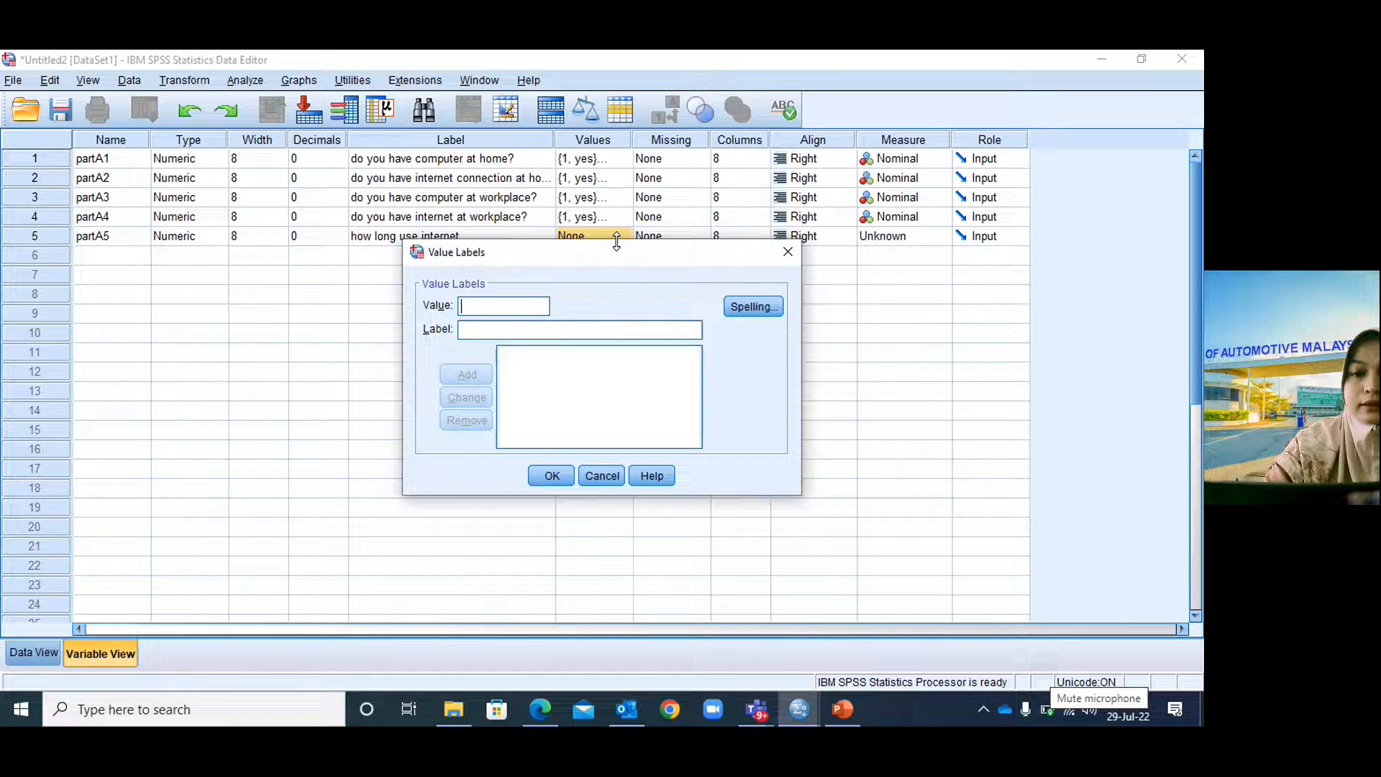
{"action": "type", "text": "1"}
{"action": "left_click", "coordinate": [545, 322]}
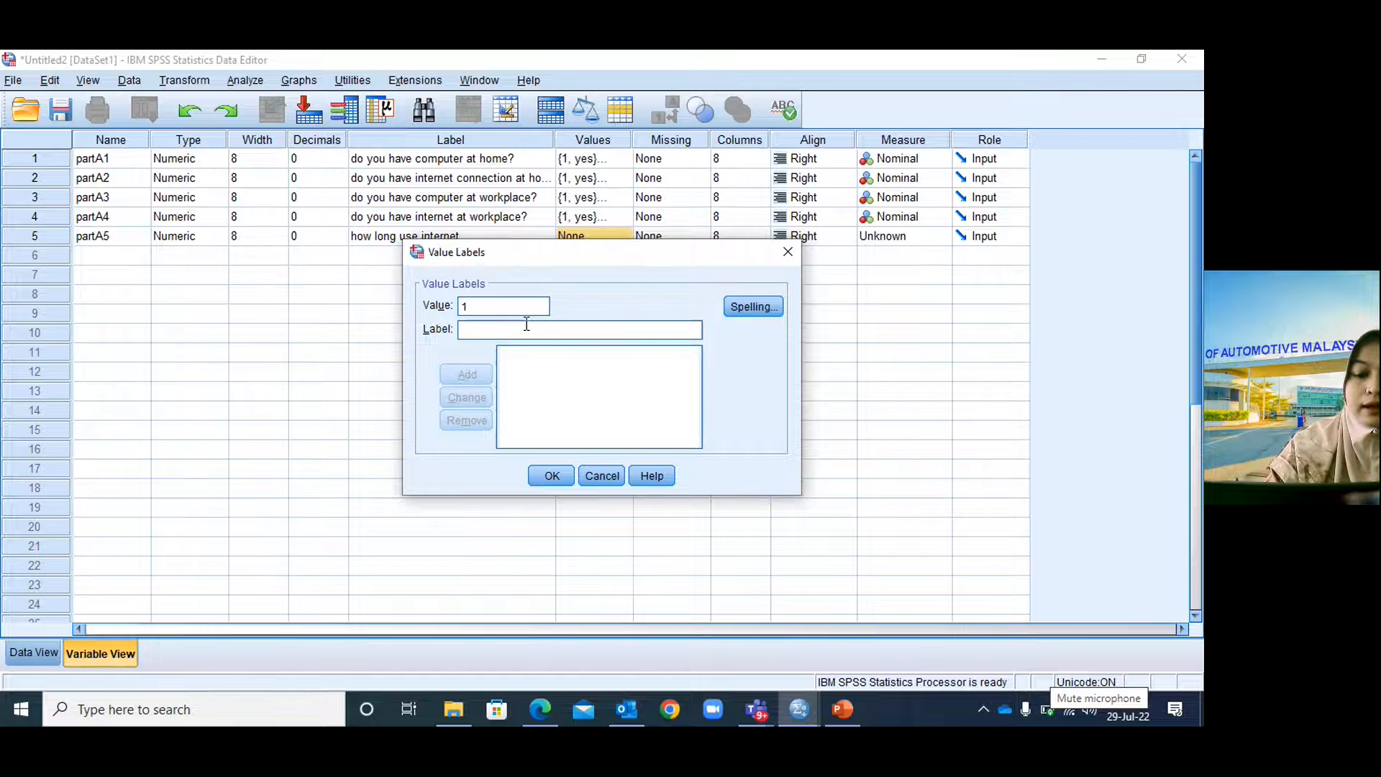
{"action": "type", "text": "less tha"}
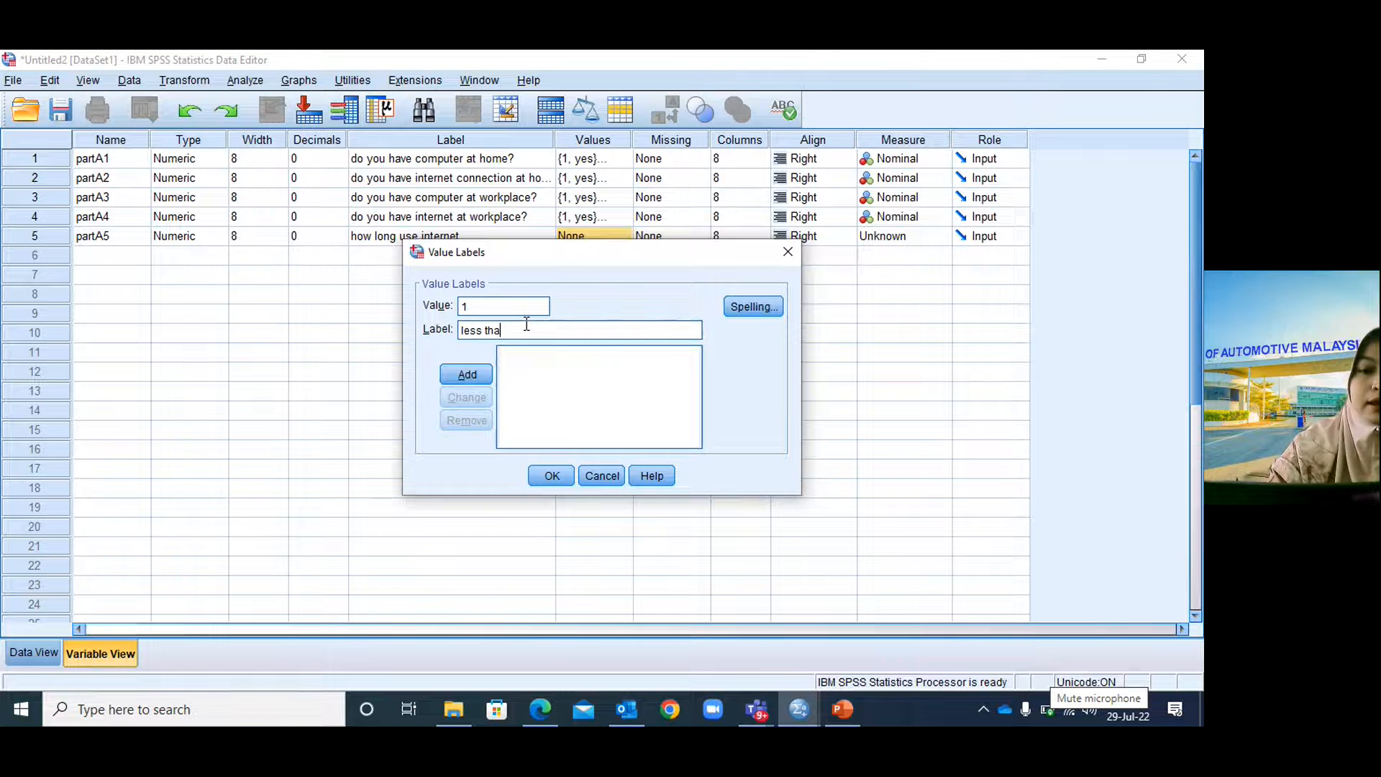
{"action": "type", "text": "n 1 year"}
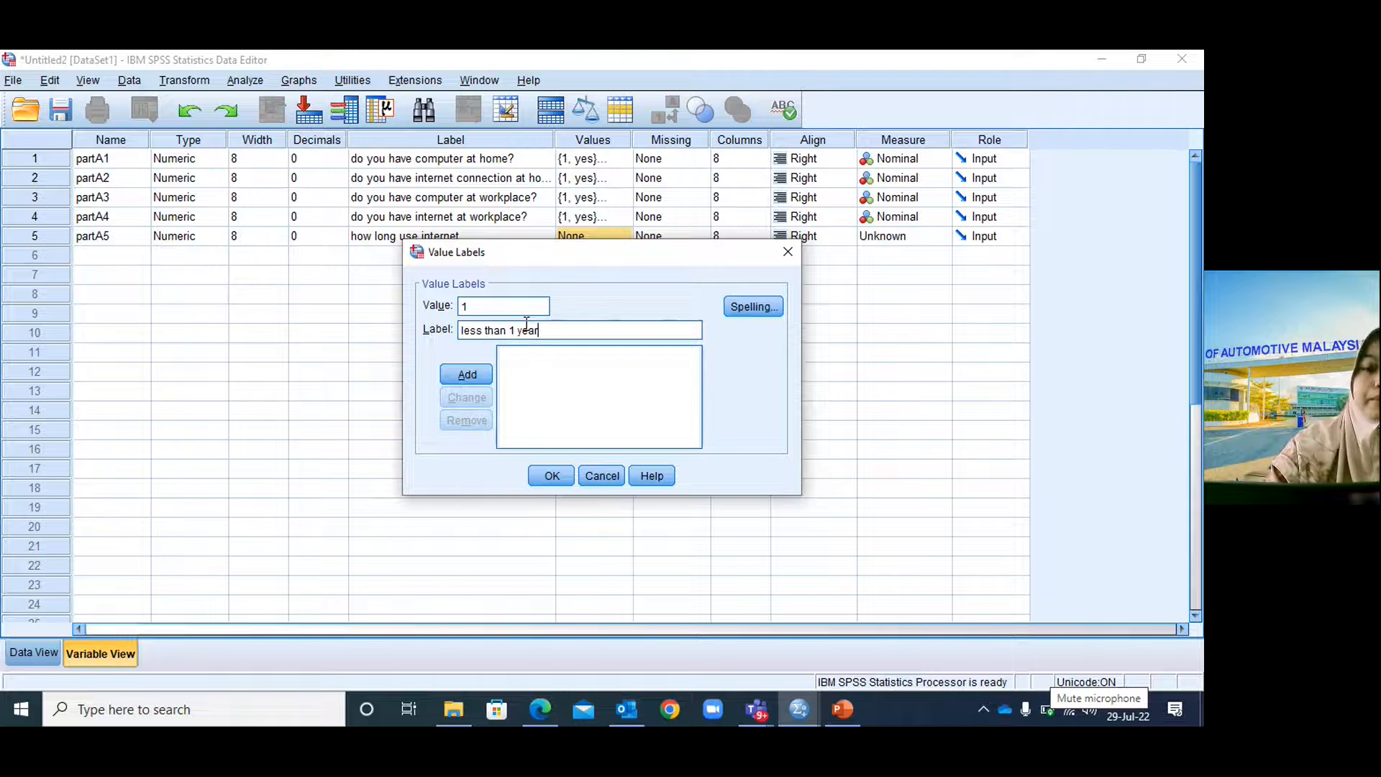
{"action": "left_click", "coordinate": [466, 374]}
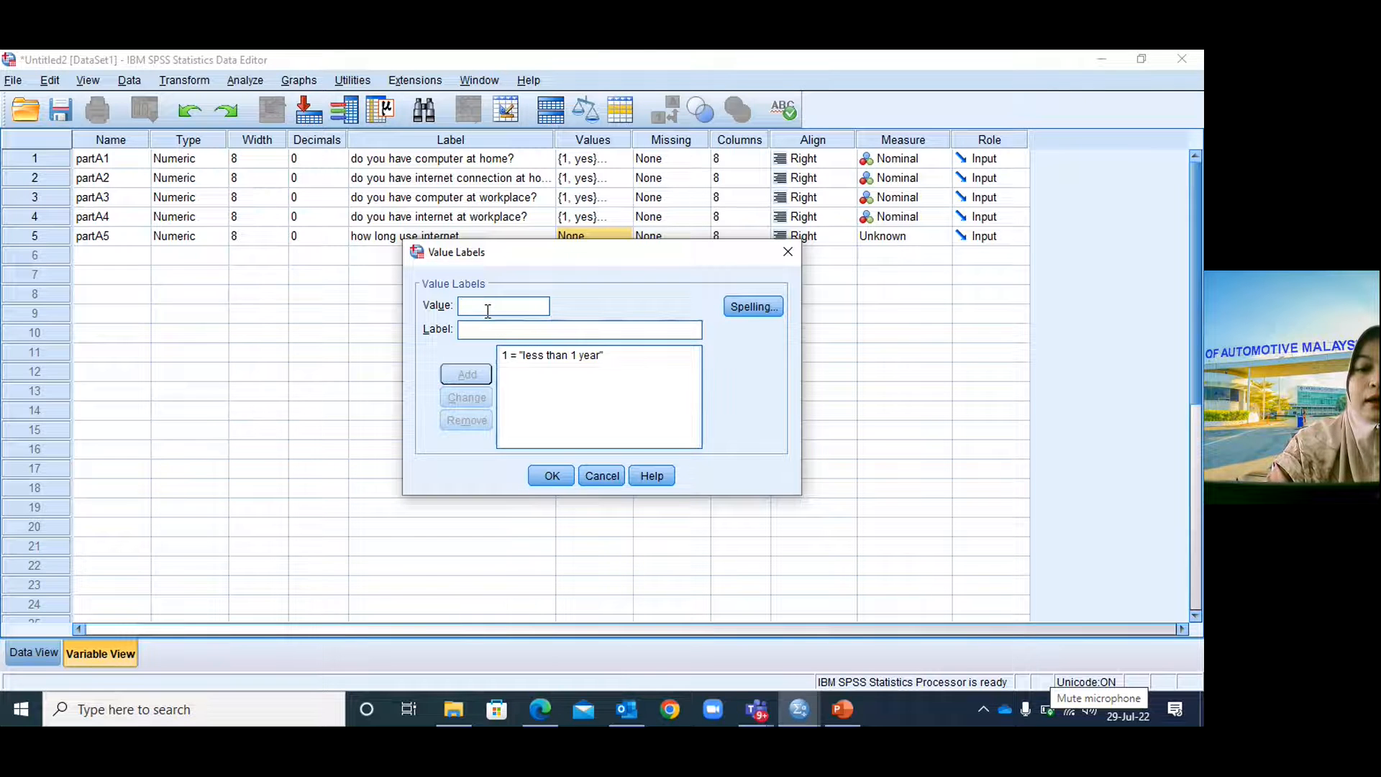
{"action": "type", "text": "2"}
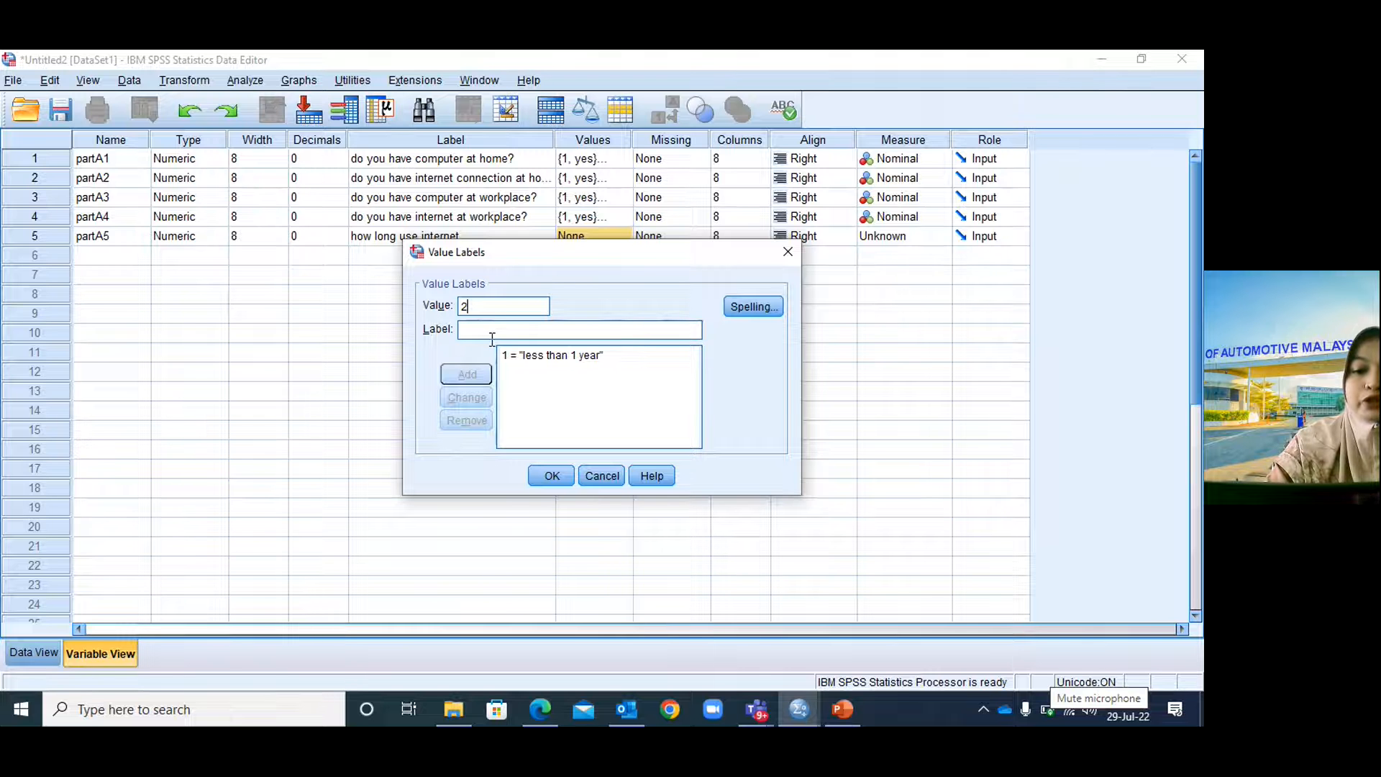
{"action": "left_click", "coordinate": [846, 709]}
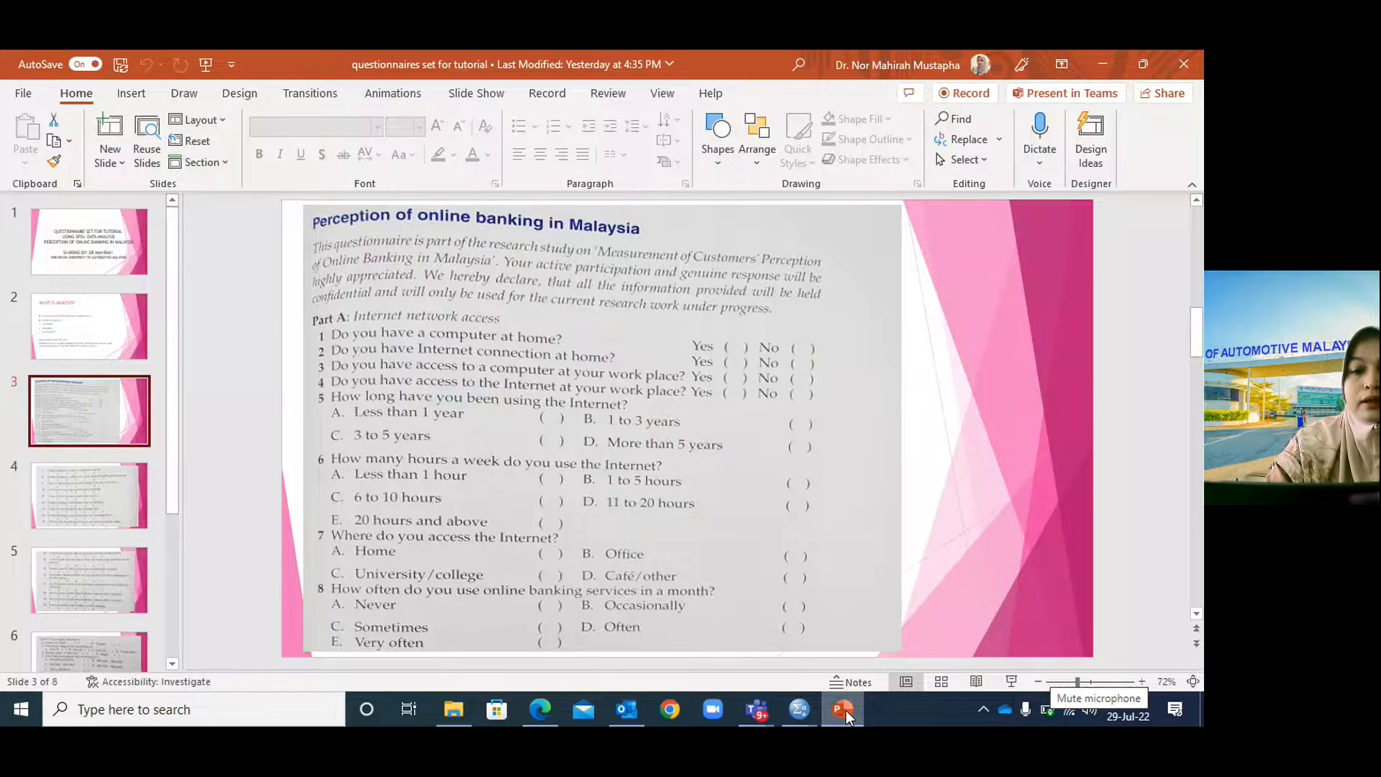
{"action": "left_click", "coordinate": [846, 710]}
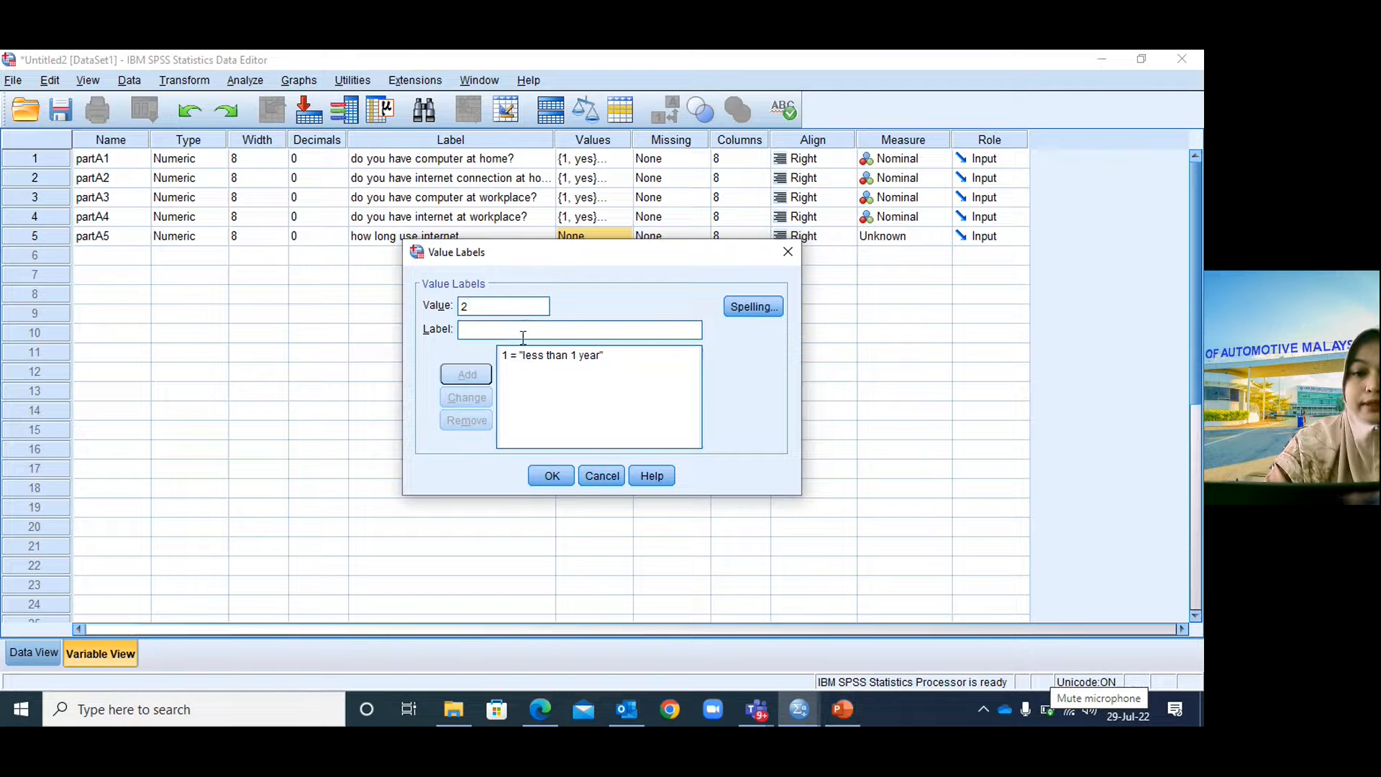
{"action": "left_click", "coordinate": [519, 325]}
{"action": "type", "text": "1 to "}
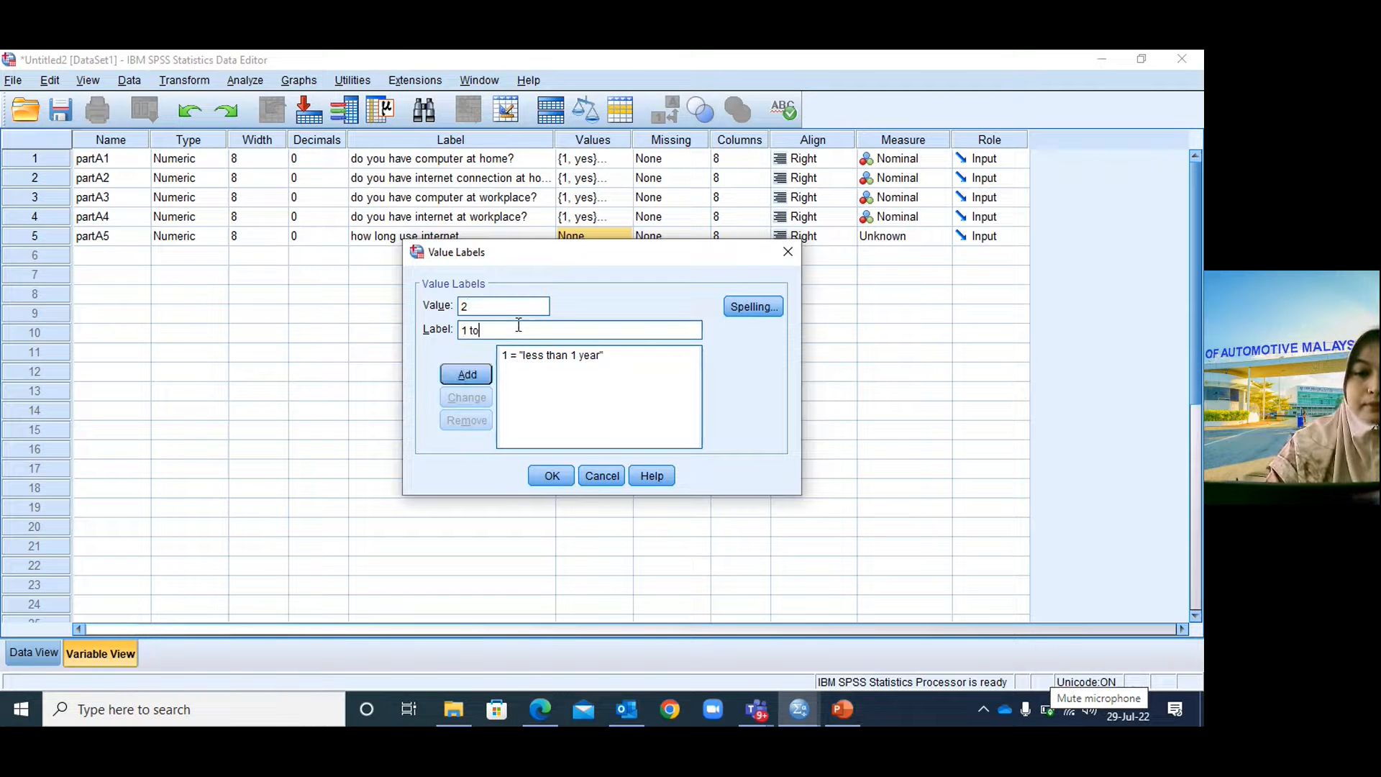
{"action": "type", "text": "3 years"}
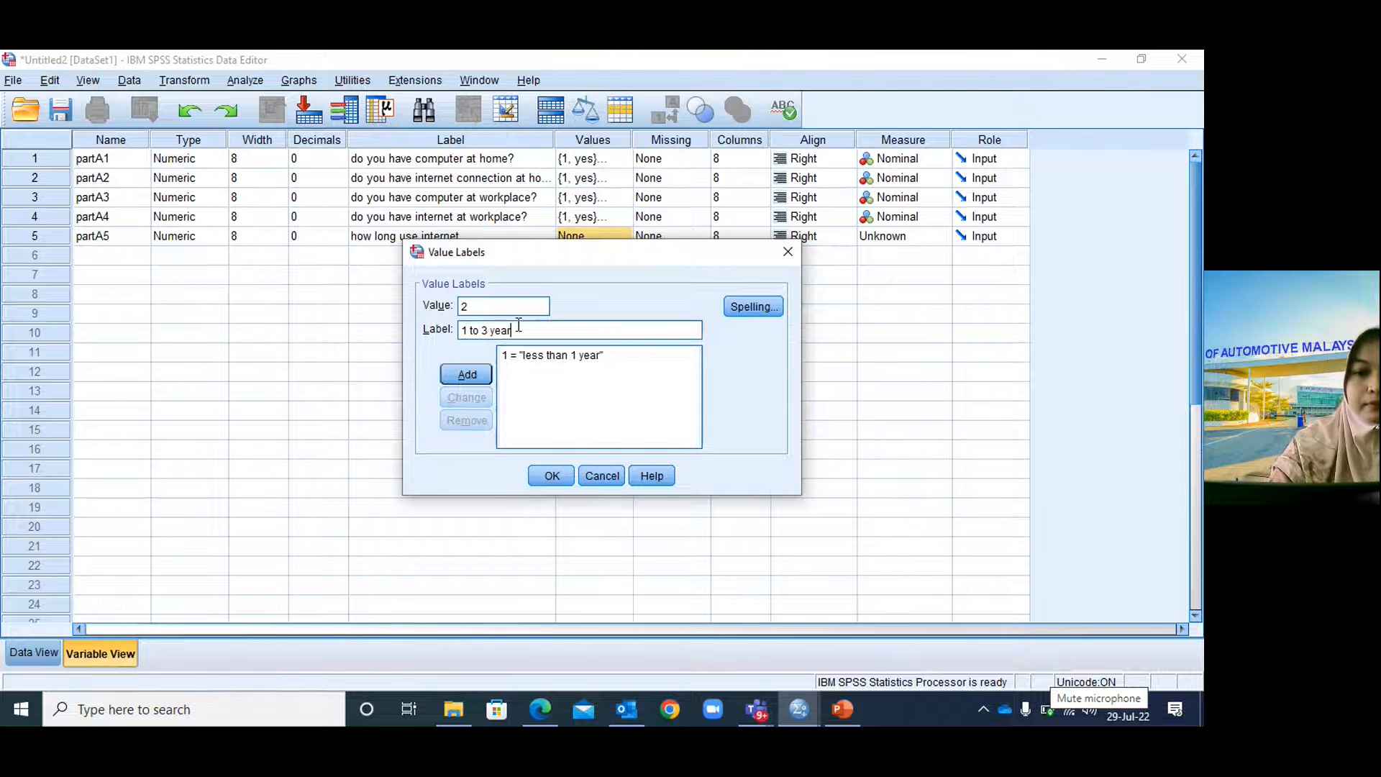
{"action": "left_click", "coordinate": [483, 371]}
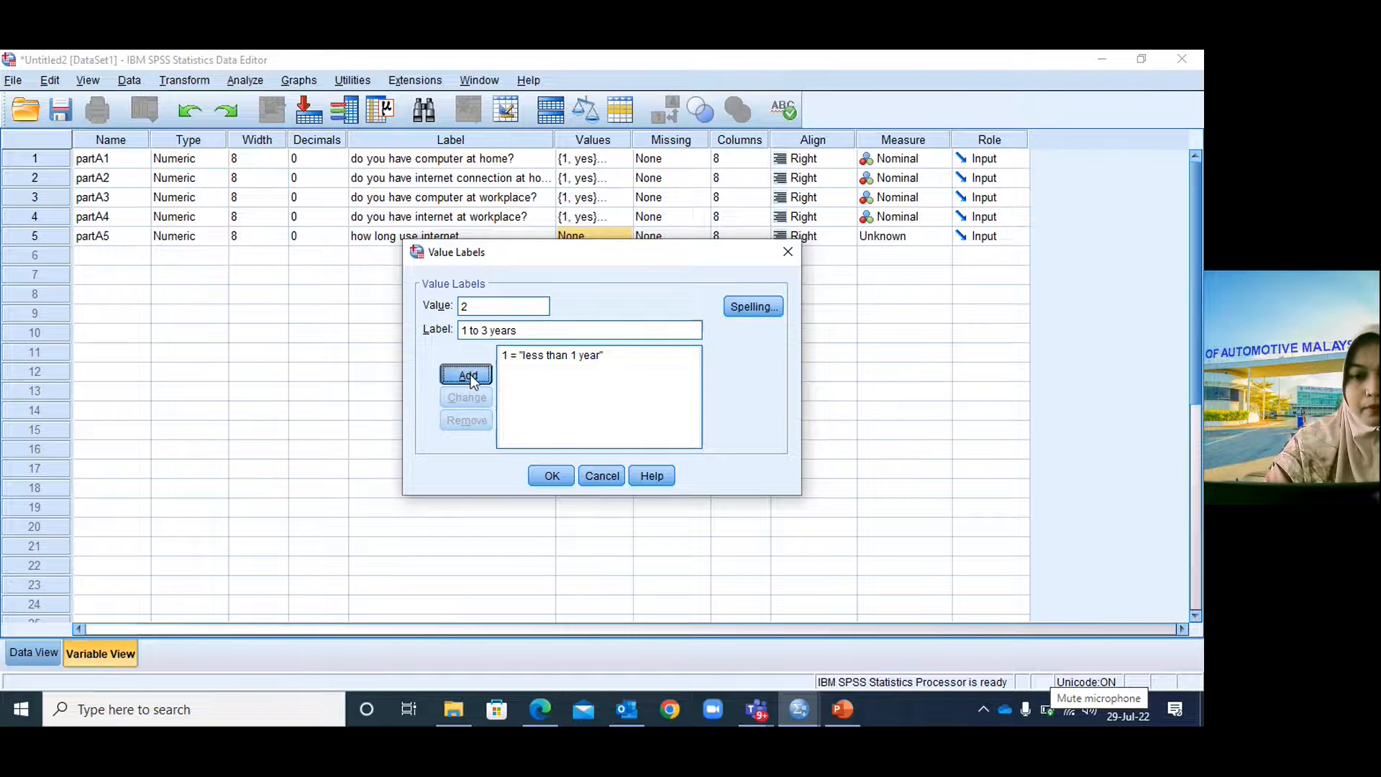
Add value labels 3 = '3 to 5 years' and 4 = 'more than 5 years'.
{"action": "left_click", "coordinate": [483, 307]}
{"action": "type", "text": "3"}
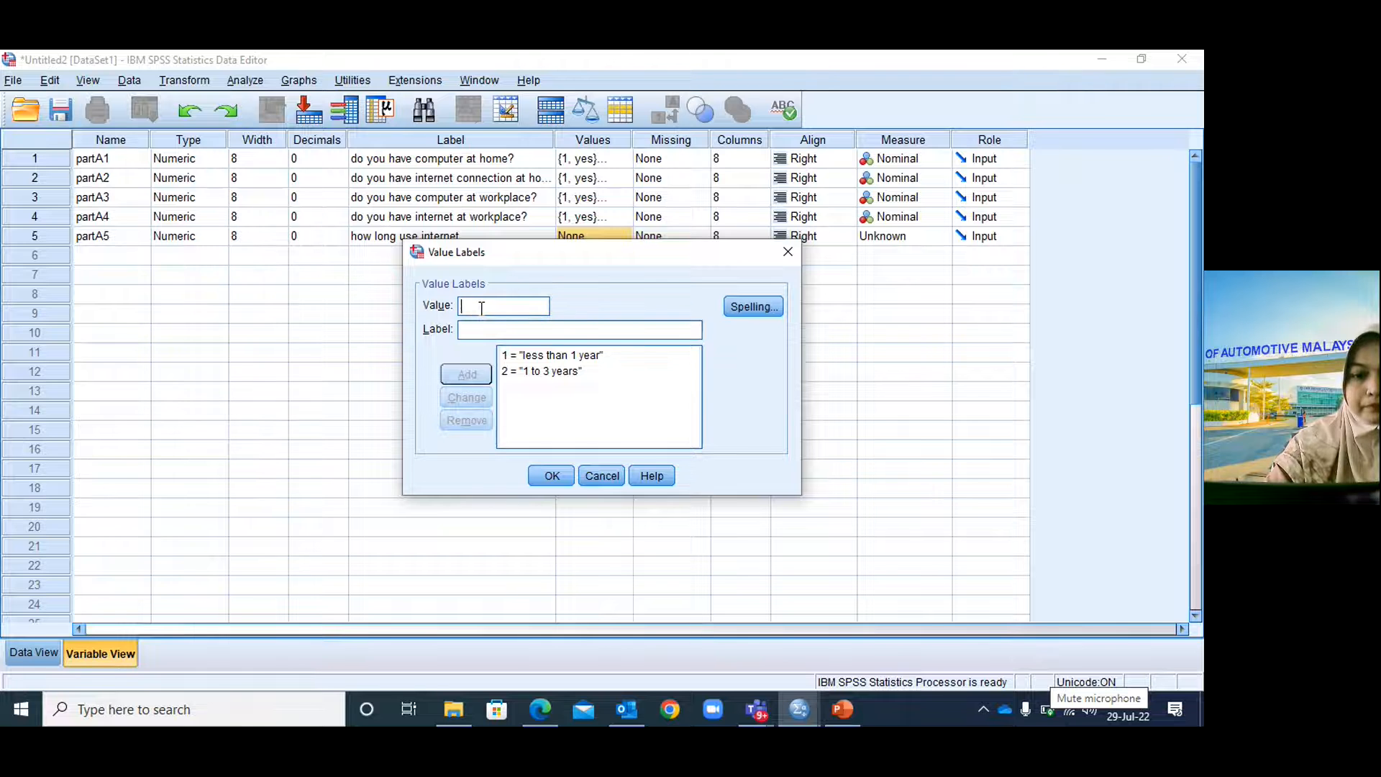
{"action": "left_click", "coordinate": [473, 328]}
{"action": "left_click", "coordinate": [843, 709]}
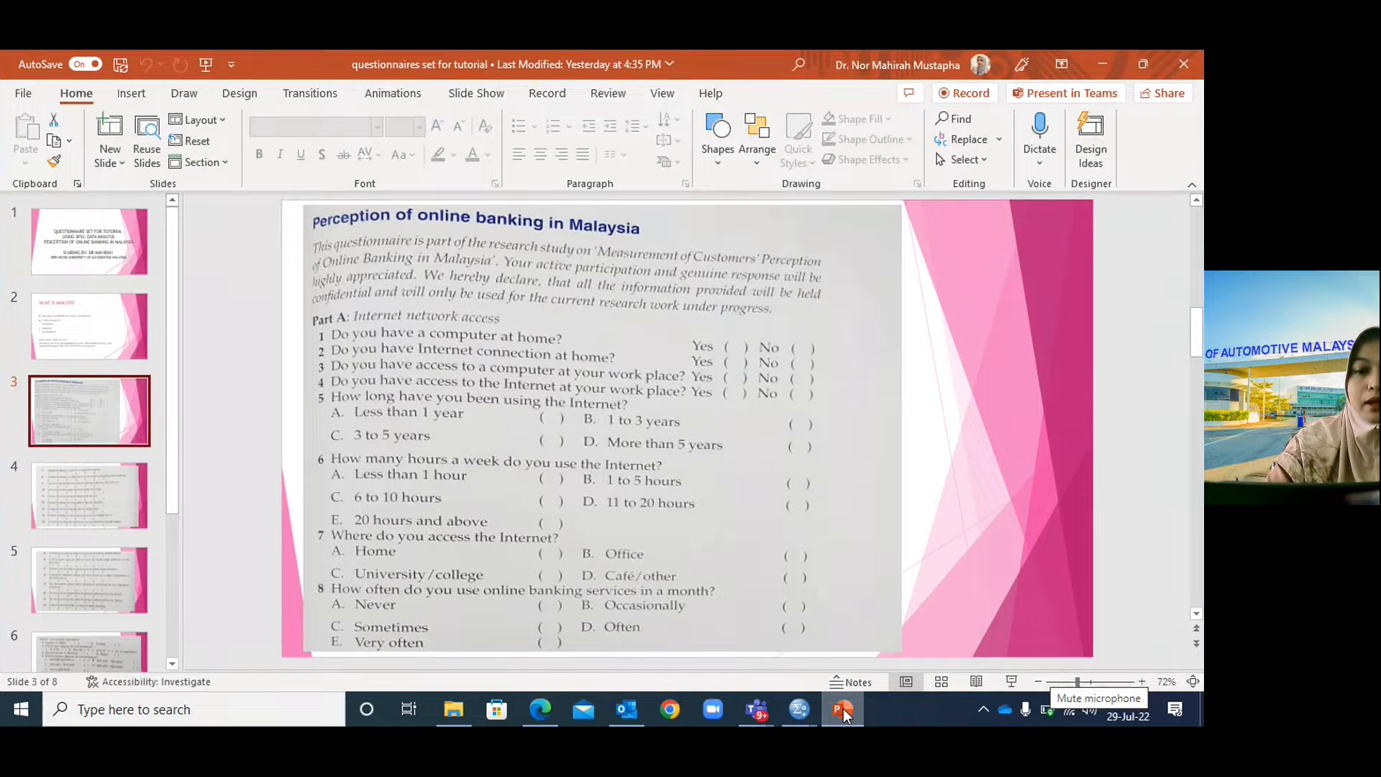
{"action": "left_click", "coordinate": [843, 709]}
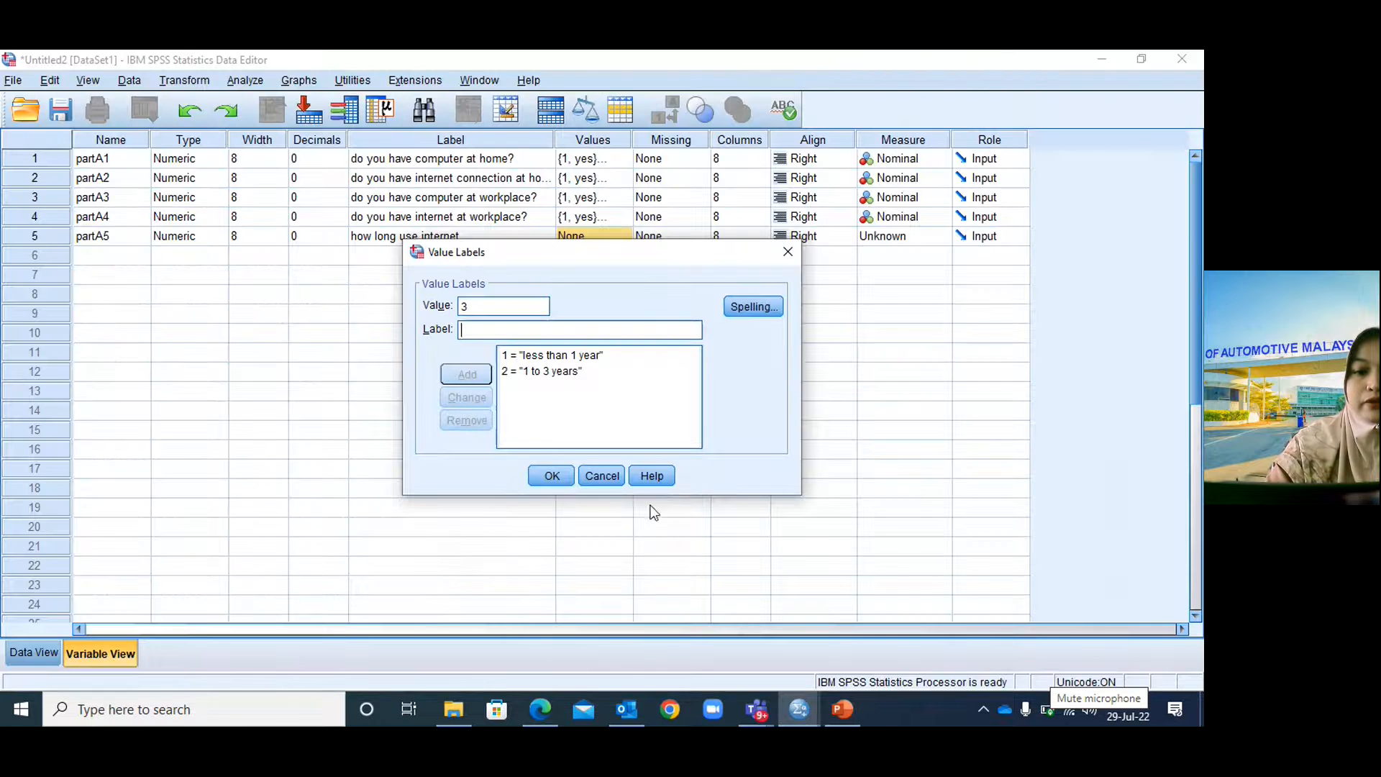
{"action": "type", "text": "3 to 5"}
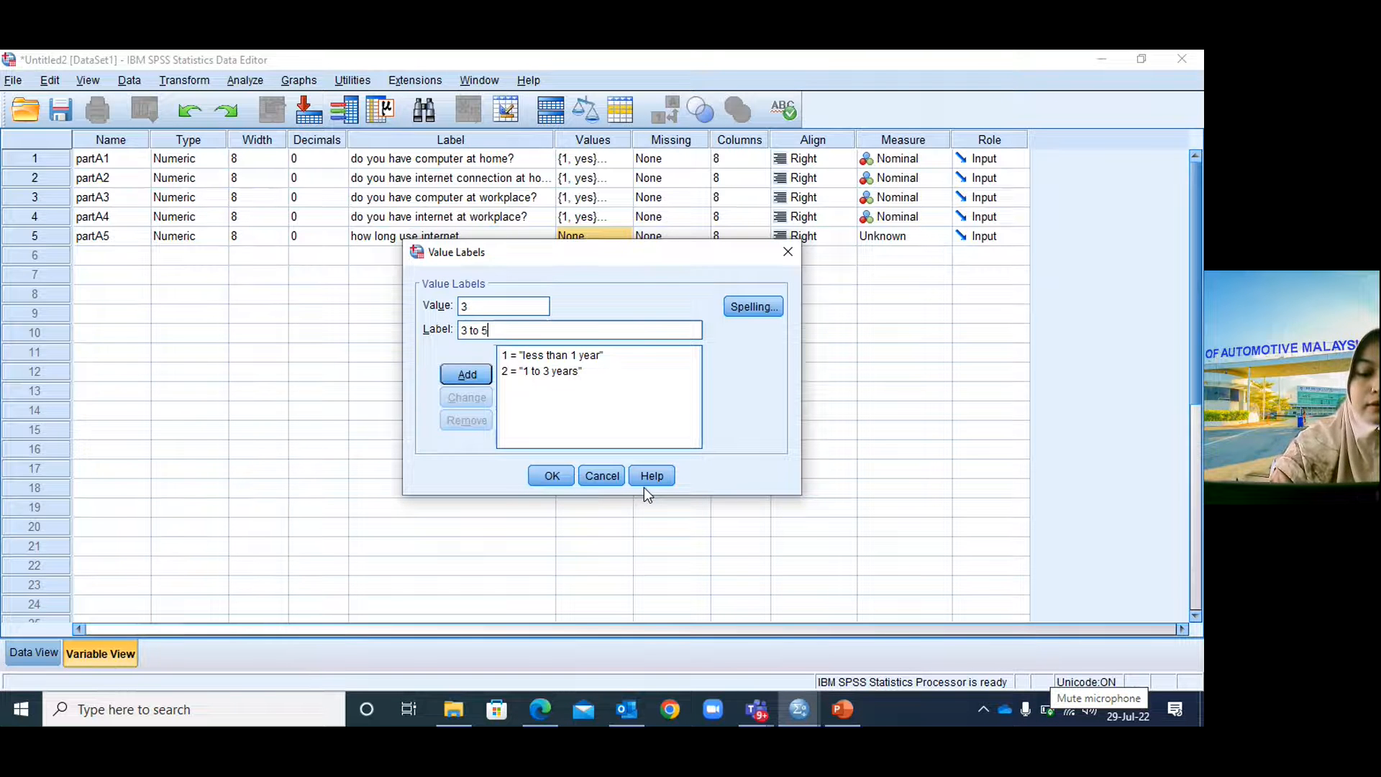
{"action": "type", "text": " years"}
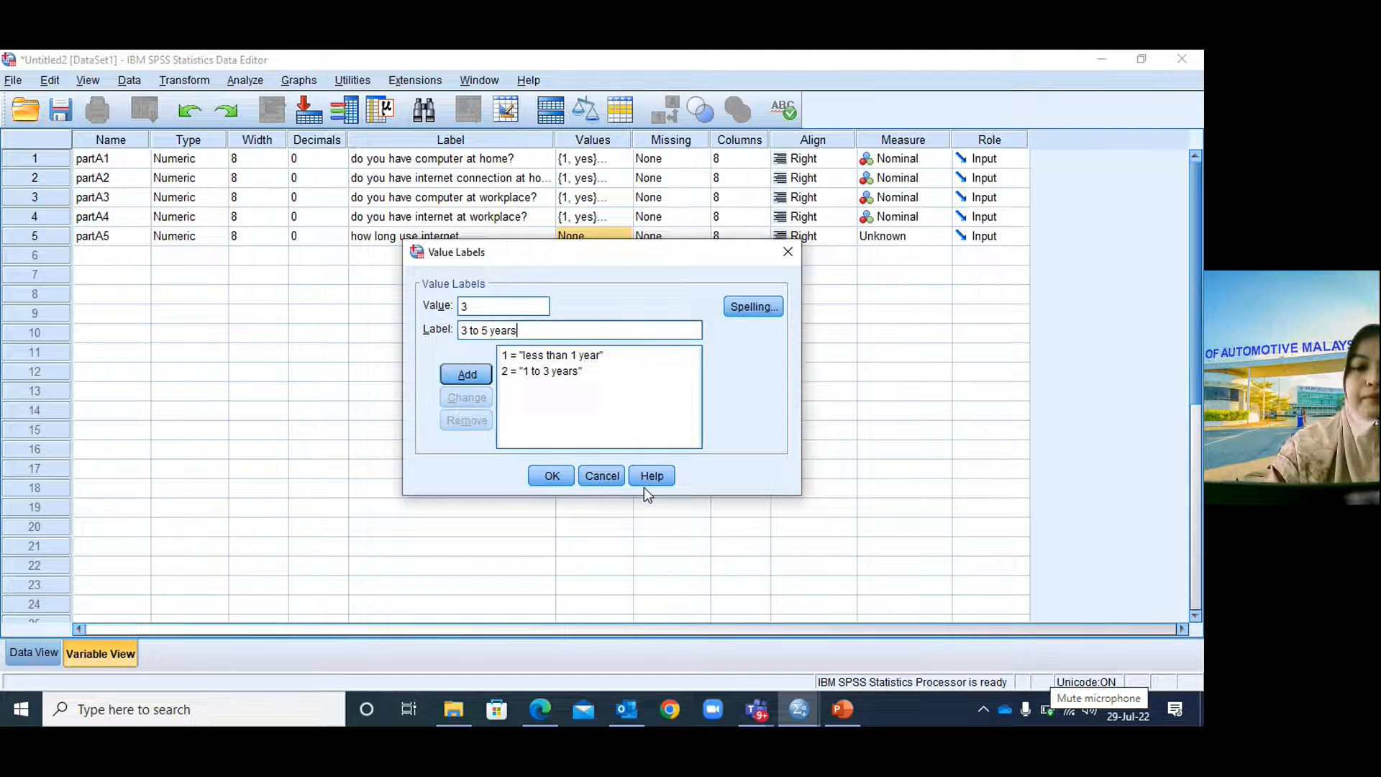
{"action": "left_click", "coordinate": [480, 379]}
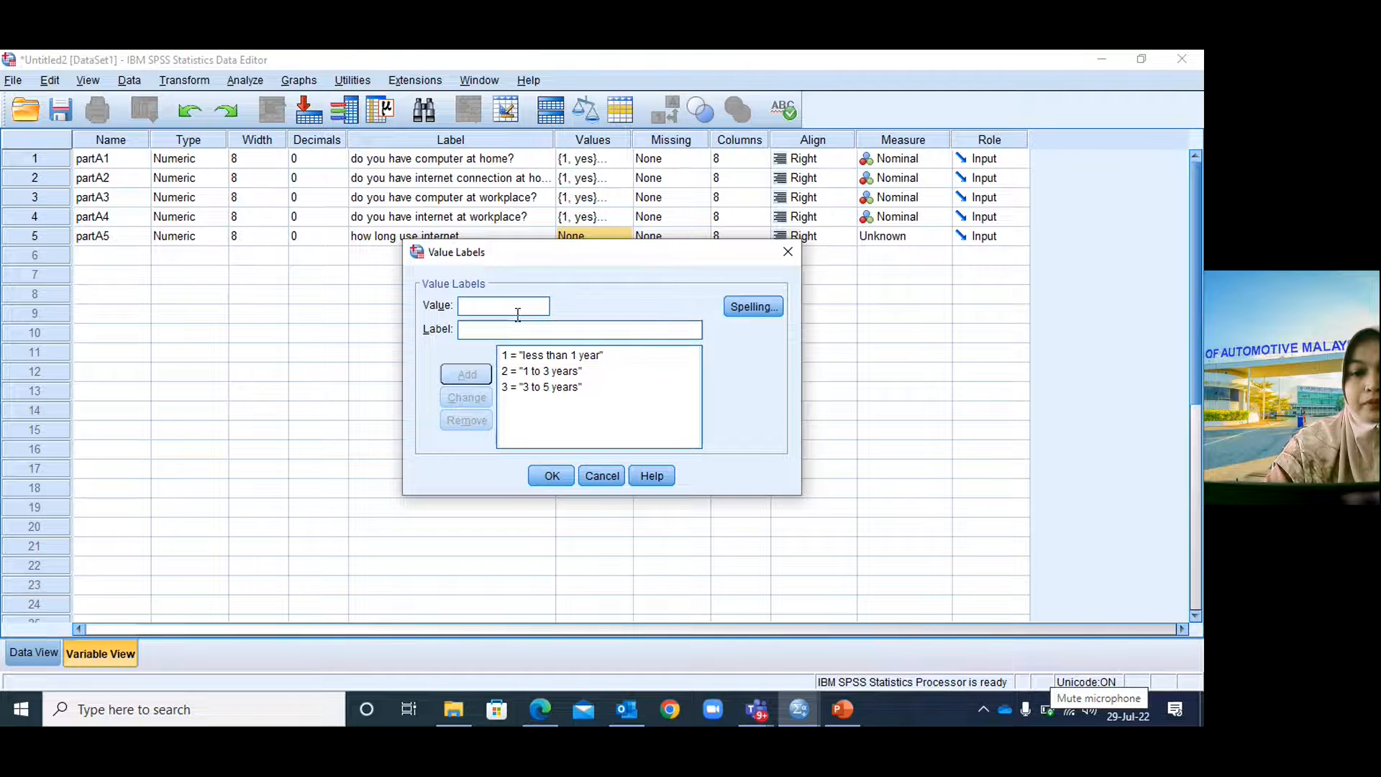
{"action": "type", "text": "4"}
{"action": "left_click", "coordinate": [502, 328]}
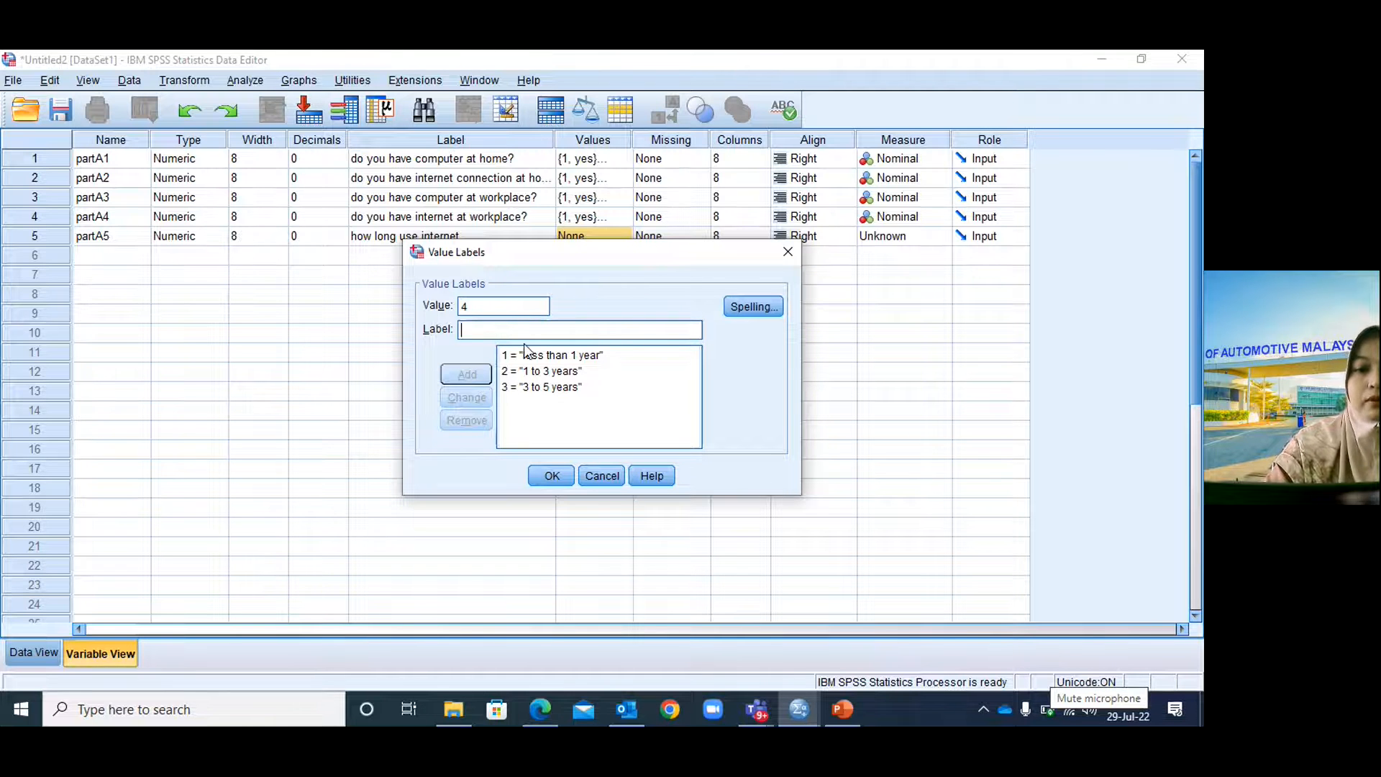
{"action": "left_click", "coordinate": [843, 709]}
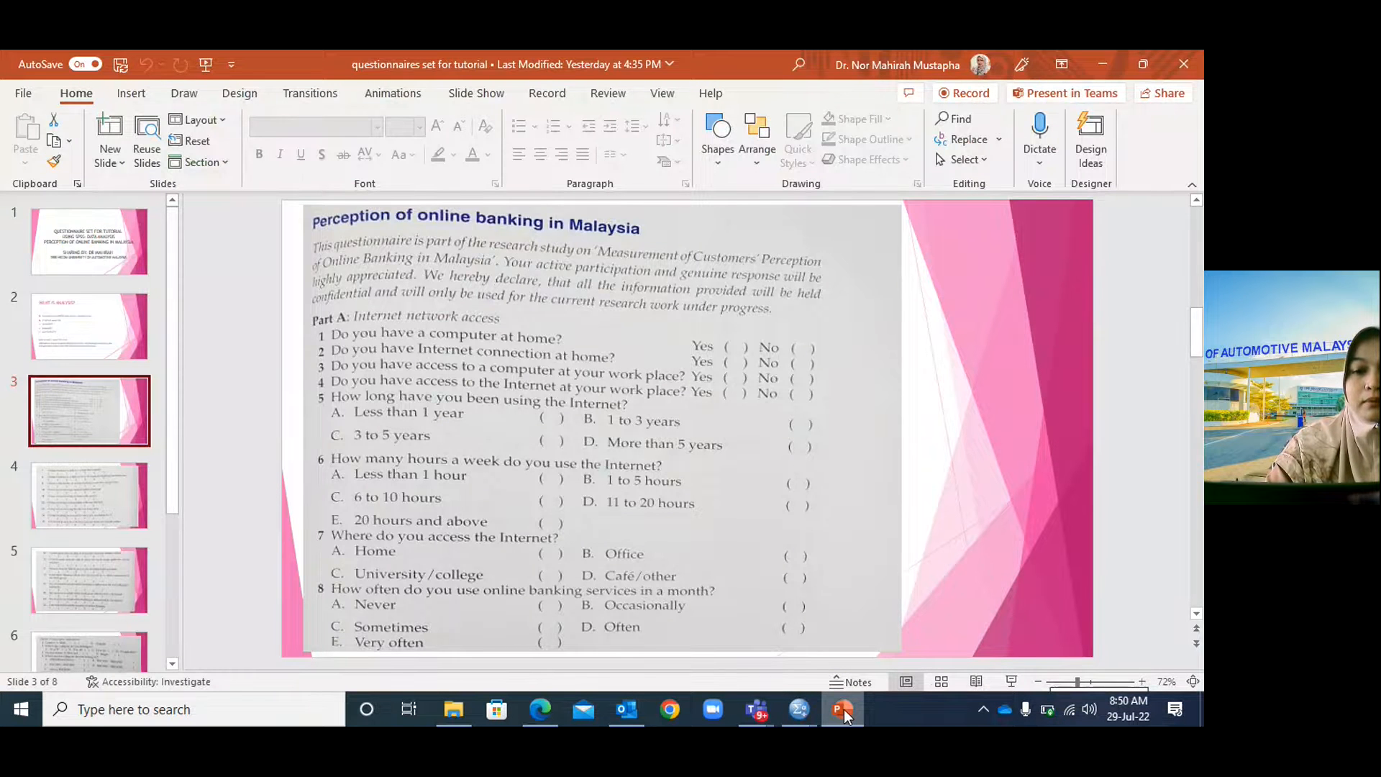
{"action": "left_click", "coordinate": [844, 709]}
{"action": "type", "text": "mo"}
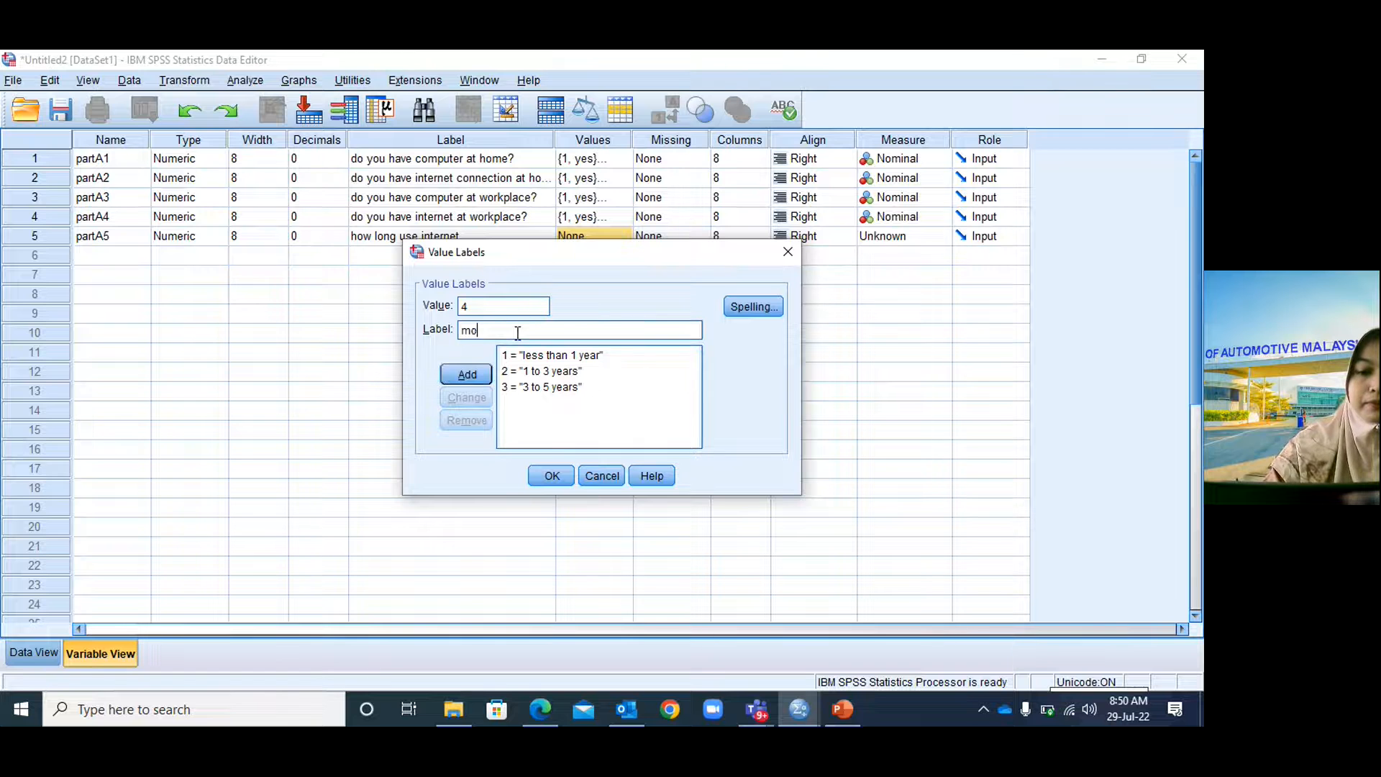
{"action": "type", "text": "re than 5 years"}
{"action": "left_click", "coordinate": [479, 375]}
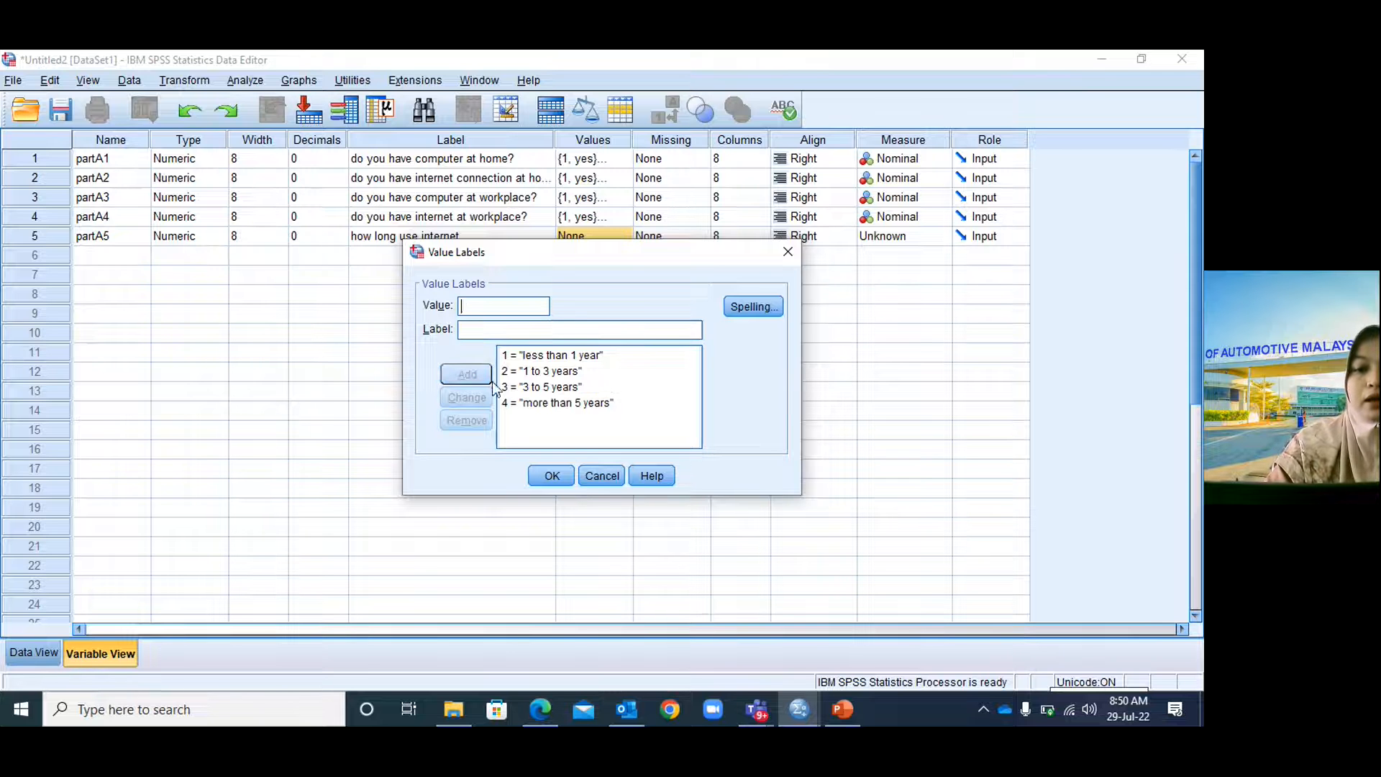
Confirm partA5's four value labels and set its measure level to Nominal.
{"action": "left_click", "coordinate": [551, 474]}
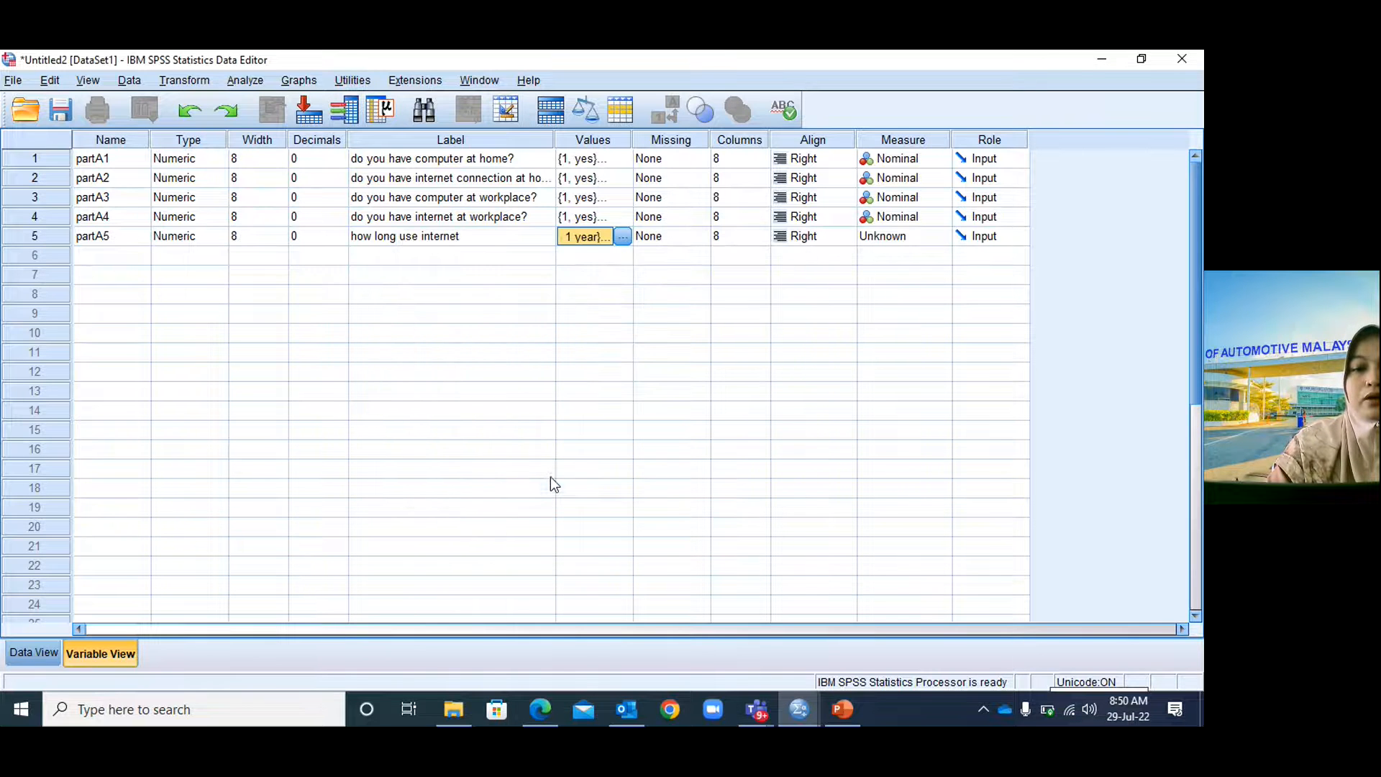
{"action": "left_click", "coordinate": [896, 240]}
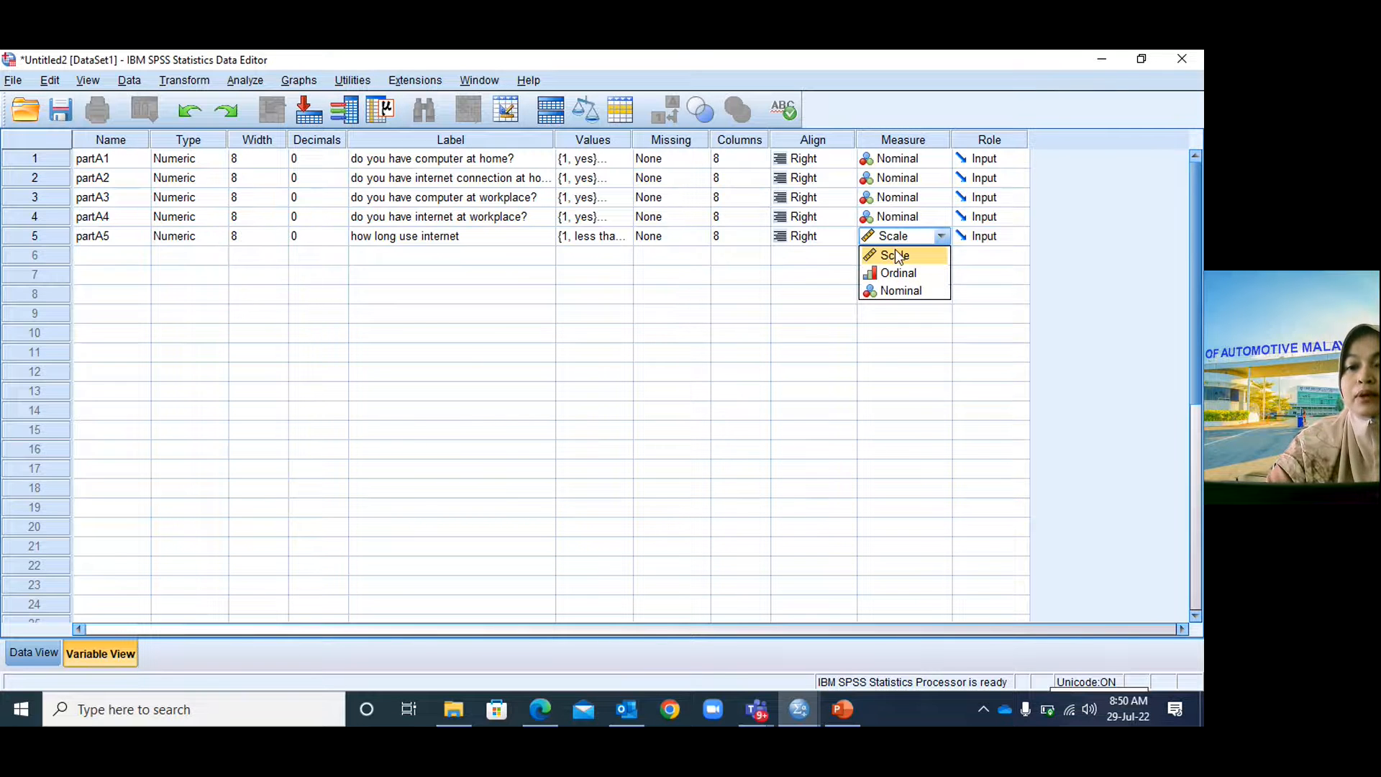
{"action": "left_click", "coordinate": [899, 291]}
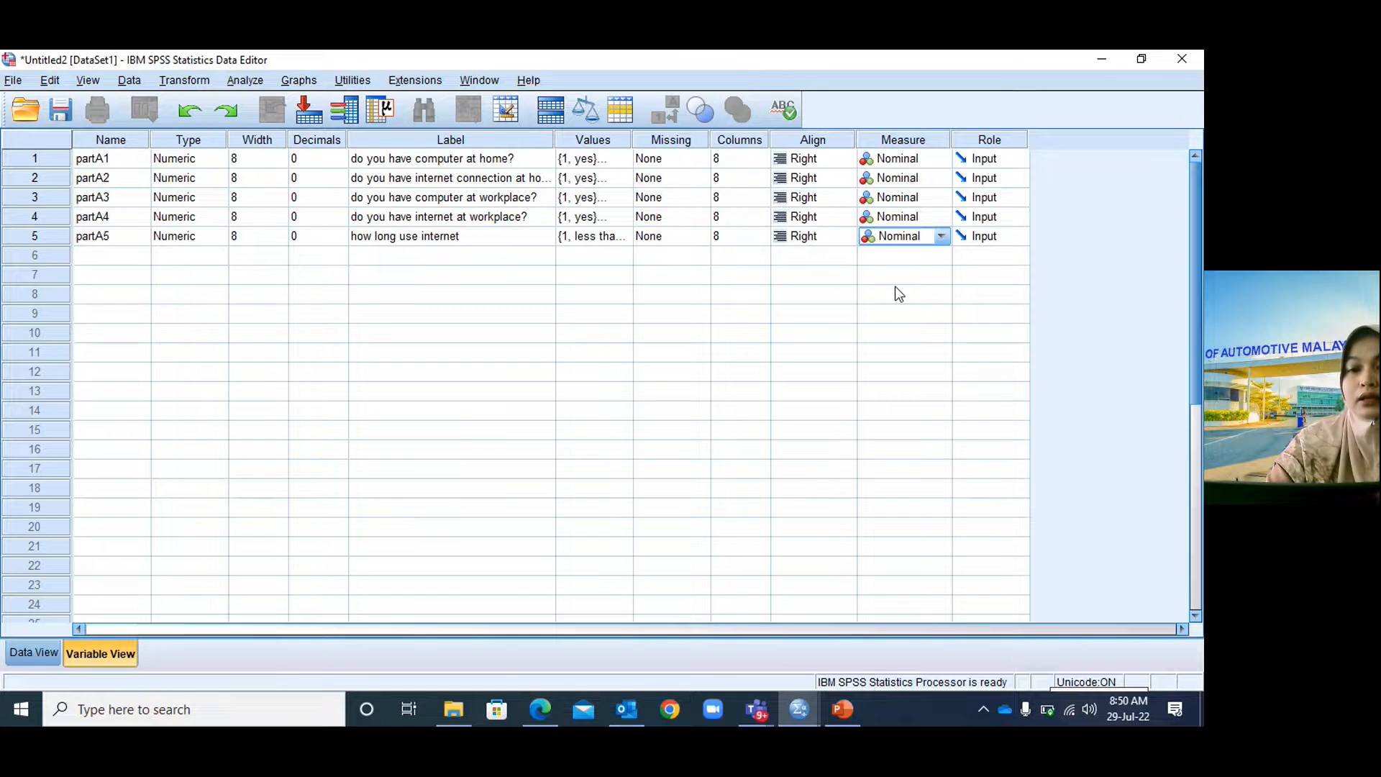
{"action": "left_click", "coordinate": [103, 258]}
Name the new variable partA6 and set its decimals to 0.
{"action": "type", "text": "pa"}
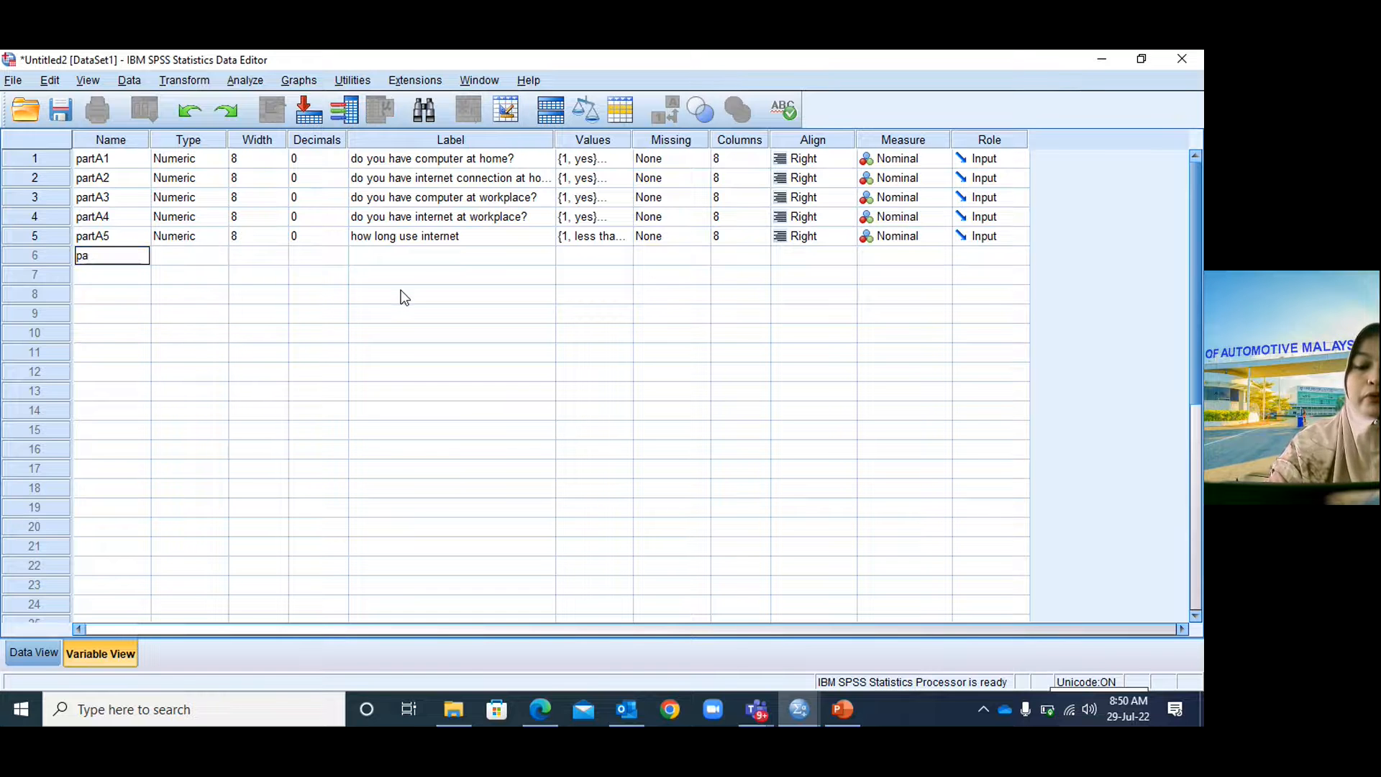
{"action": "type", "text": "rtA6"}
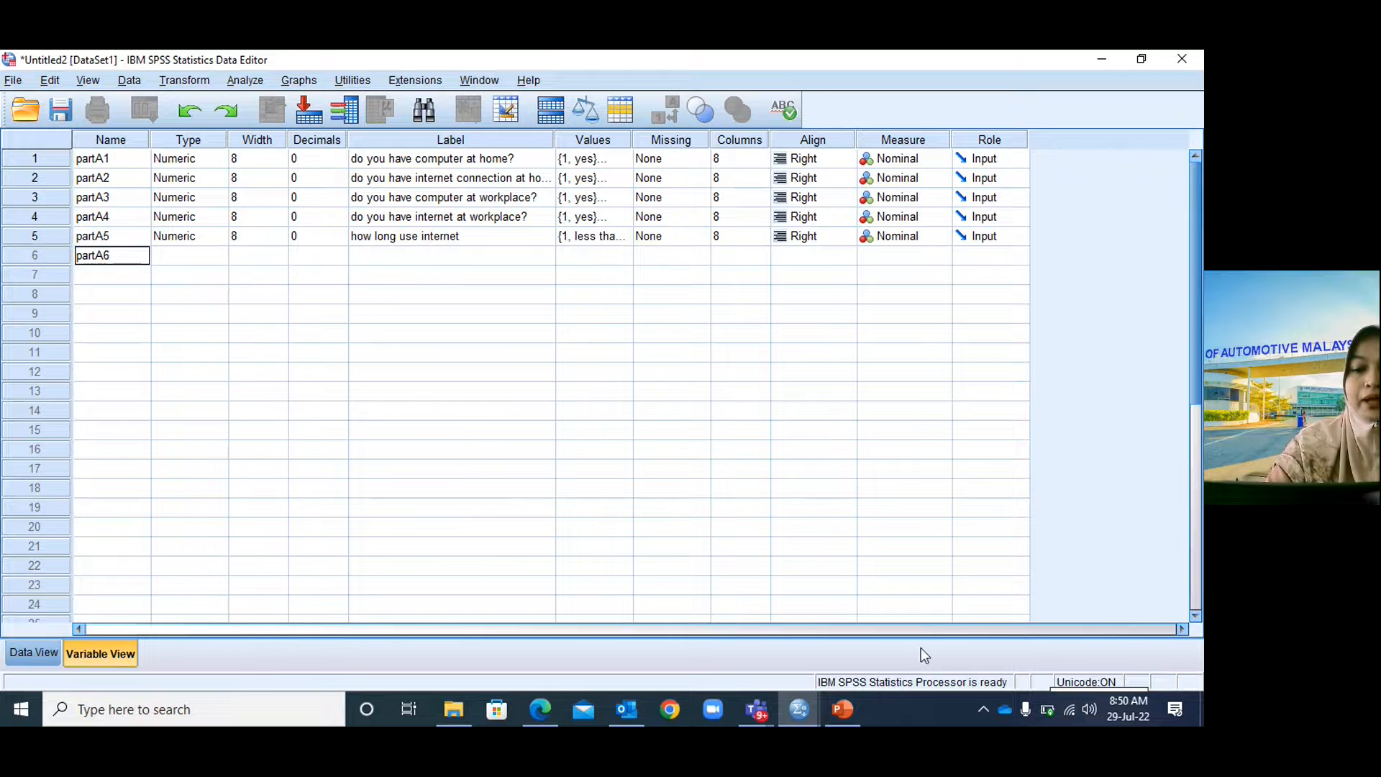
{"action": "left_click", "coordinate": [850, 713]}
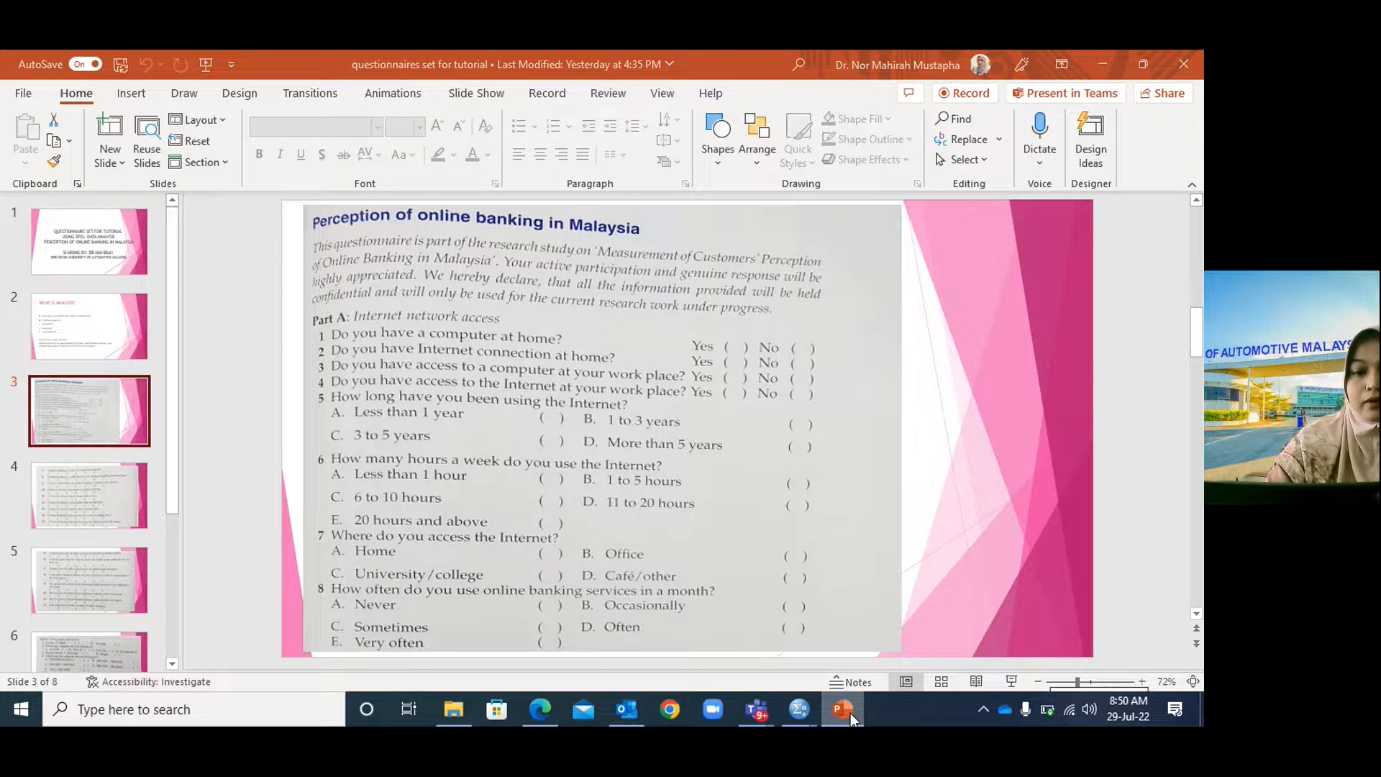
{"action": "left_click", "coordinate": [850, 713]}
{"action": "left_click", "coordinate": [326, 257]}
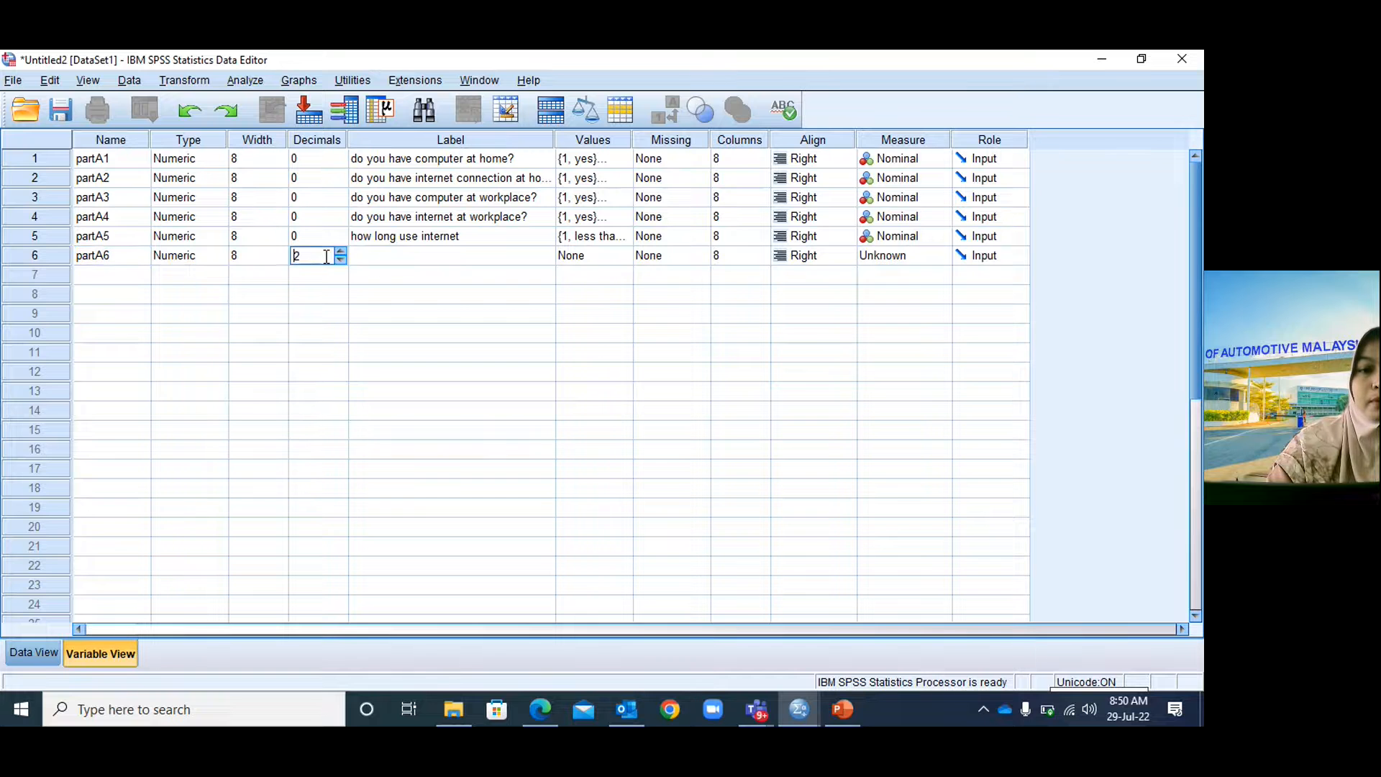
{"action": "left_click_drag", "start_coordinate": [325, 257], "coordinate": [294, 275]}
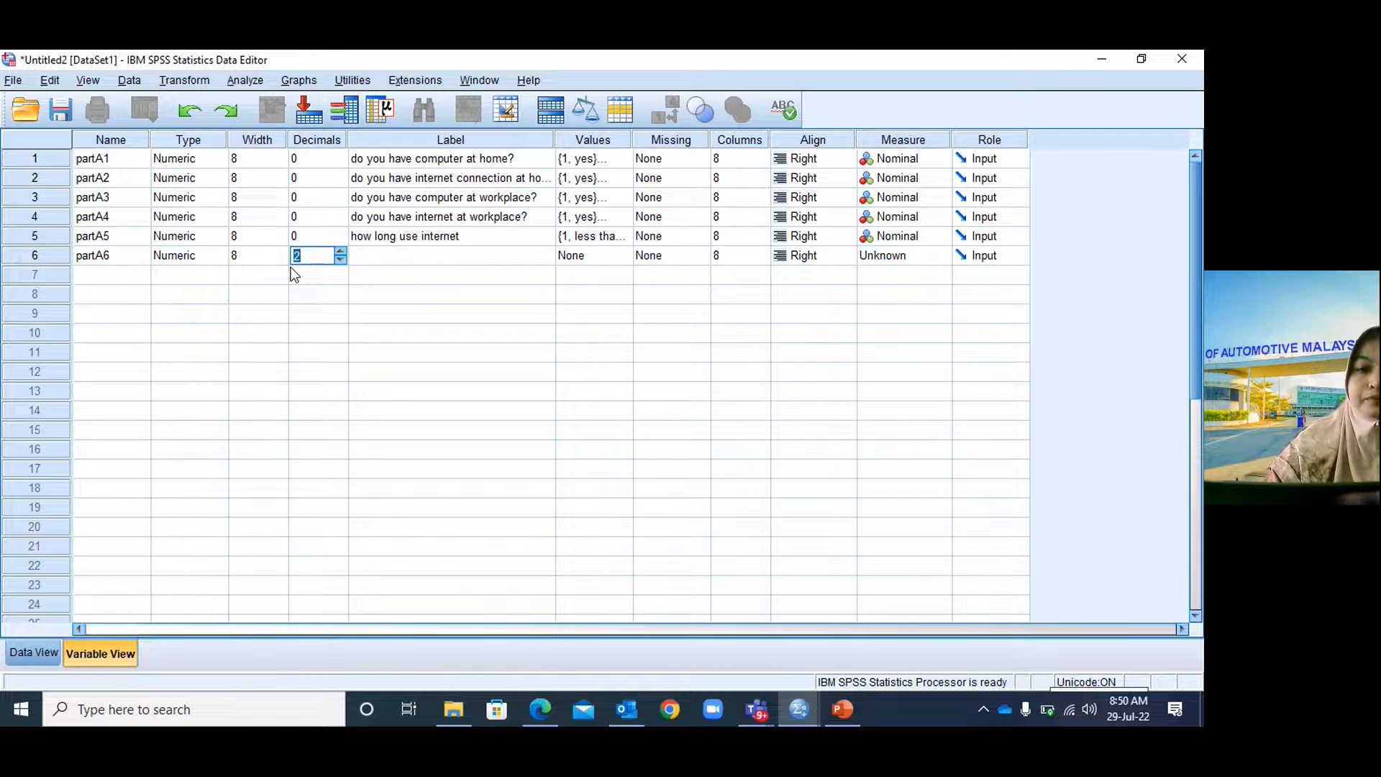
{"action": "type", "text": "0"}
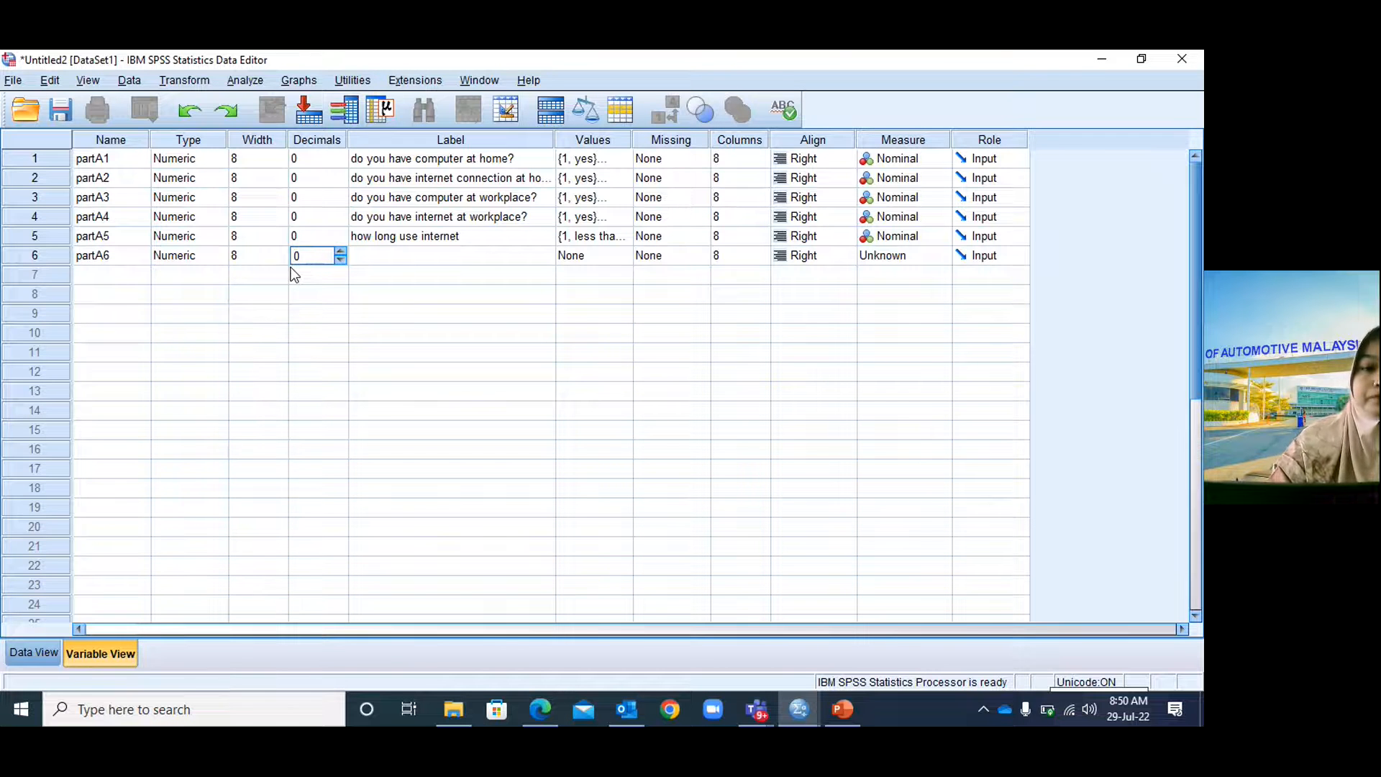
Label partA6 'how many hours use internet in a week?' and append '?' to partA5's label.
{"action": "left_click", "coordinate": [364, 257]}
{"action": "left_click", "coordinate": [371, 254]}
{"action": "type", "text": "how many hours use internet in a week"}
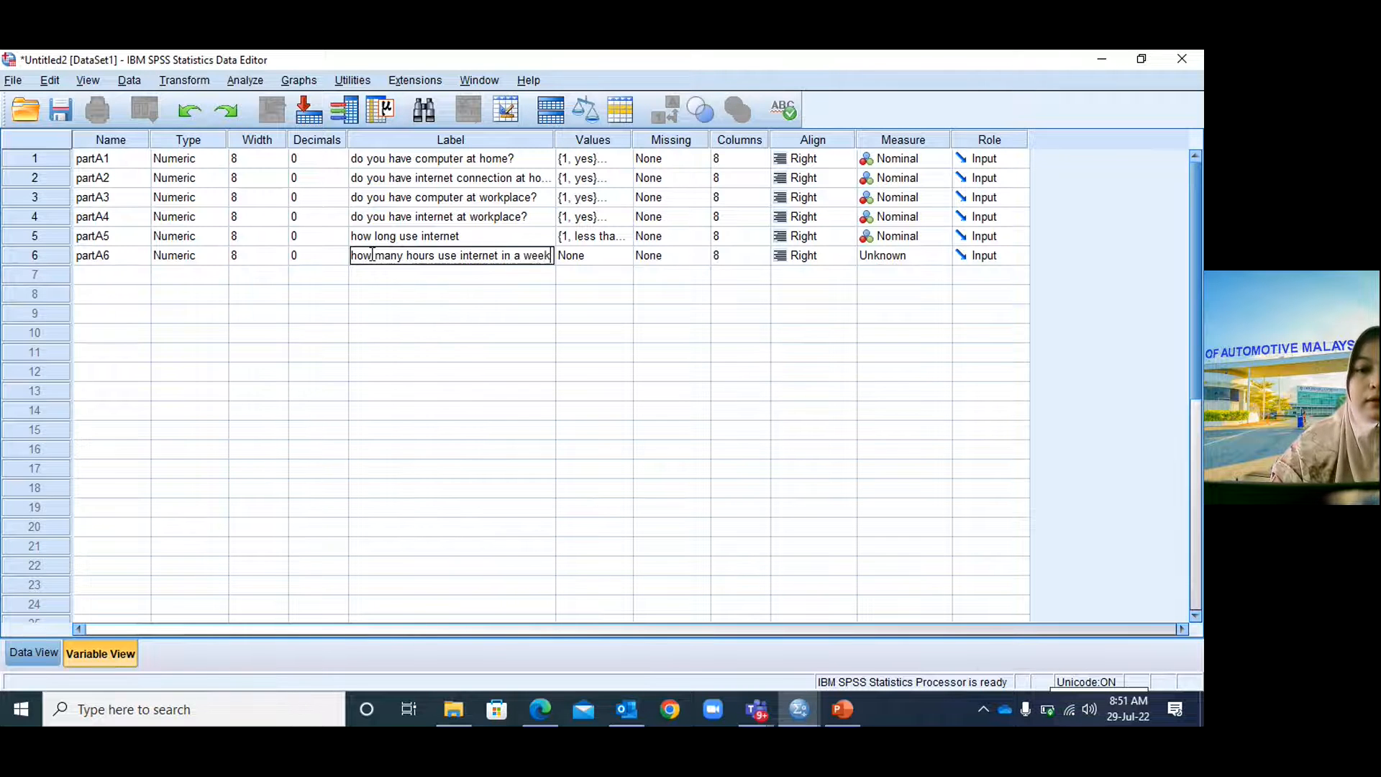
{"action": "type", "text": "?"}
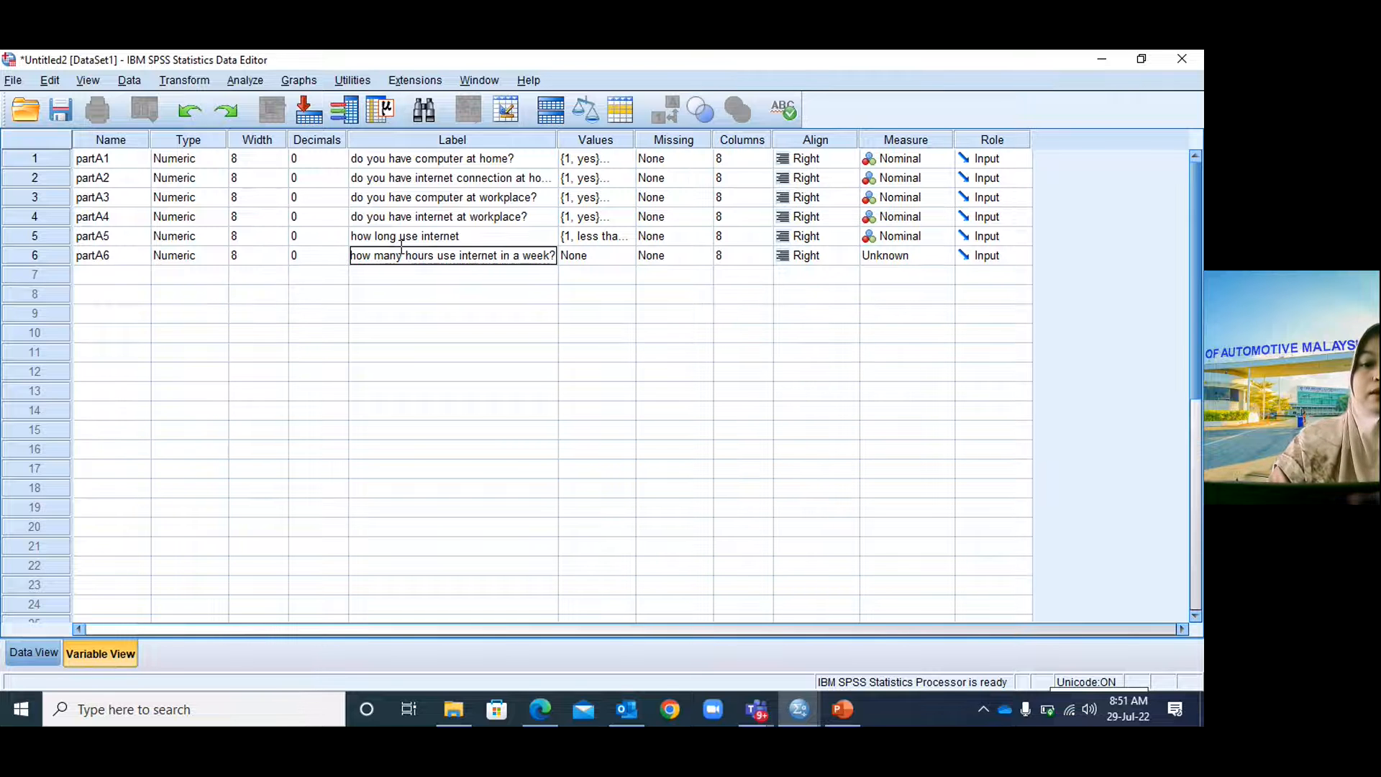
{"action": "left_click", "coordinate": [493, 239]}
{"action": "left_click", "coordinate": [491, 240]}
{"action": "type", "text": "?"}
Open partA6's Value Labels editor and enter value 1.
{"action": "left_click", "coordinate": [607, 257]}
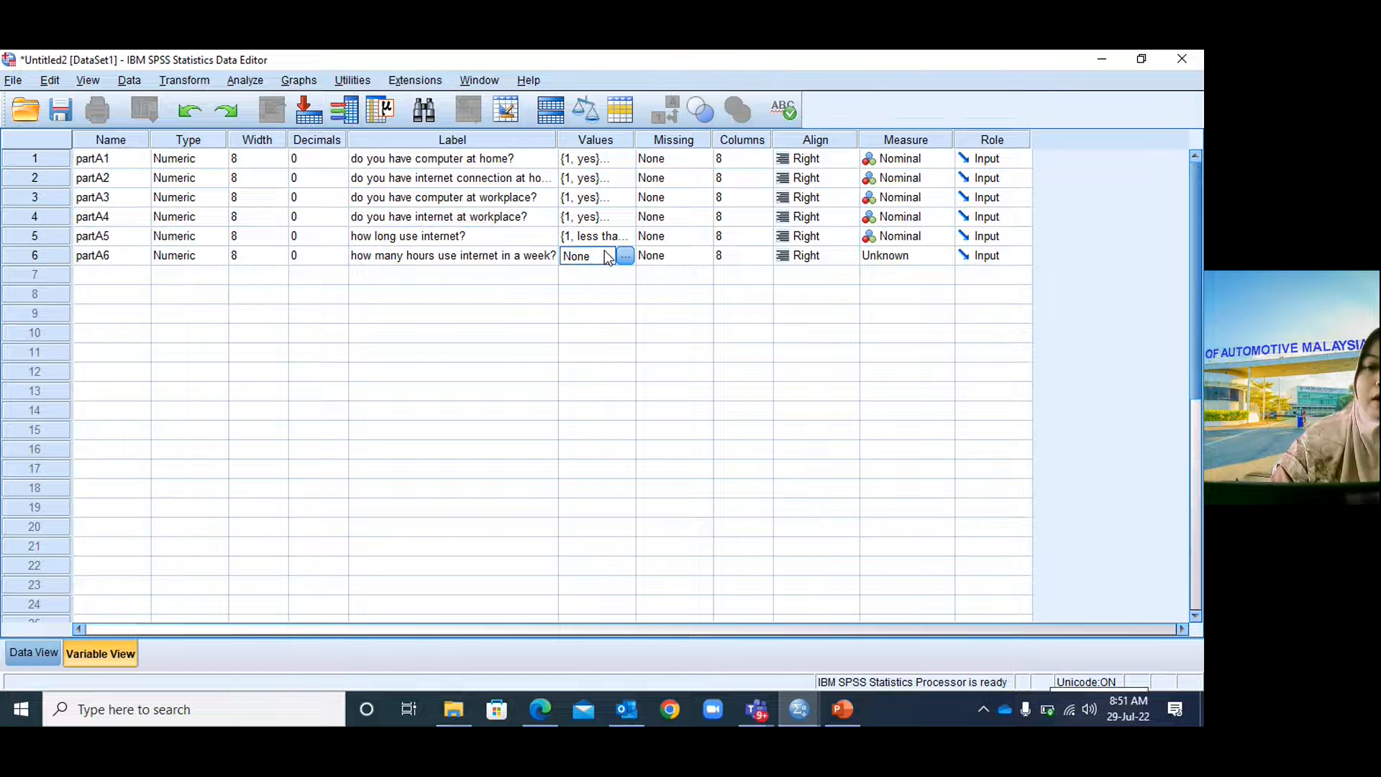
{"action": "left_click", "coordinate": [625, 256]}
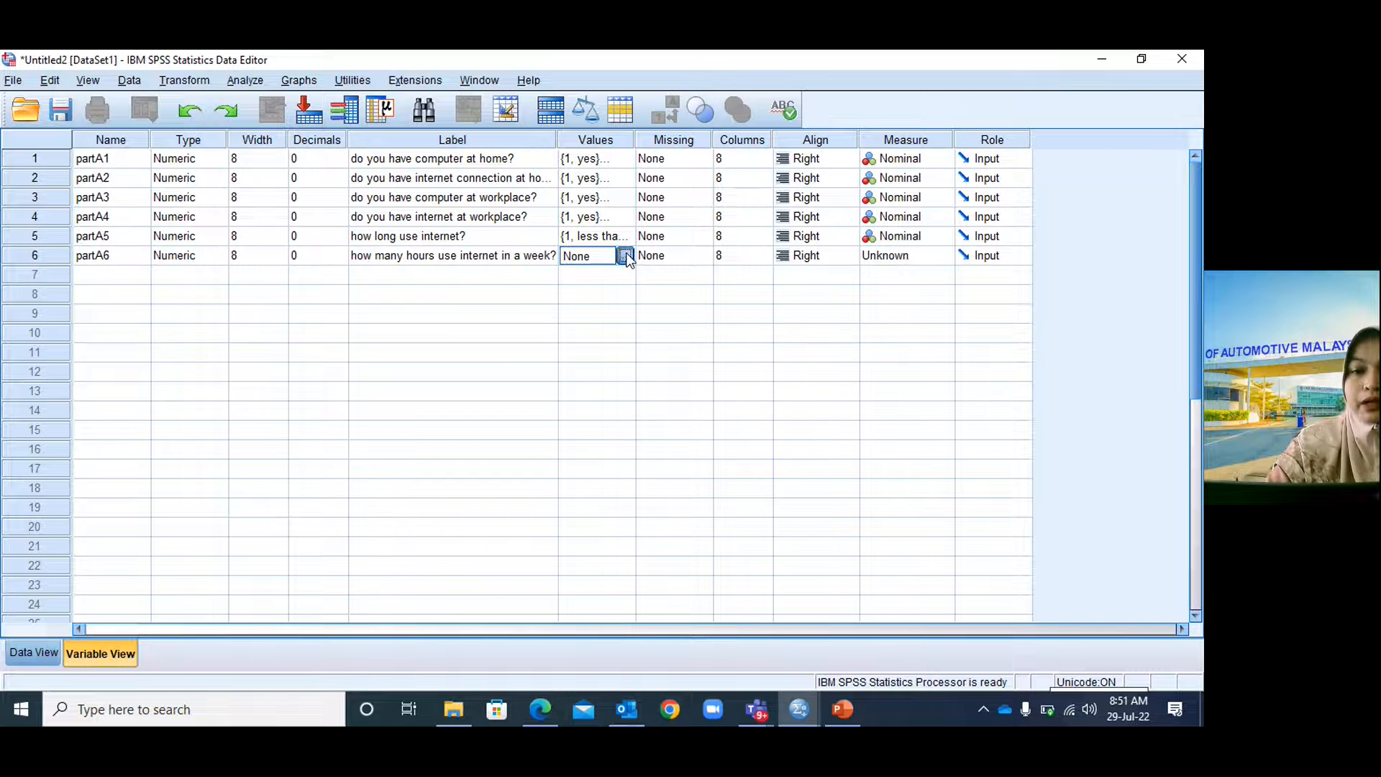
{"action": "type", "text": "1"}
{"action": "left_click", "coordinate": [524, 328]}
Add partA6 value labels 1 = 'less than 1 hour' and 2 = '1 to 5 hours'.
{"action": "left_click", "coordinate": [841, 712]}
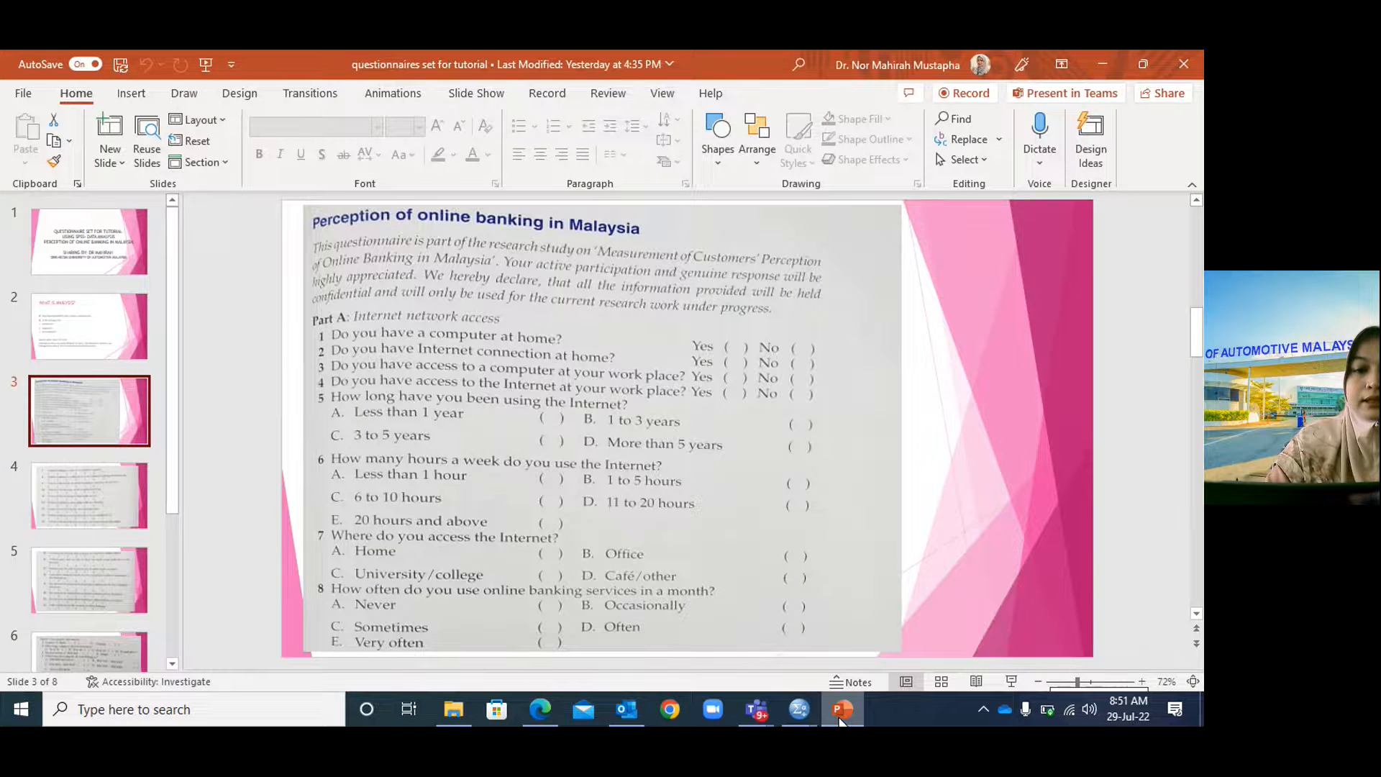
{"action": "left_click", "coordinate": [841, 716]}
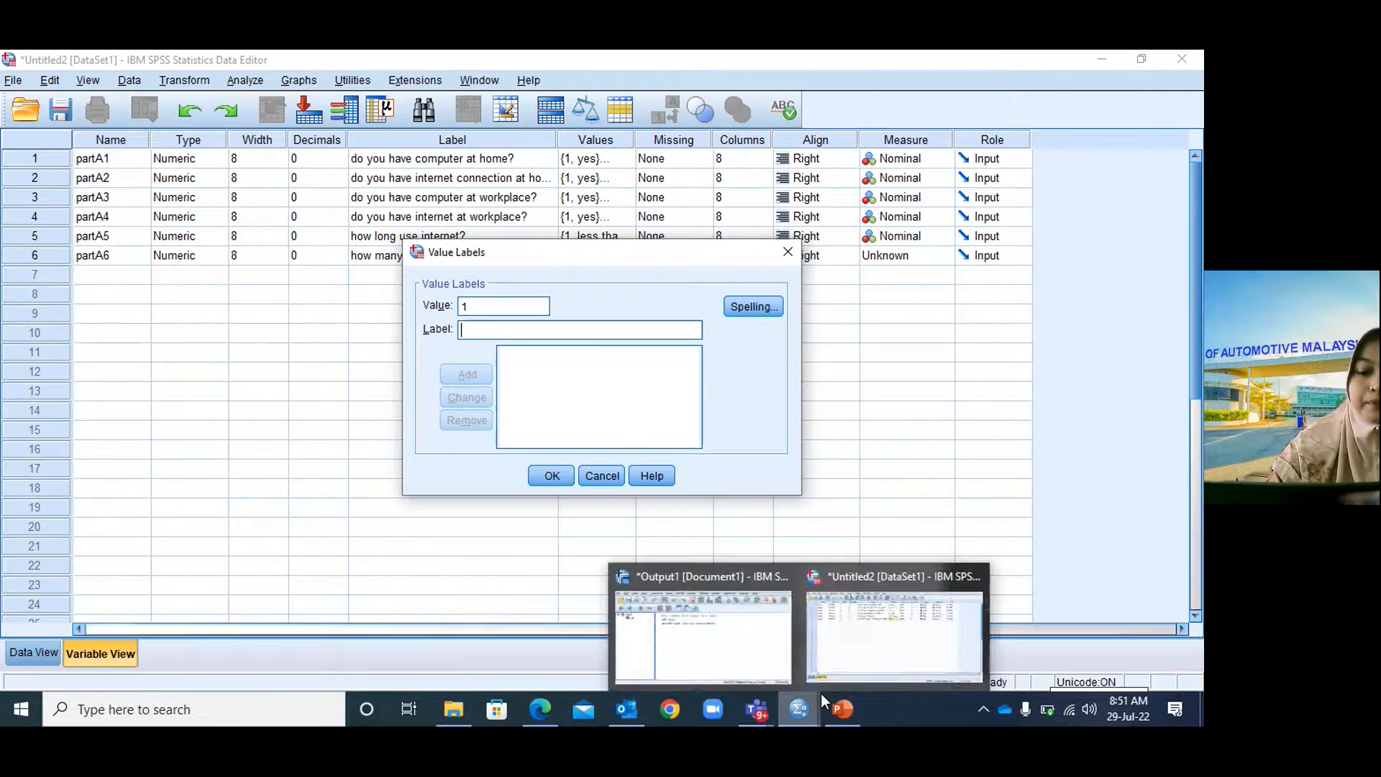
{"action": "type", "text": "less tha"}
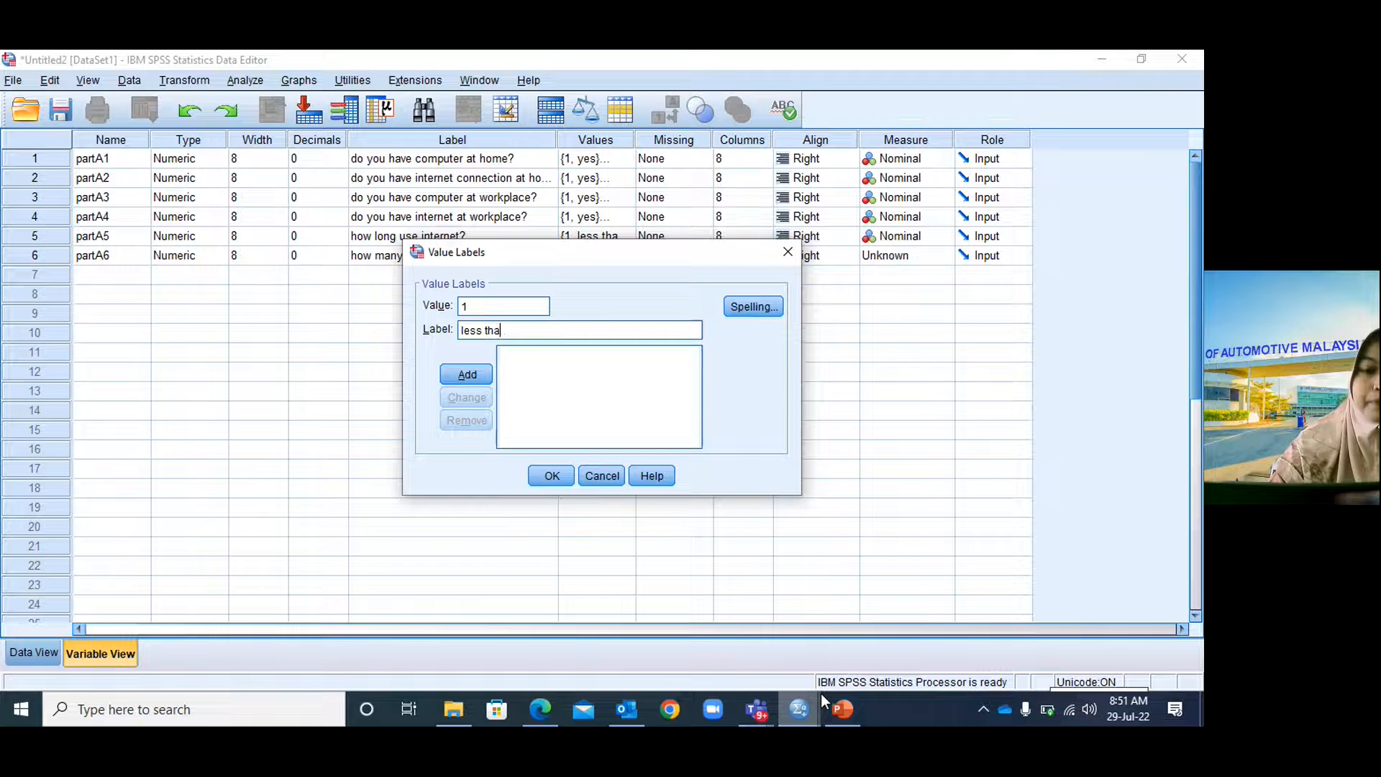
{"action": "type", "text": "n 1 hour"}
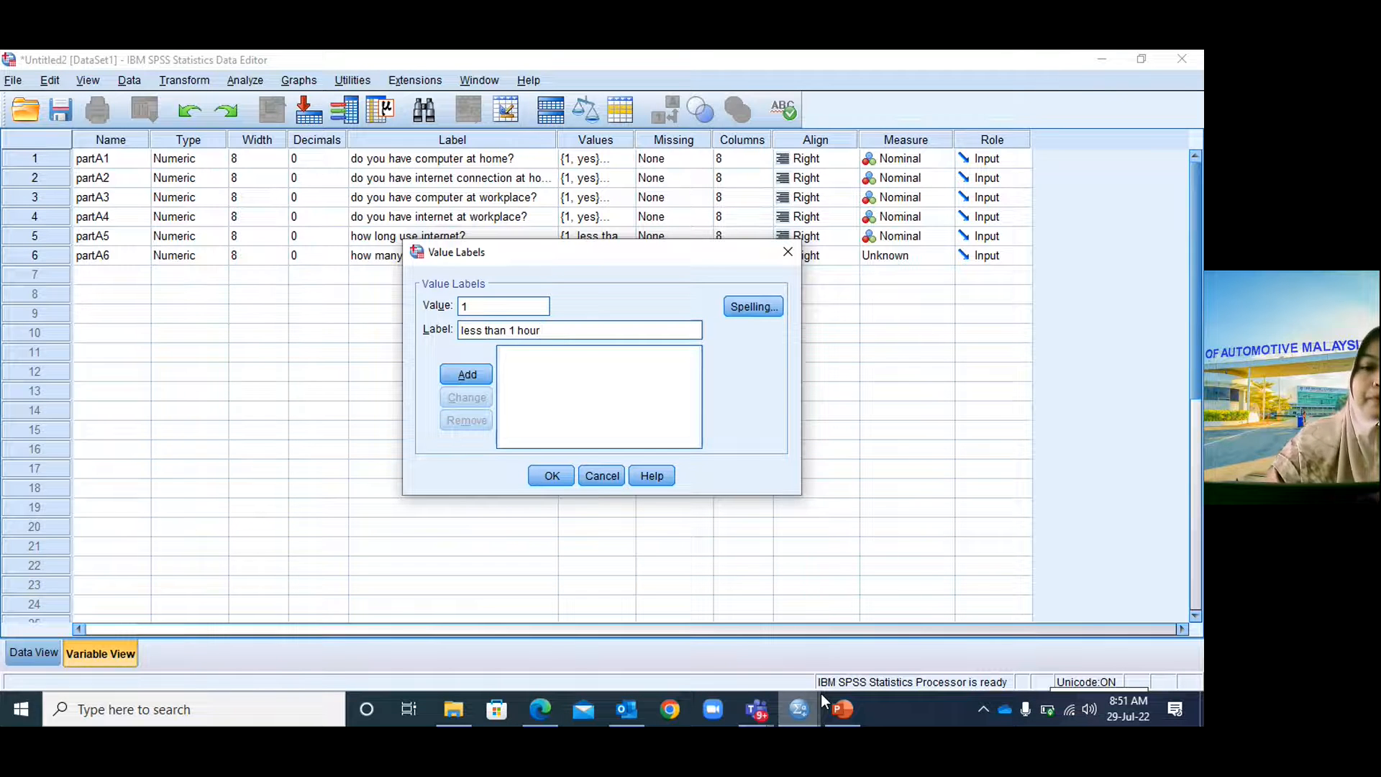
{"action": "left_click", "coordinate": [467, 375]}
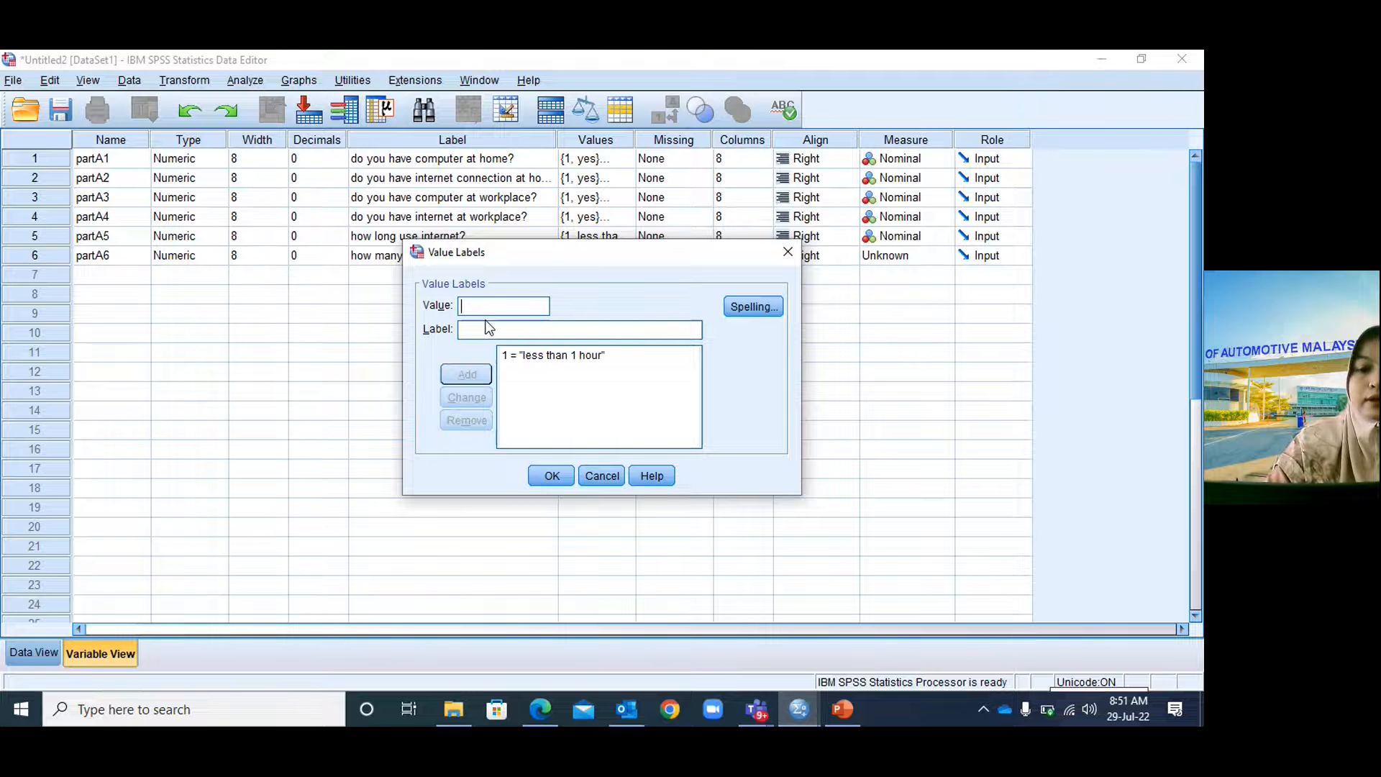
{"action": "type", "text": "2"}
{"action": "left_click", "coordinate": [842, 709]}
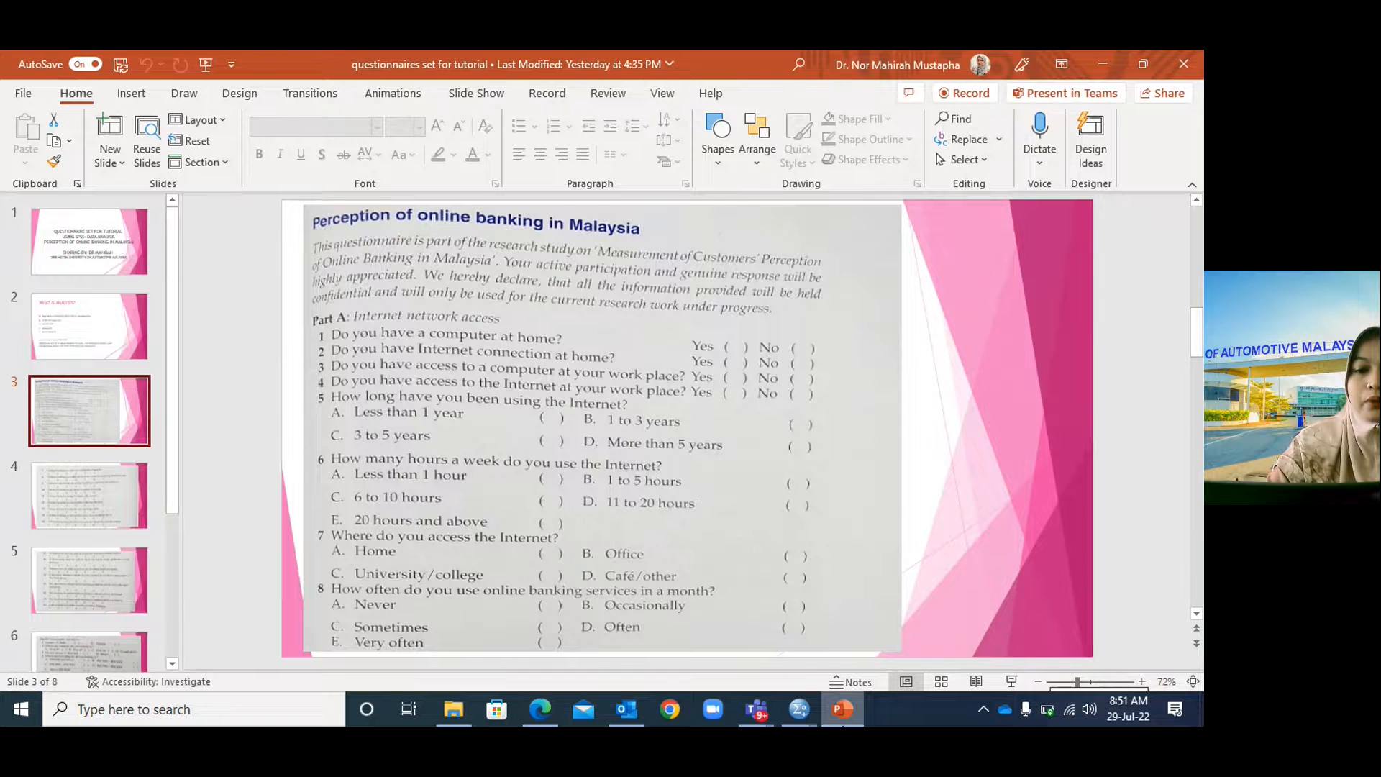
{"action": "key", "text": "alt+Tab"}
{"action": "left_click", "coordinate": [548, 326]}
{"action": "type", "text": "1 to 5 hoours"}
{"action": "key", "text": "BackSpace"}
{"action": "key", "text": "BackSpace"}
{"action": "key", "text": "BackSpace"}
{"action": "key", "text": "BackSpace"}
{"action": "type", "text": "urs"}
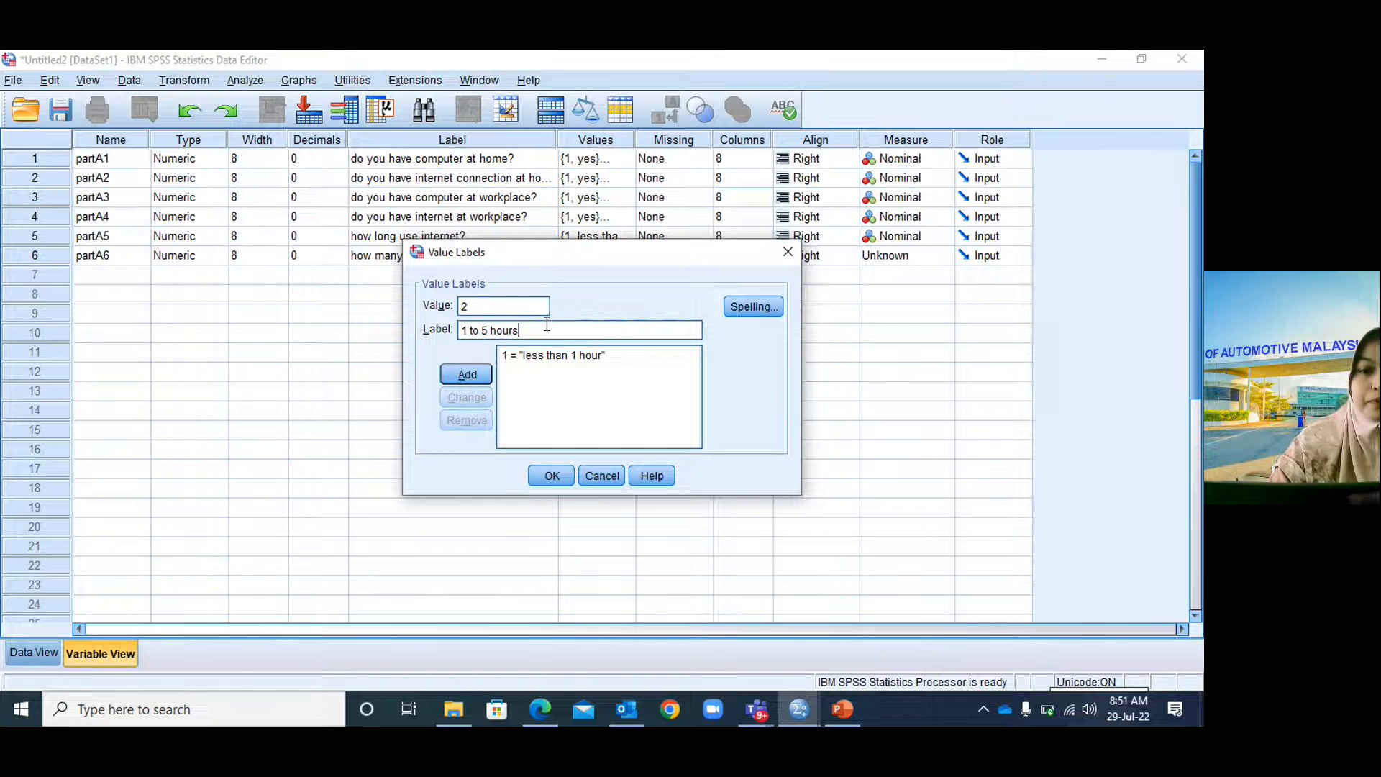
{"action": "left_click", "coordinate": [467, 374]}
Add value labels 3 = '6 to 10 hours' and 4 = '11 to 20 hours'.
{"action": "type", "text": "3"}
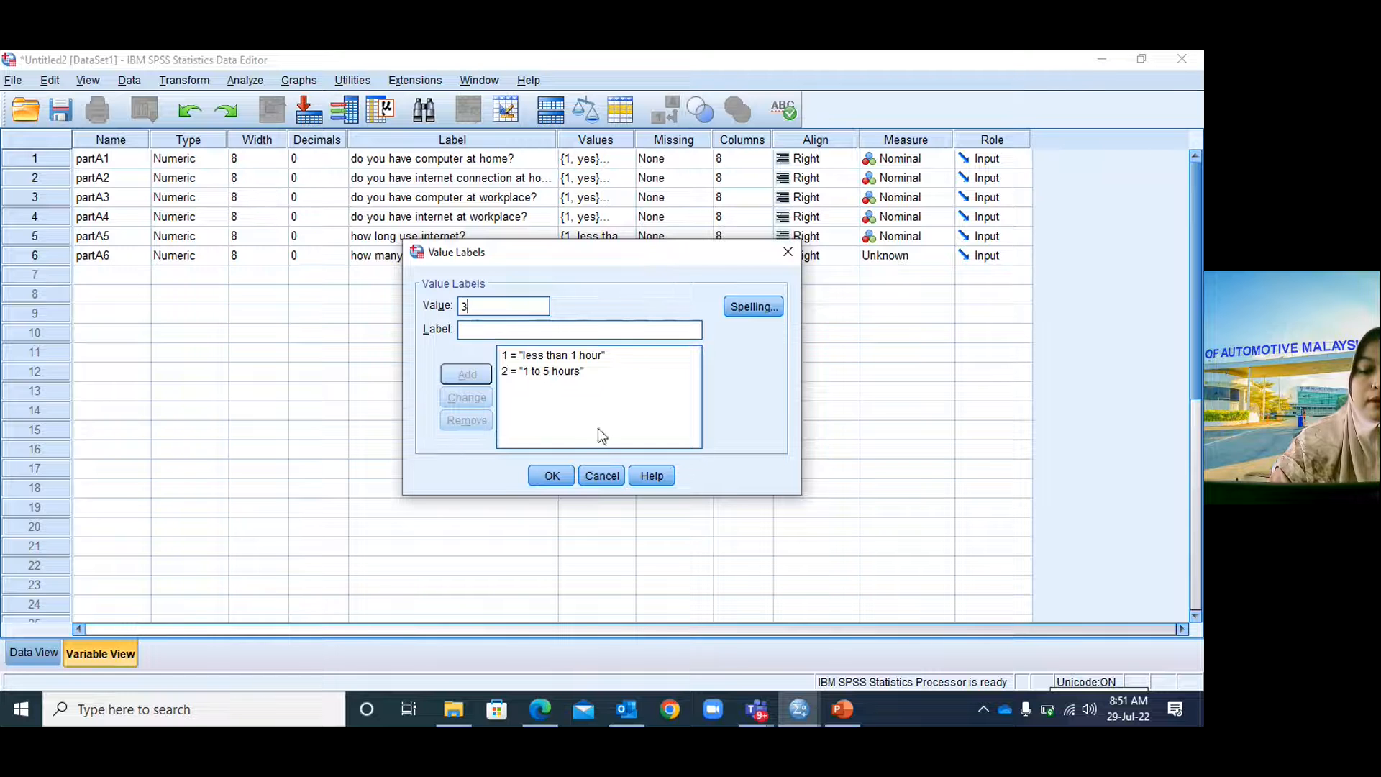
{"action": "left_click", "coordinate": [825, 708]}
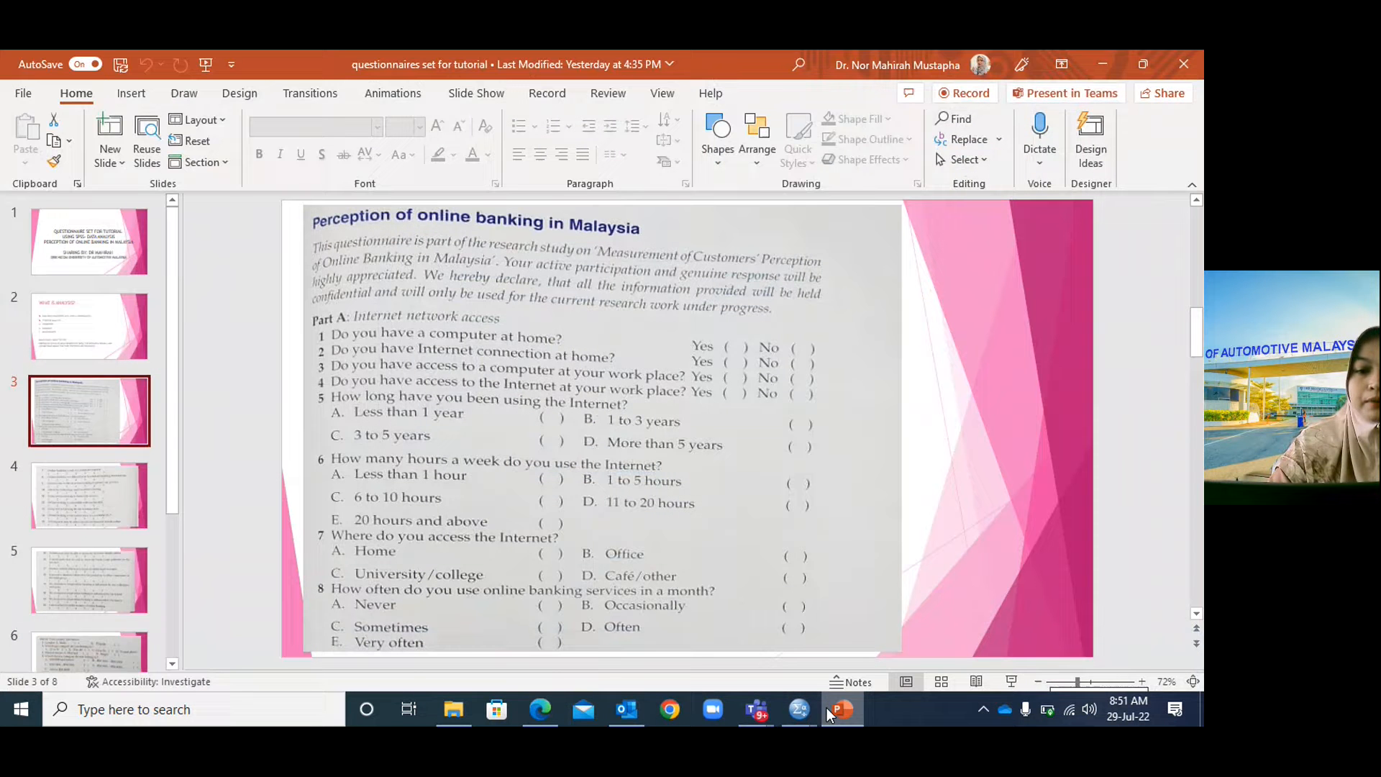
{"action": "left_click", "coordinate": [827, 708]}
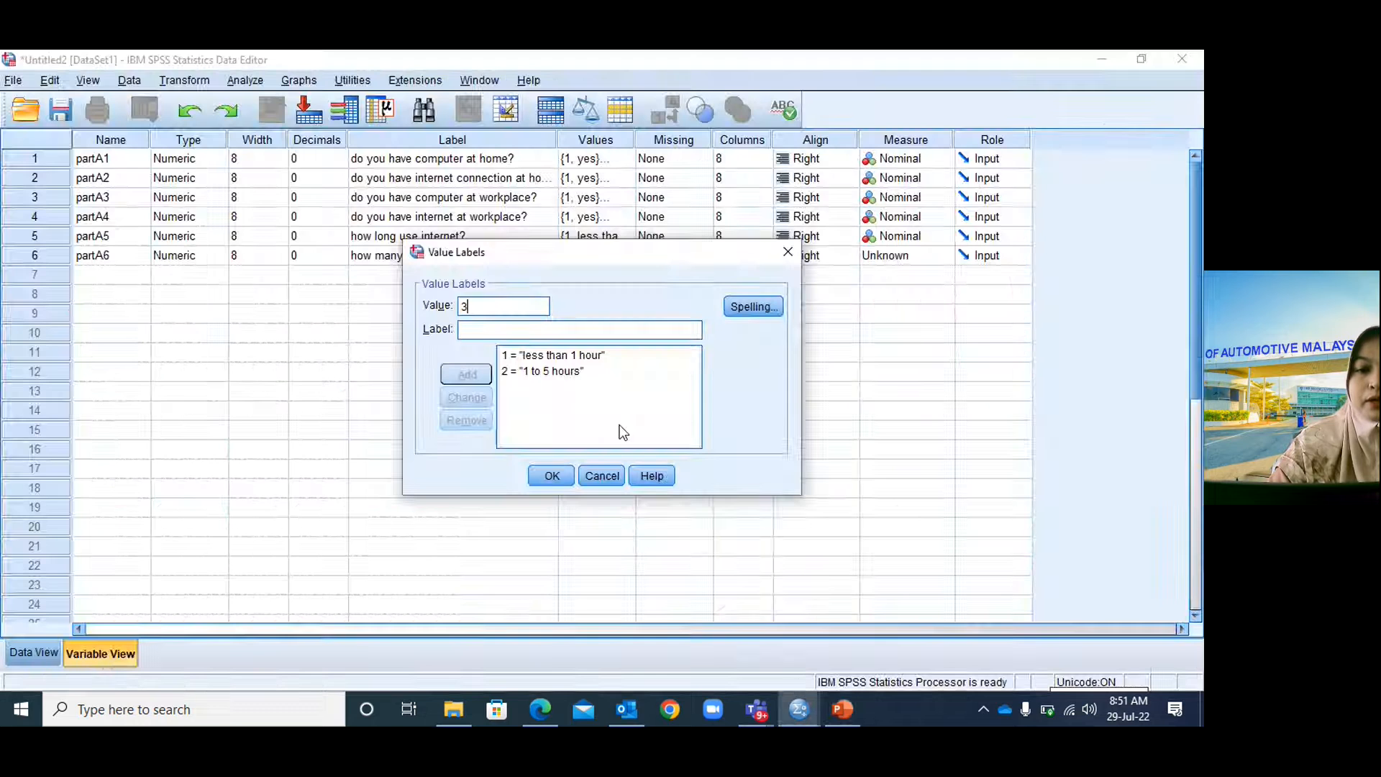
{"action": "type", "text": "6 t"}
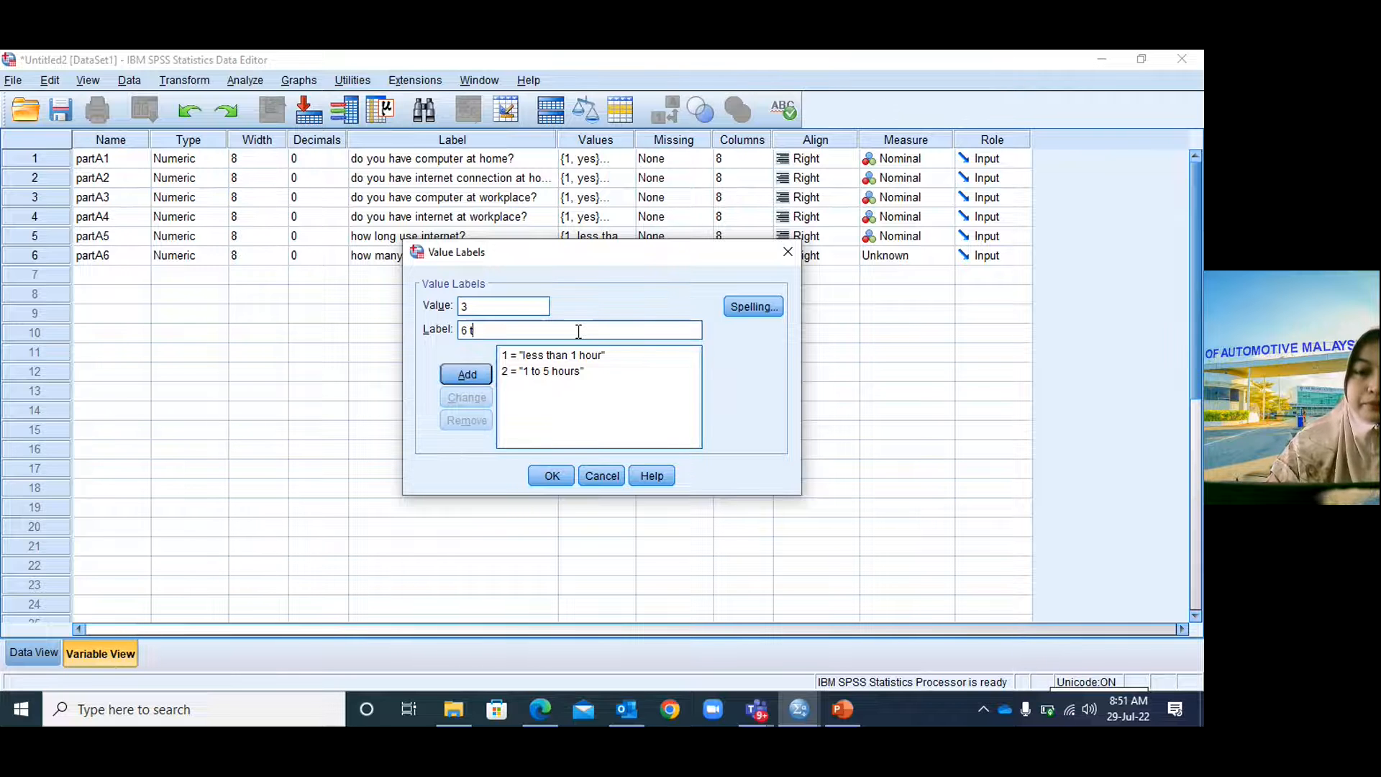
{"action": "type", "text": "o 10 hours"}
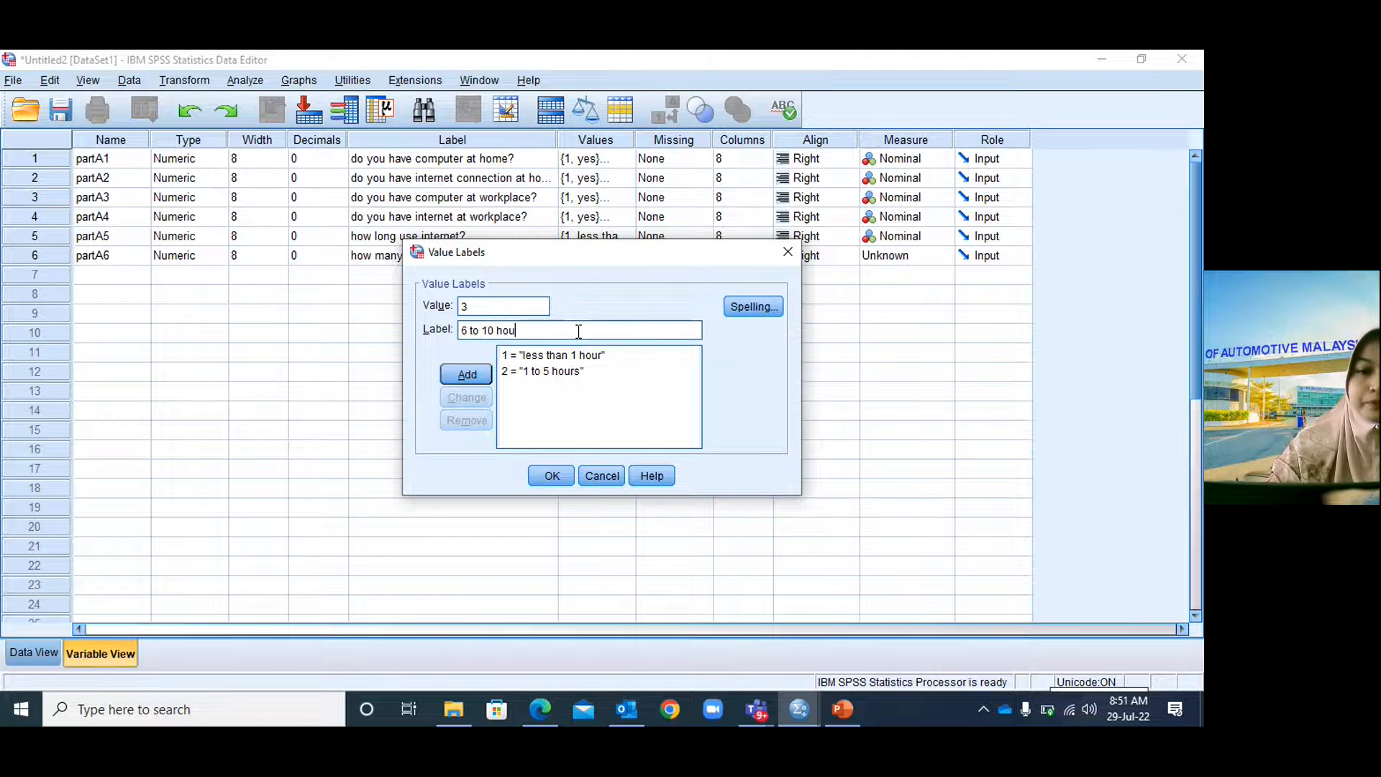
{"action": "left_click", "coordinate": [456, 376]}
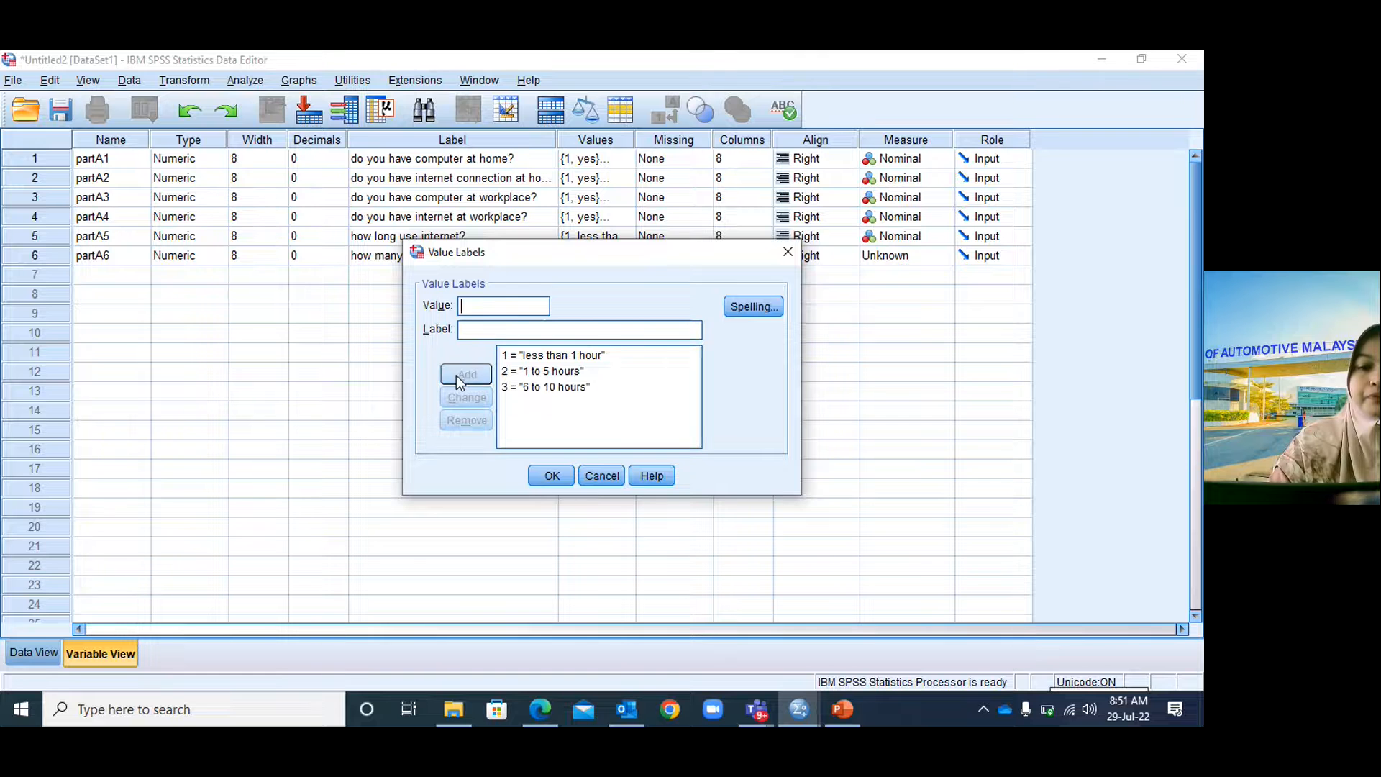
{"action": "left_click", "coordinate": [835, 710]}
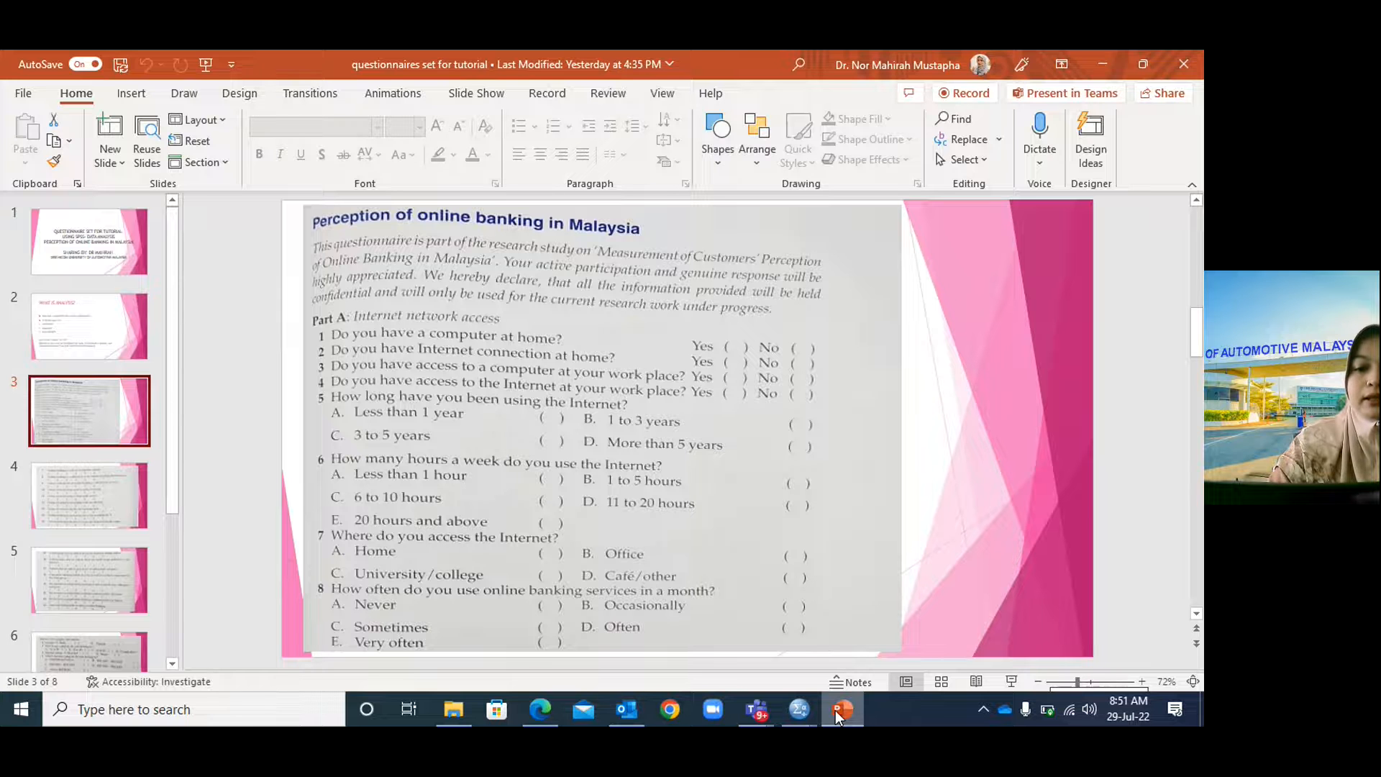
{"action": "left_click", "coordinate": [835, 710]}
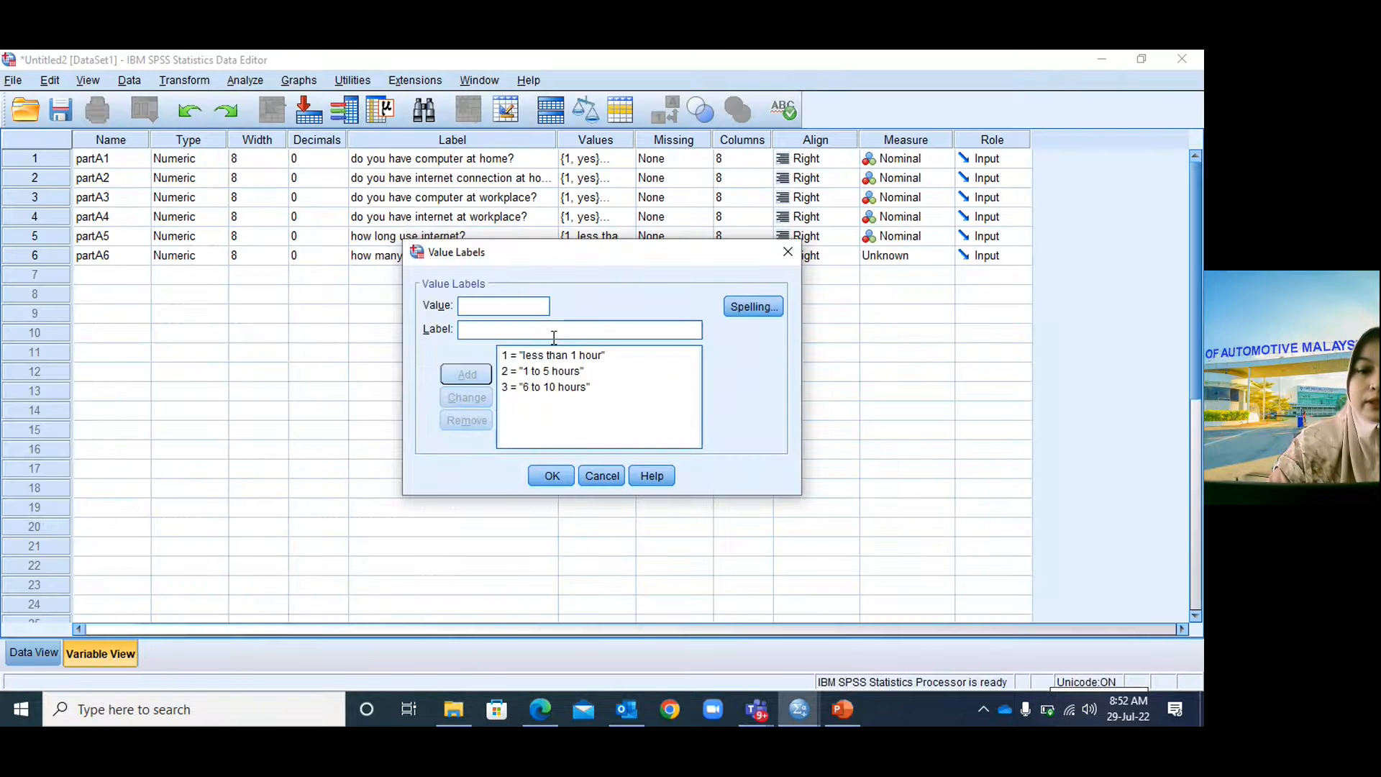
{"action": "type", "text": "4"}
{"action": "left_click", "coordinate": [532, 325]}
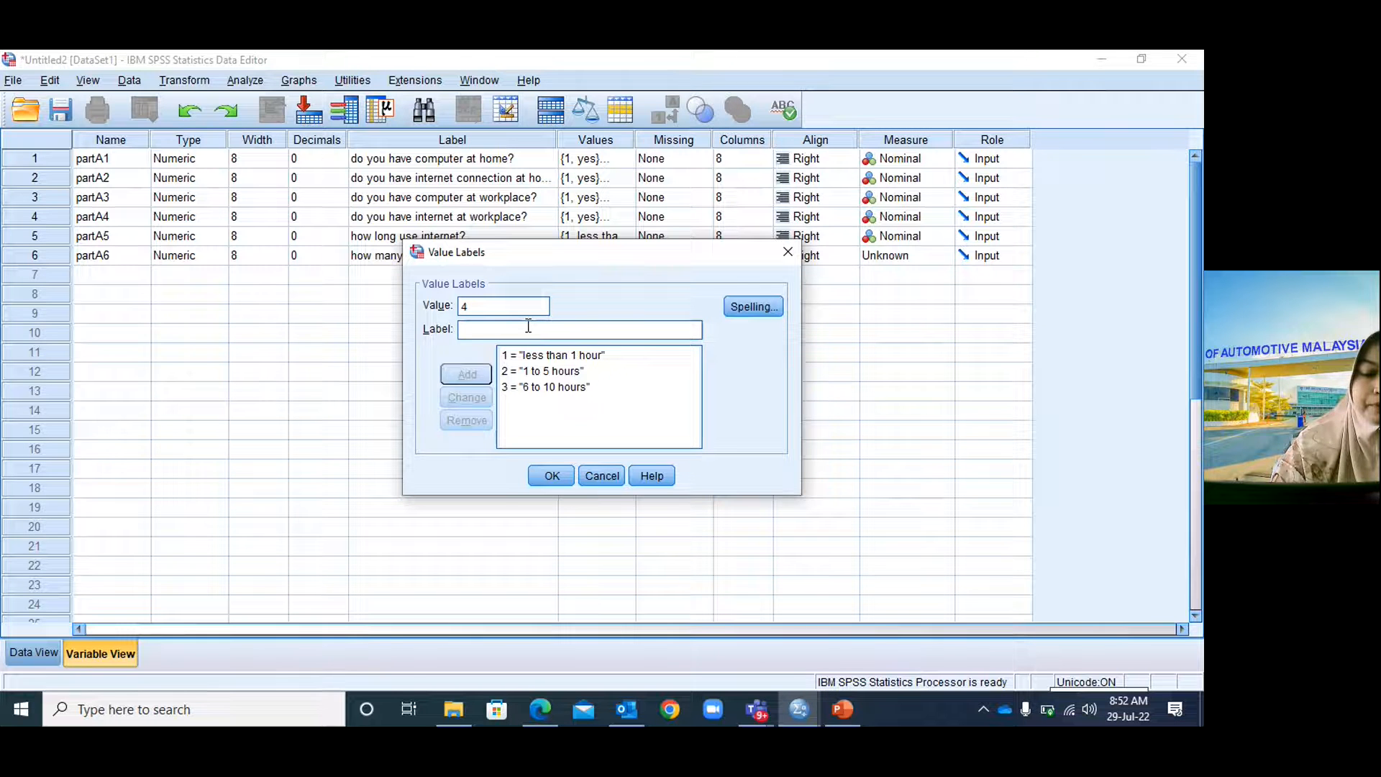
{"action": "type", "text": "11 to 20 hours"}
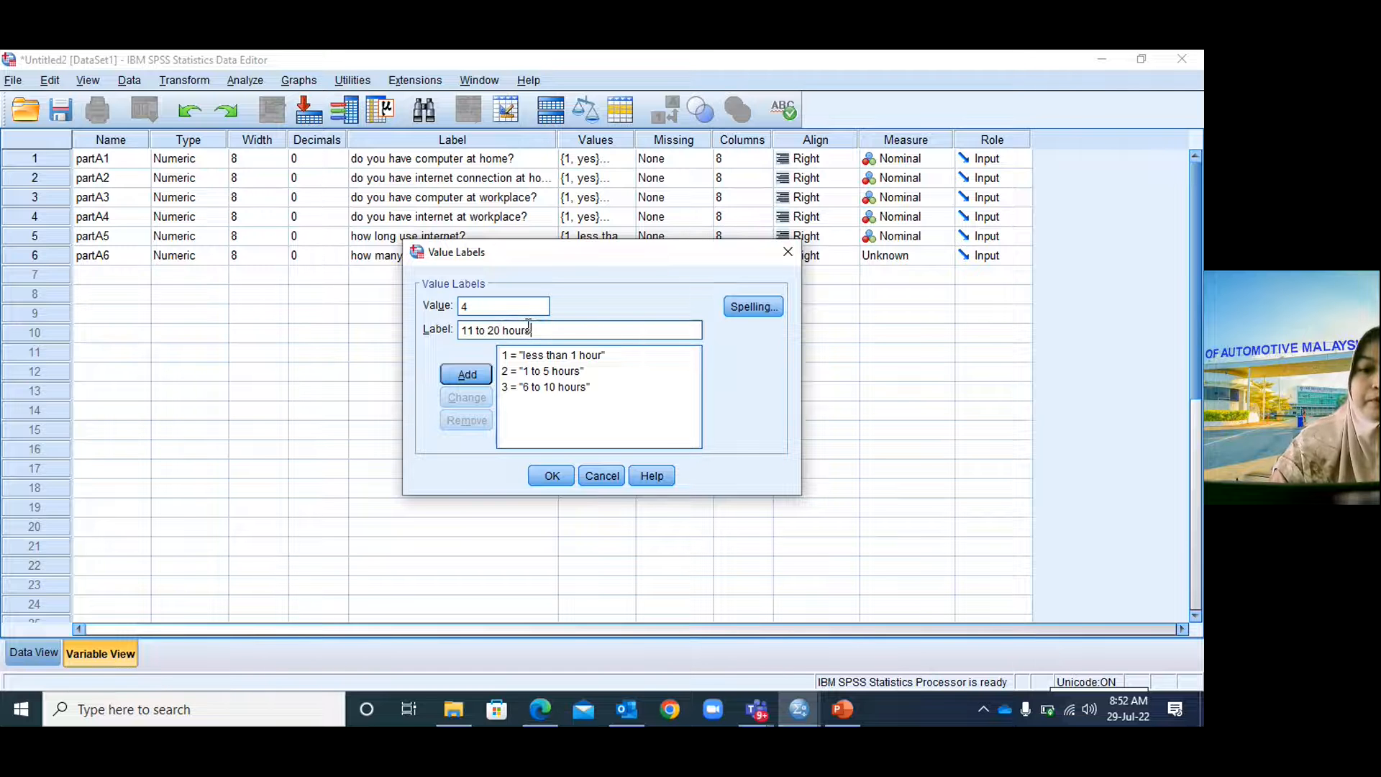
{"action": "left_click", "coordinate": [467, 374]}
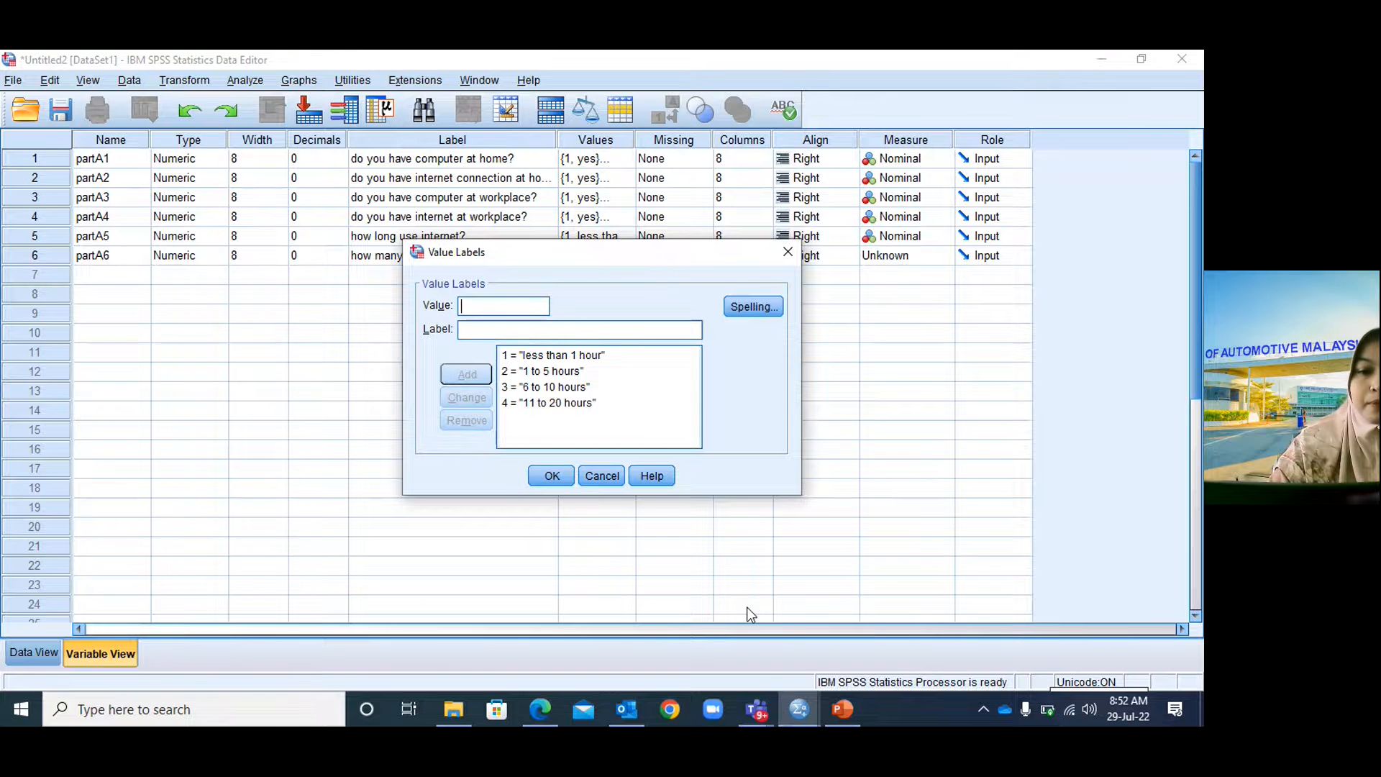
{"action": "left_click", "coordinate": [834, 712]}
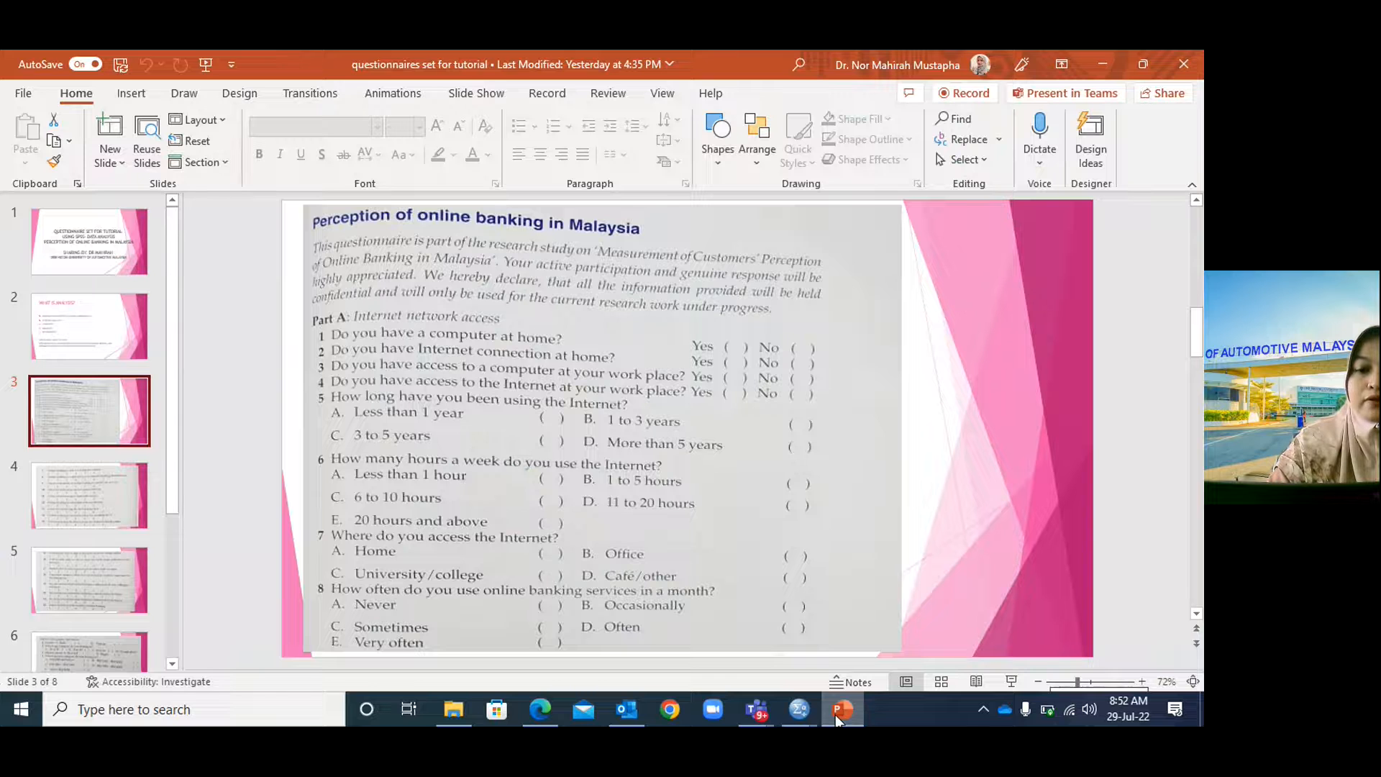
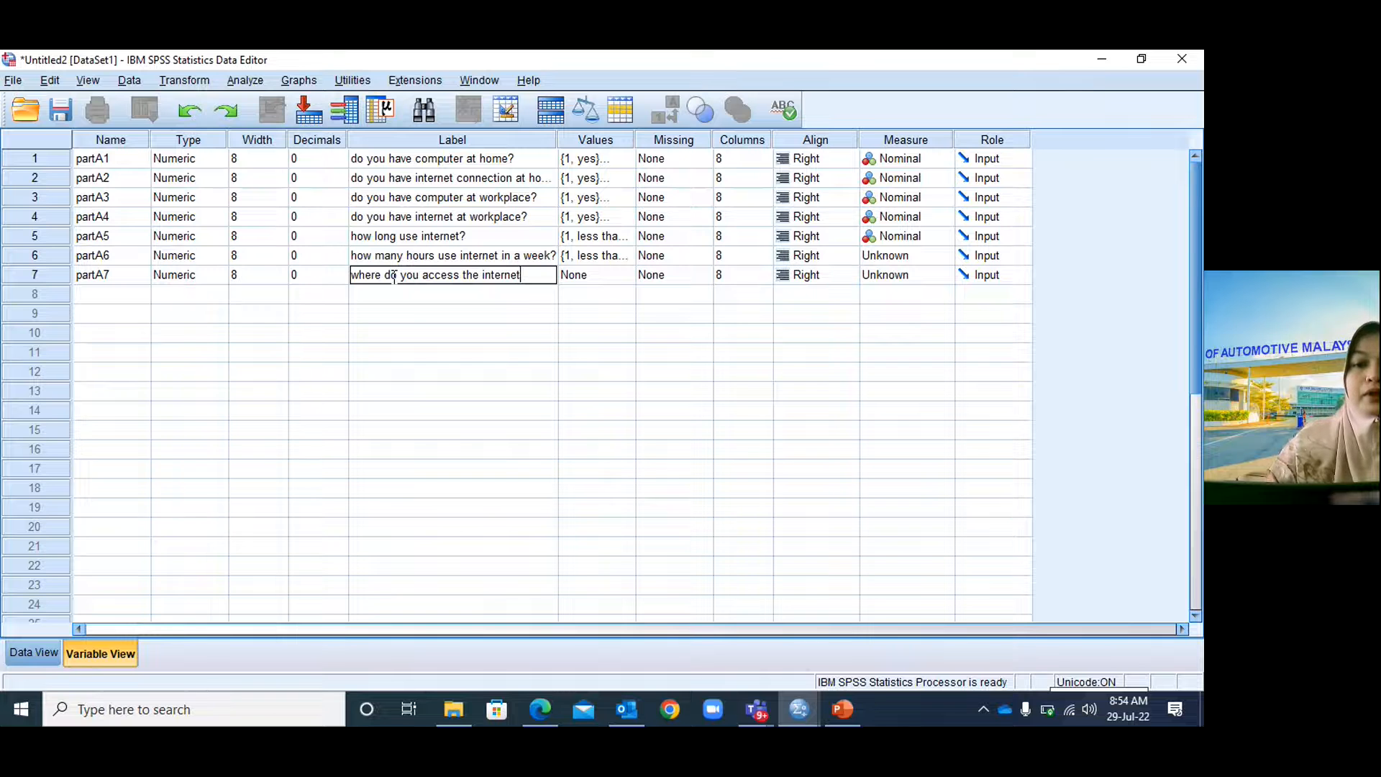
Finish the partA7 question label and rename the variable to partA71.
{"action": "left_click", "coordinate": [589, 274]}
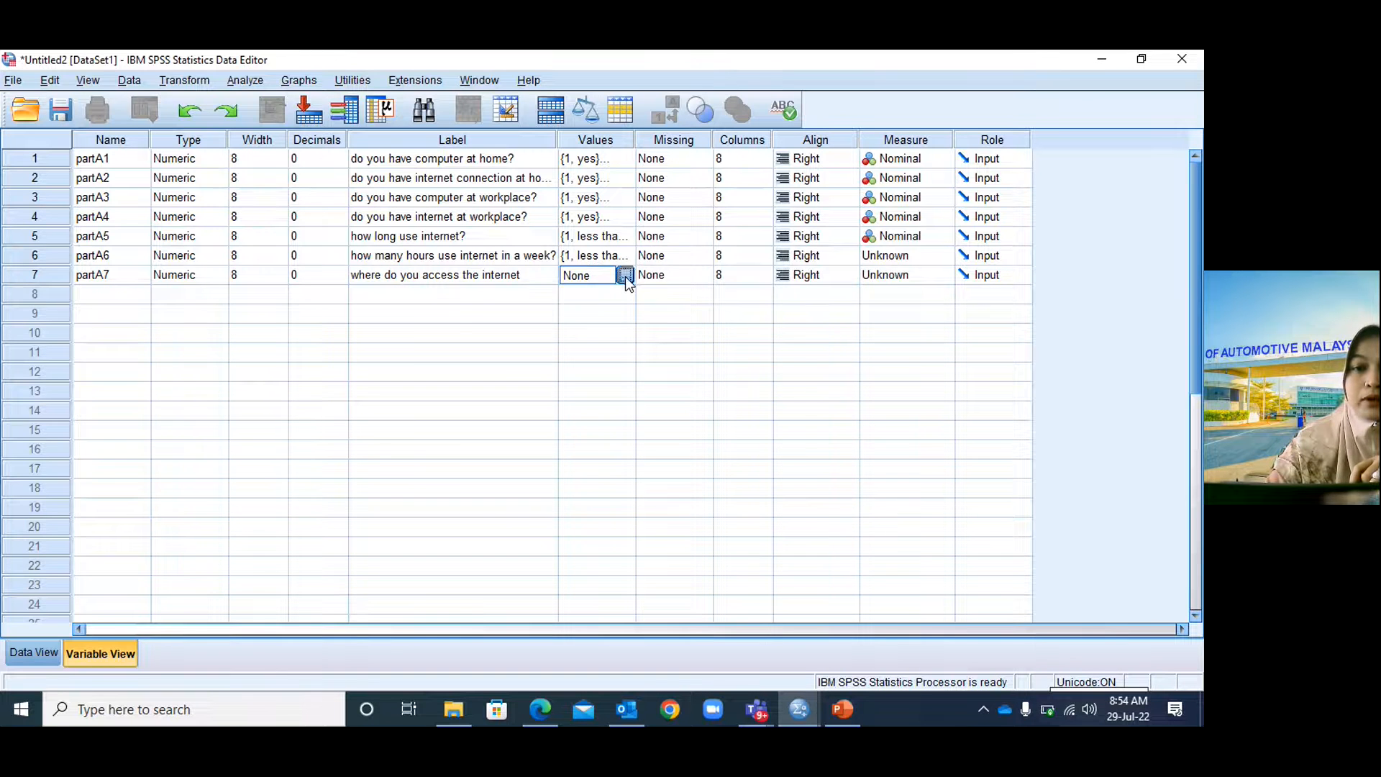
{"action": "left_click", "coordinate": [625, 276]}
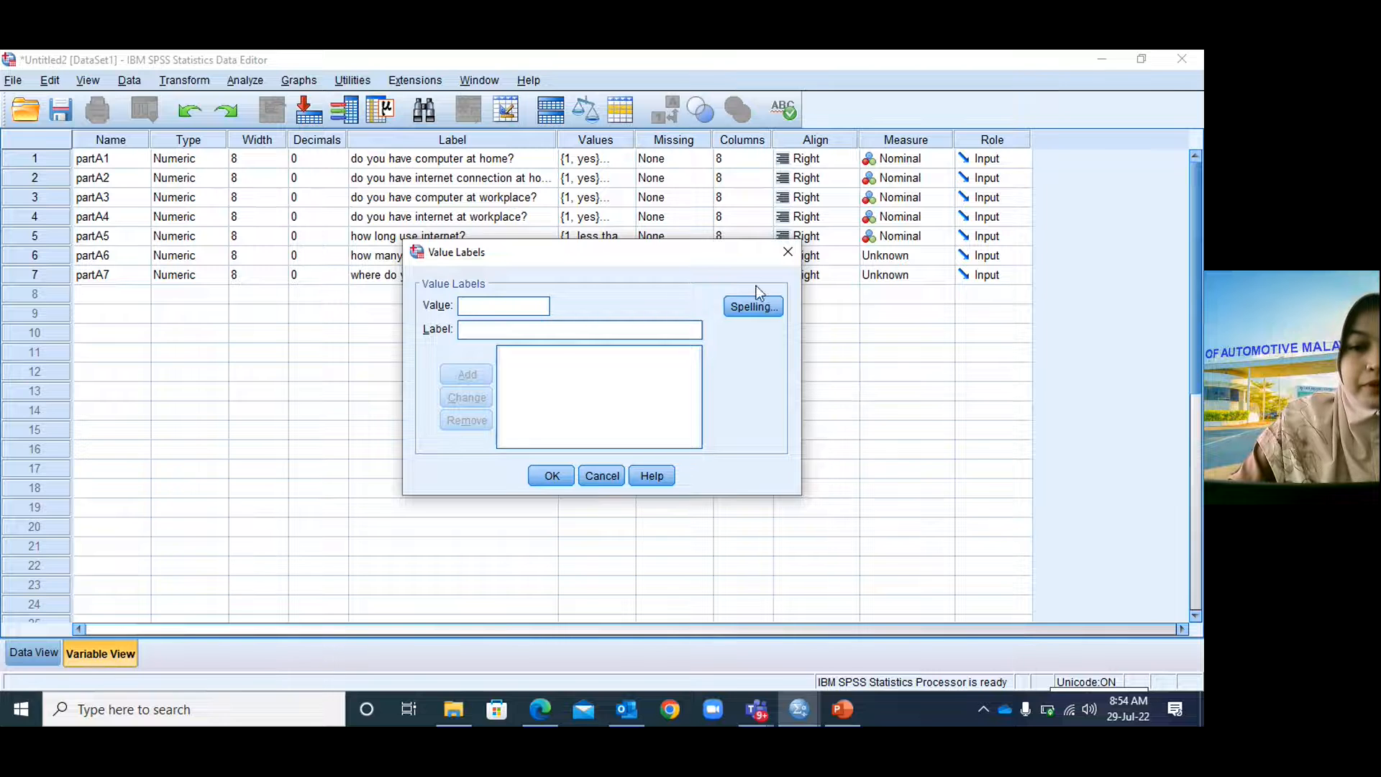
{"action": "left_click", "coordinate": [786, 252]}
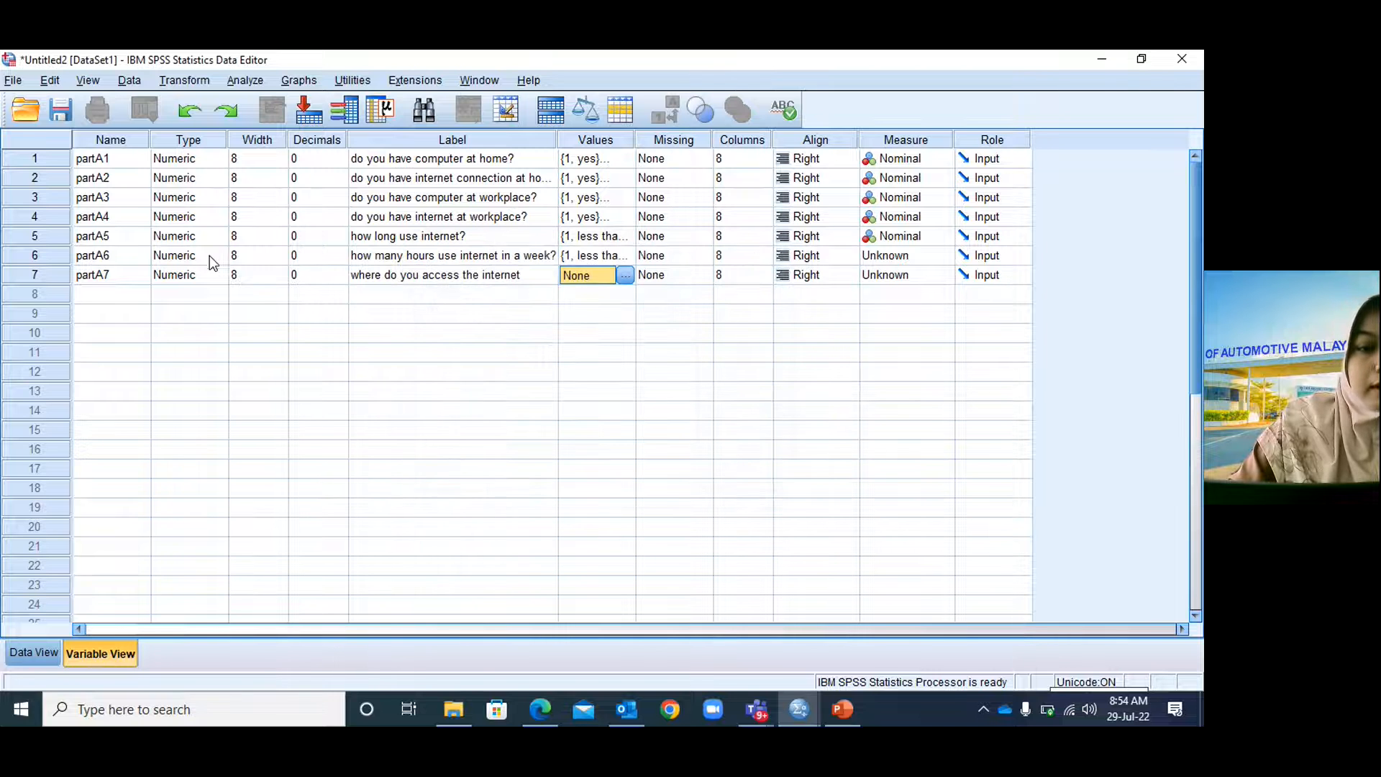
{"action": "left_click", "coordinate": [136, 277]}
{"action": "double_click", "coordinate": [133, 274]}
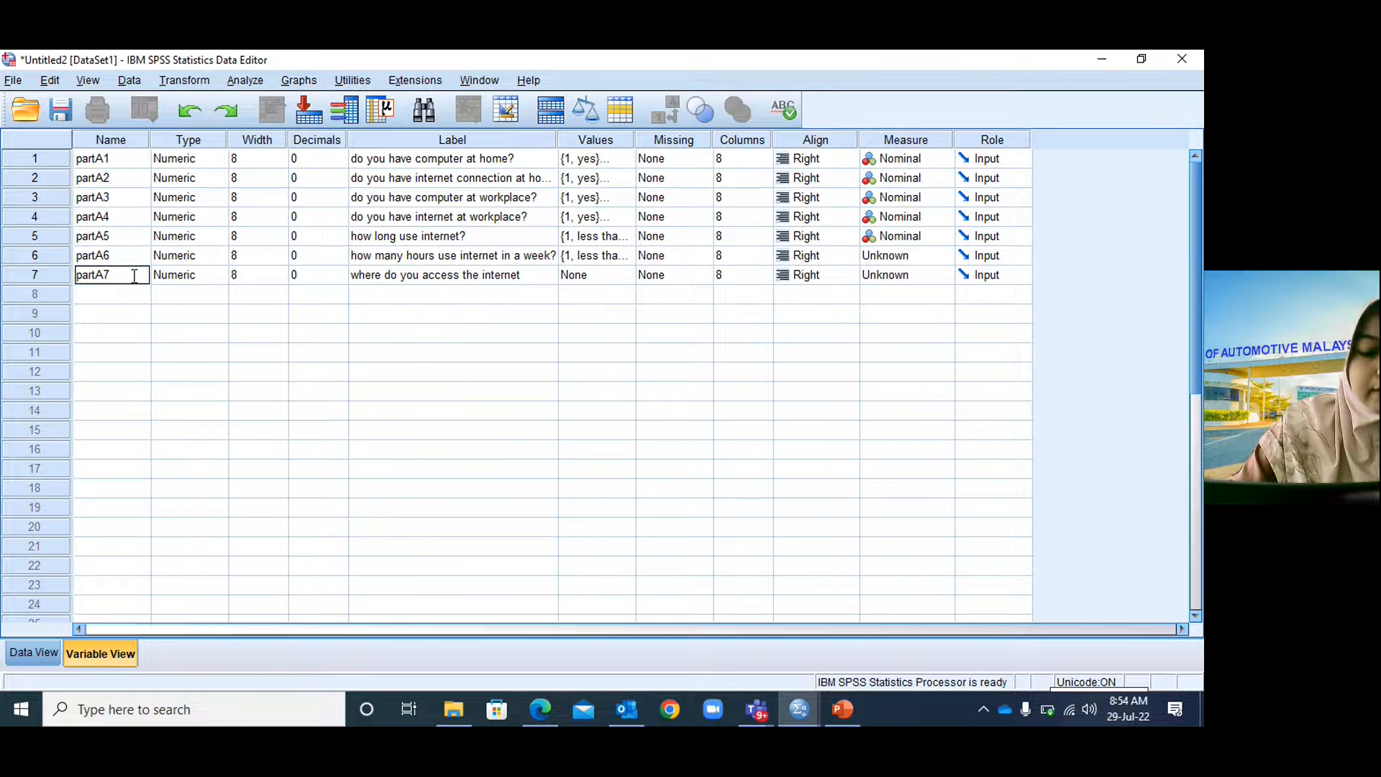
{"action": "type", "text": "1"}
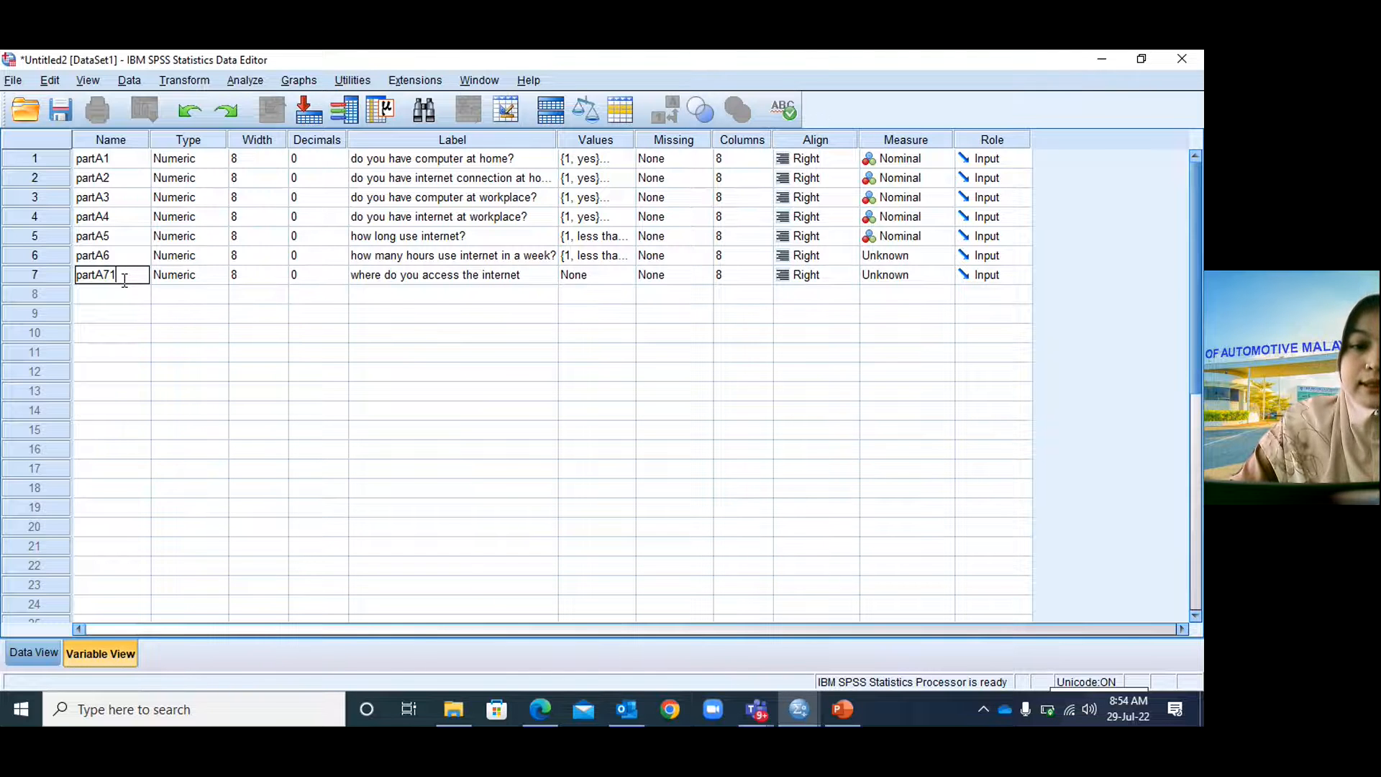
{"action": "left_click", "coordinate": [583, 277]}
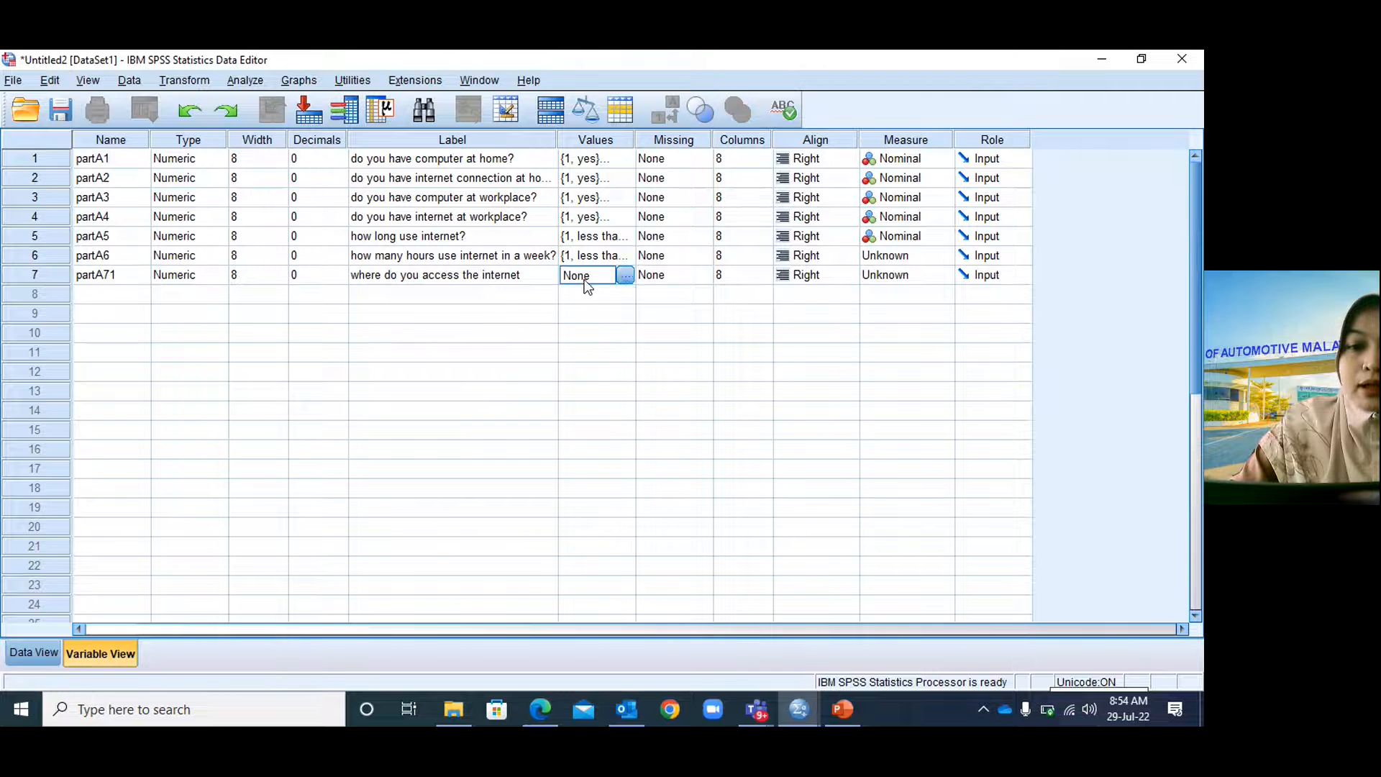
Give partA71 value labels 1 = yes and 2 = no.
{"action": "left_click", "coordinate": [624, 277]}
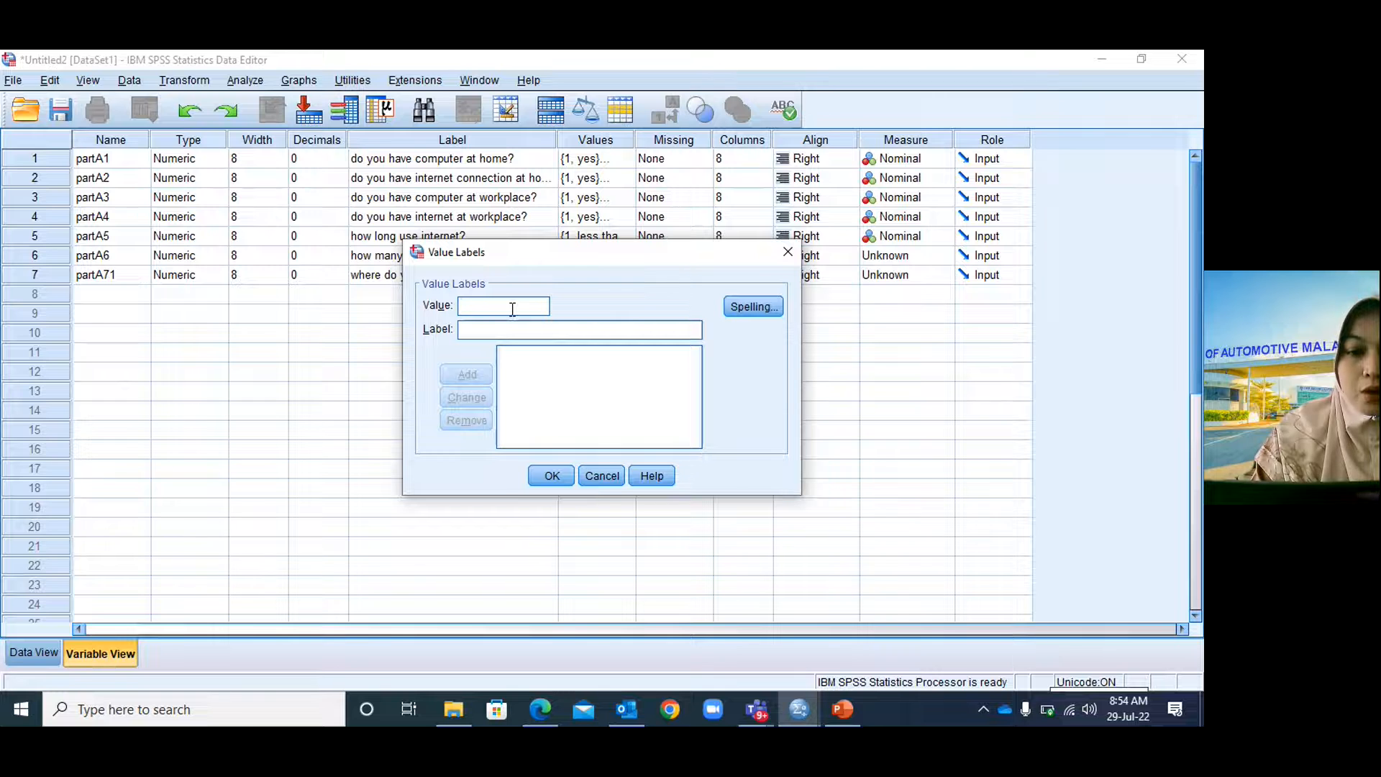
{"action": "type", "text": "1"}
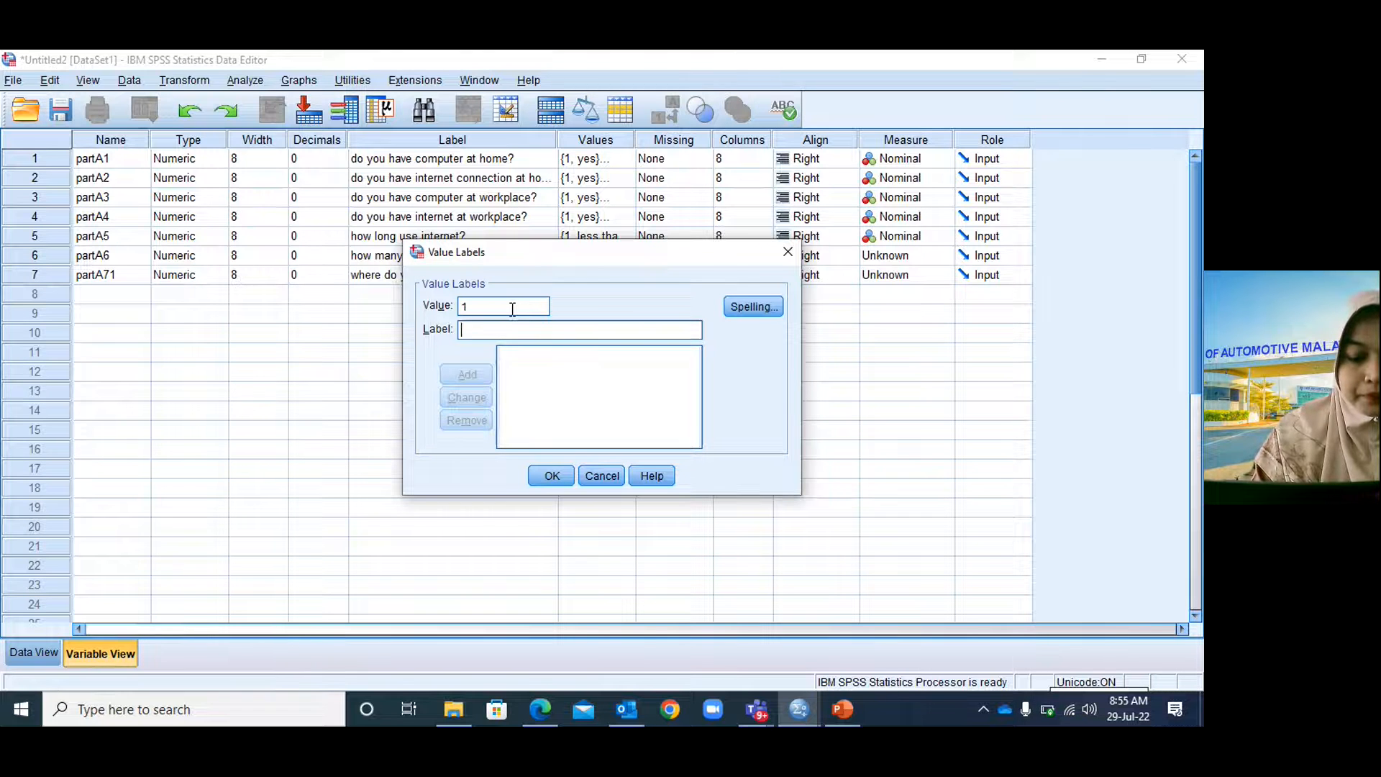
{"action": "type", "text": "yes"}
{"action": "left_click", "coordinate": [468, 374]}
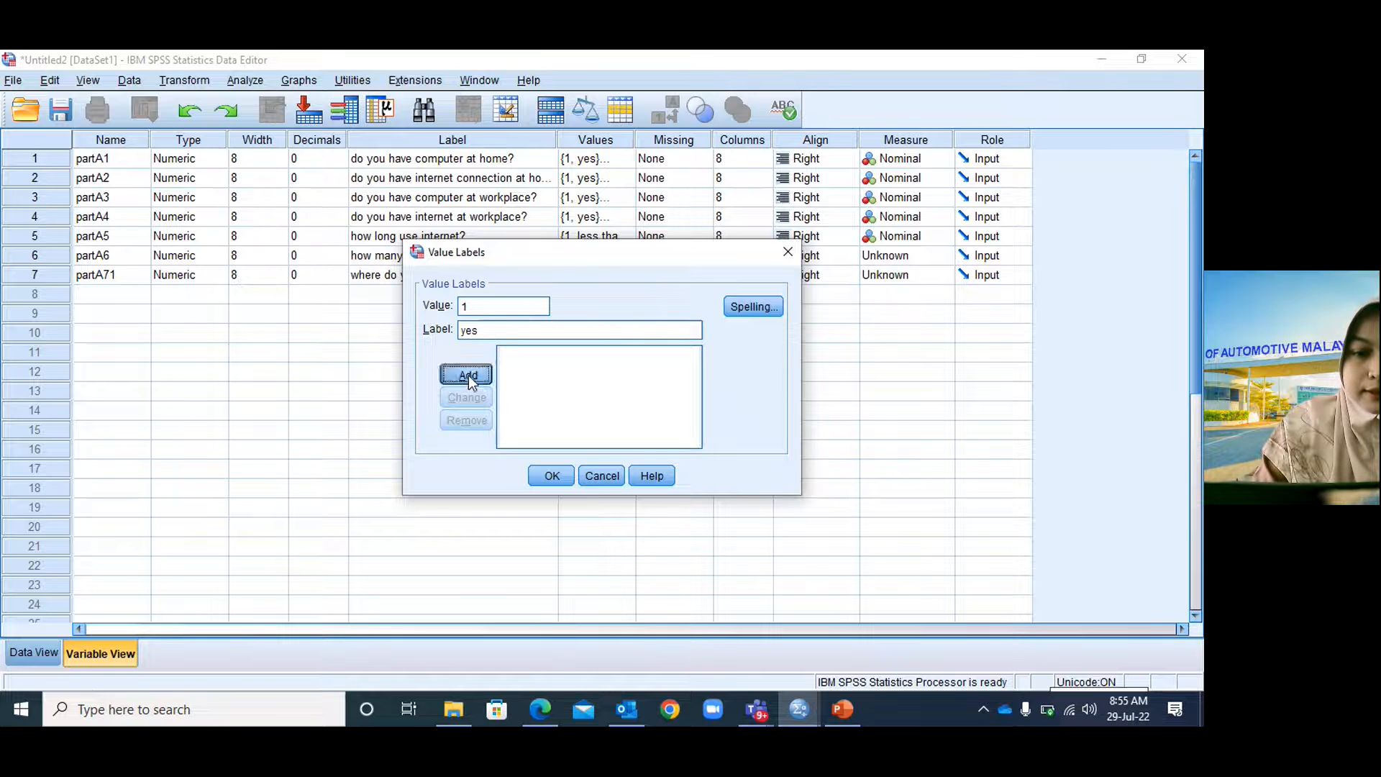
{"action": "type", "text": "2"}
{"action": "left_click", "coordinate": [481, 326]}
{"action": "type", "text": "no"}
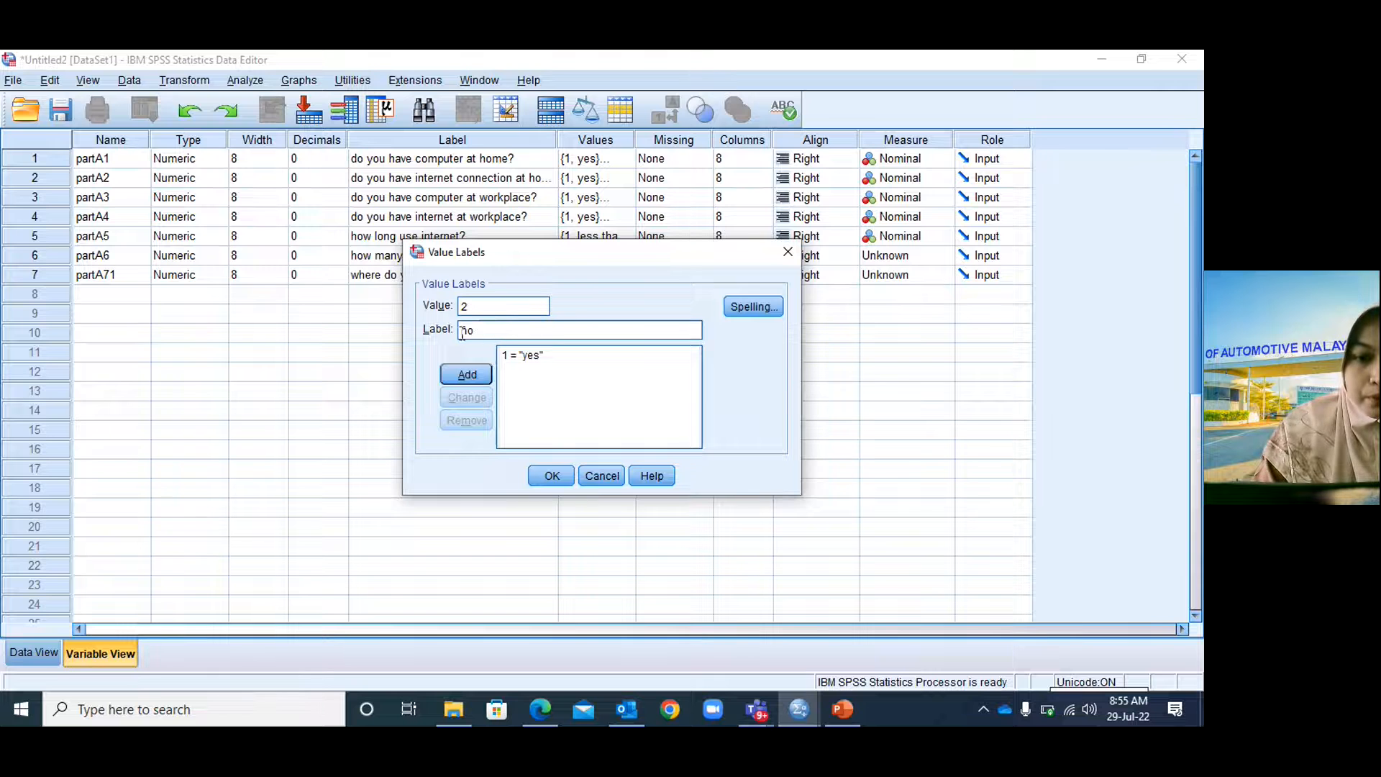
{"action": "left_click", "coordinate": [453, 370]}
{"action": "left_click", "coordinate": [558, 471]}
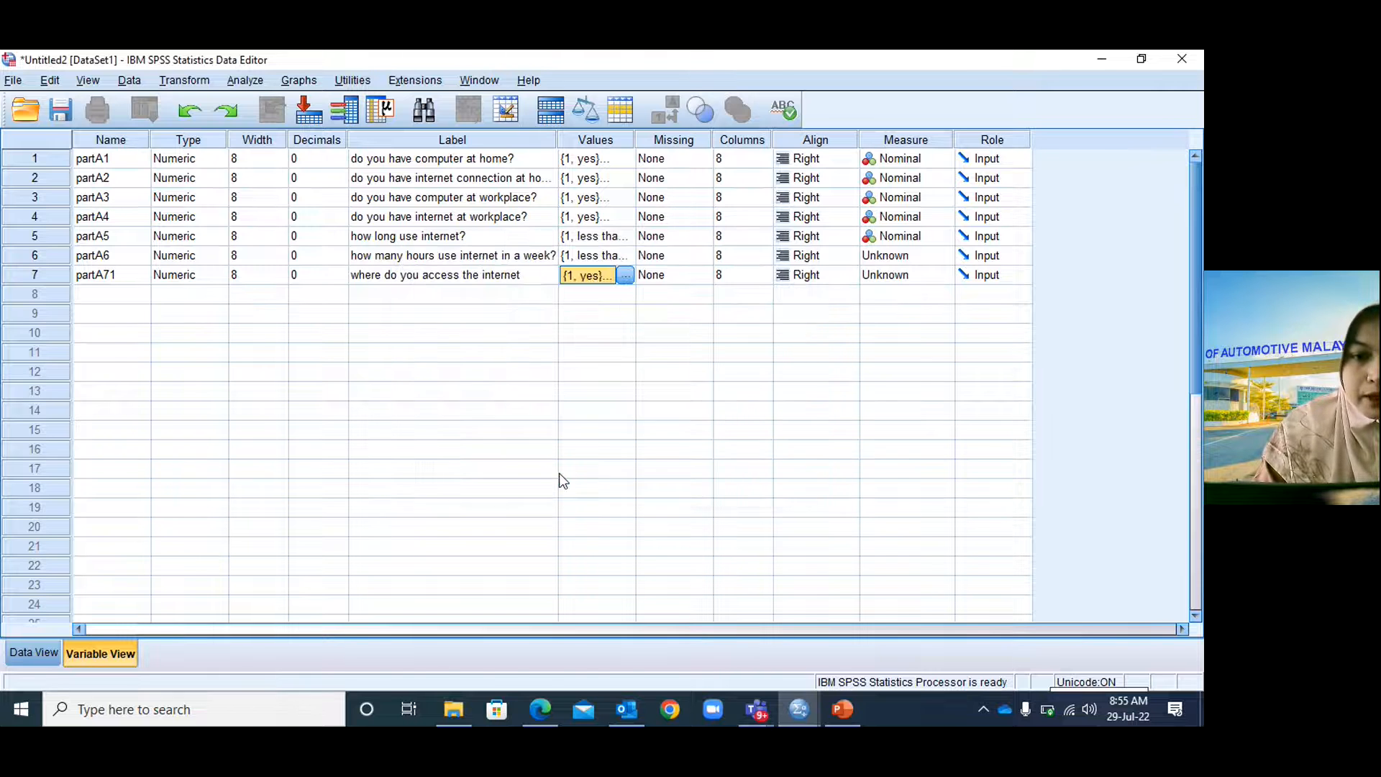
Append '- home' to partA71's label and recheck its value labels.
{"action": "left_click", "coordinate": [522, 284]}
{"action": "double_click", "coordinate": [526, 281]}
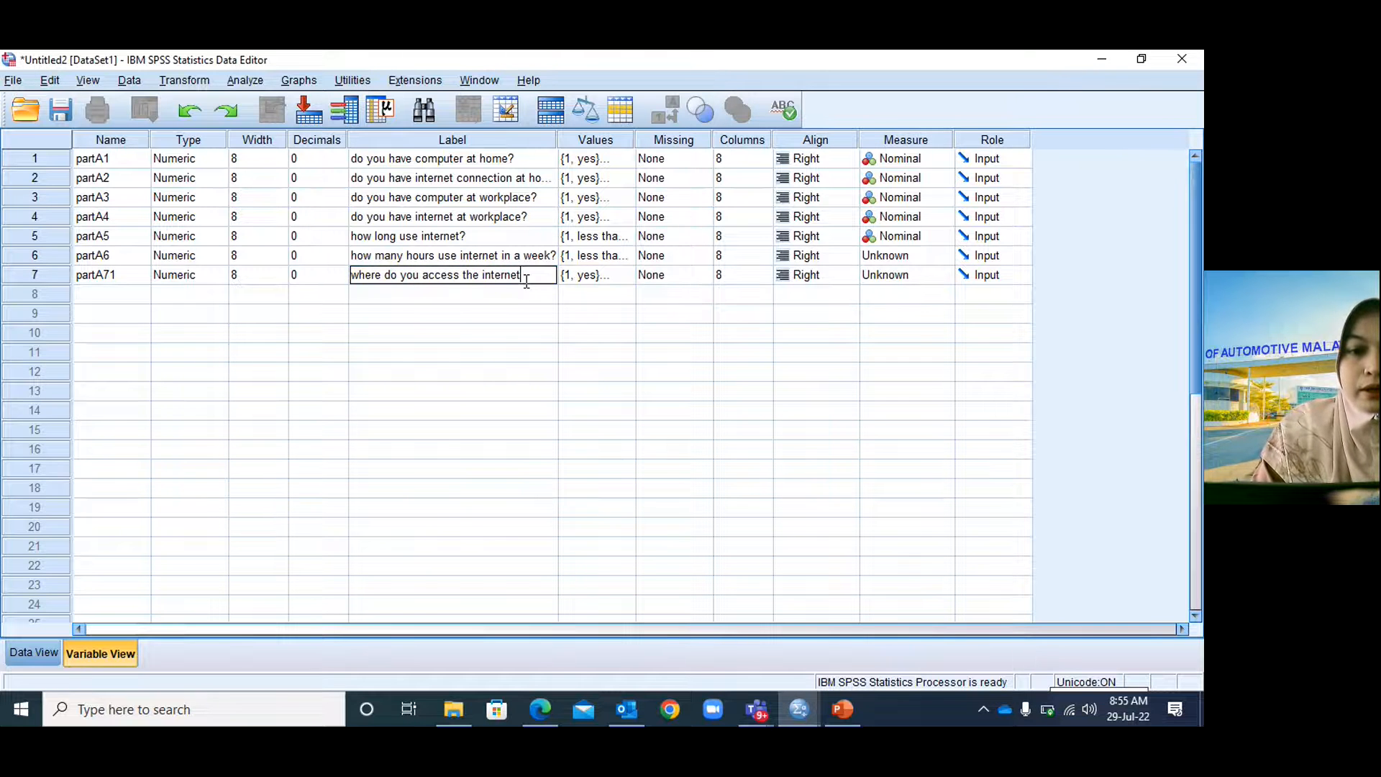
{"action": "type", "text": "- home"}
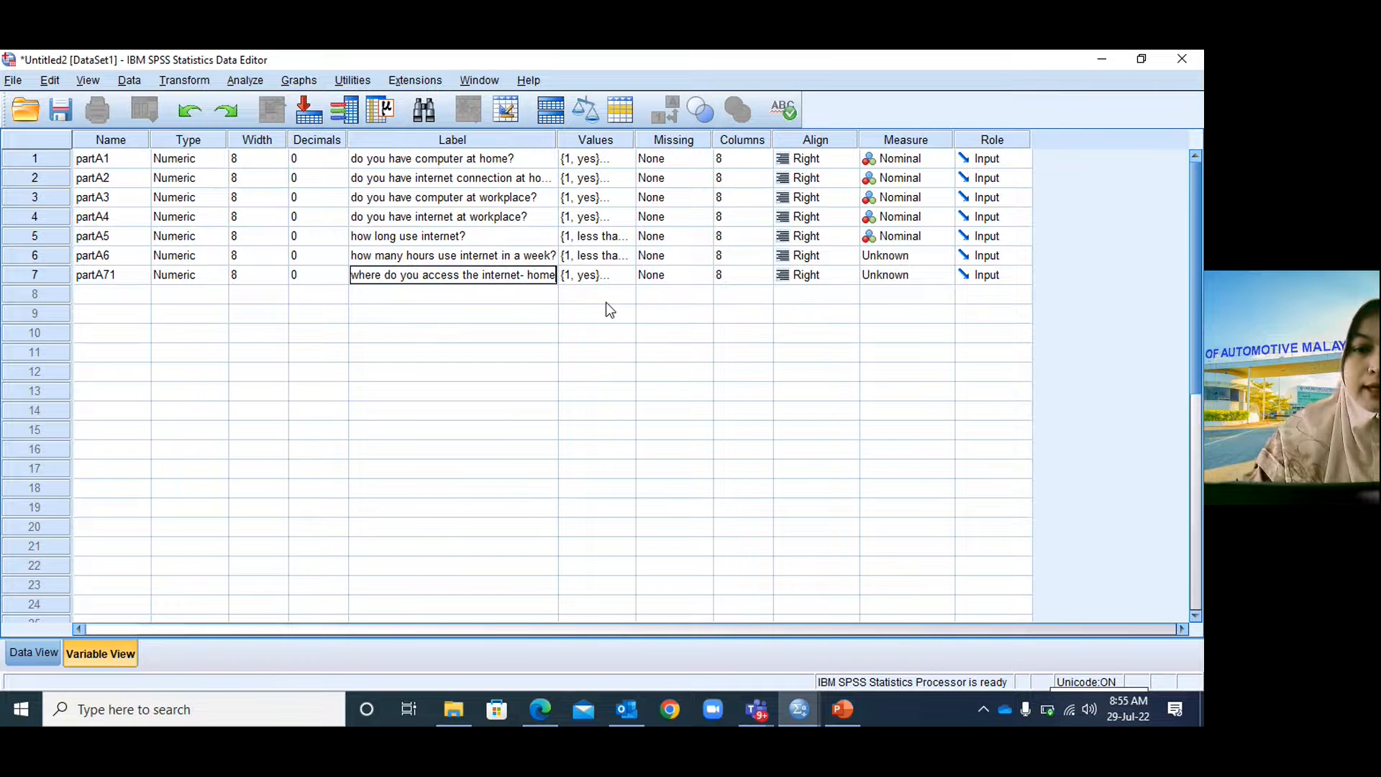
{"action": "left_click", "coordinate": [627, 279]}
{"action": "left_click", "coordinate": [624, 280]}
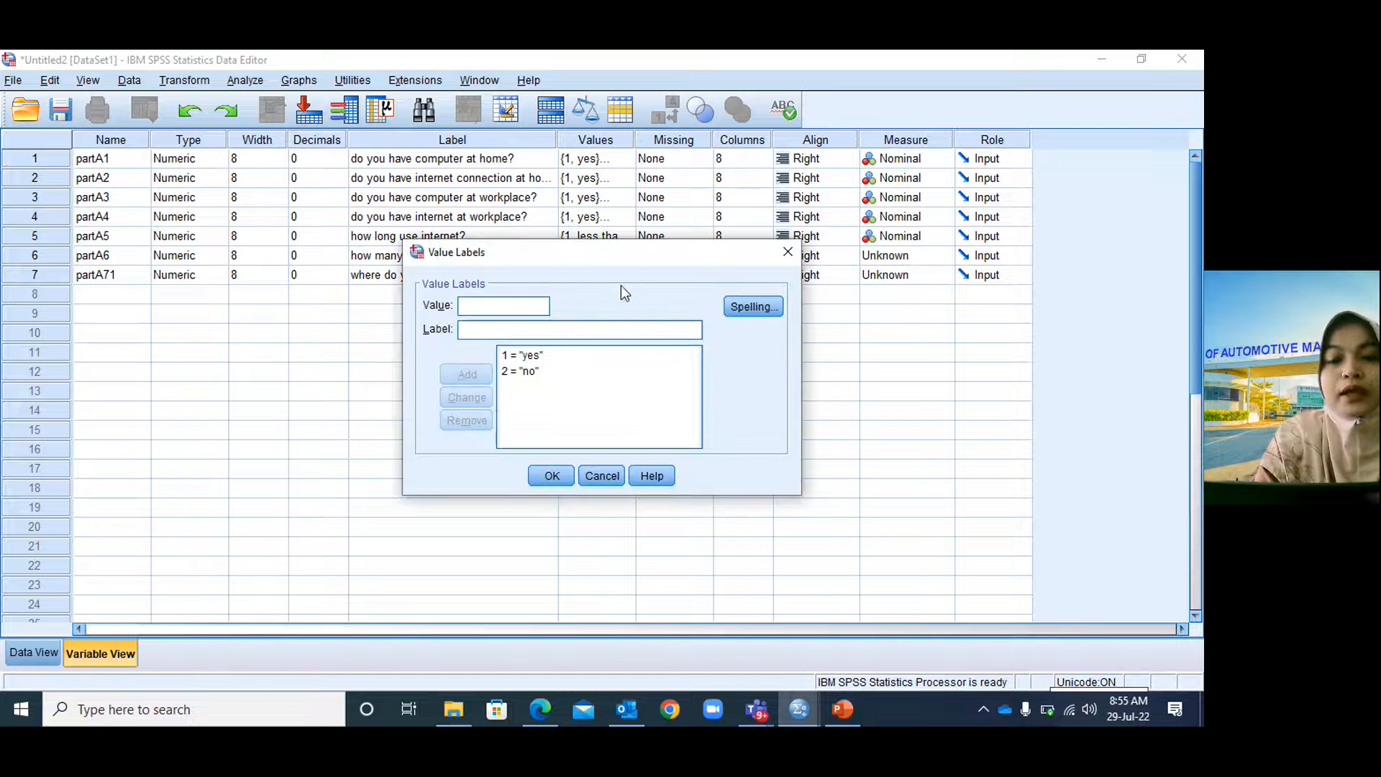
{"action": "left_click", "coordinate": [786, 253]}
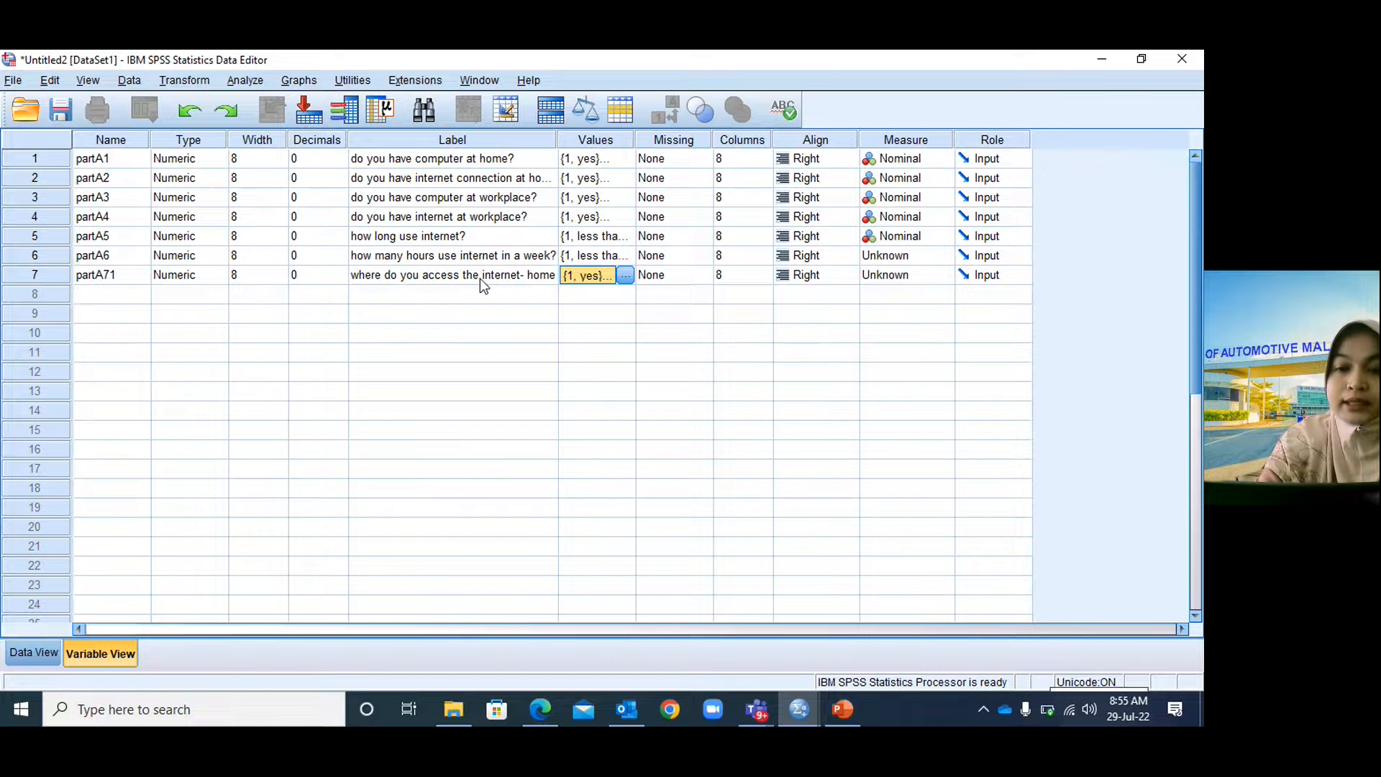
Set the measure of partA6 and partA71 to Nominal.
{"action": "left_click", "coordinate": [899, 257]}
{"action": "left_click", "coordinate": [914, 309]}
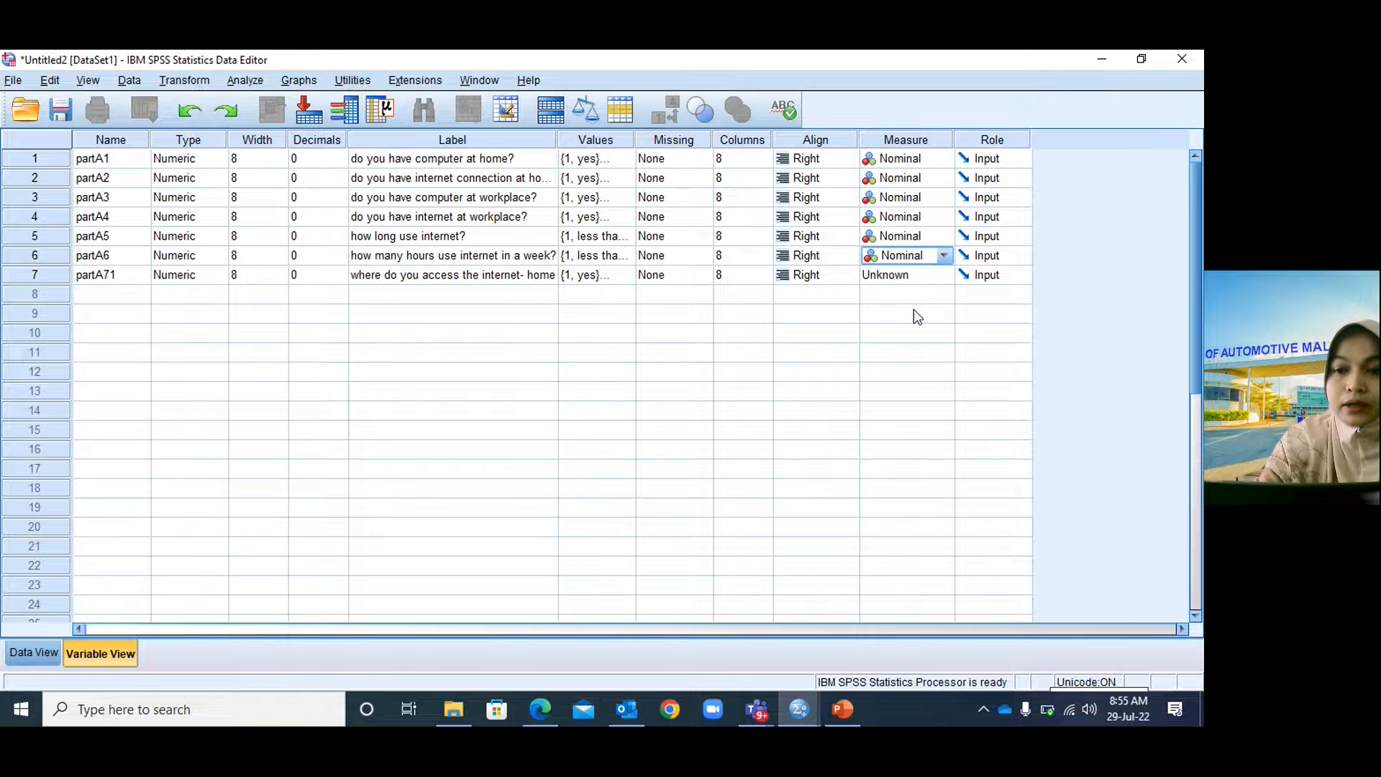
{"action": "left_click", "coordinate": [923, 276]}
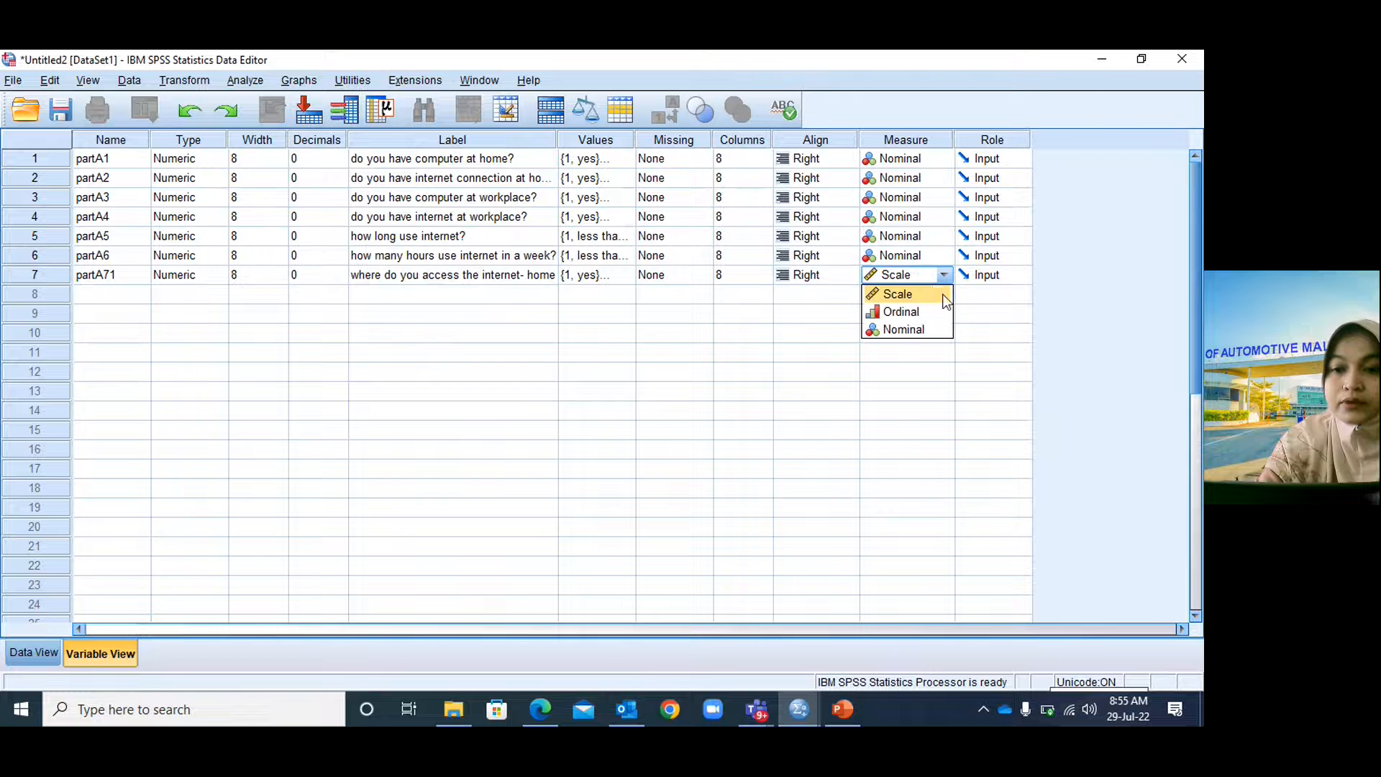
{"action": "left_click", "coordinate": [922, 330]}
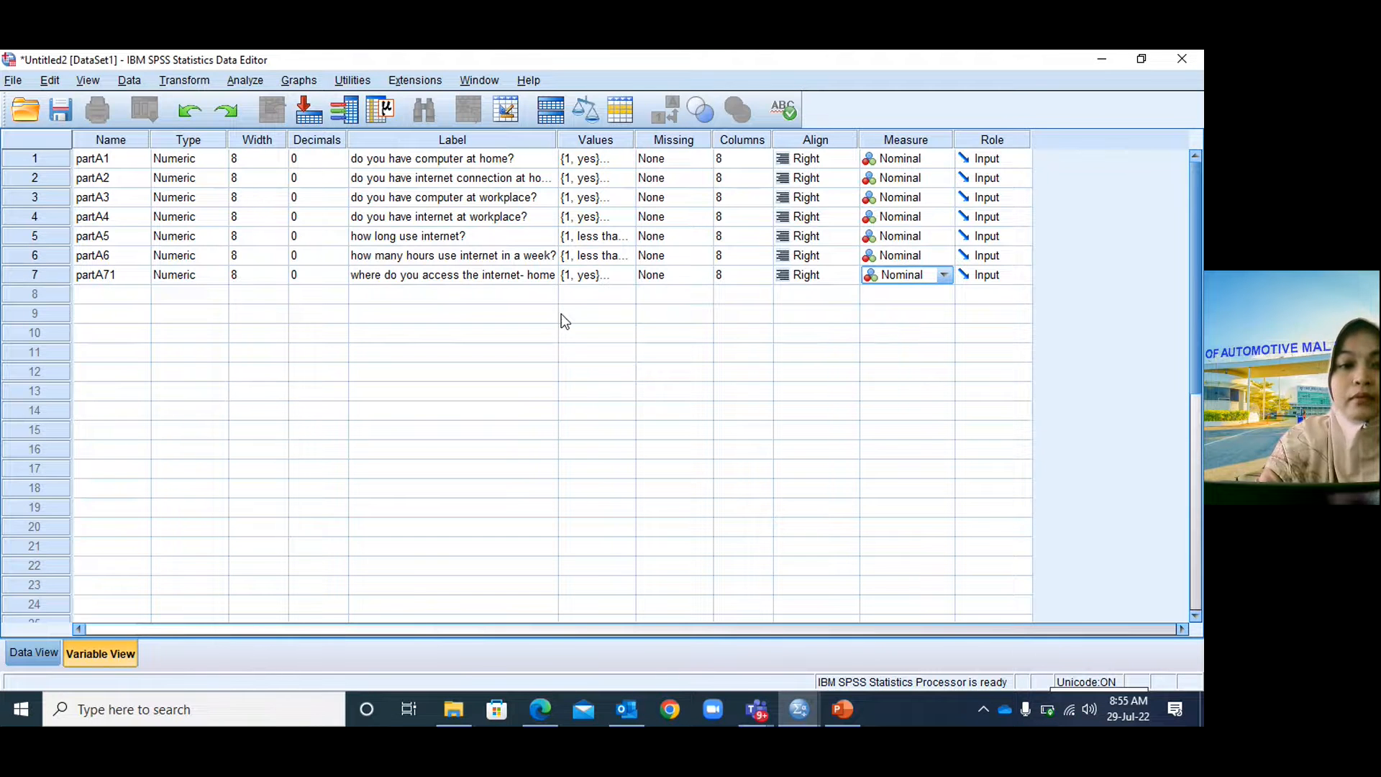
{"action": "left_click", "coordinate": [120, 296]}
Create variable partA72 in row 8 with 0 decimals.
{"action": "left_click", "coordinate": [121, 296]}
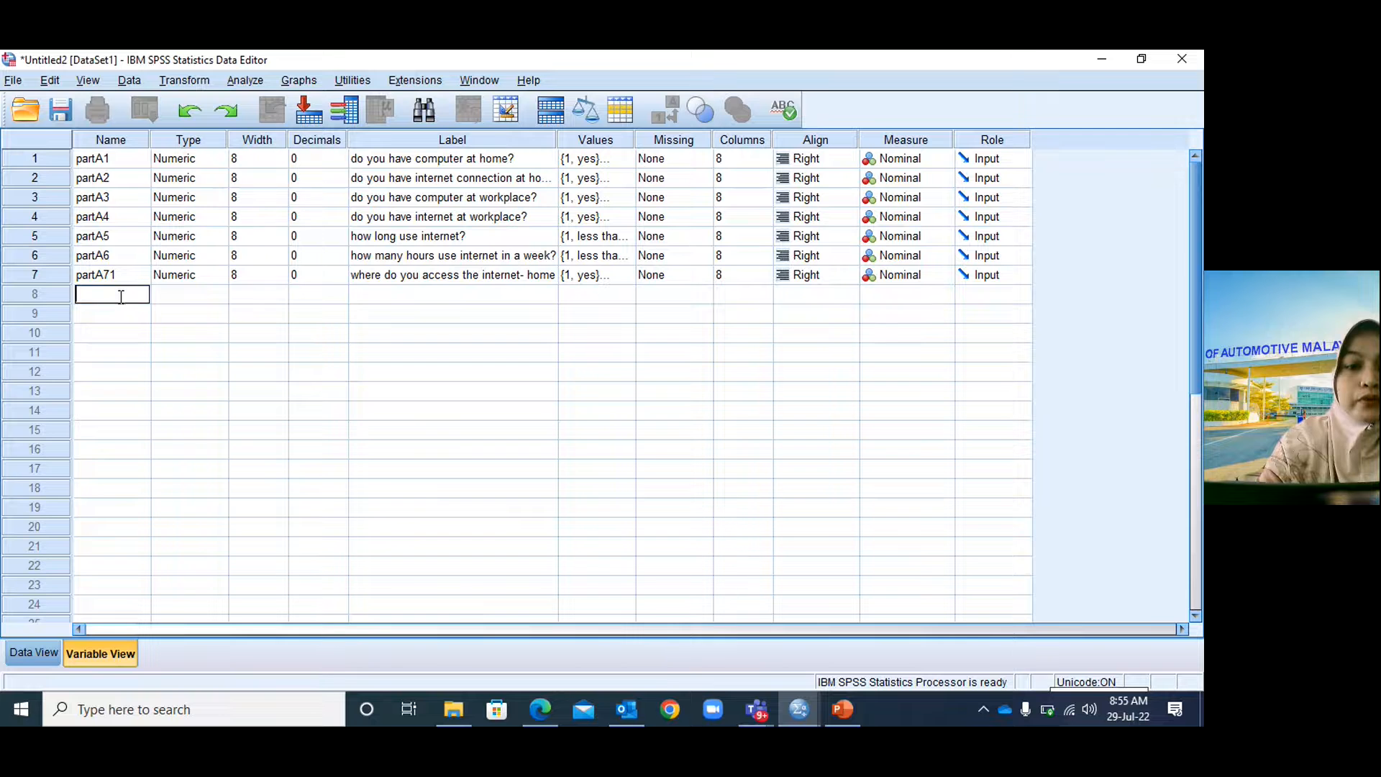
{"action": "type", "text": "partA"}
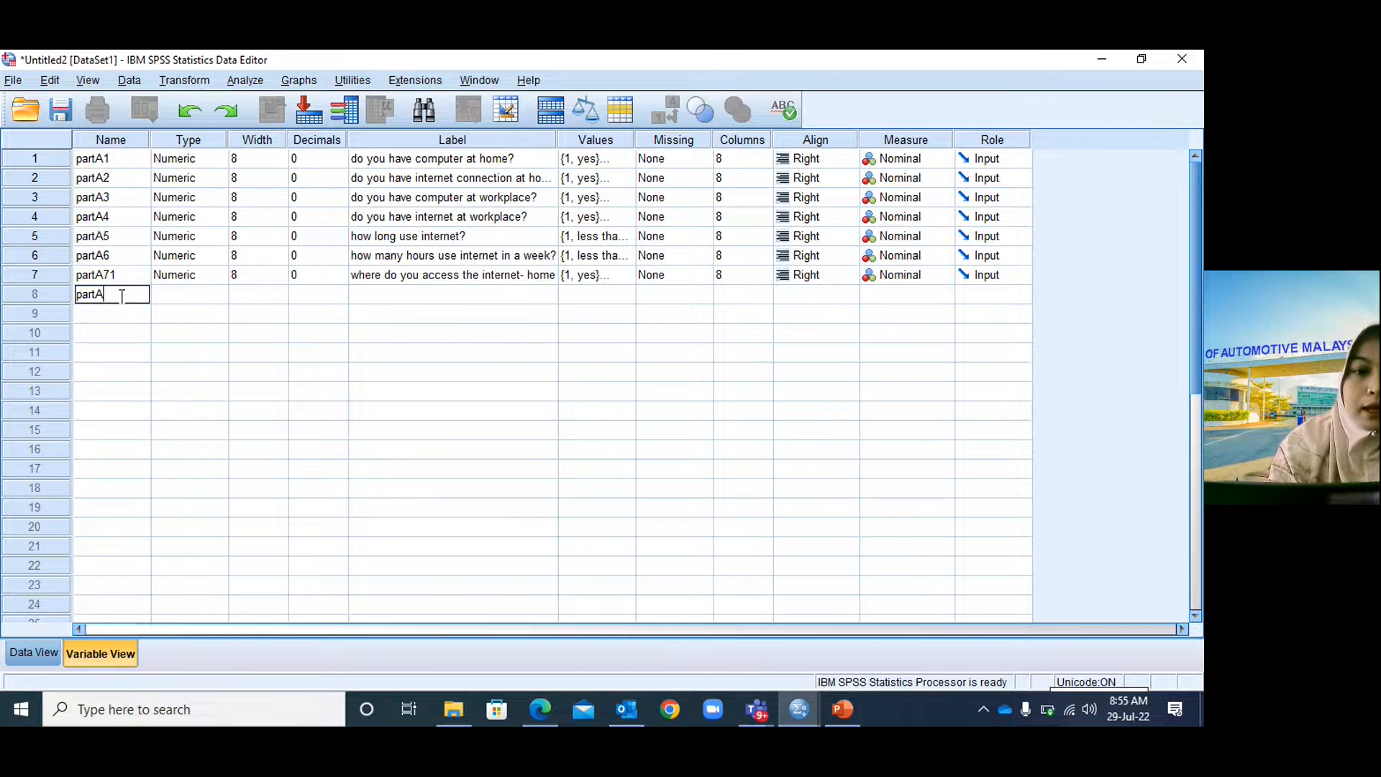
{"action": "type", "text": "72"}
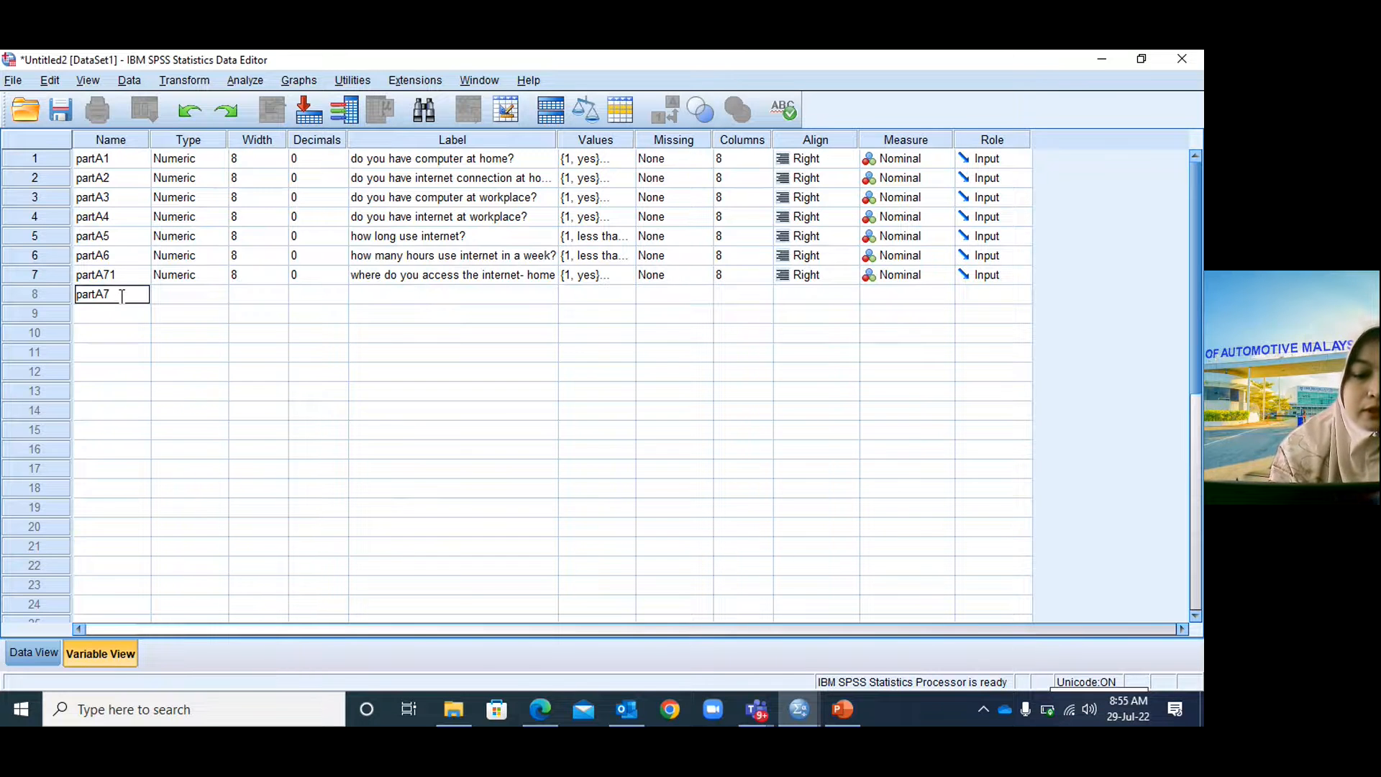
{"action": "left_click", "coordinate": [167, 290]}
{"action": "left_click", "coordinate": [289, 295]}
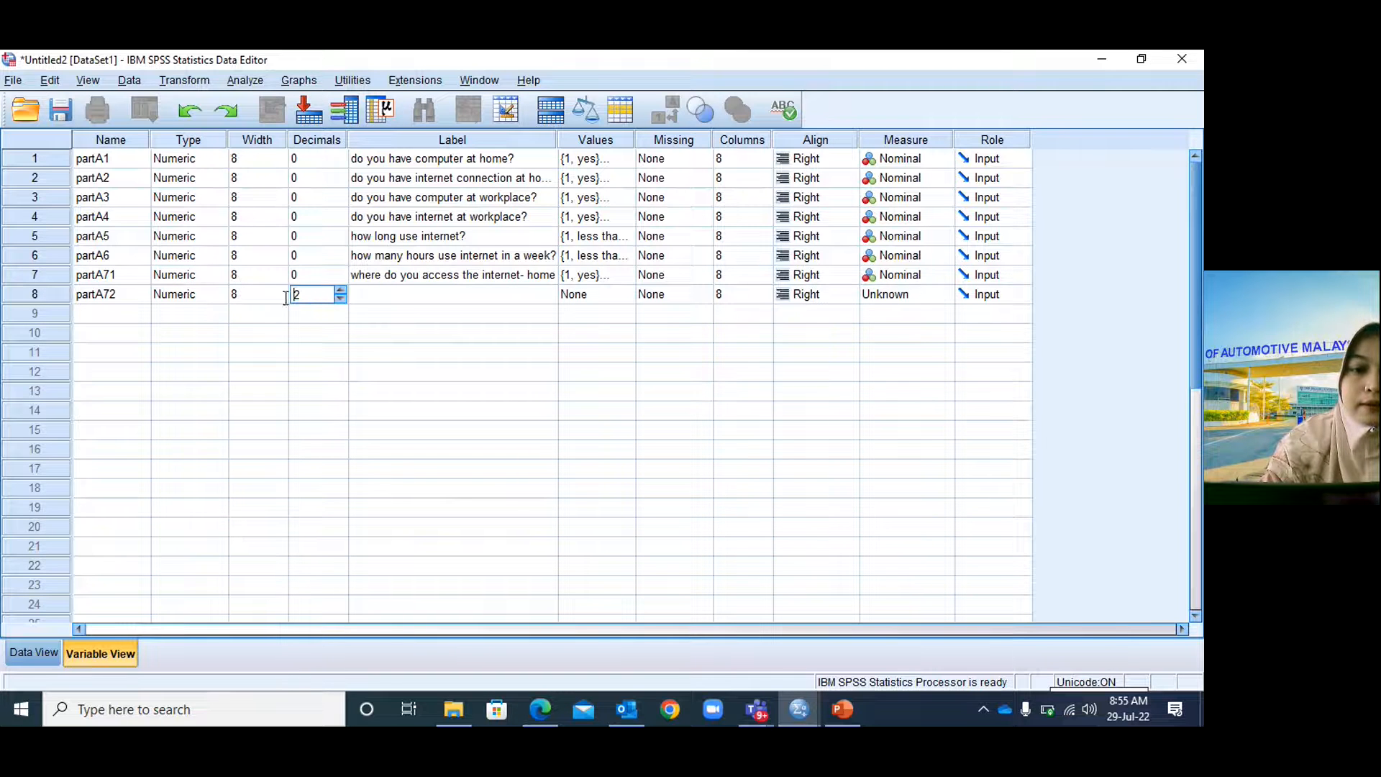
{"action": "left_click_drag", "start_coordinate": [303, 293], "coordinate": [233, 291]}
{"action": "type", "text": "0"}
Label partA72 'where do you access the internet-', checking question 7 on the questionnaire slide.
{"action": "left_click", "coordinate": [390, 292]}
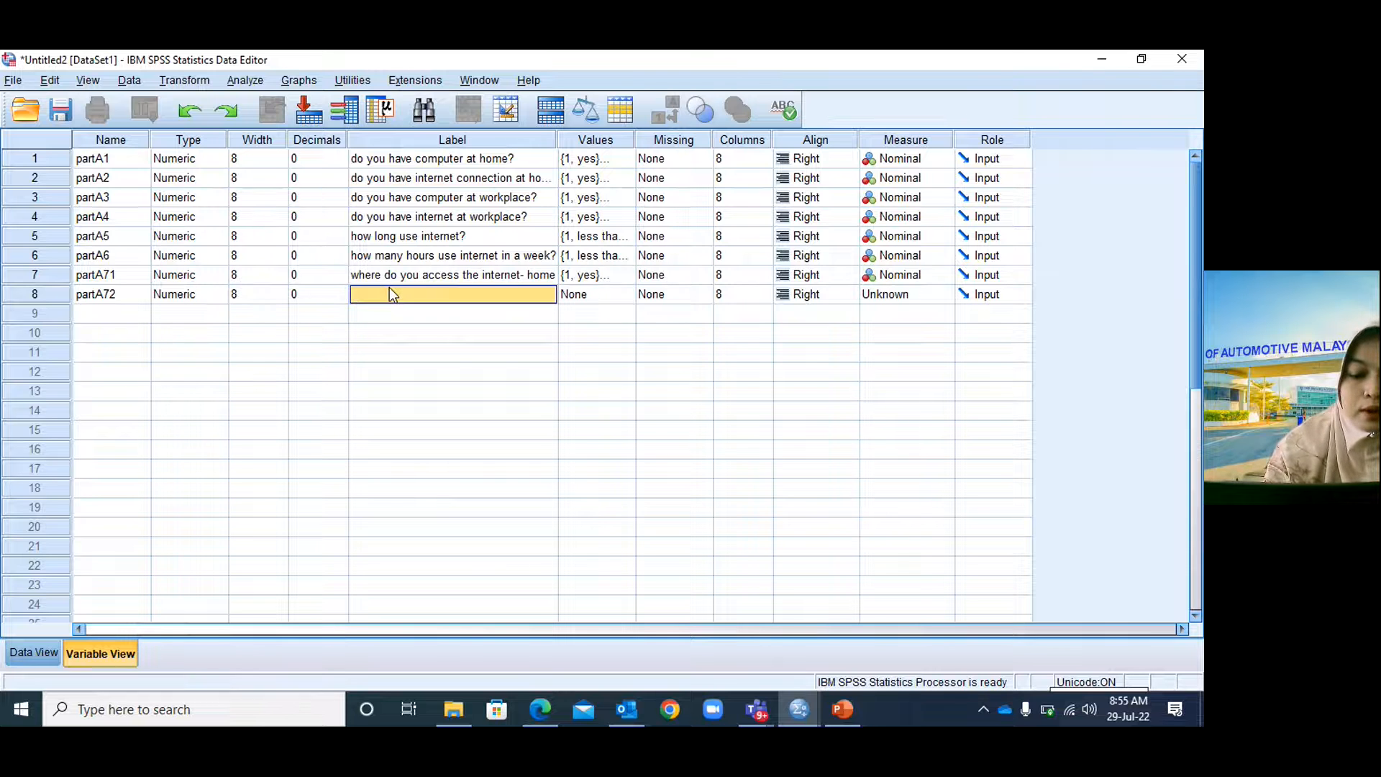
{"action": "type", "text": "where do y"}
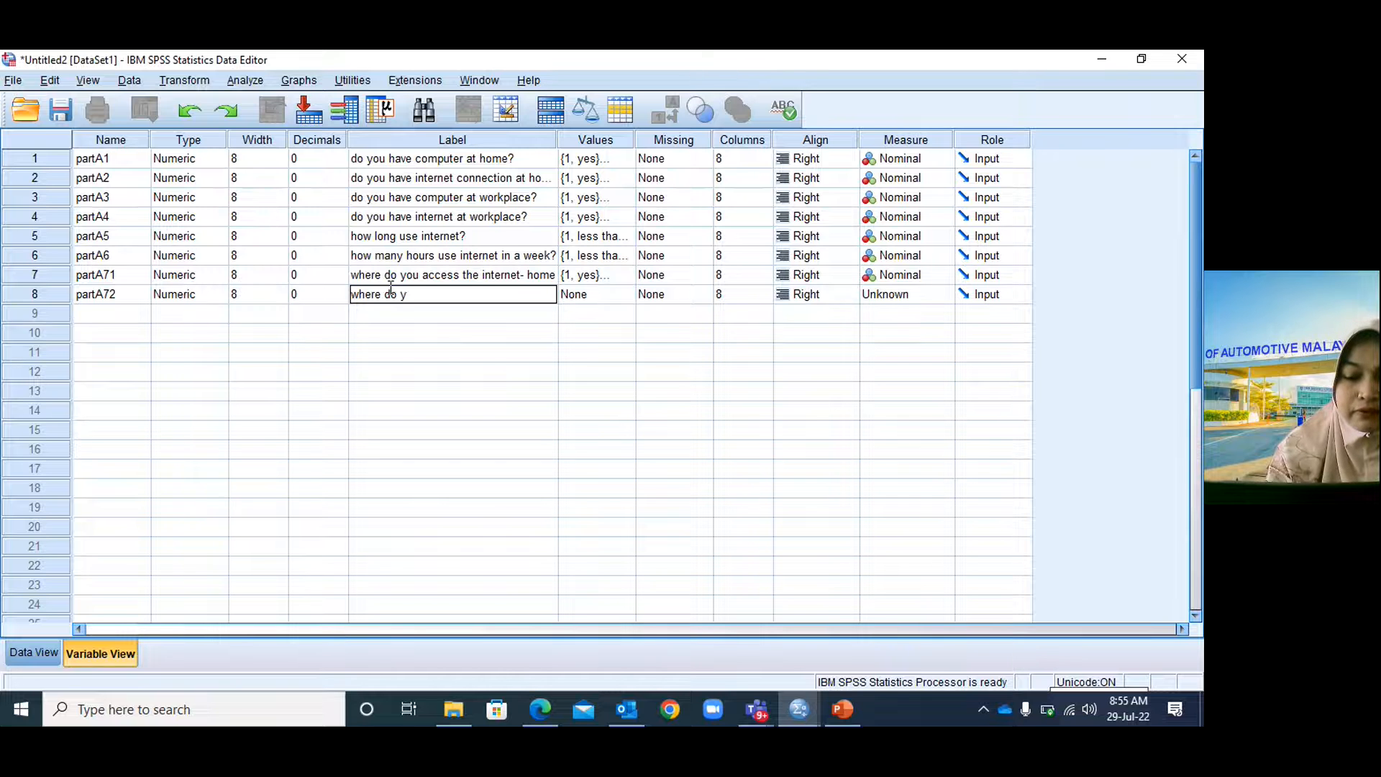
{"action": "type", "text": "ou acce"}
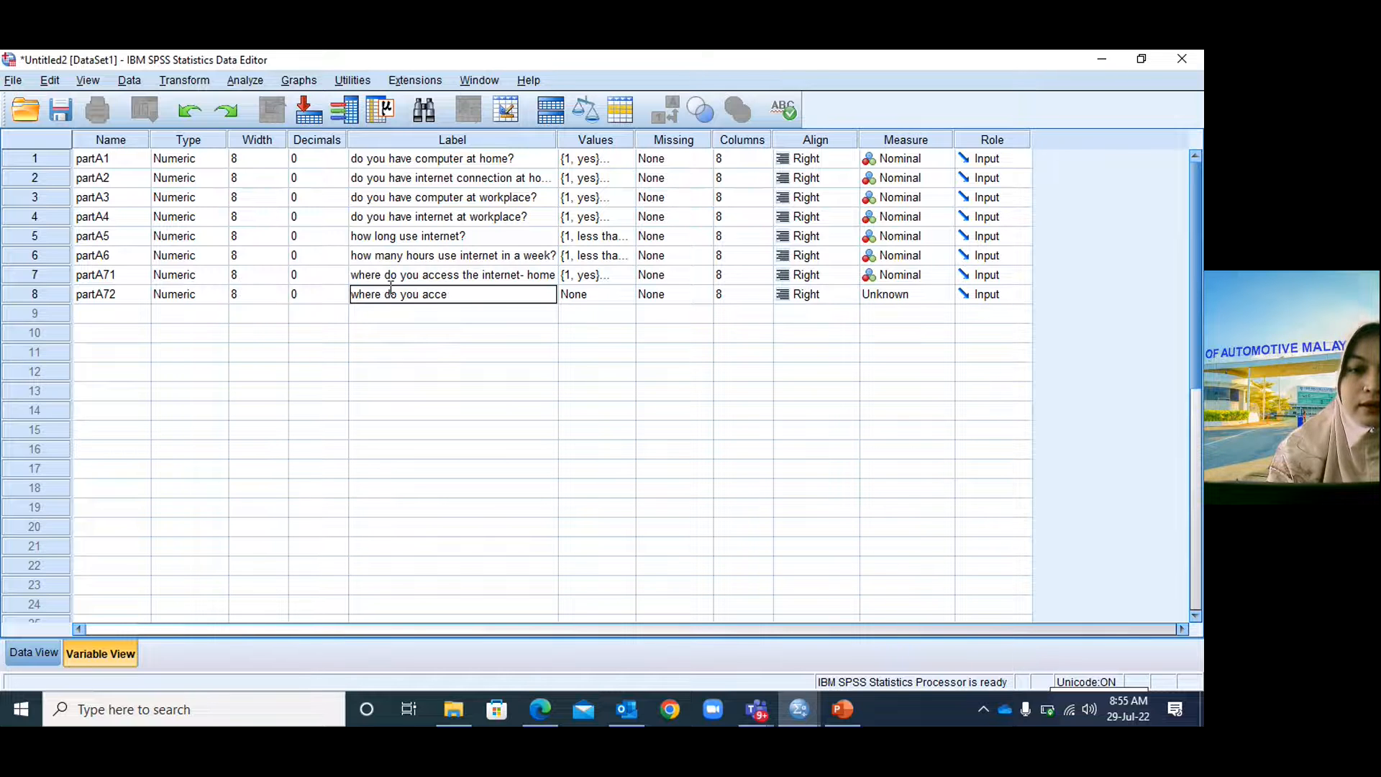
{"action": "type", "text": "ss the internet-"}
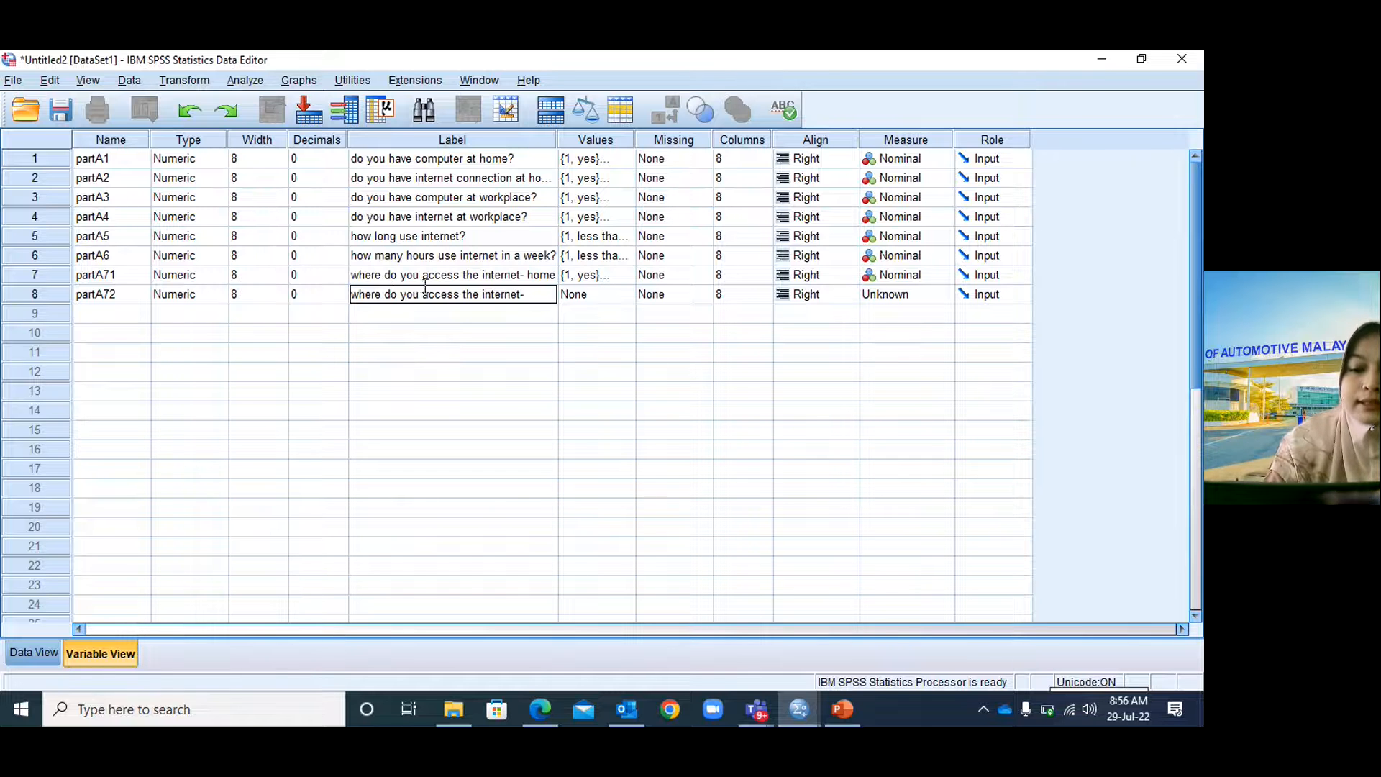
{"action": "left_click", "coordinate": [842, 711]}
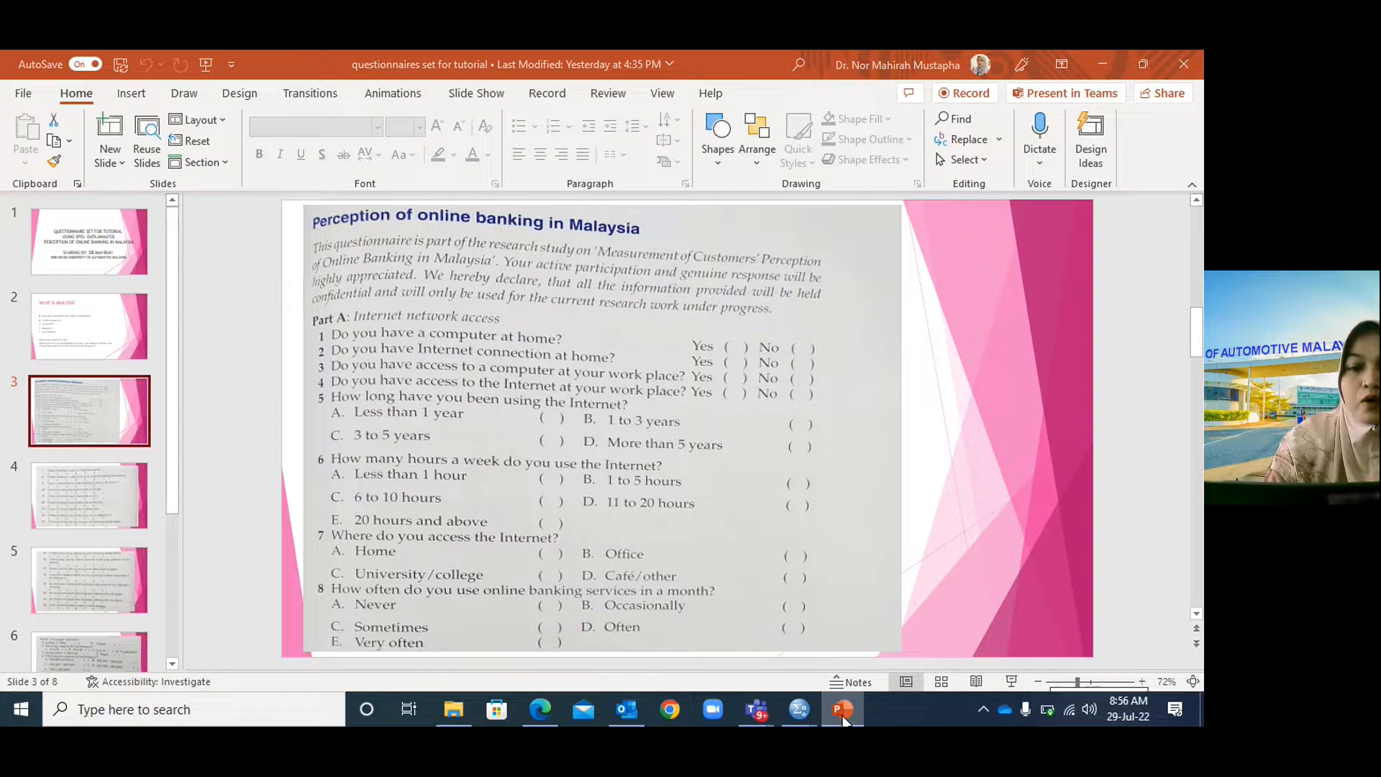
{"action": "left_click", "coordinate": [842, 711]}
{"action": "key", "text": "Tab"}
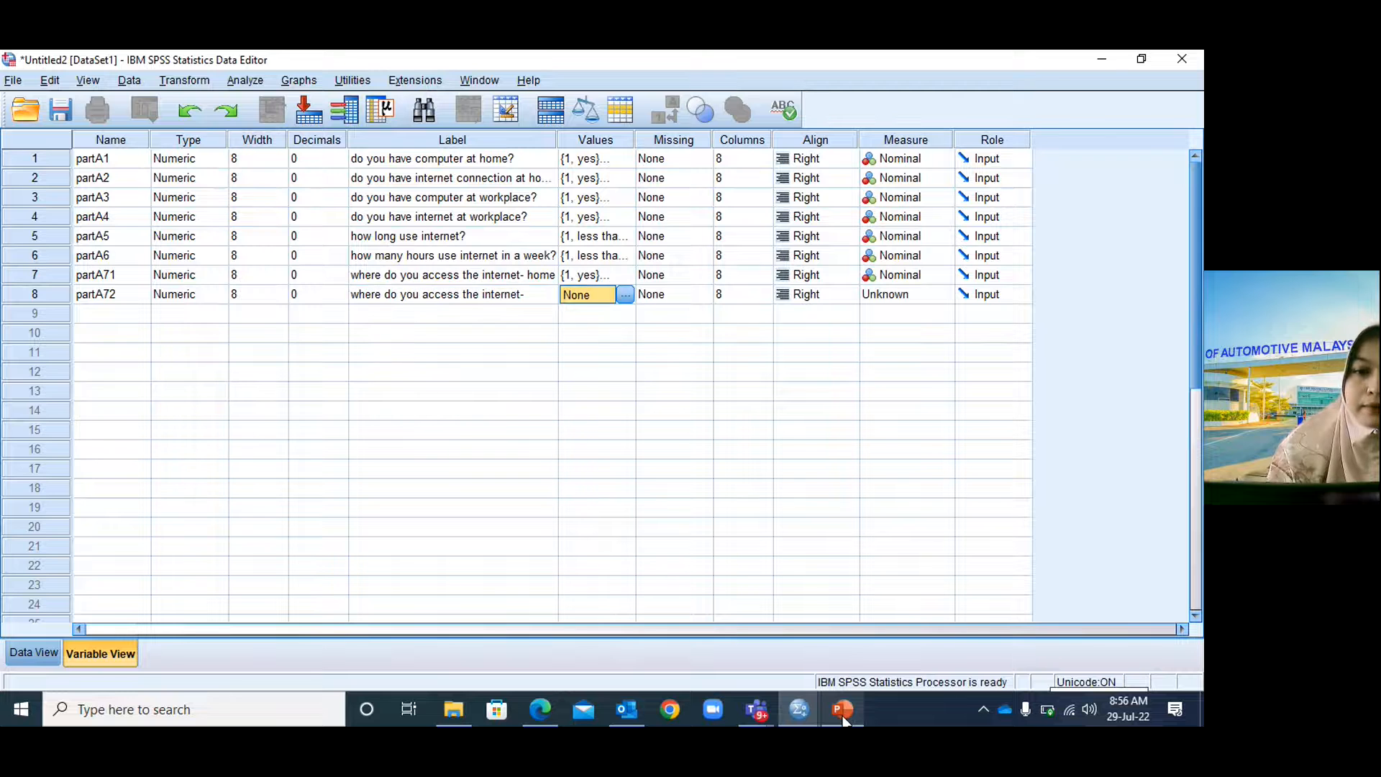
Extend partA72's label to 'where do you access the internet-office'.
{"action": "double_click", "coordinate": [545, 298]}
{"action": "type", "text": "office"}
{"action": "left_click", "coordinate": [619, 295]}
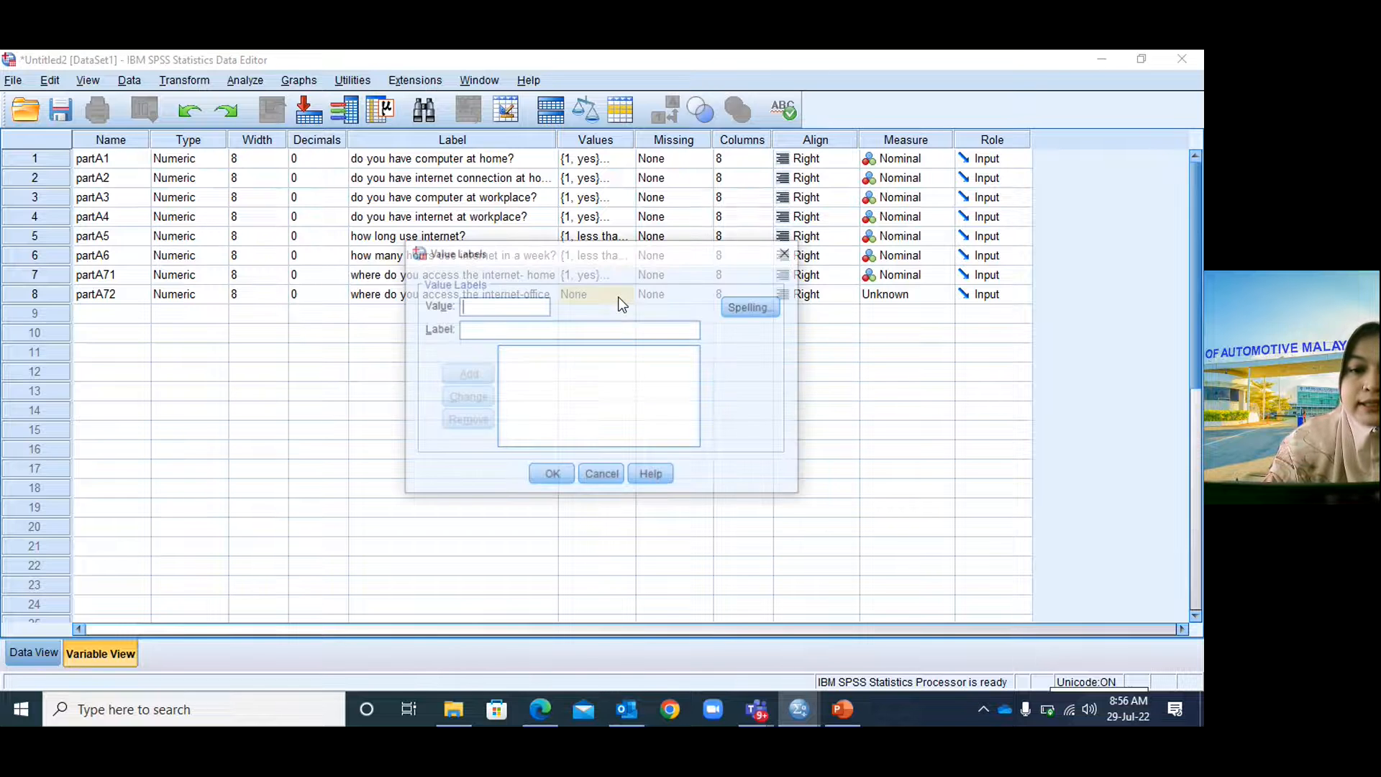
Give partA72 value labels 1 = yes and 2 = no.
{"action": "type", "text": "1"}
{"action": "left_click", "coordinate": [535, 328]}
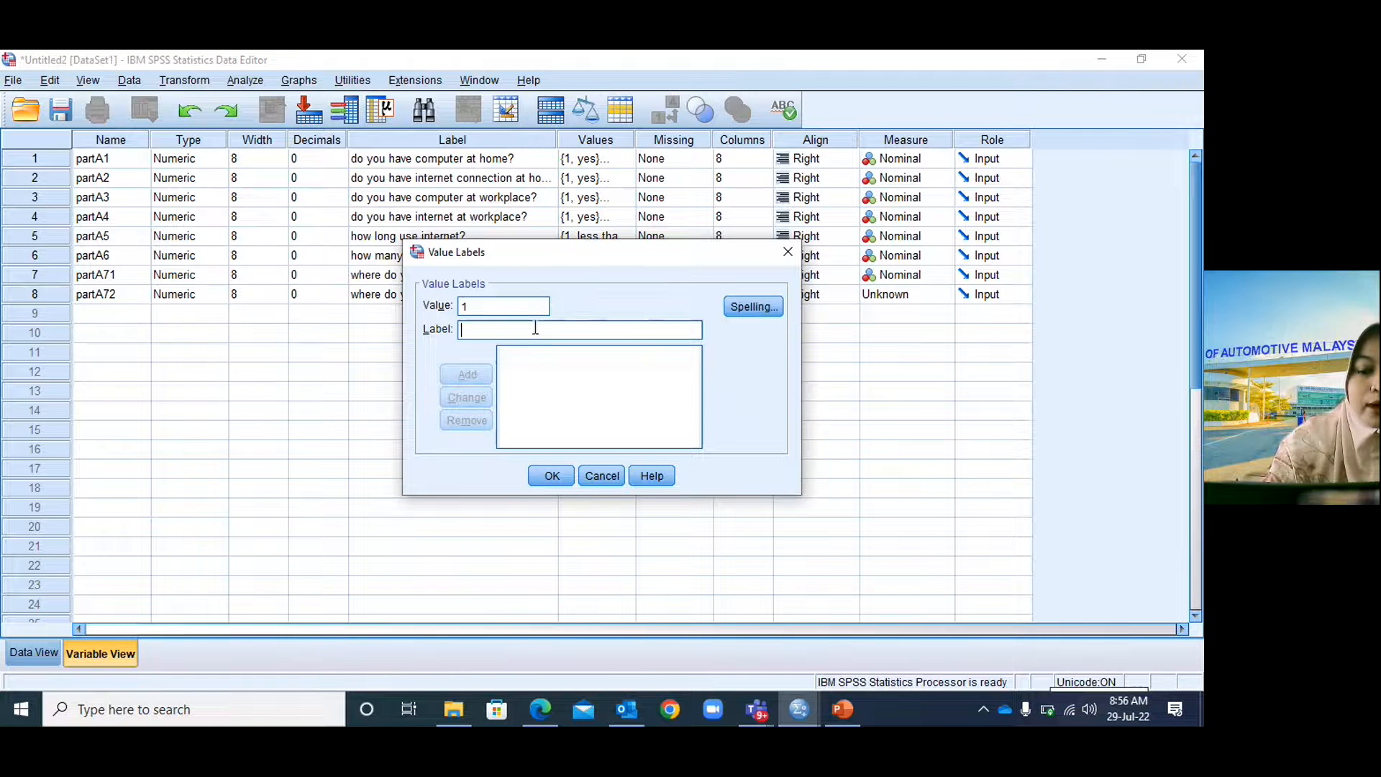
{"action": "type", "text": "yes"}
{"action": "left_click", "coordinate": [467, 374]}
{"action": "type", "text": "2"}
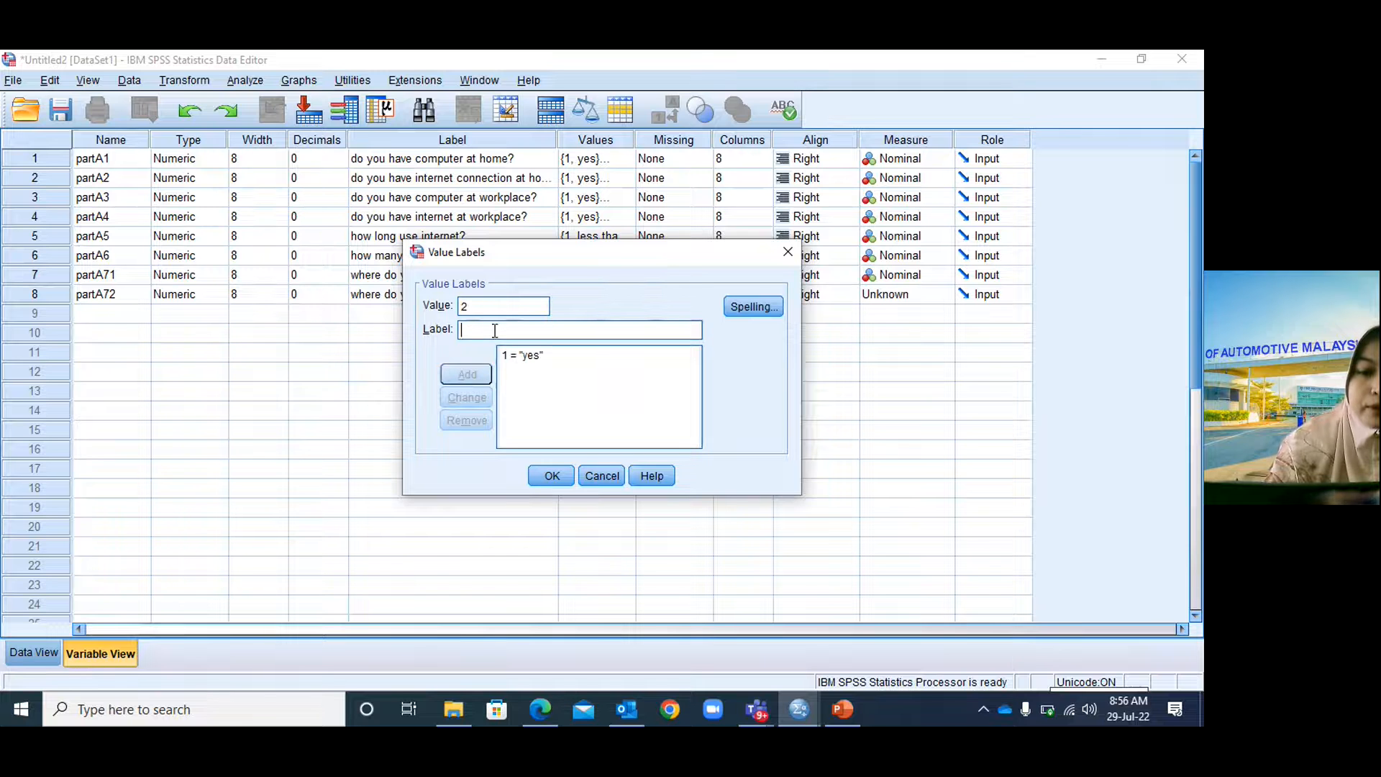
{"action": "type", "text": "no"}
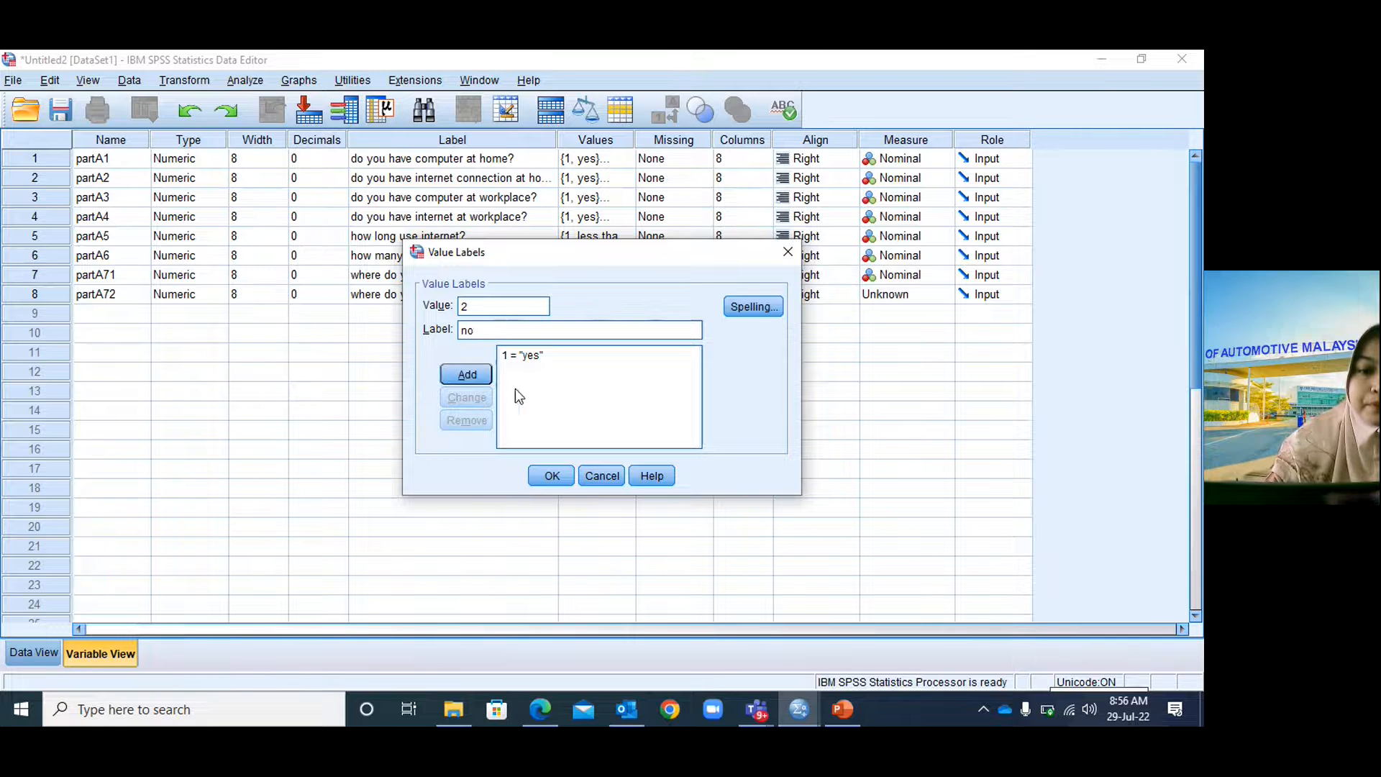
{"action": "left_click", "coordinate": [466, 374]}
{"action": "left_click", "coordinate": [562, 476]}
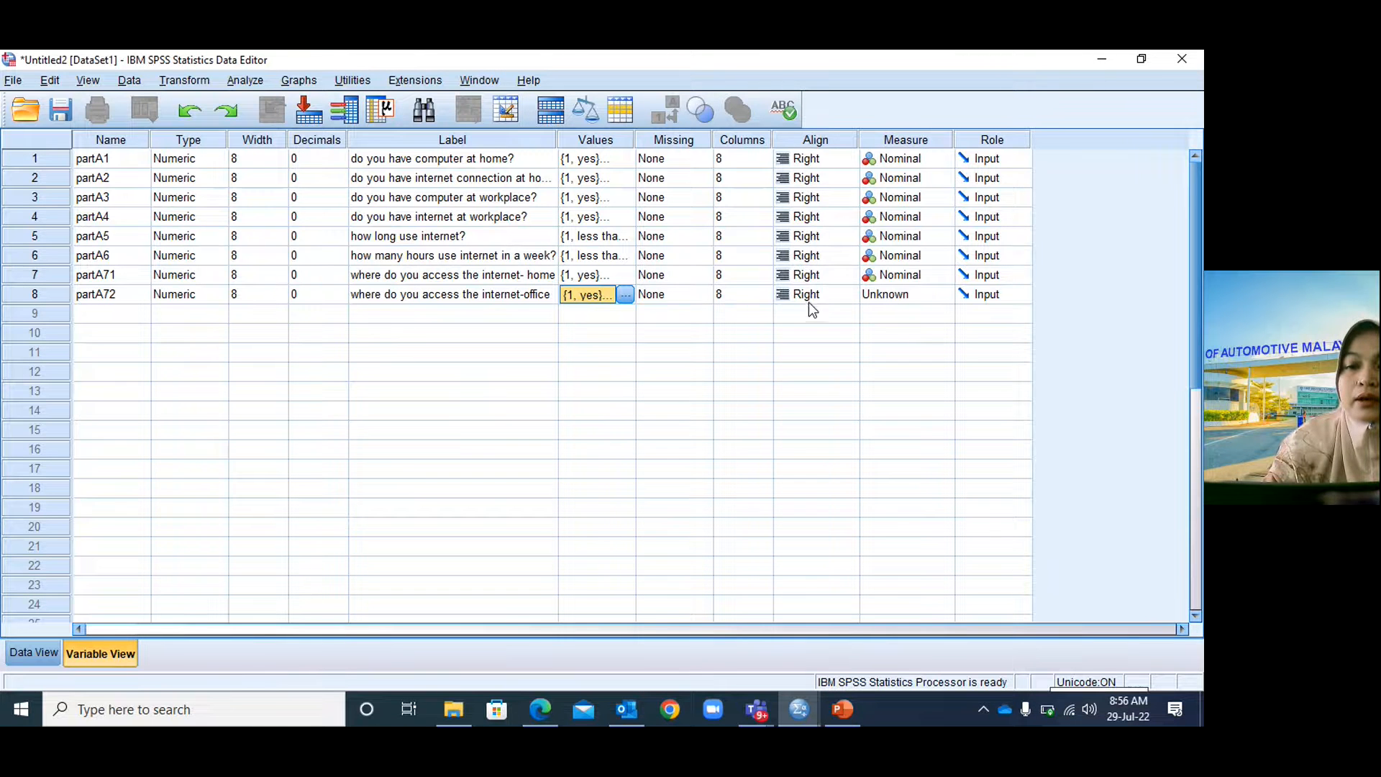
Set partA72's measure to Nominal.
{"action": "left_click", "coordinate": [894, 301]}
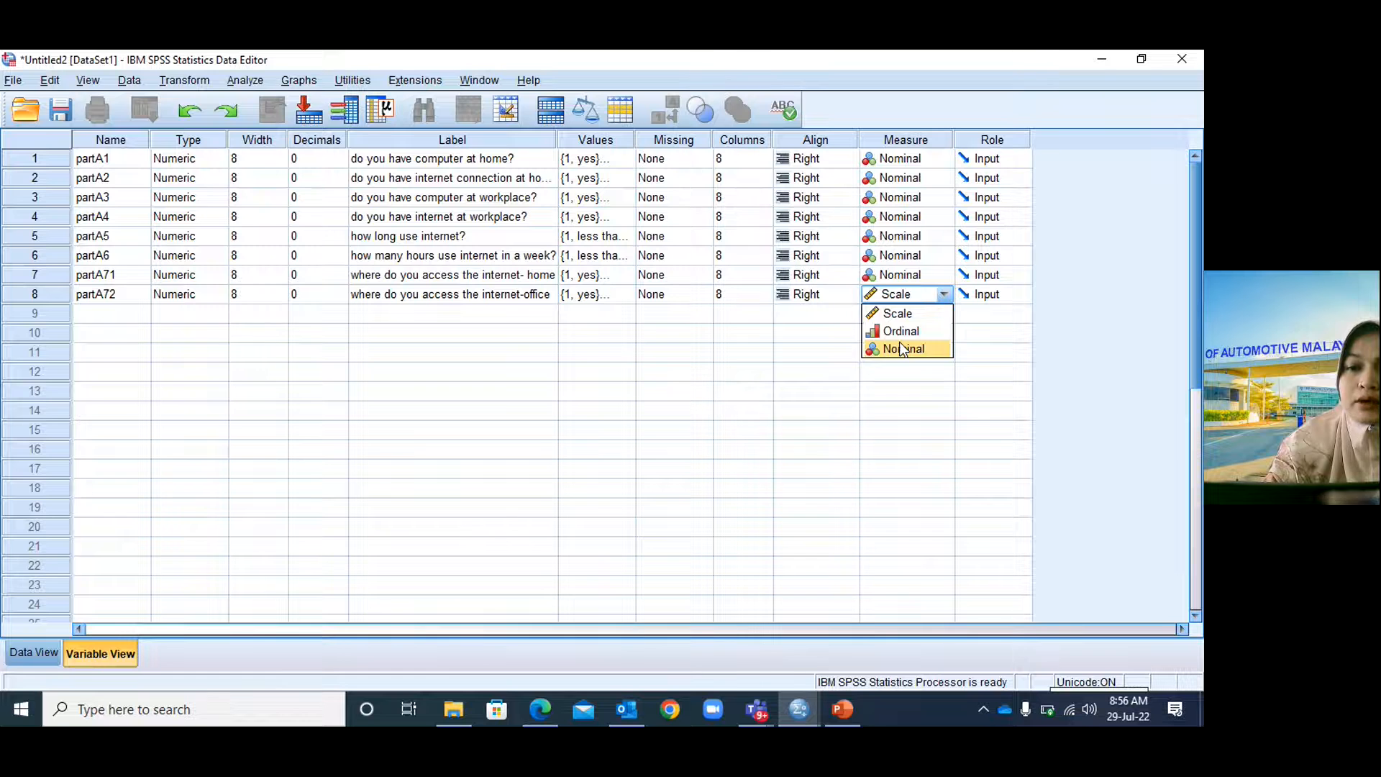
{"action": "left_click", "coordinate": [900, 350]}
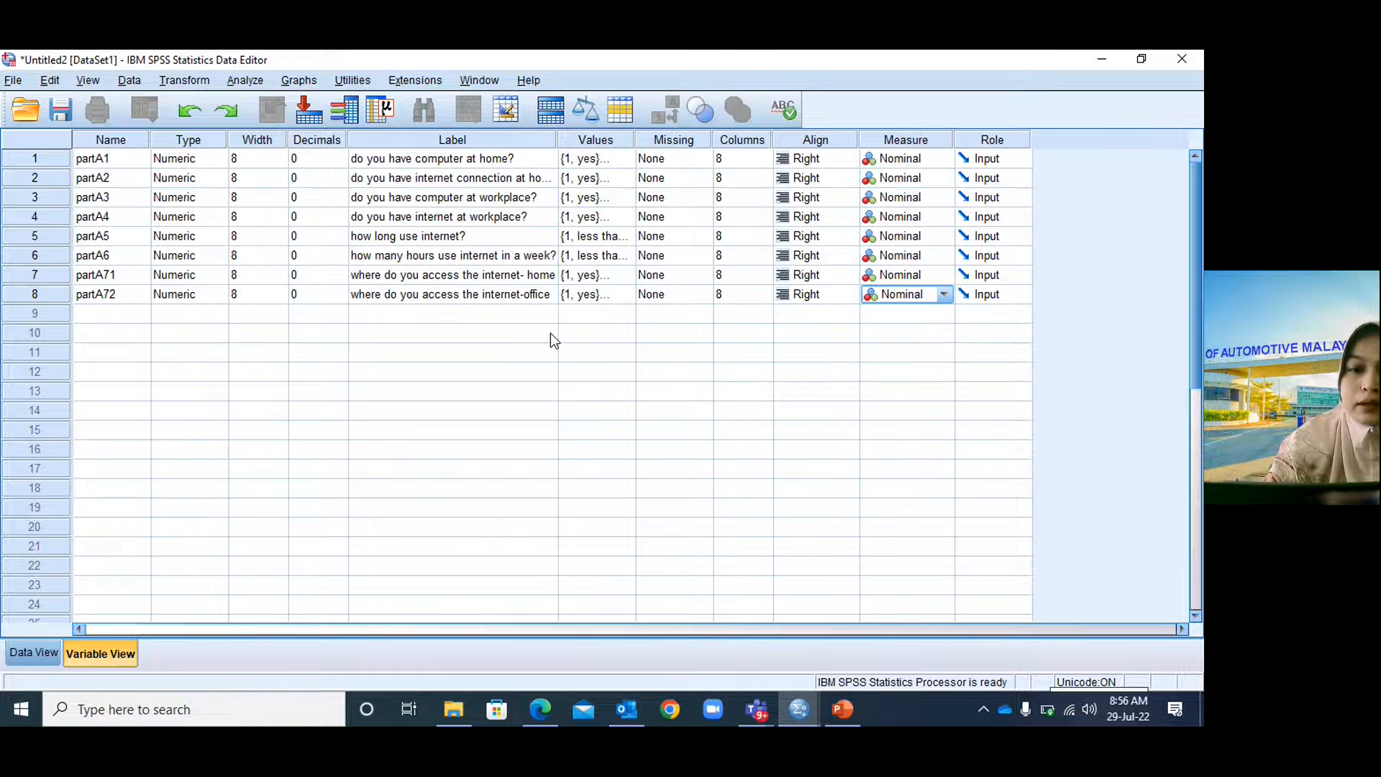
{"action": "left_click", "coordinate": [120, 312]}
Create variable partA73 in row 9 with 0 decimals.
{"action": "type", "text": "part"}
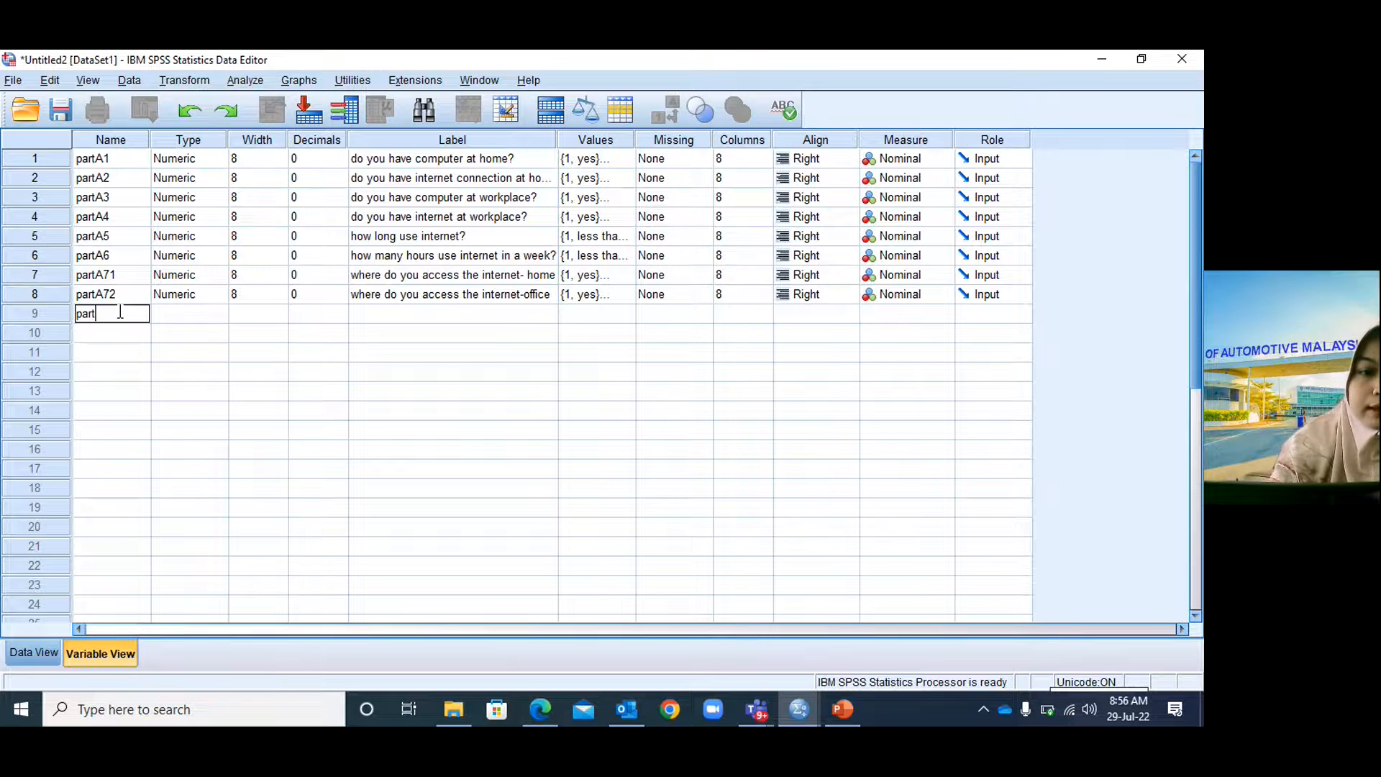
{"action": "type", "text": "A73"}
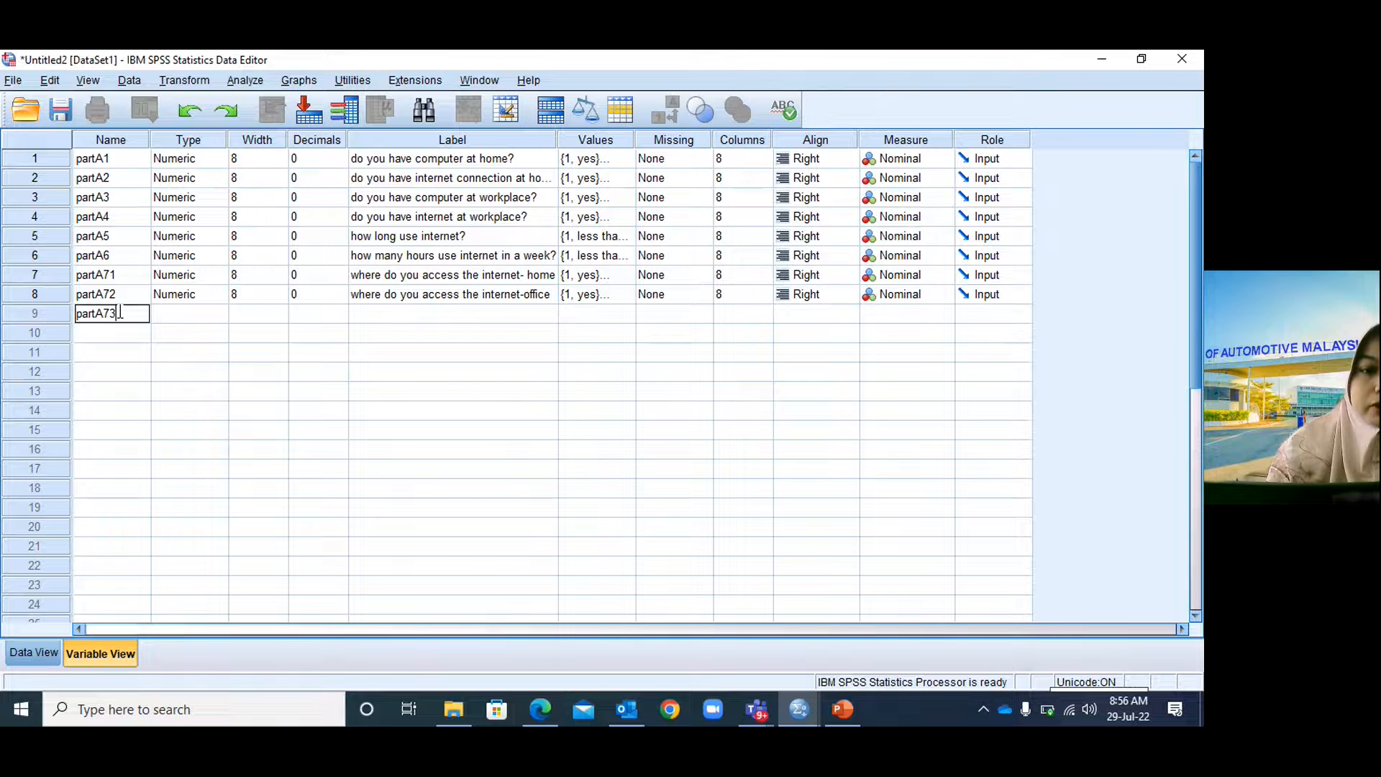
{"action": "left_click", "coordinate": [183, 316]}
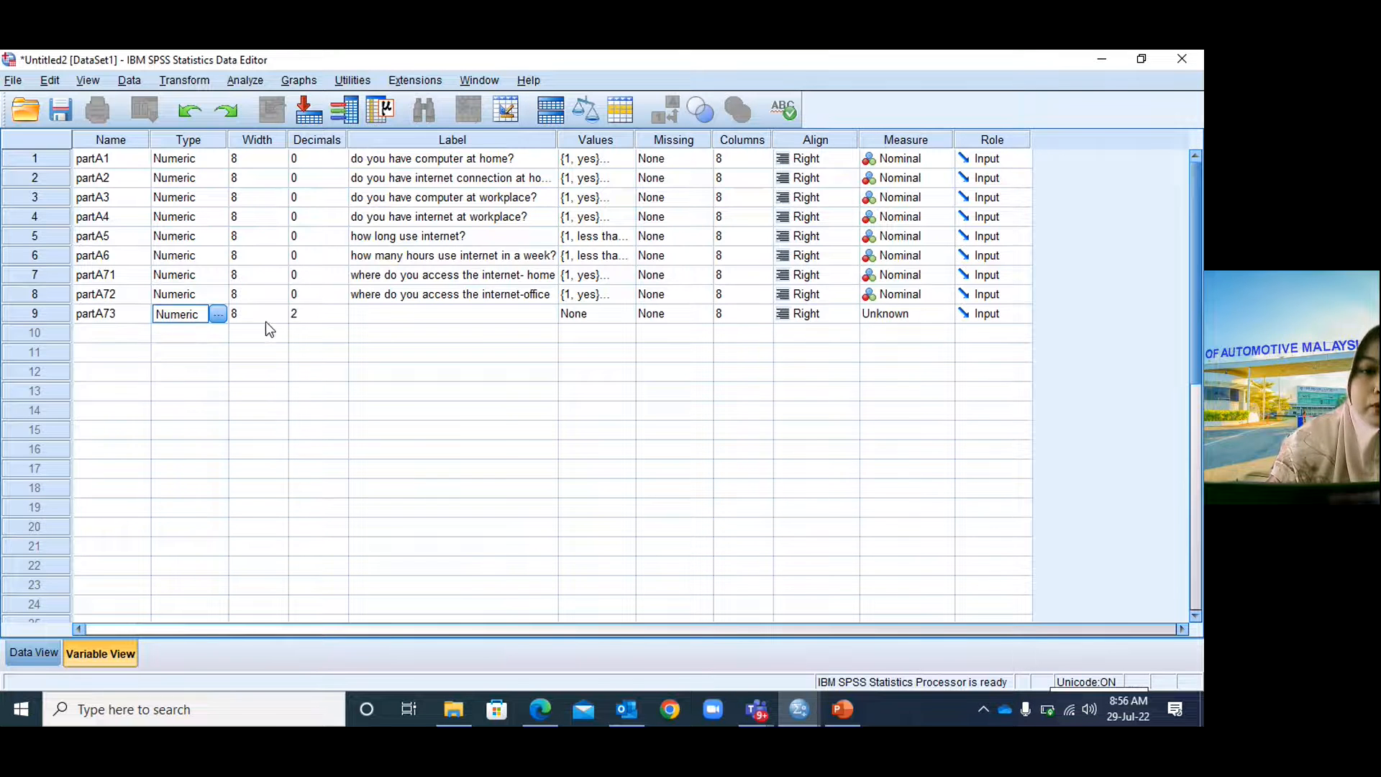
{"action": "left_click", "coordinate": [309, 312]}
{"action": "left_click_drag", "start_coordinate": [309, 311], "coordinate": [294, 319]}
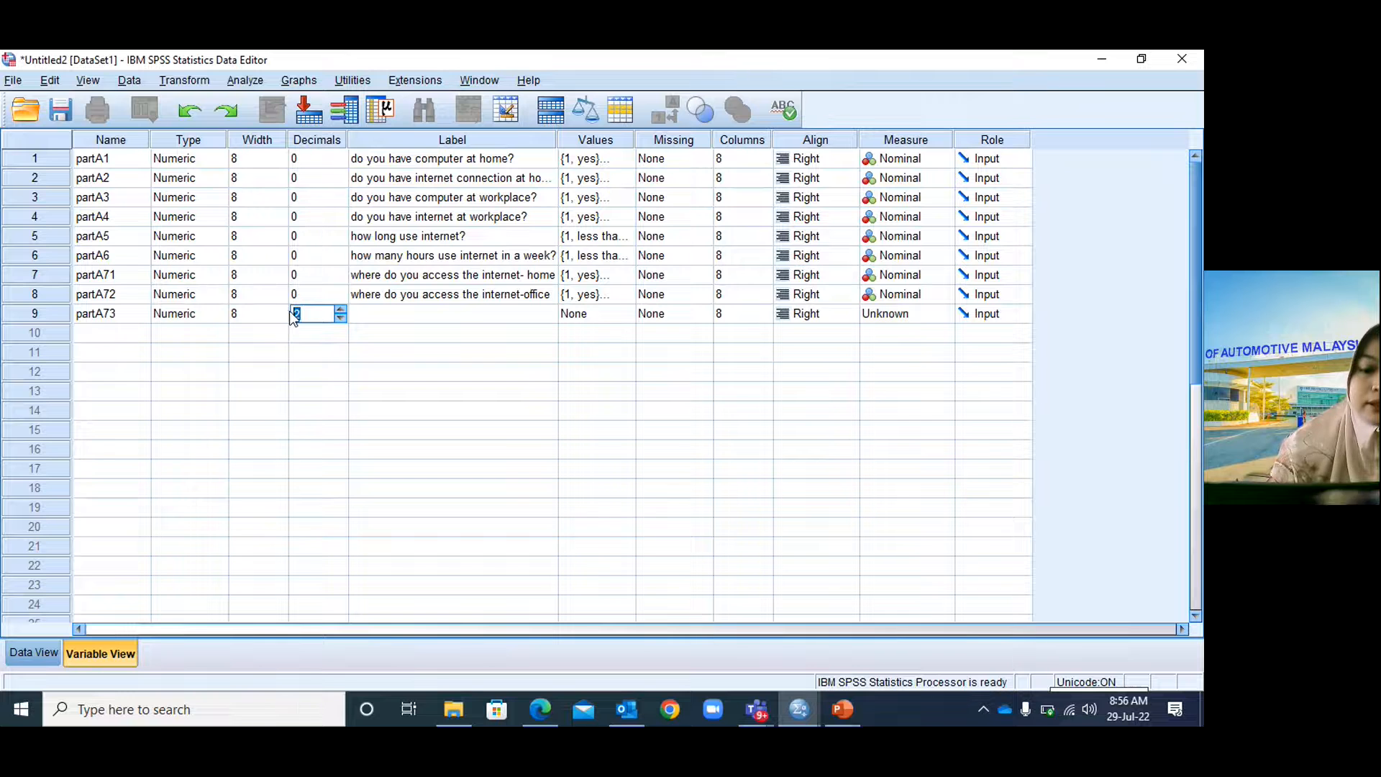
{"action": "type", "text": "0"}
Label partA73 'where do you access the internet-uni/college', checking the questionnaire slide.
{"action": "left_click", "coordinate": [397, 313]}
{"action": "type", "text": "where"}
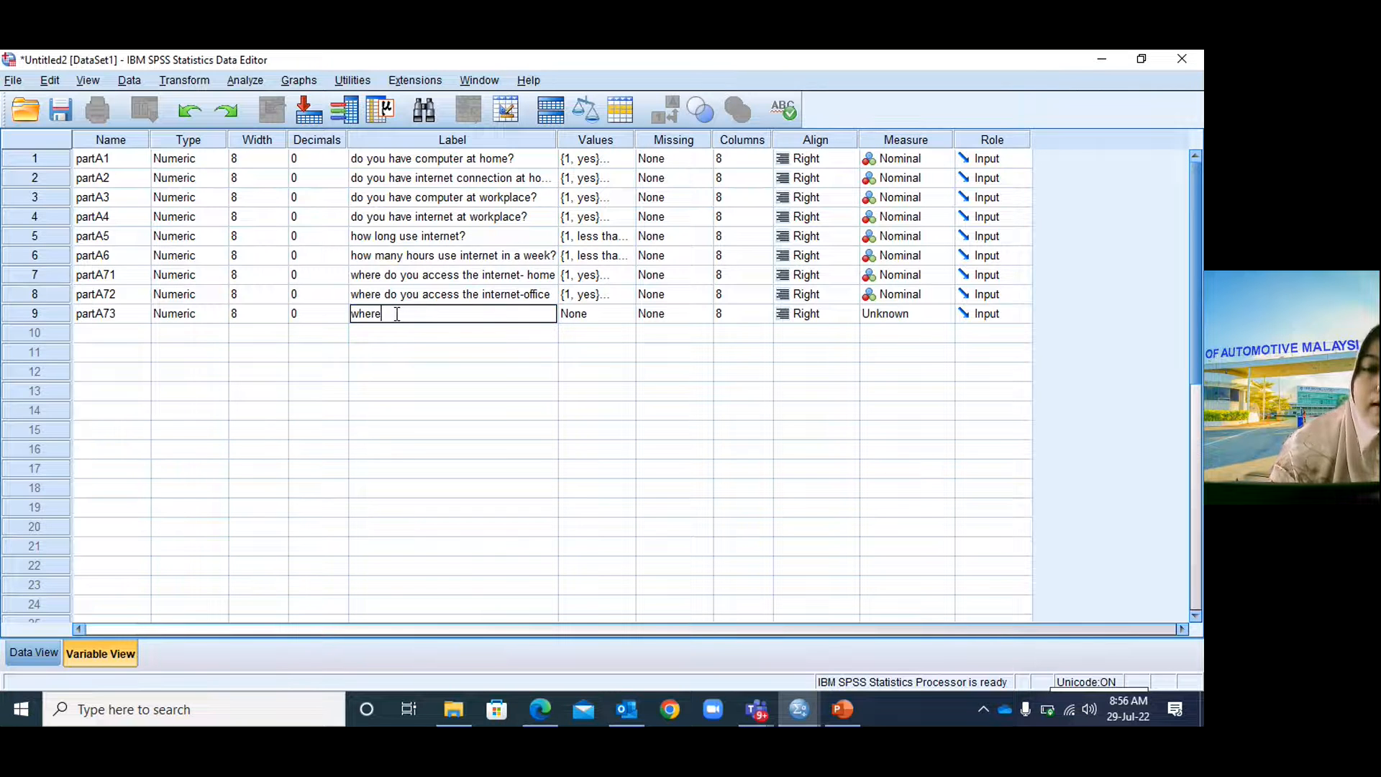
{"action": "type", "text": " do you"}
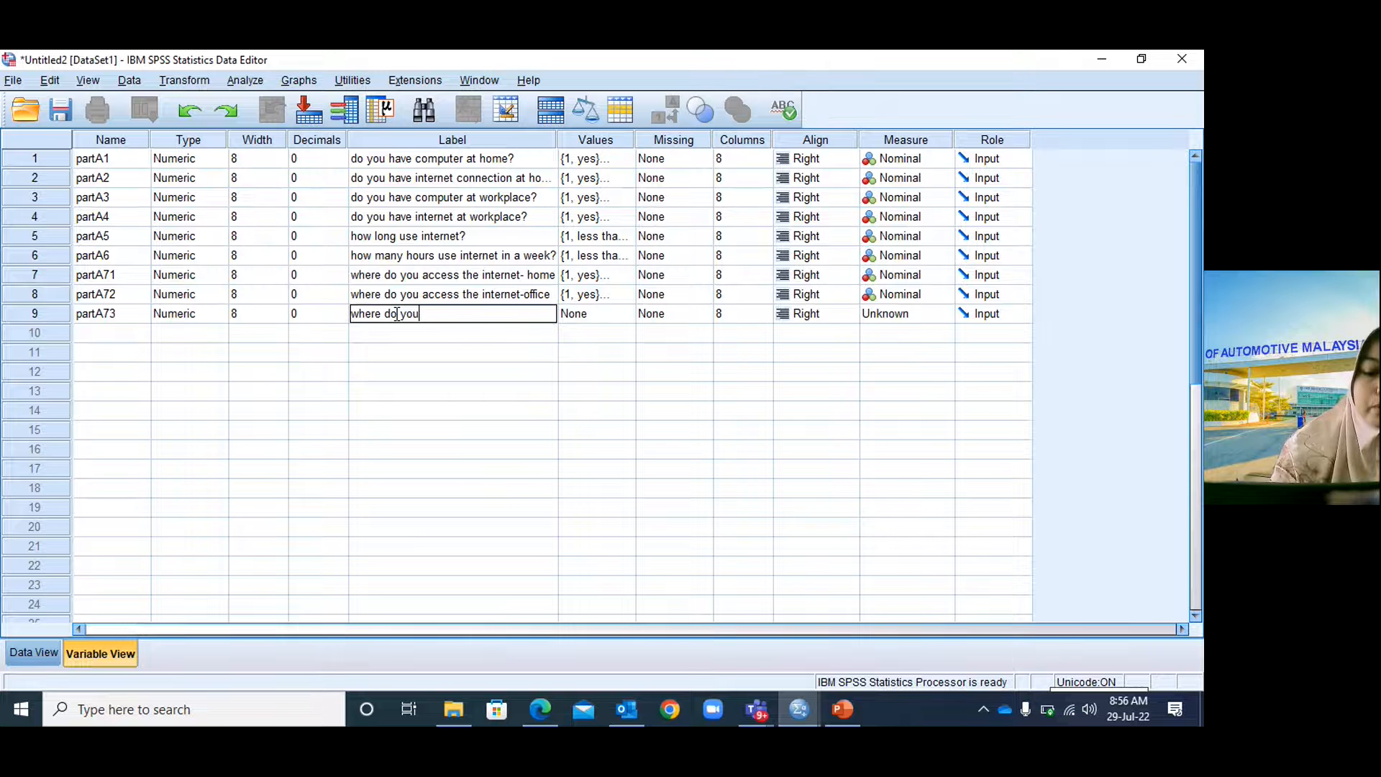
{"action": "type", "text": " access th"}
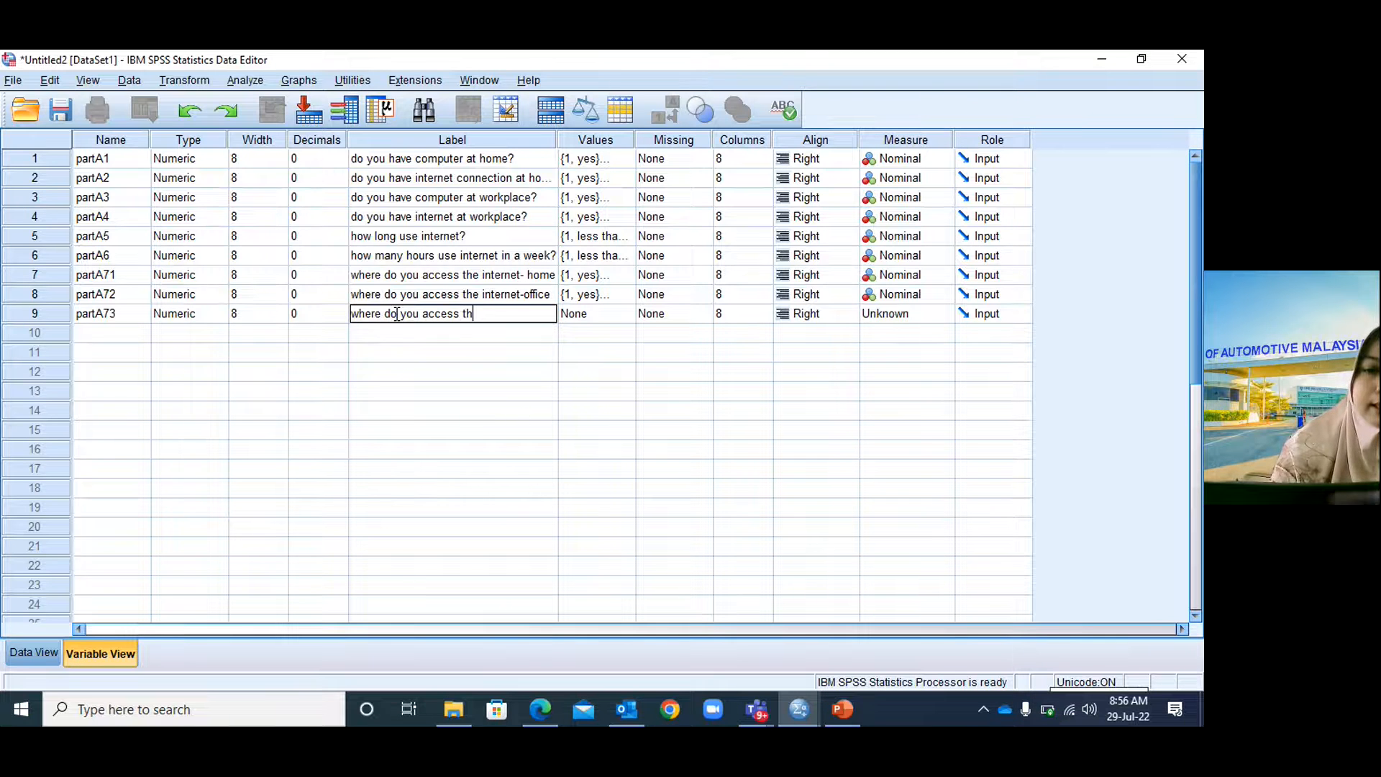
{"action": "type", "text": "e internet"}
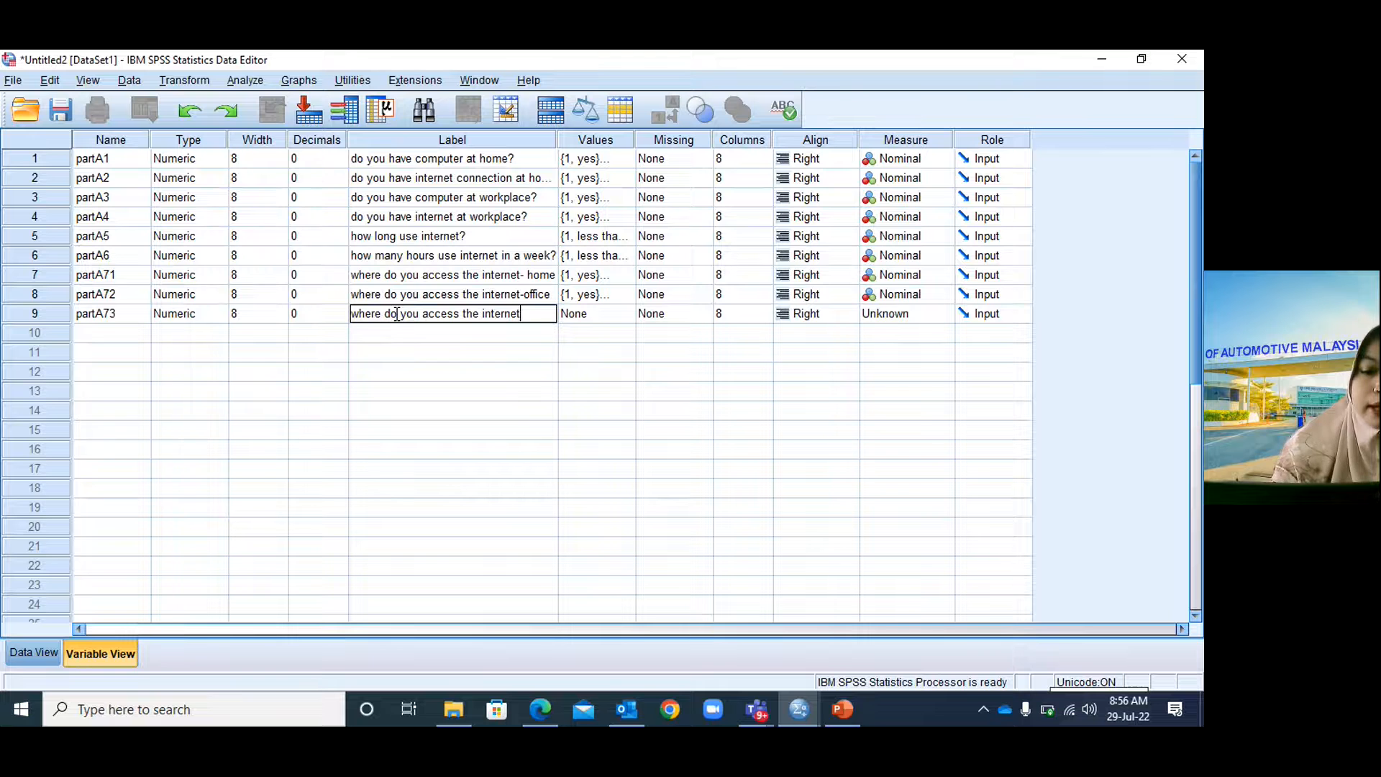
{"action": "type", "text": "-"}
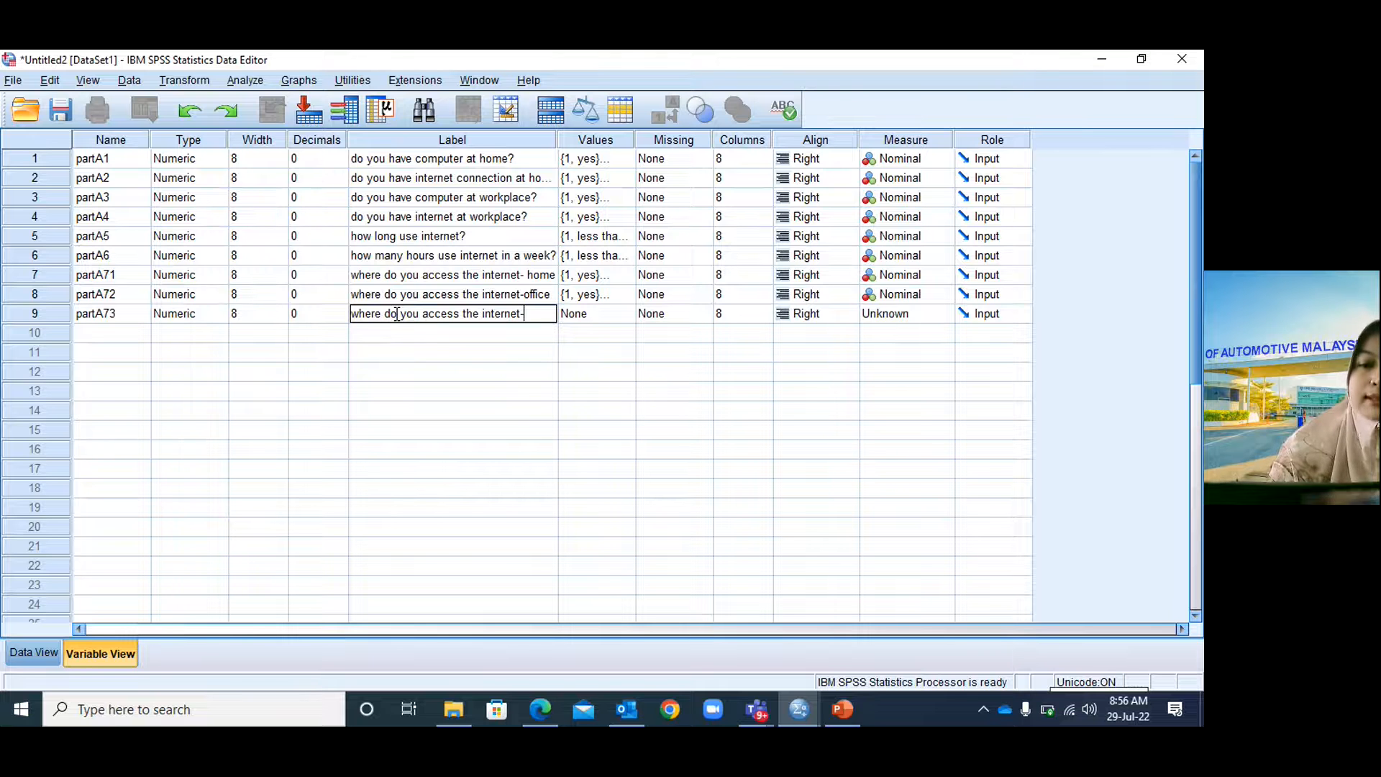
{"action": "left_click", "coordinate": [845, 709]}
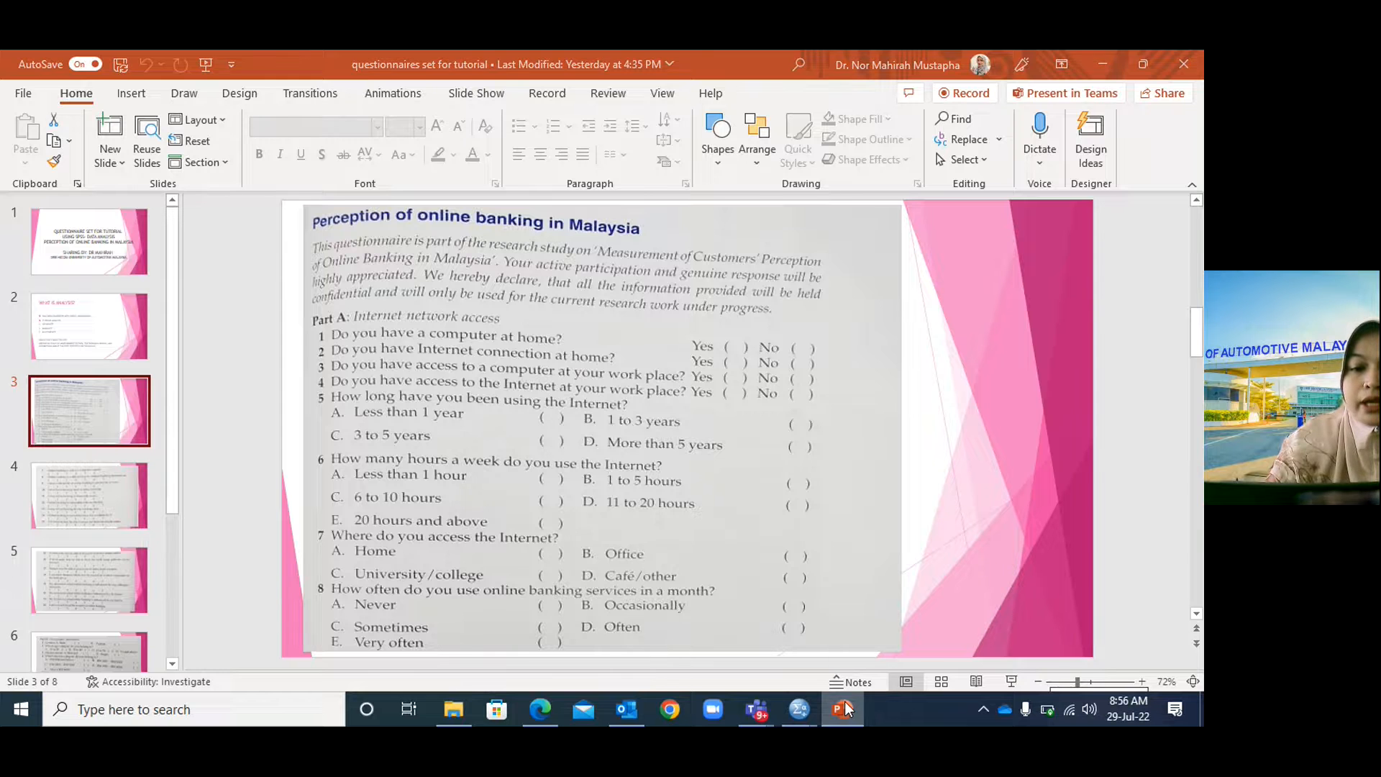
{"action": "left_click", "coordinate": [846, 710]}
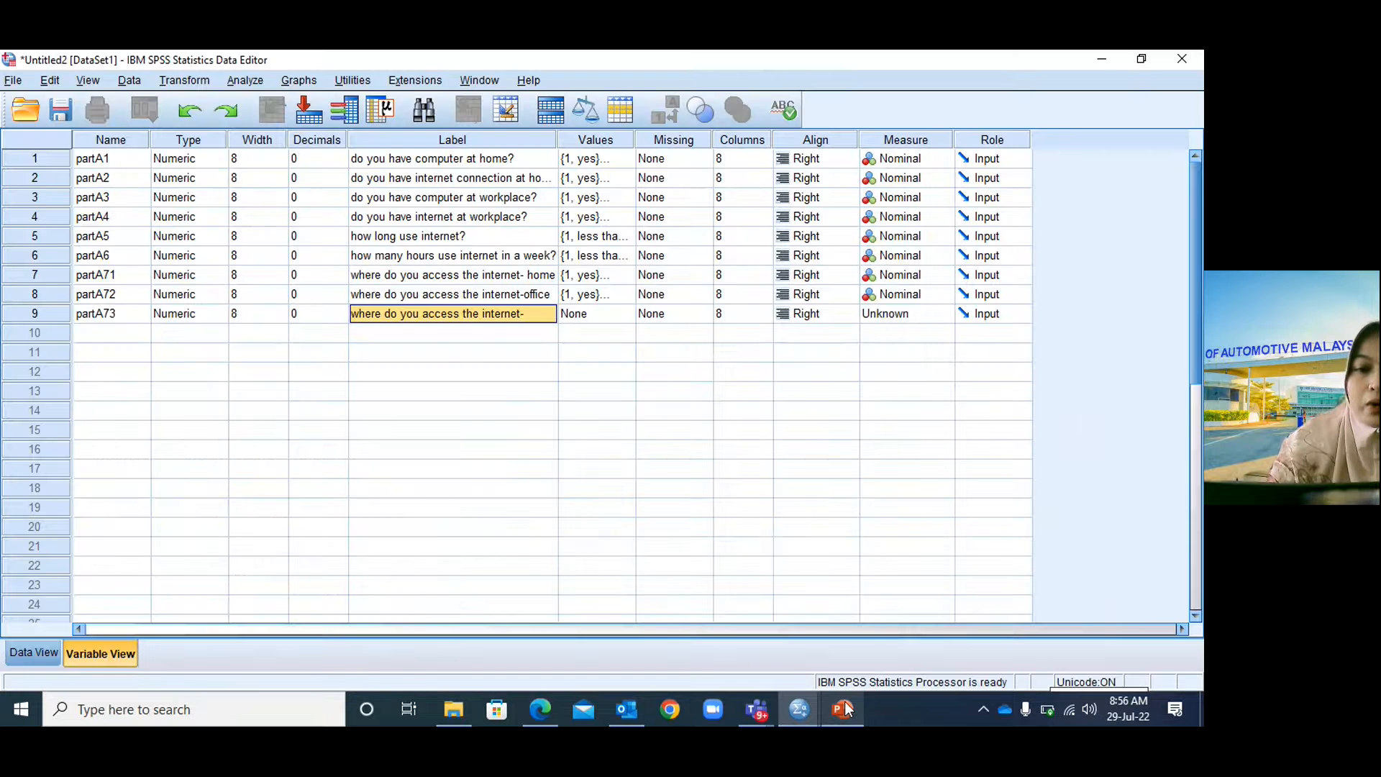
{"action": "double_click", "coordinate": [525, 318]}
{"action": "type", "text": "uni/c"}
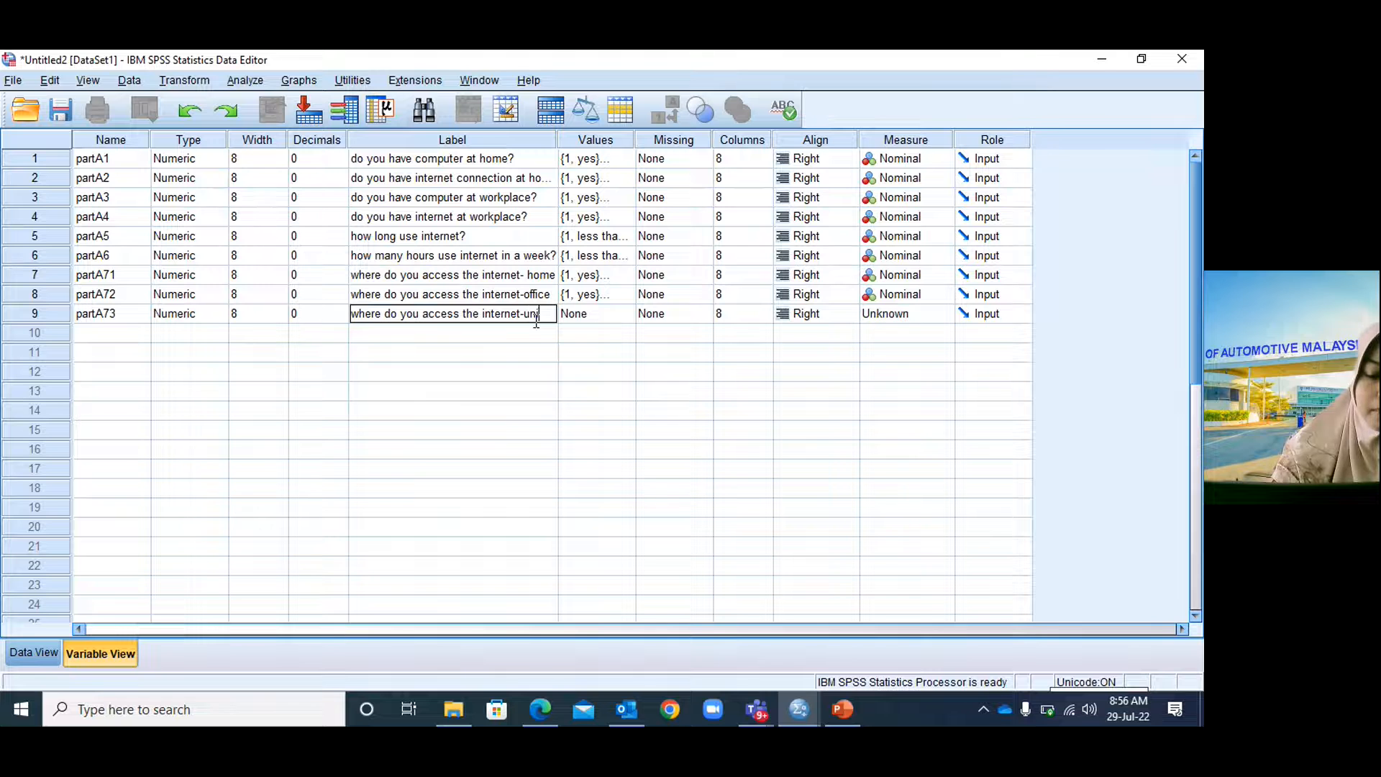
{"action": "type", "text": "ollege"}
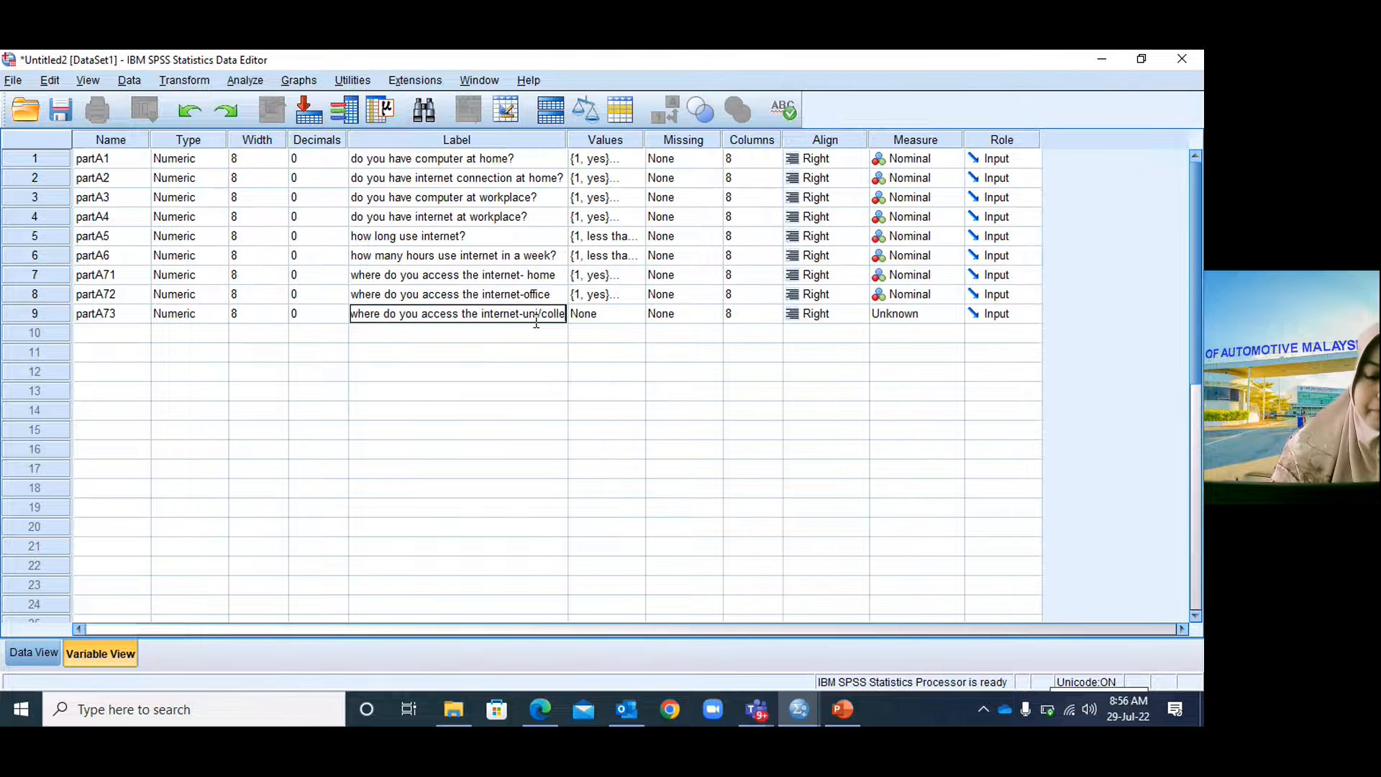
Give partA73 value labels 1 = yes and 2 = no.
{"action": "left_click", "coordinate": [633, 316]}
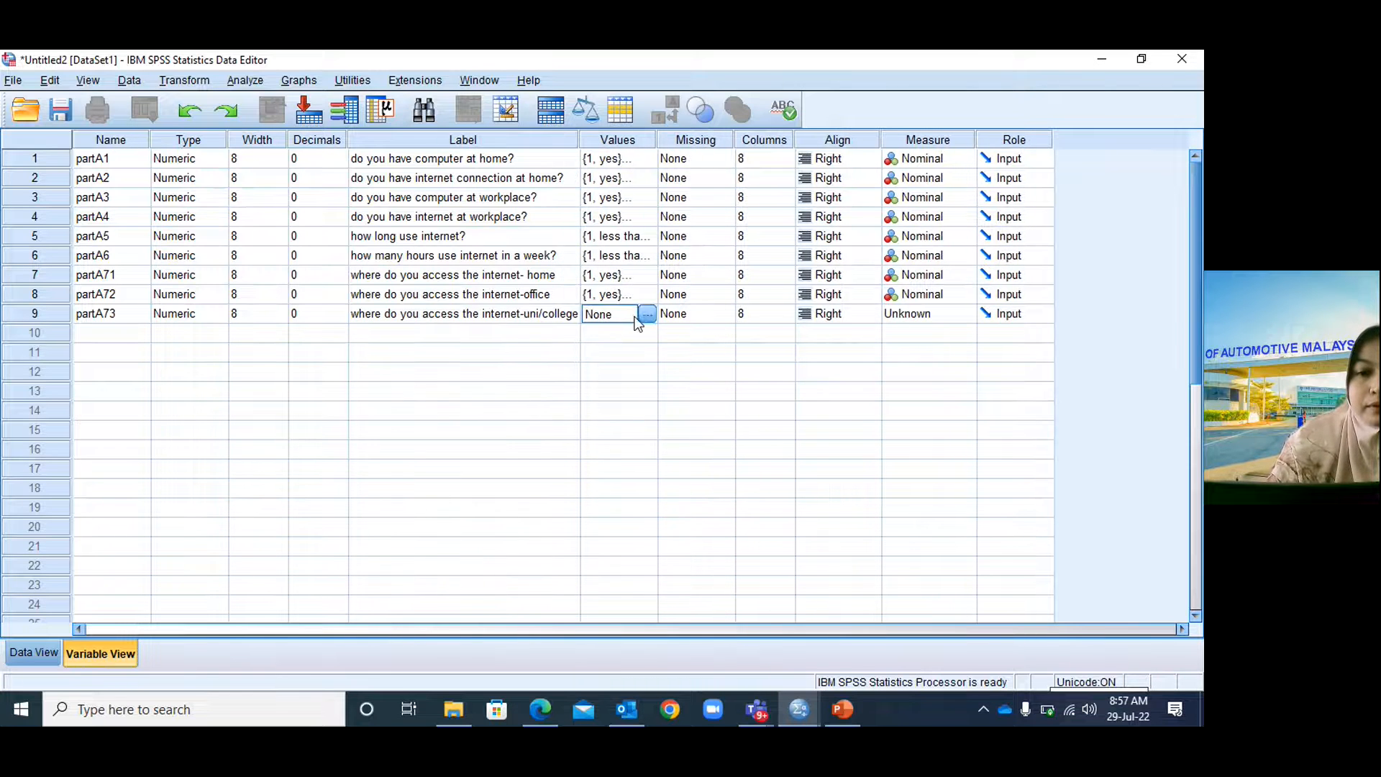
{"action": "left_click", "coordinate": [647, 315]}
{"action": "type", "text": "1"}
{"action": "left_click", "coordinate": [547, 330]}
{"action": "type", "text": "yes"}
{"action": "left_click", "coordinate": [467, 374]}
{"action": "type", "text": "2"}
{"action": "left_click", "coordinate": [485, 329]}
{"action": "type", "text": "no"}
{"action": "left_click", "coordinate": [474, 373]}
{"action": "left_click", "coordinate": [548, 475]}
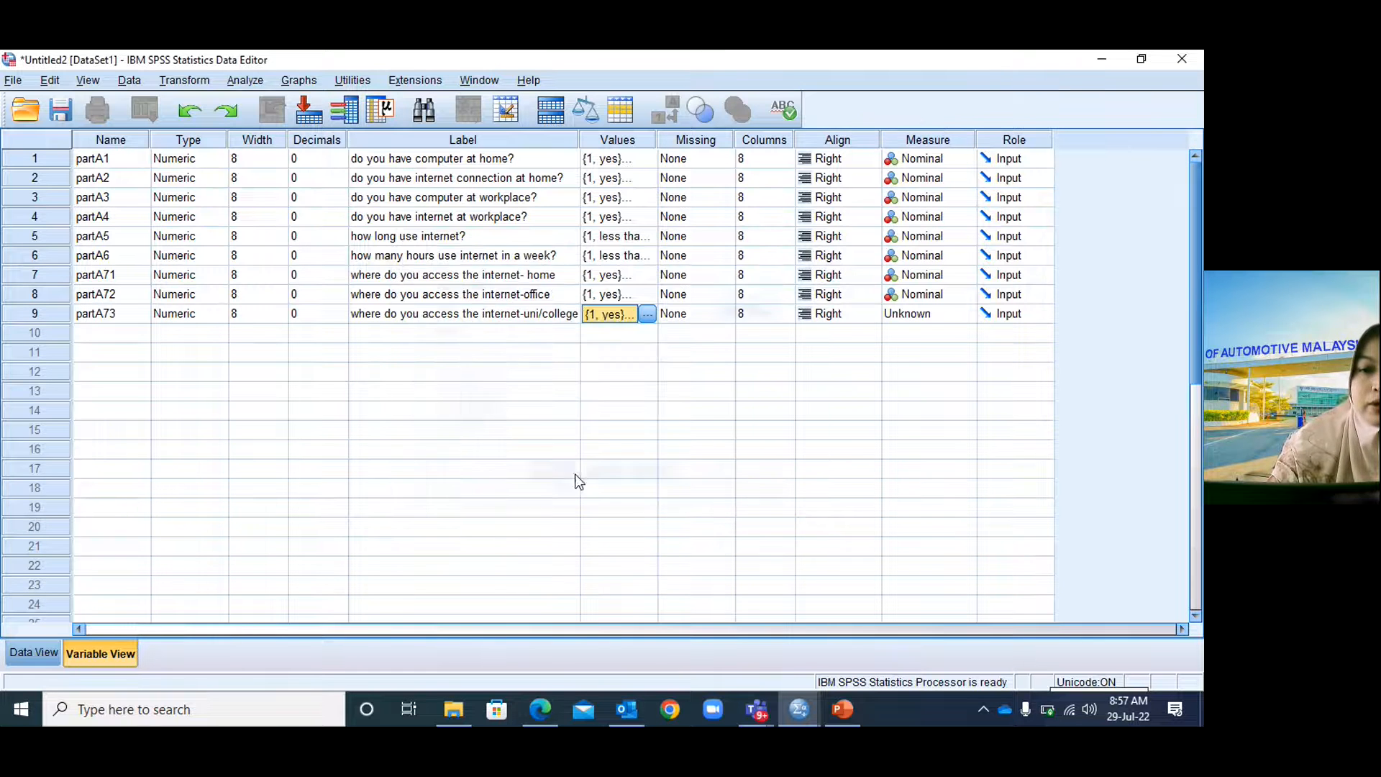
Set partA73's measure to Nominal.
{"action": "left_click", "coordinate": [913, 316]}
{"action": "left_click", "coordinate": [917, 368]}
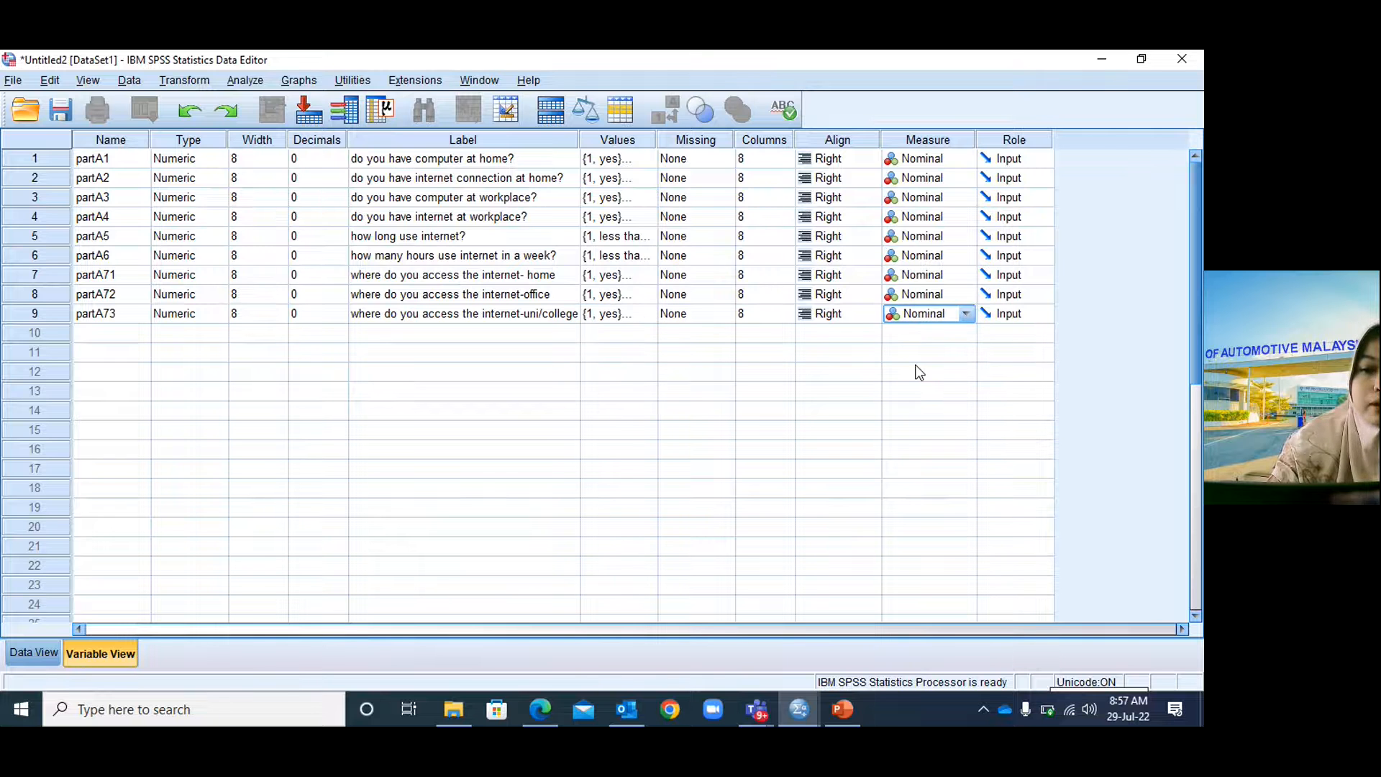
{"action": "left_click", "coordinate": [110, 333]}
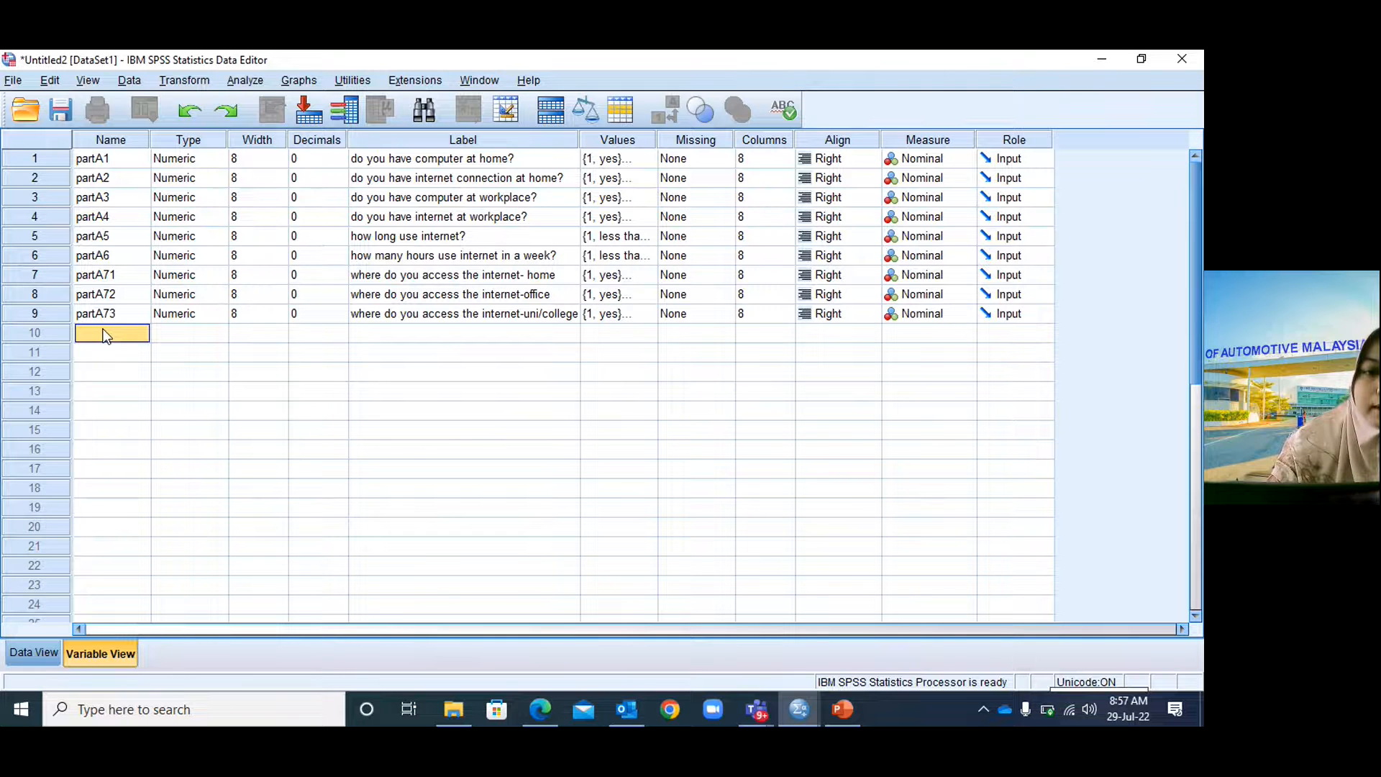
Create variable partA74 in row 10 with 0 decimals.
{"action": "left_click", "coordinate": [99, 331]}
{"action": "type", "text": "partA"}
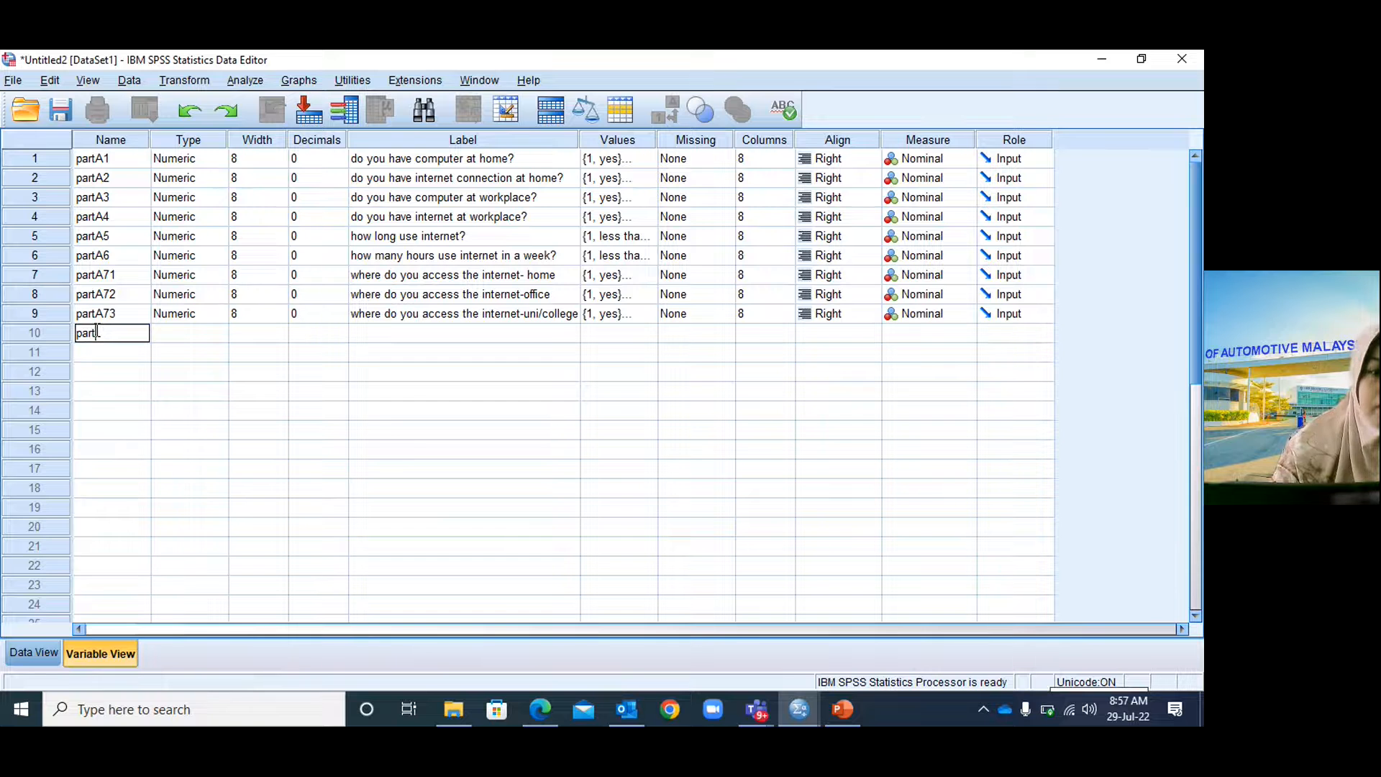
{"action": "type", "text": "74"}
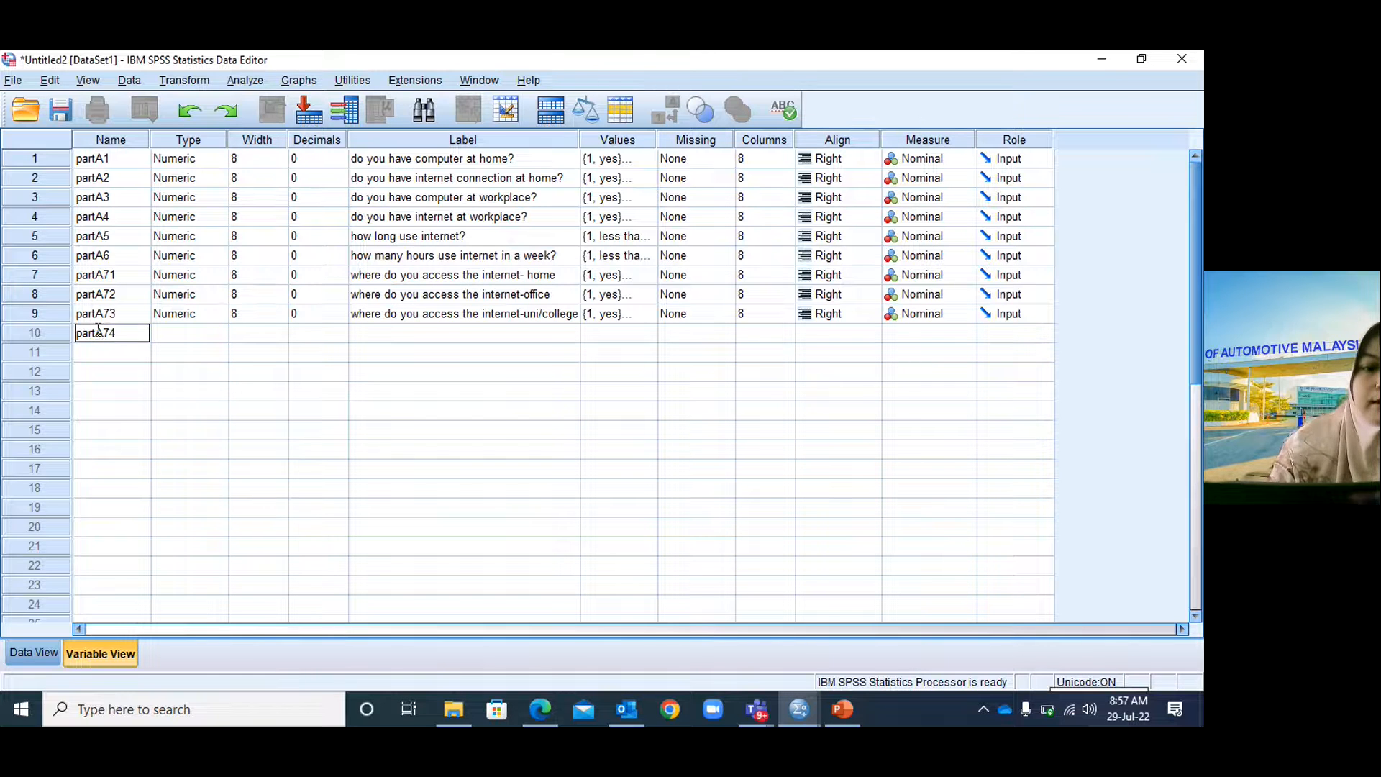
{"action": "left_click", "coordinate": [175, 338]}
{"action": "left_click", "coordinate": [300, 337]}
{"action": "type", "text": "0"}
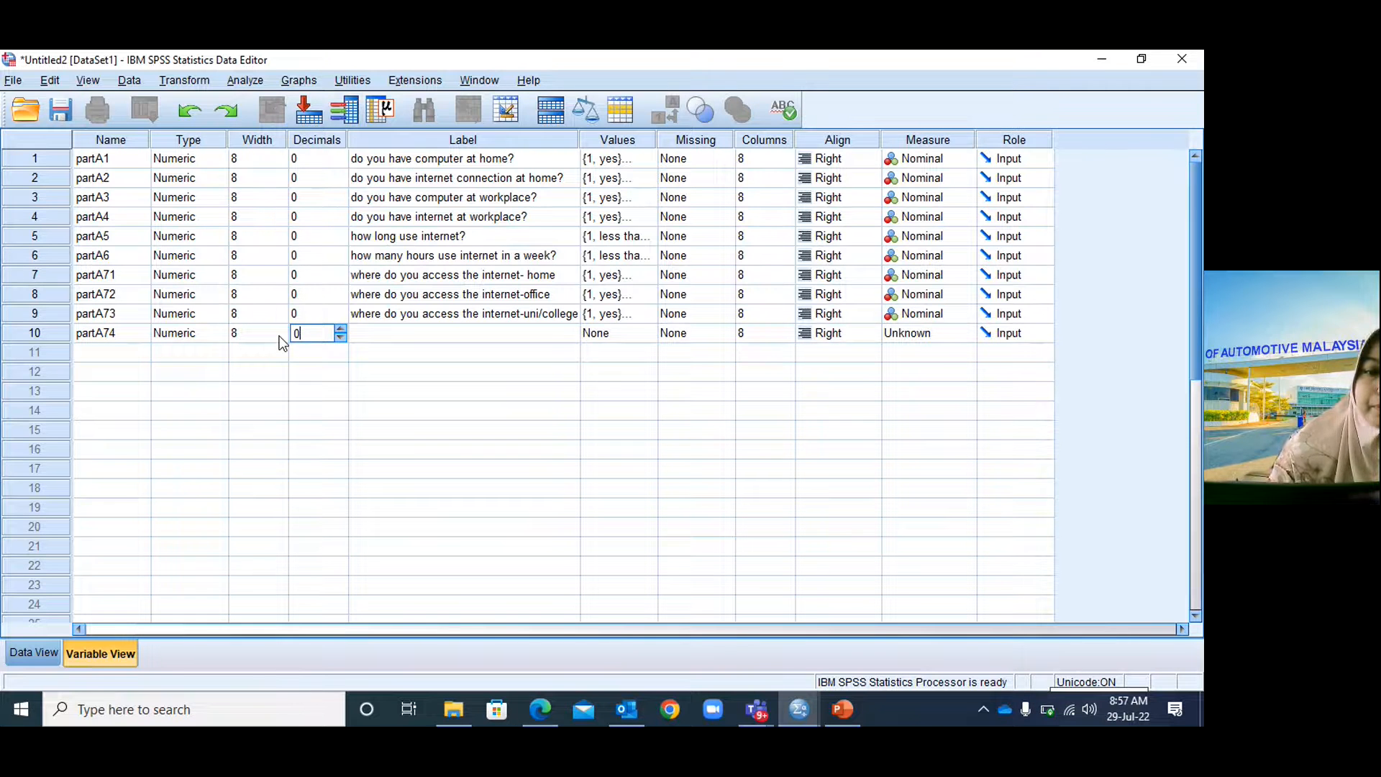
Label partA74 'where do you access the internet-cafe/ others' after checking the questionnaire slide.
{"action": "left_click", "coordinate": [846, 710]}
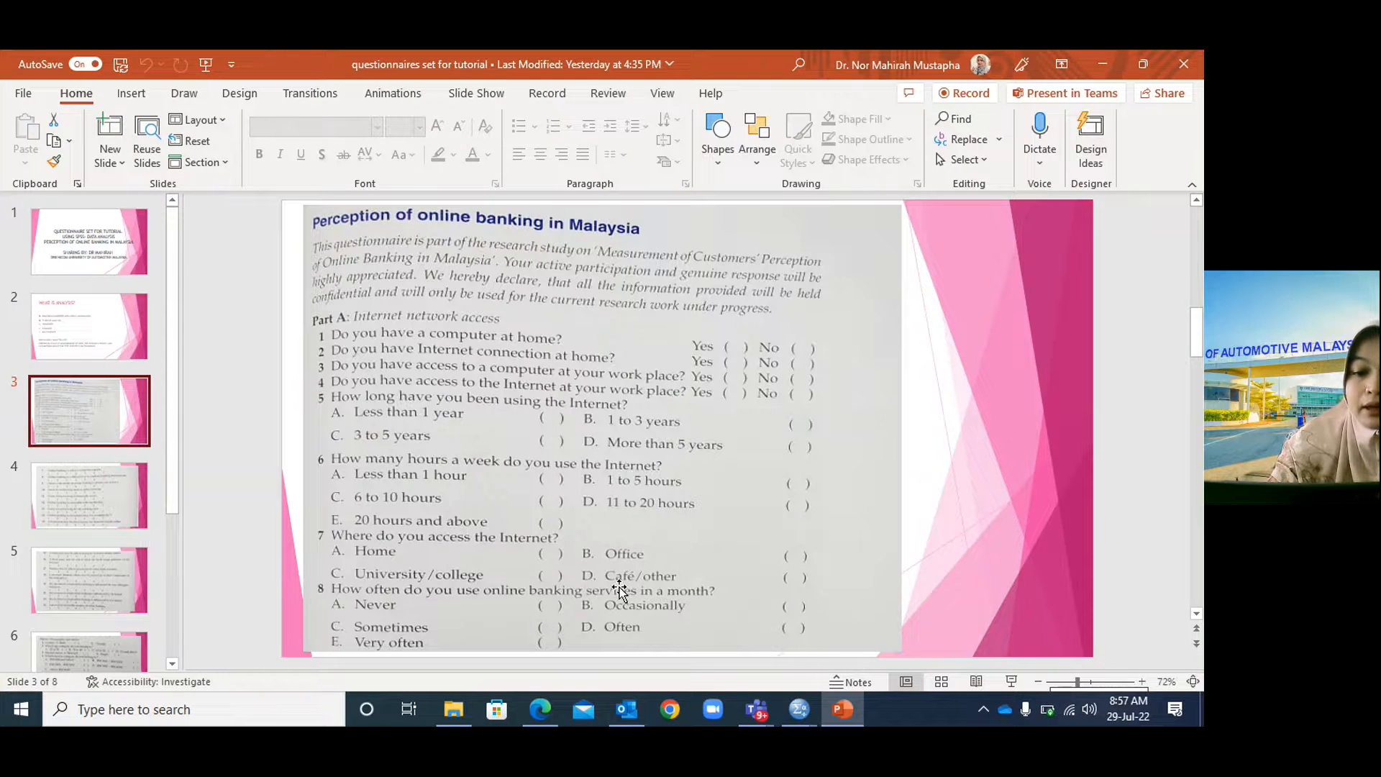
{"action": "left_click", "coordinate": [840, 710]}
{"action": "left_click", "coordinate": [479, 333]}
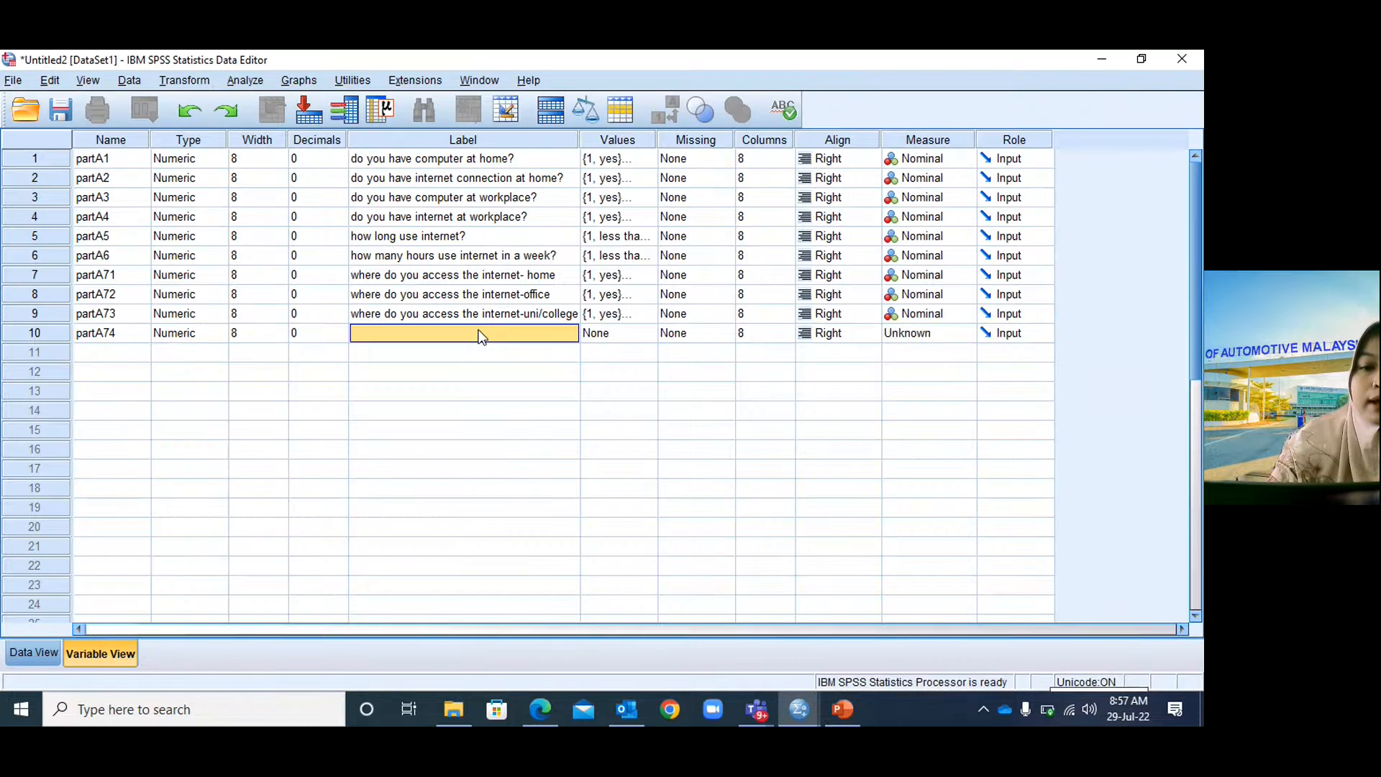
{"action": "left_click", "coordinate": [480, 332]}
{"action": "type", "text": "where"}
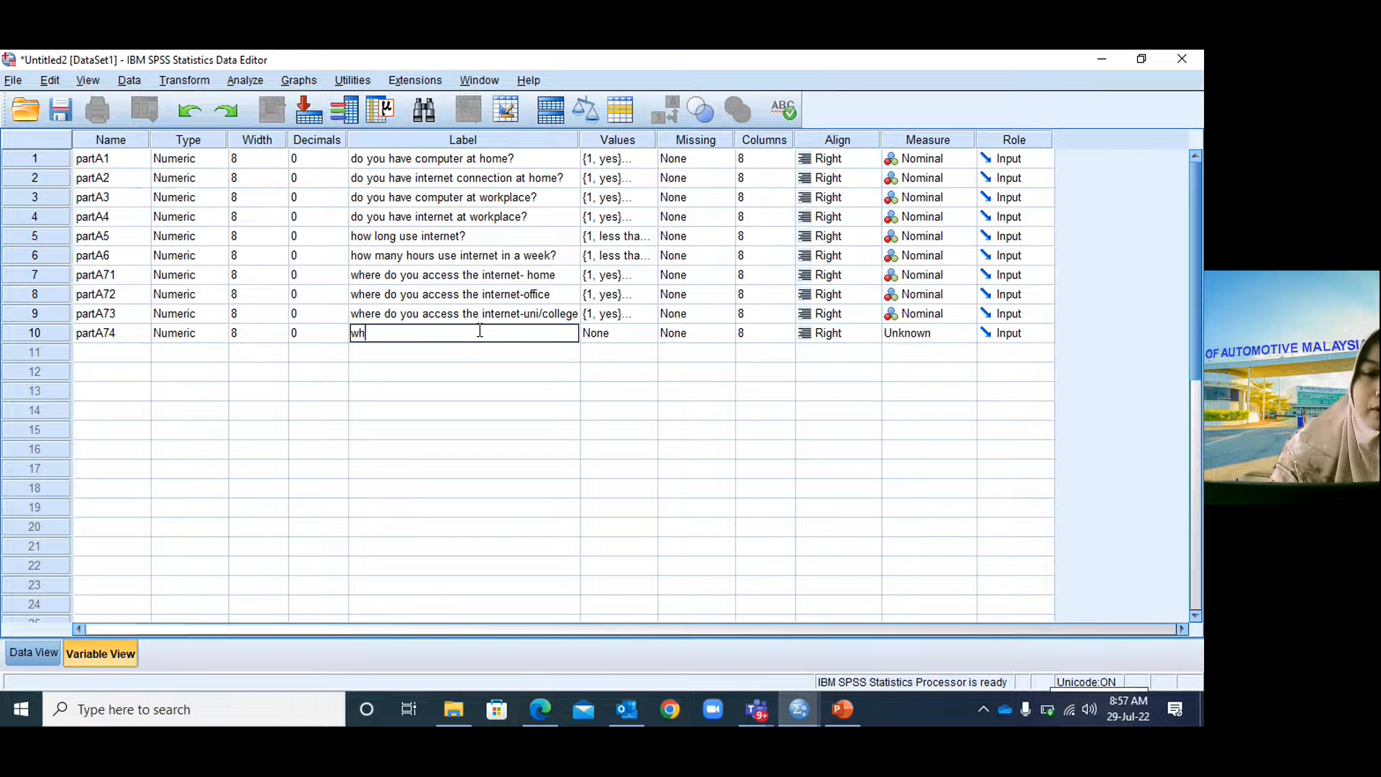
{"action": "type", "text": "you"}
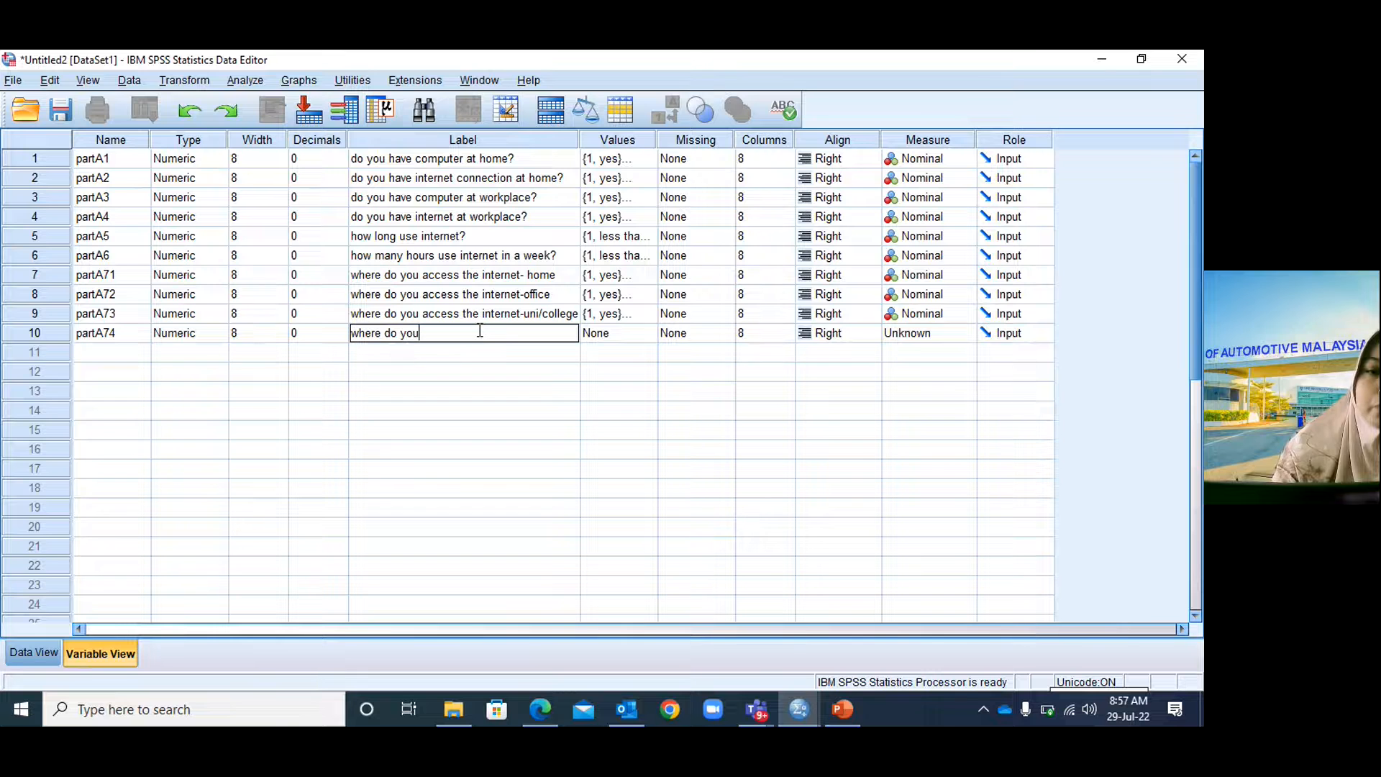
{"action": "type", "text": " access t"}
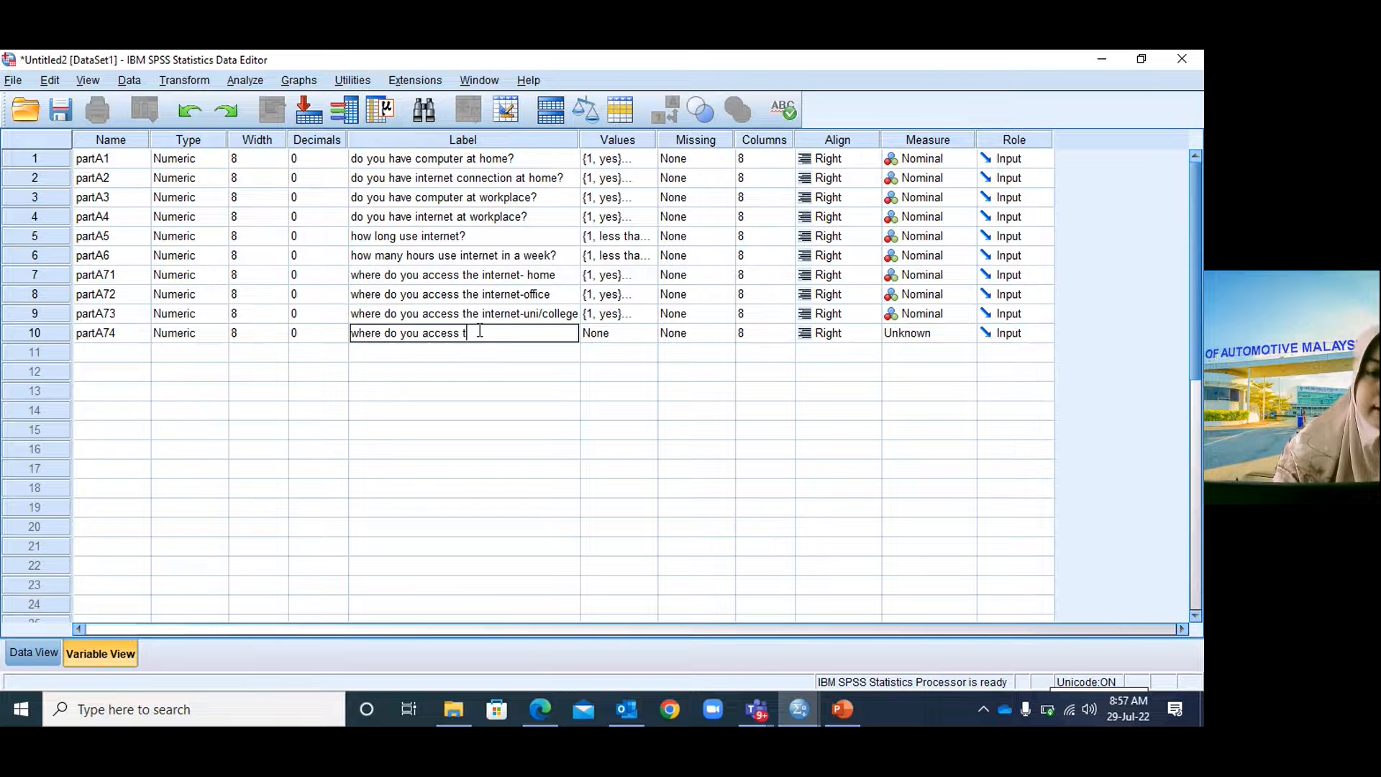
{"action": "type", "text": "he internet"}
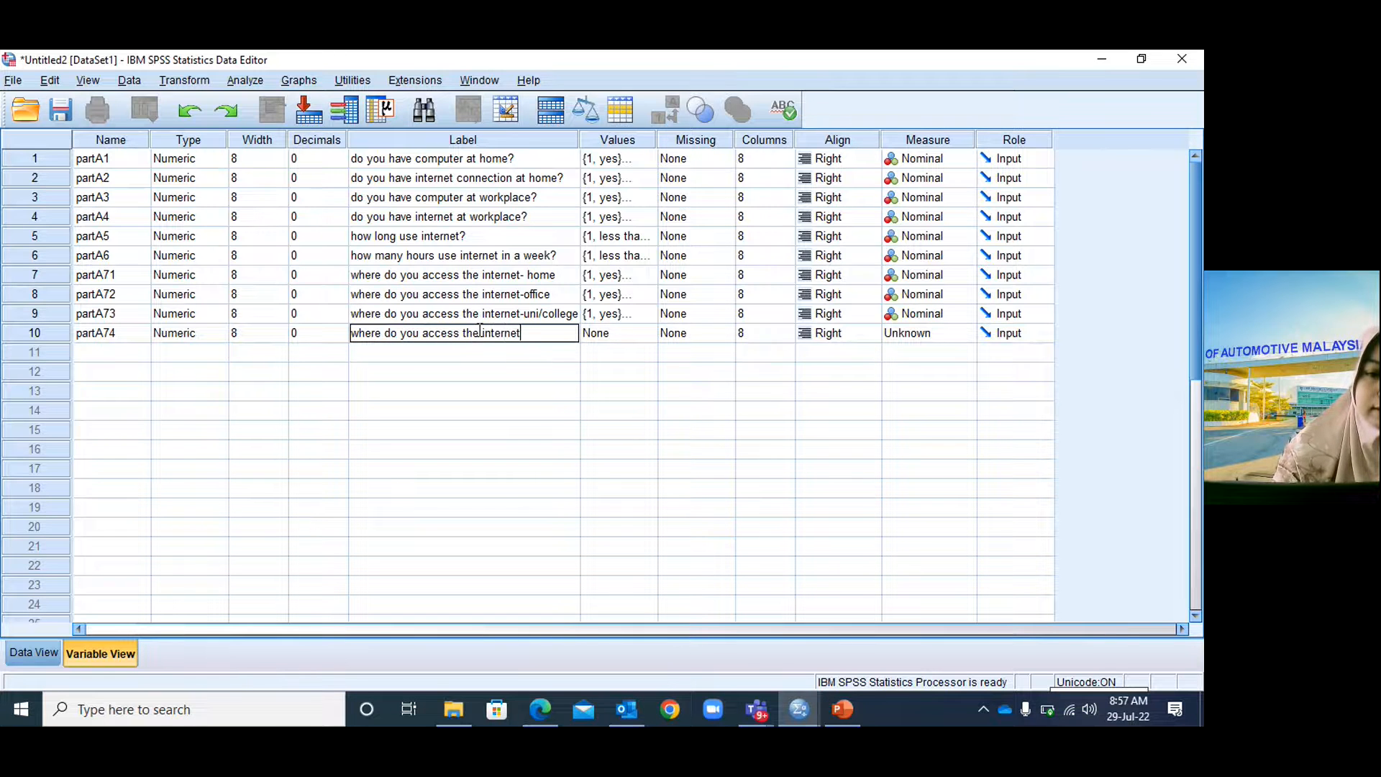
{"action": "type", "text": "-cafe"}
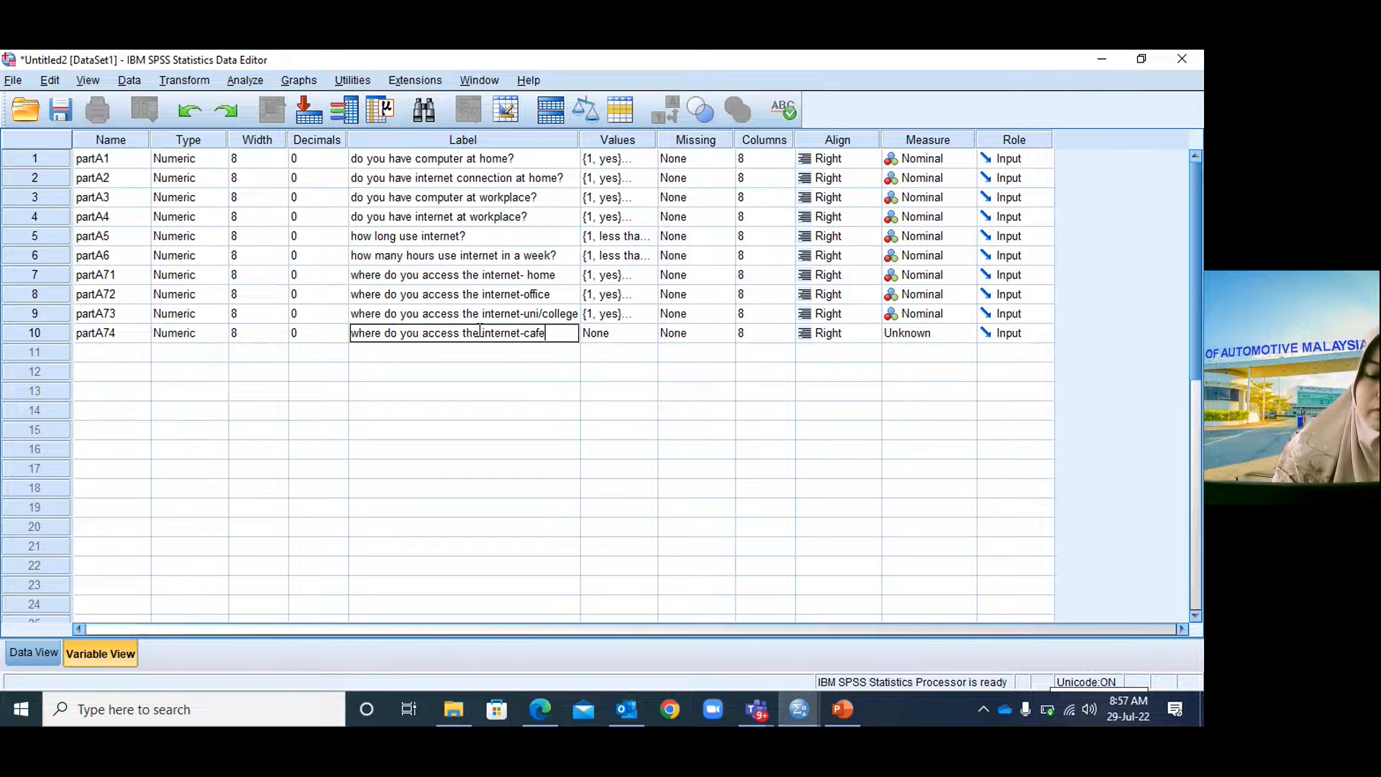
{"action": "type", "text": "/ others"}
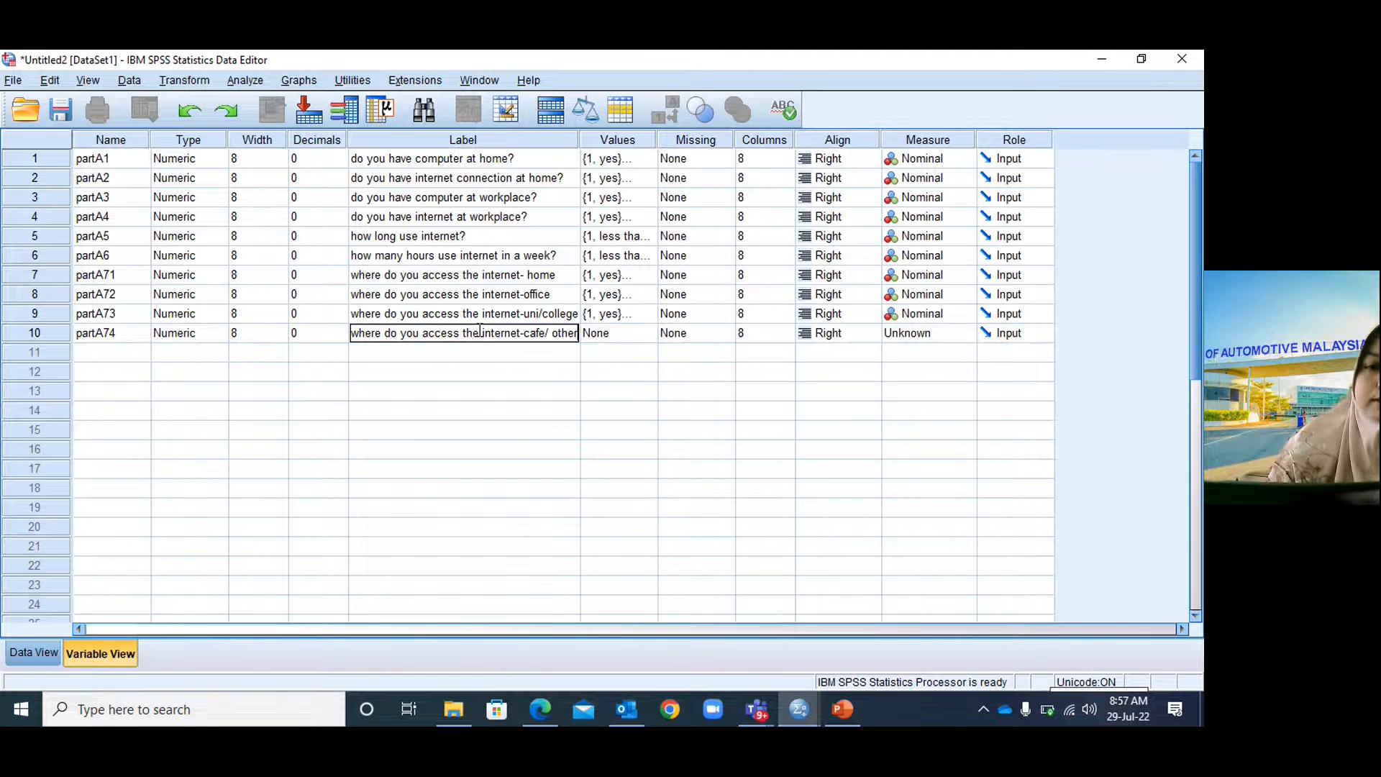
Give partA74 value labels 1 = yes and 2 = no.
{"action": "left_click", "coordinate": [636, 330]}
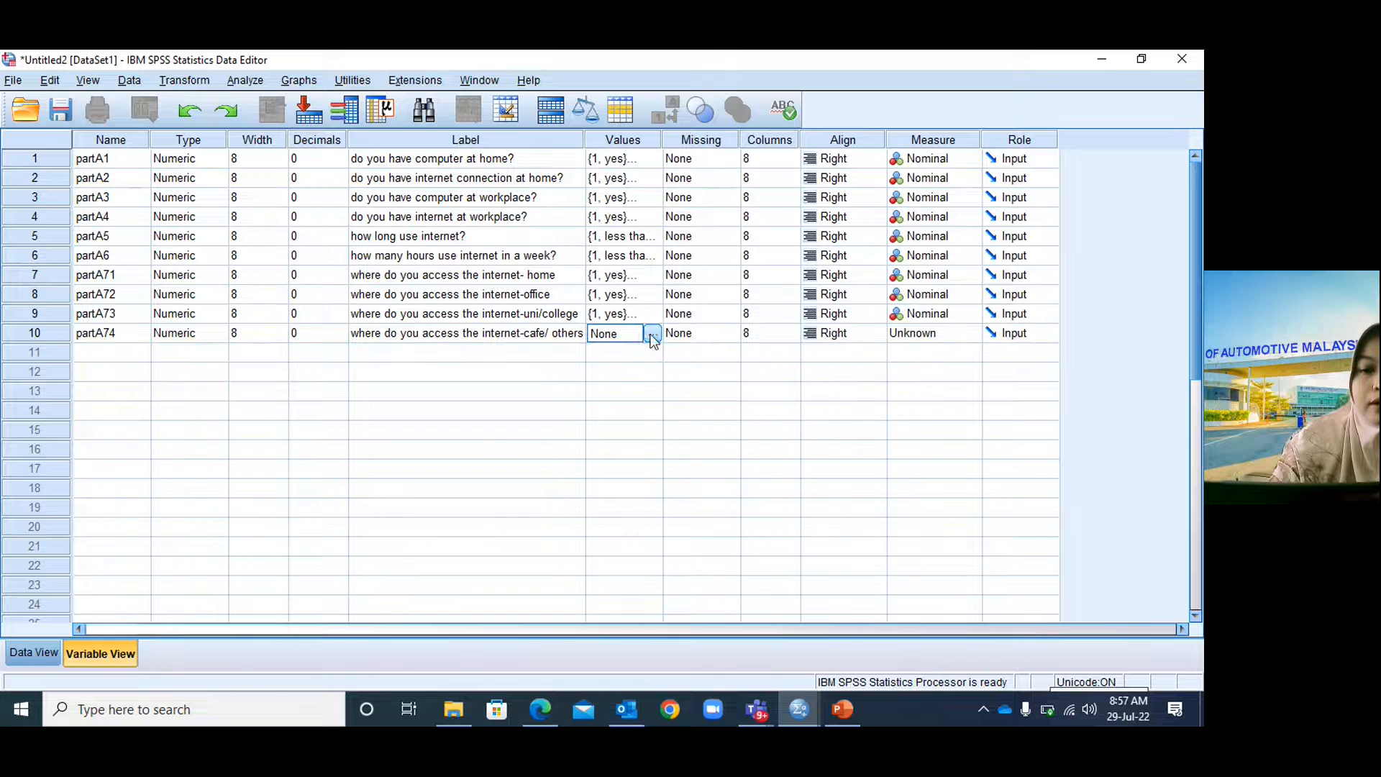
{"action": "left_click", "coordinate": [652, 333]}
{"action": "type", "text": "1"}
{"action": "left_click", "coordinate": [534, 337]}
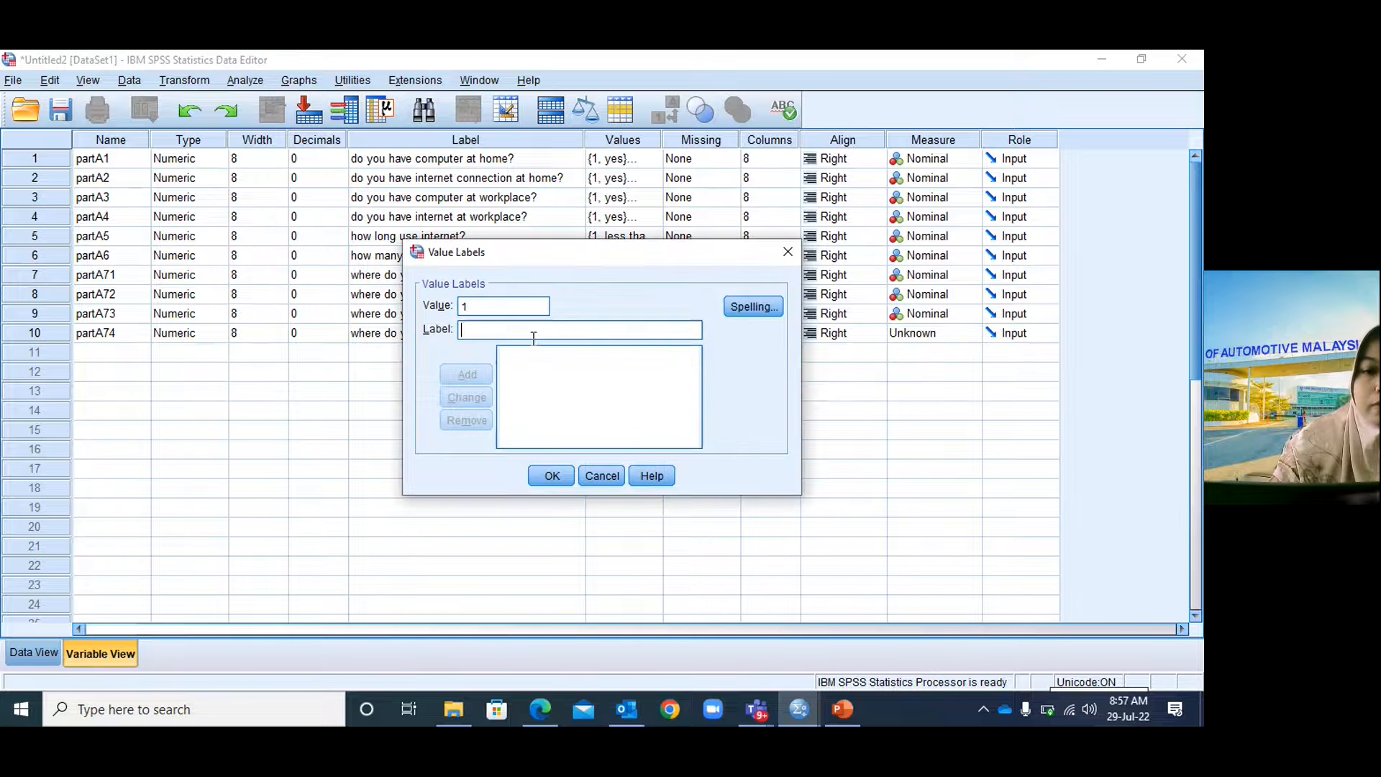
{"action": "type", "text": "yes"}
{"action": "left_click", "coordinate": [467, 374]}
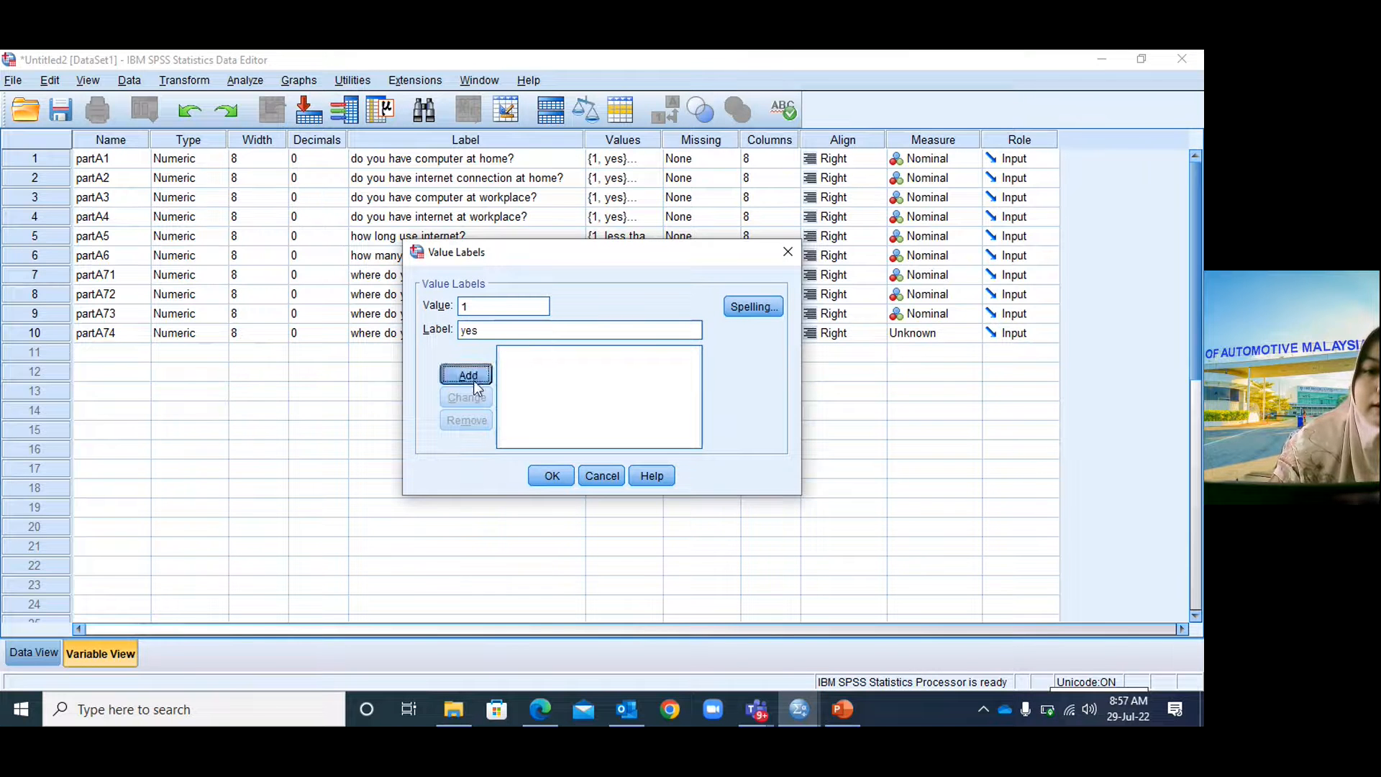
{"action": "left_click", "coordinate": [494, 331]}
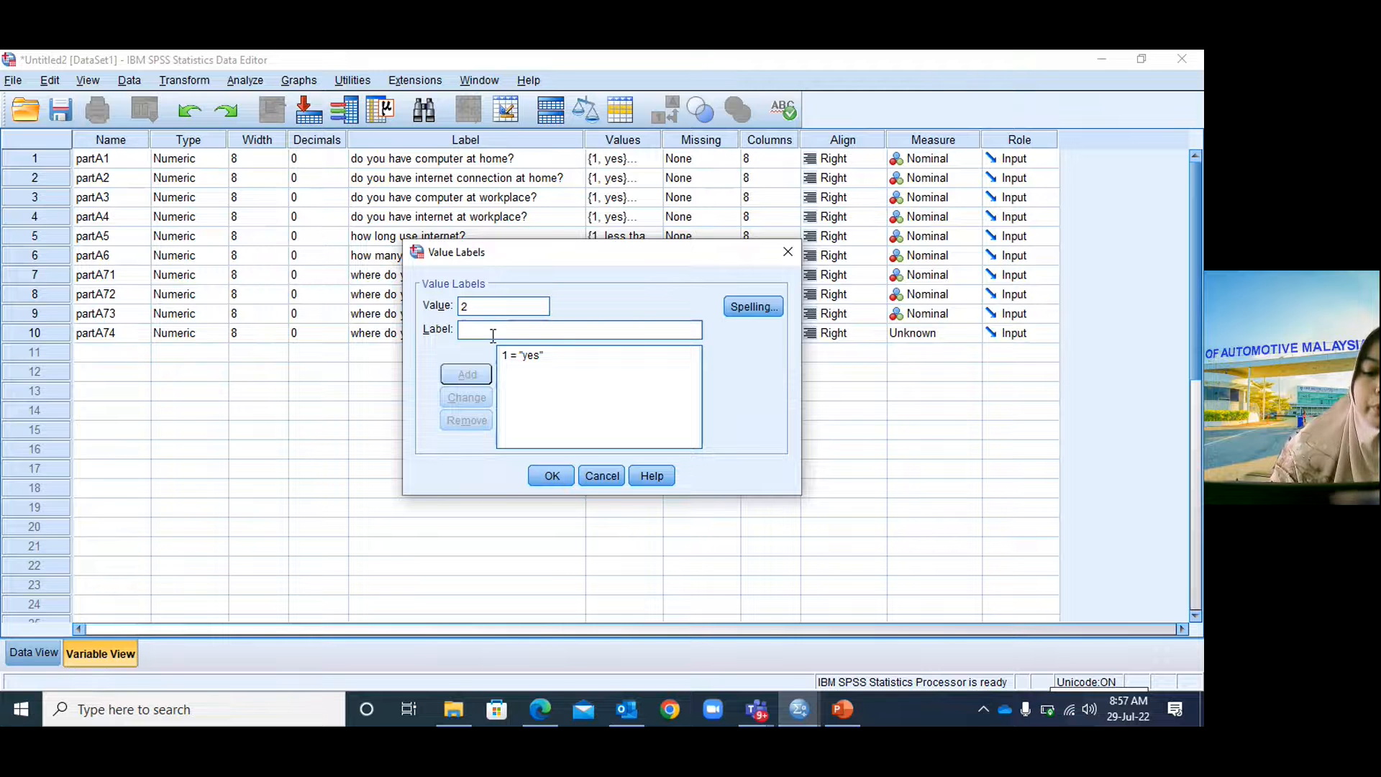
{"action": "type", "text": "no"}
{"action": "left_click", "coordinate": [467, 374]}
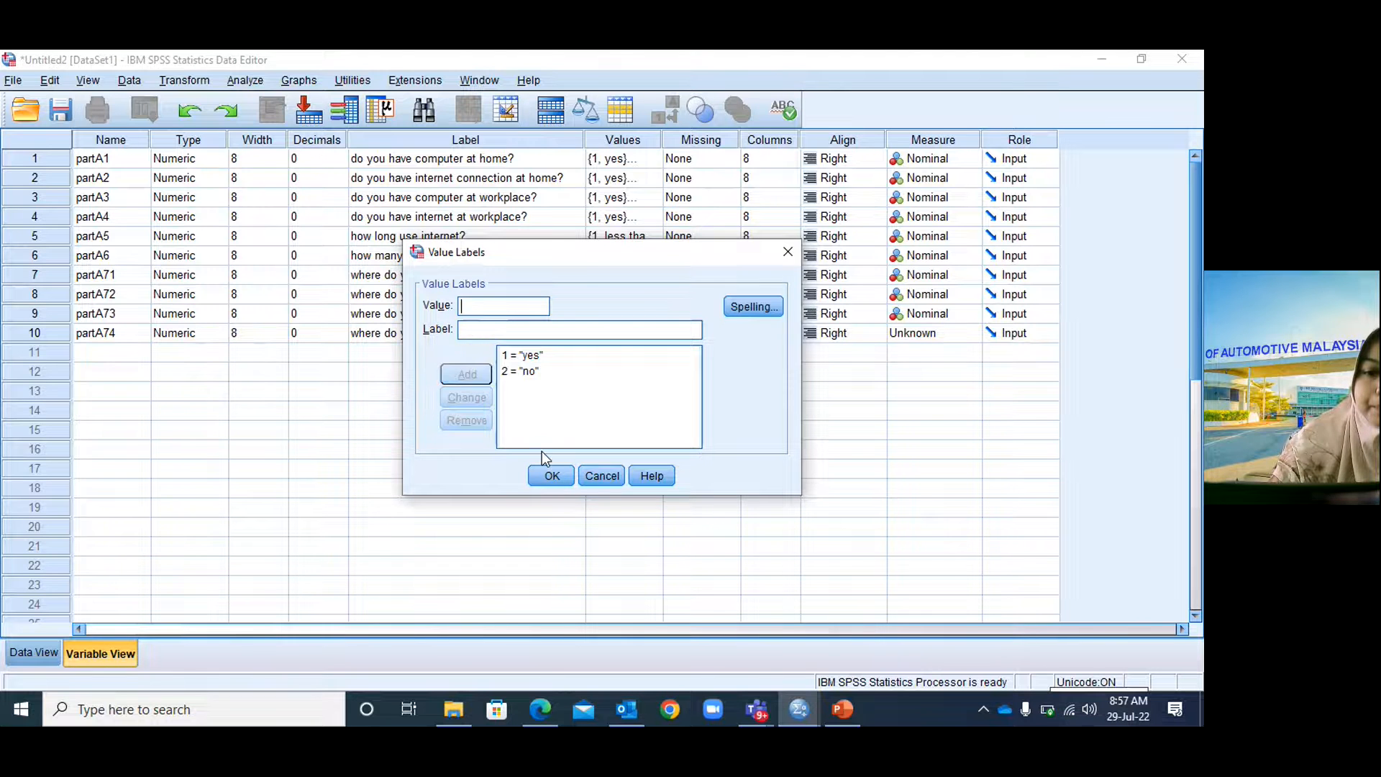
{"action": "left_click", "coordinate": [551, 475]}
Set partA74's measure to Nominal and bring up the PowerPoint questionnaire slide.
{"action": "left_click", "coordinate": [909, 335]}
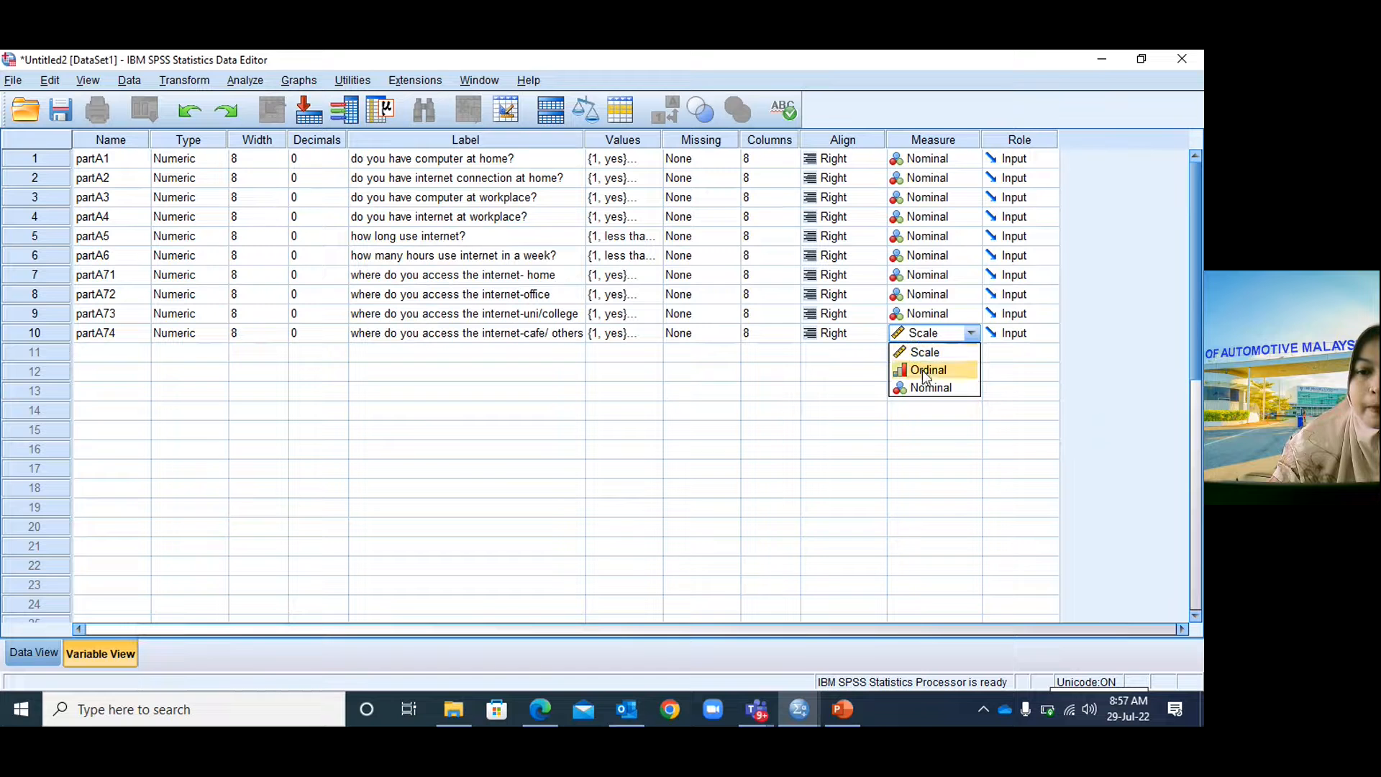
{"action": "left_click", "coordinate": [906, 386]}
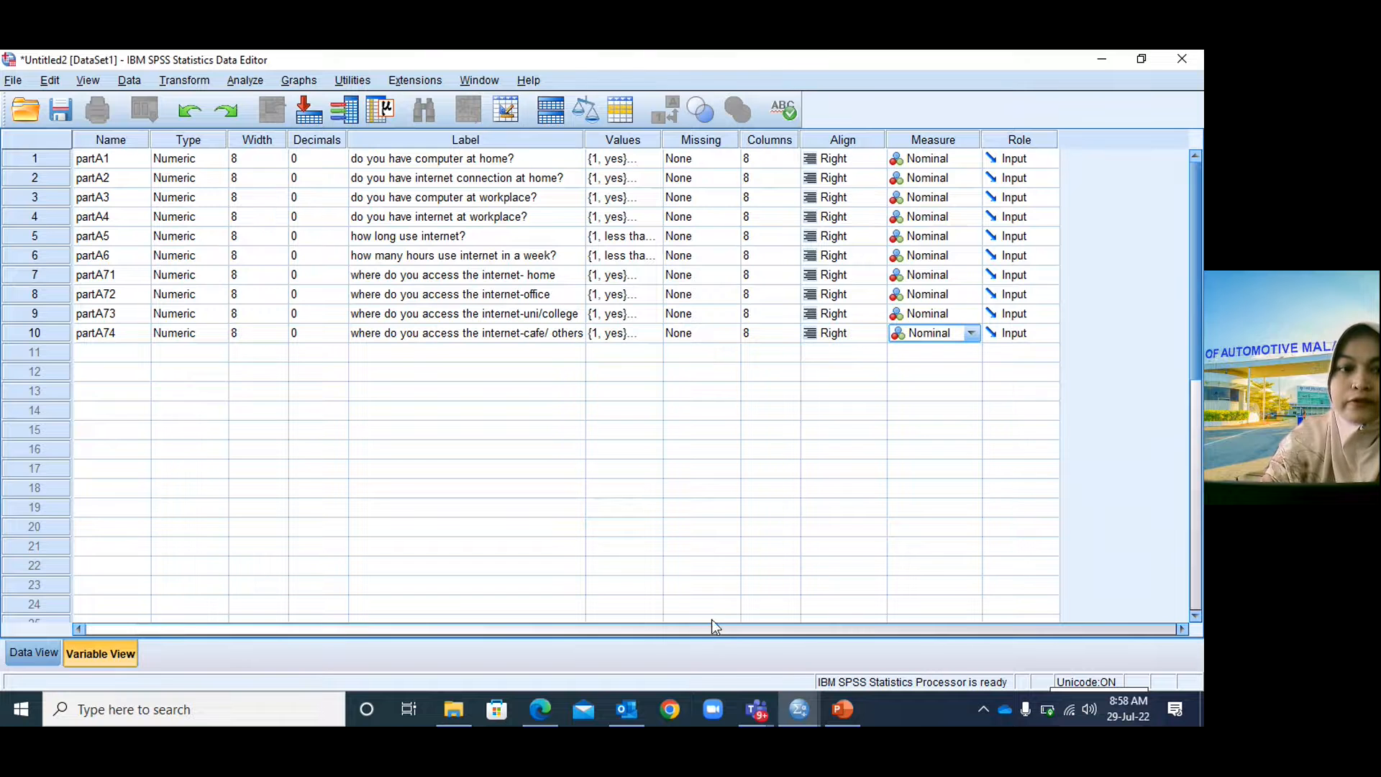
{"action": "left_click", "coordinate": [830, 707]}
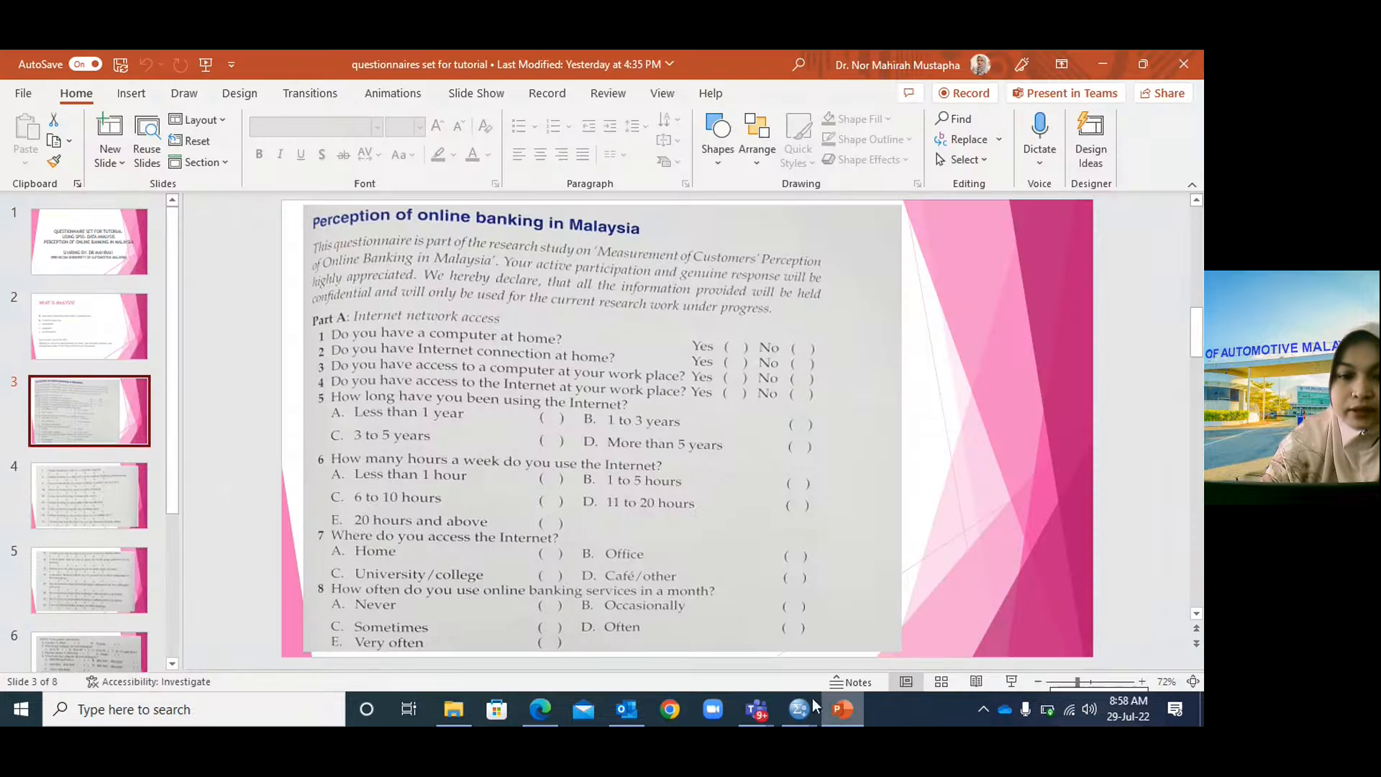
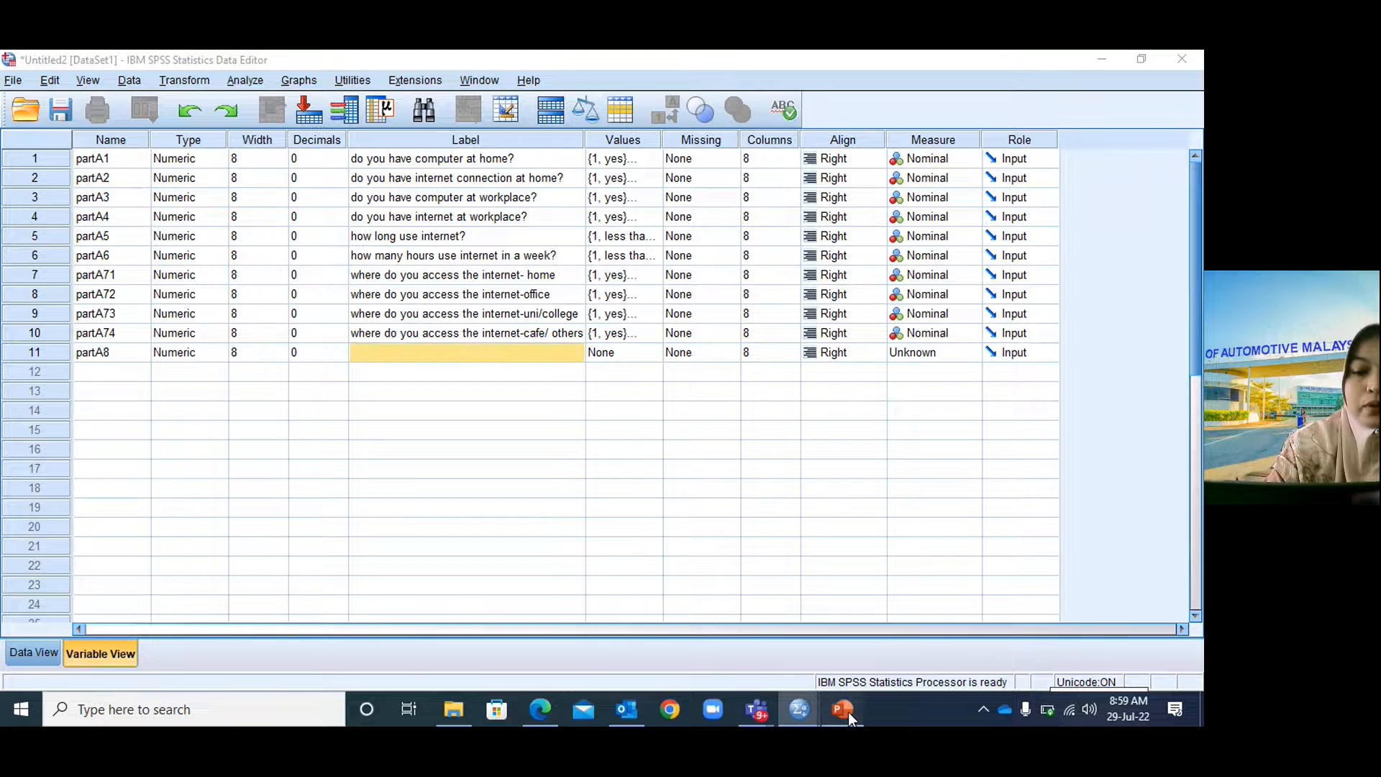
{"action": "left_click", "coordinate": [848, 711]}
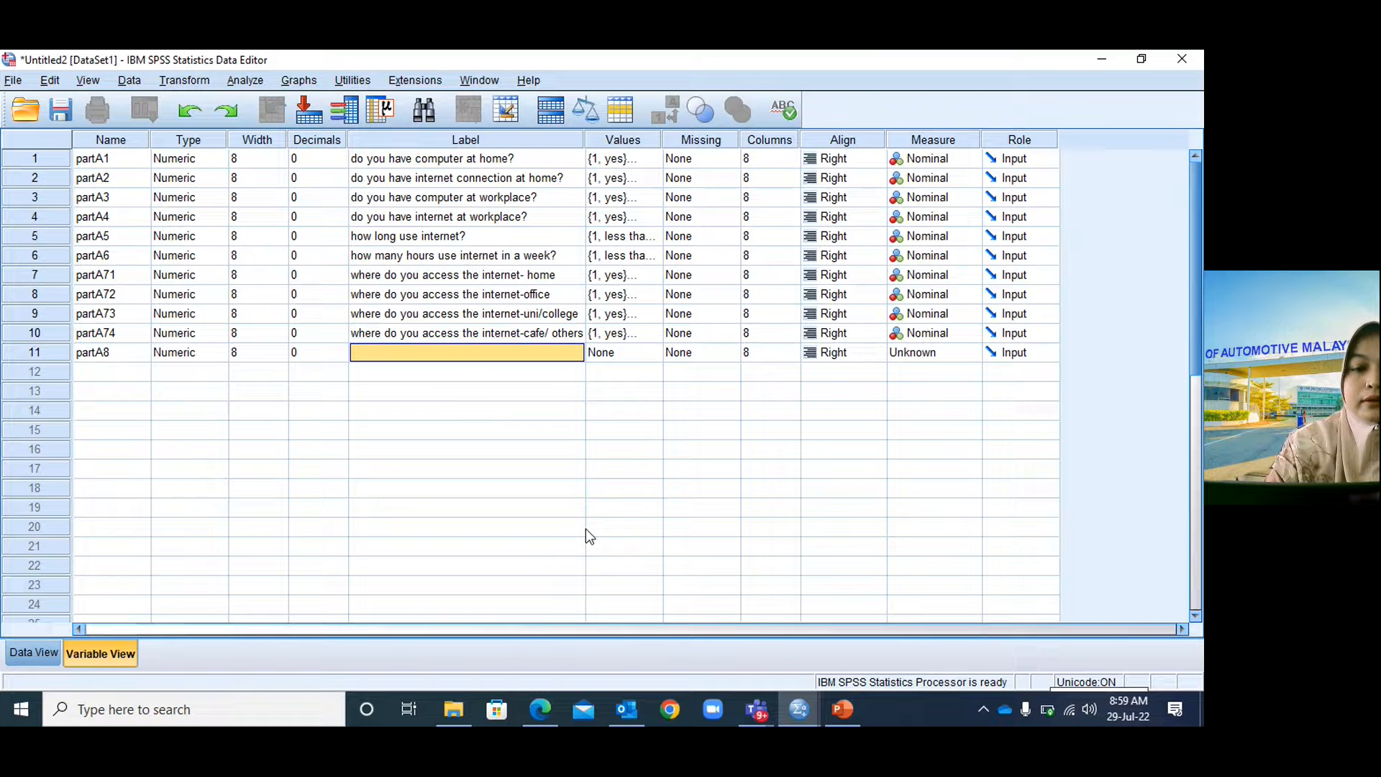
Enter partA8's label as 'how often do you use online banking', replacing 'internet'.
{"action": "type", "text": "how often do"}
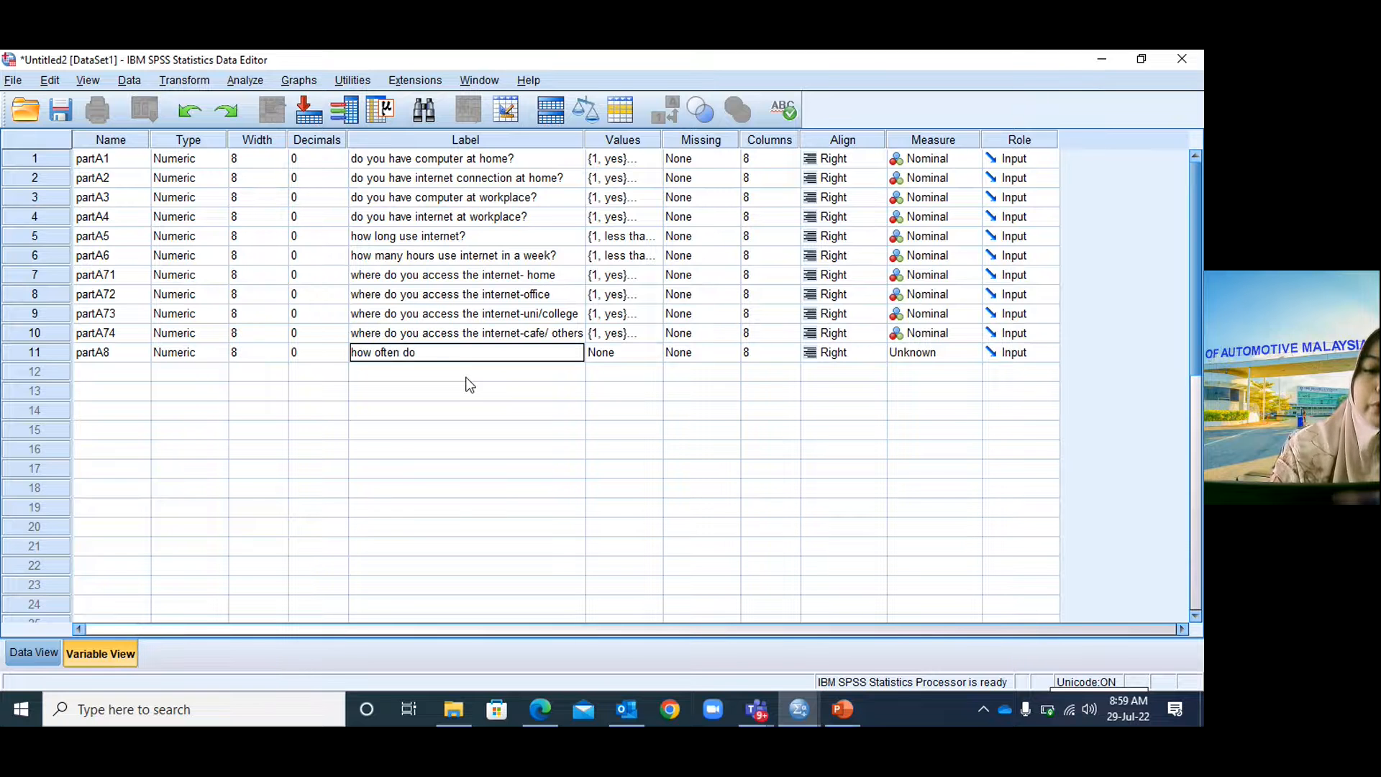
{"action": "type", "text": " you use internet"}
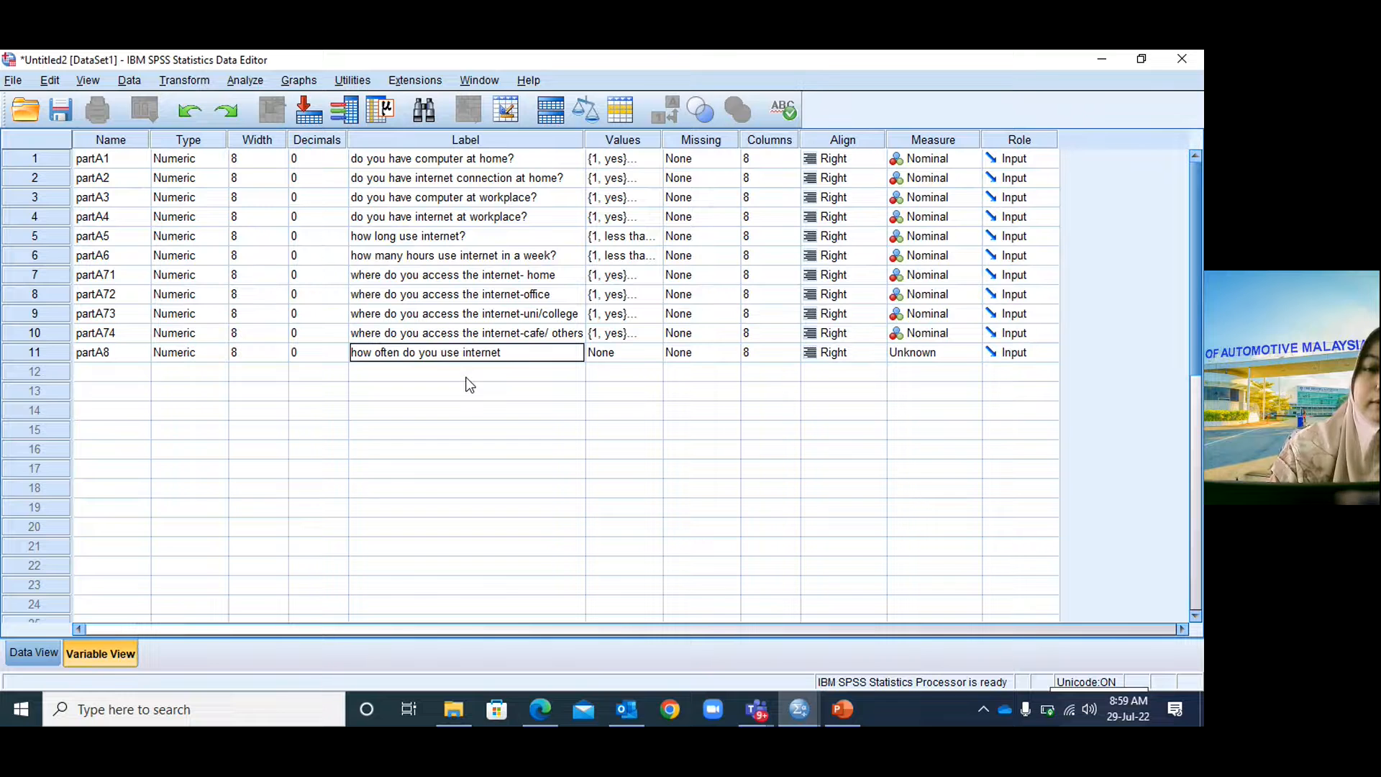
{"action": "left_click", "coordinate": [464, 352]}
{"action": "left_click_drag", "start_coordinate": [473, 354], "coordinate": [516, 354]}
{"action": "type", "text": "o"}
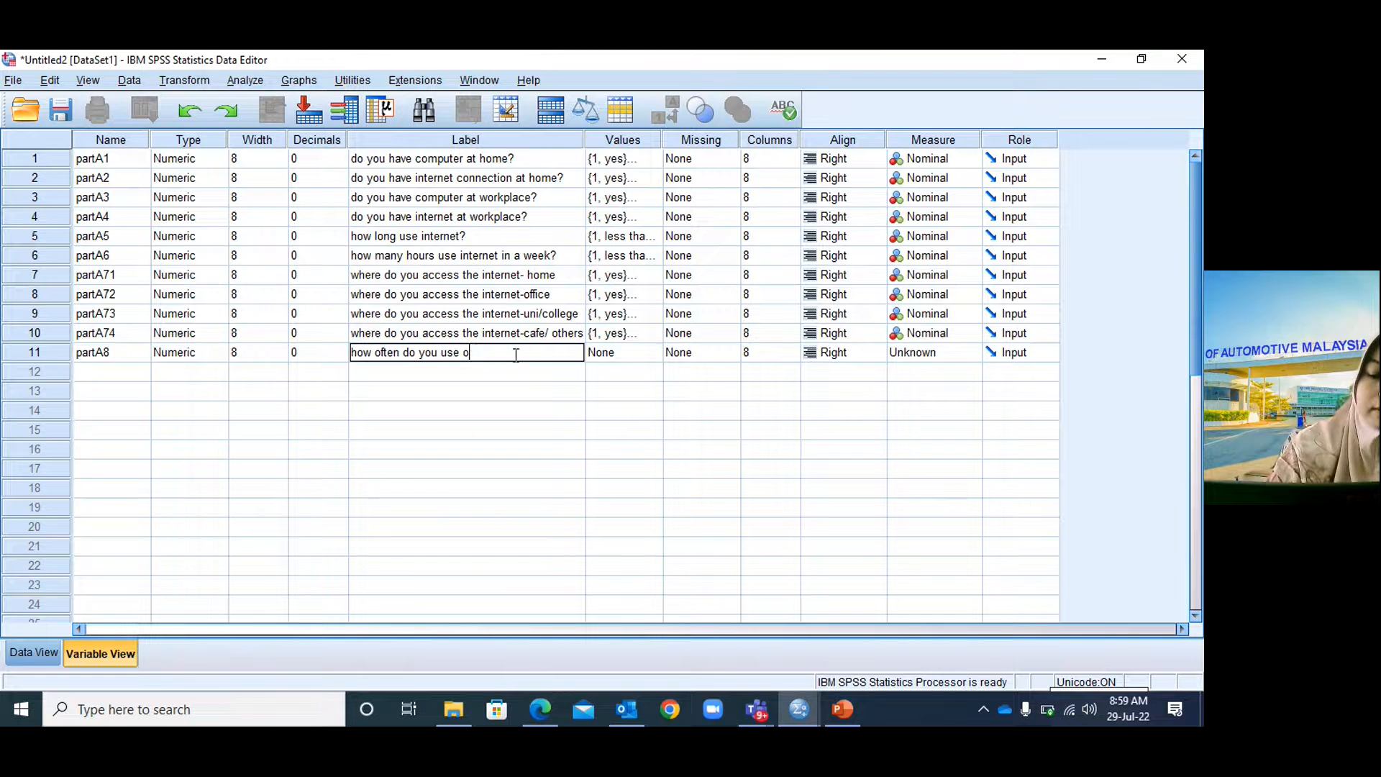
{"action": "type", "text": "nline banking"}
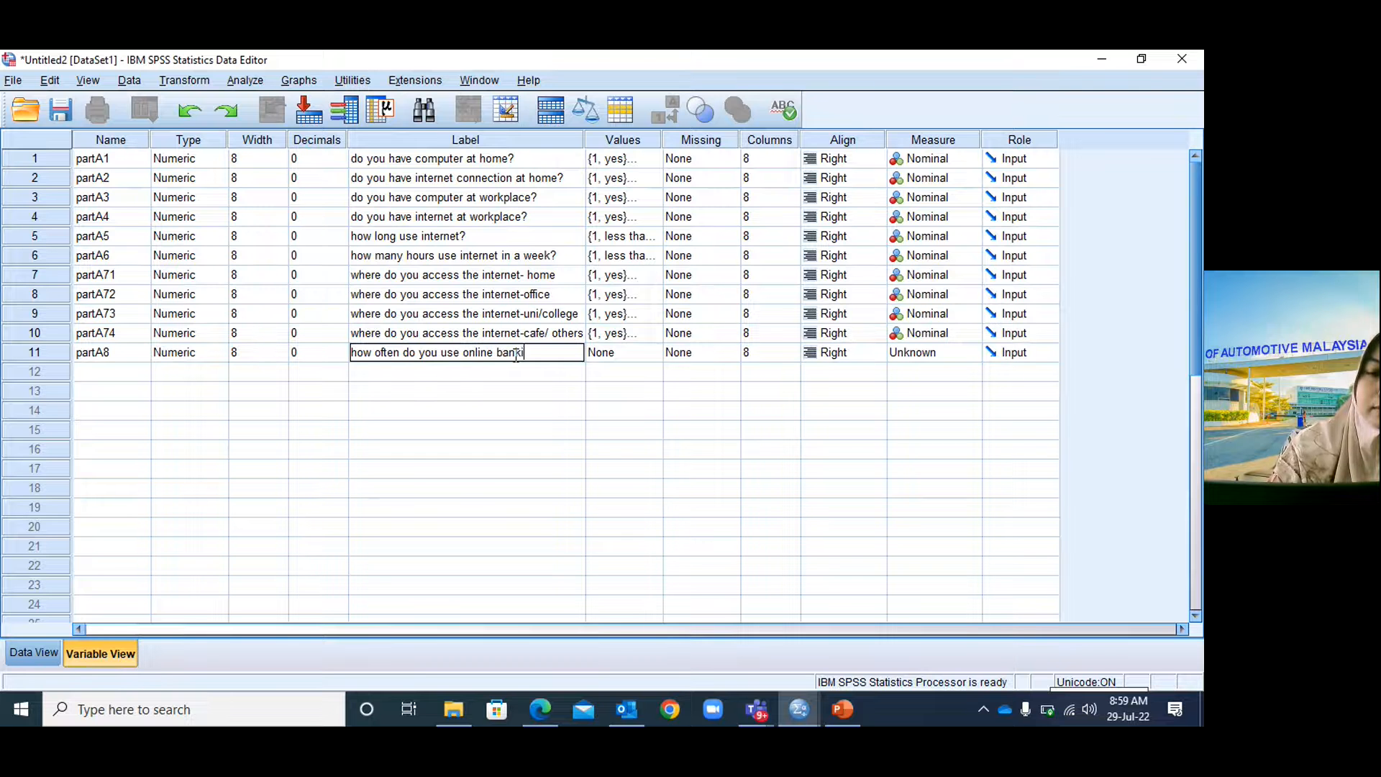
Complete the label as 'how often do you use online banking in a month?', fixing 'amonth'.
{"action": "left_click", "coordinate": [849, 711]}
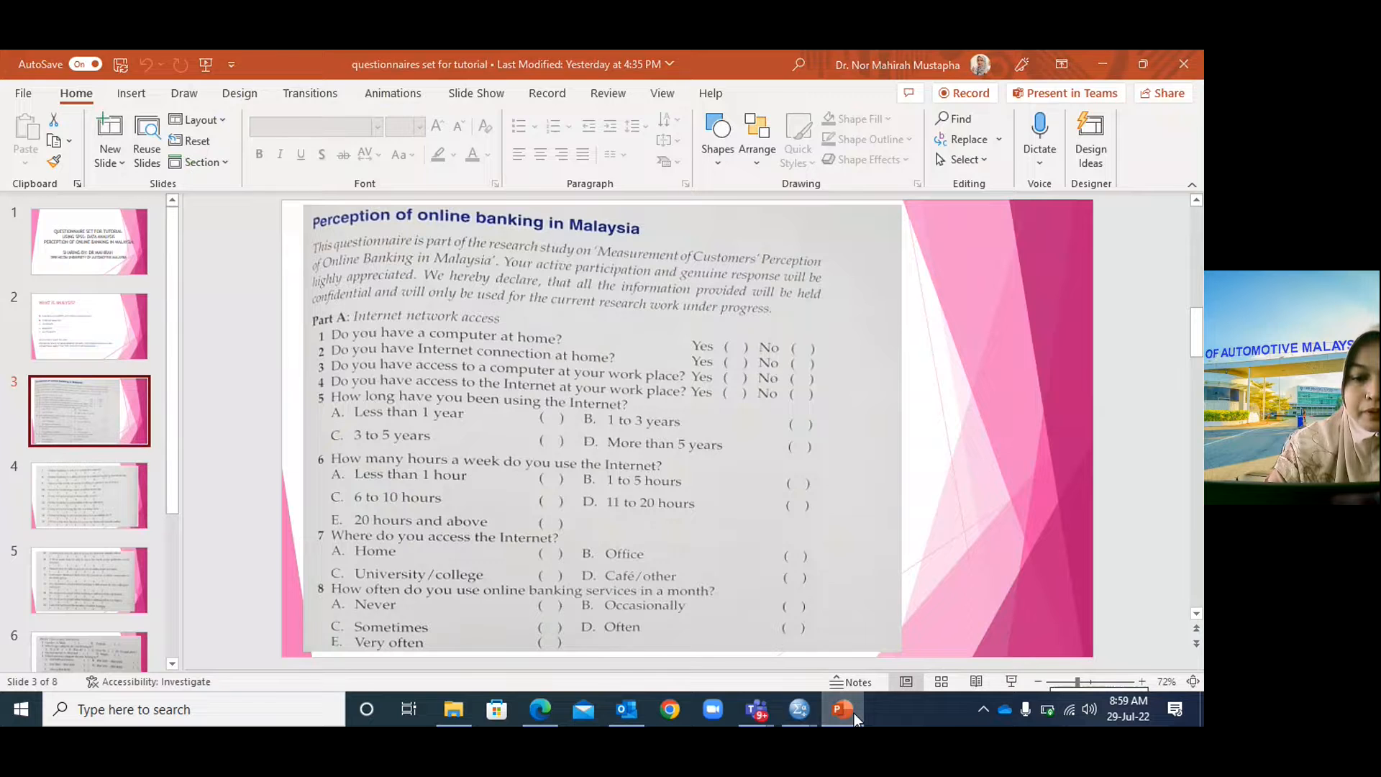
{"action": "left_click", "coordinate": [853, 714]}
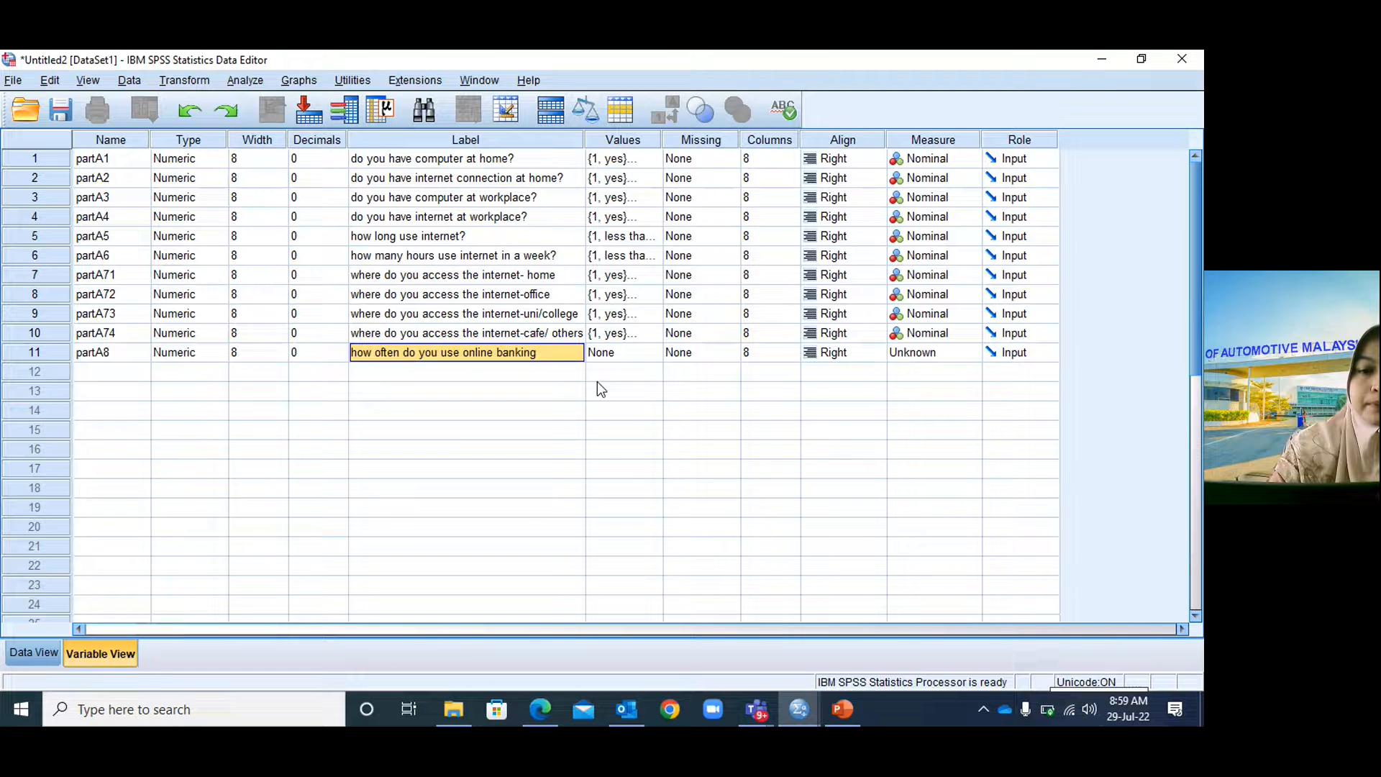
{"action": "double_click", "coordinate": [559, 355]}
{"action": "type", "text": "in "}
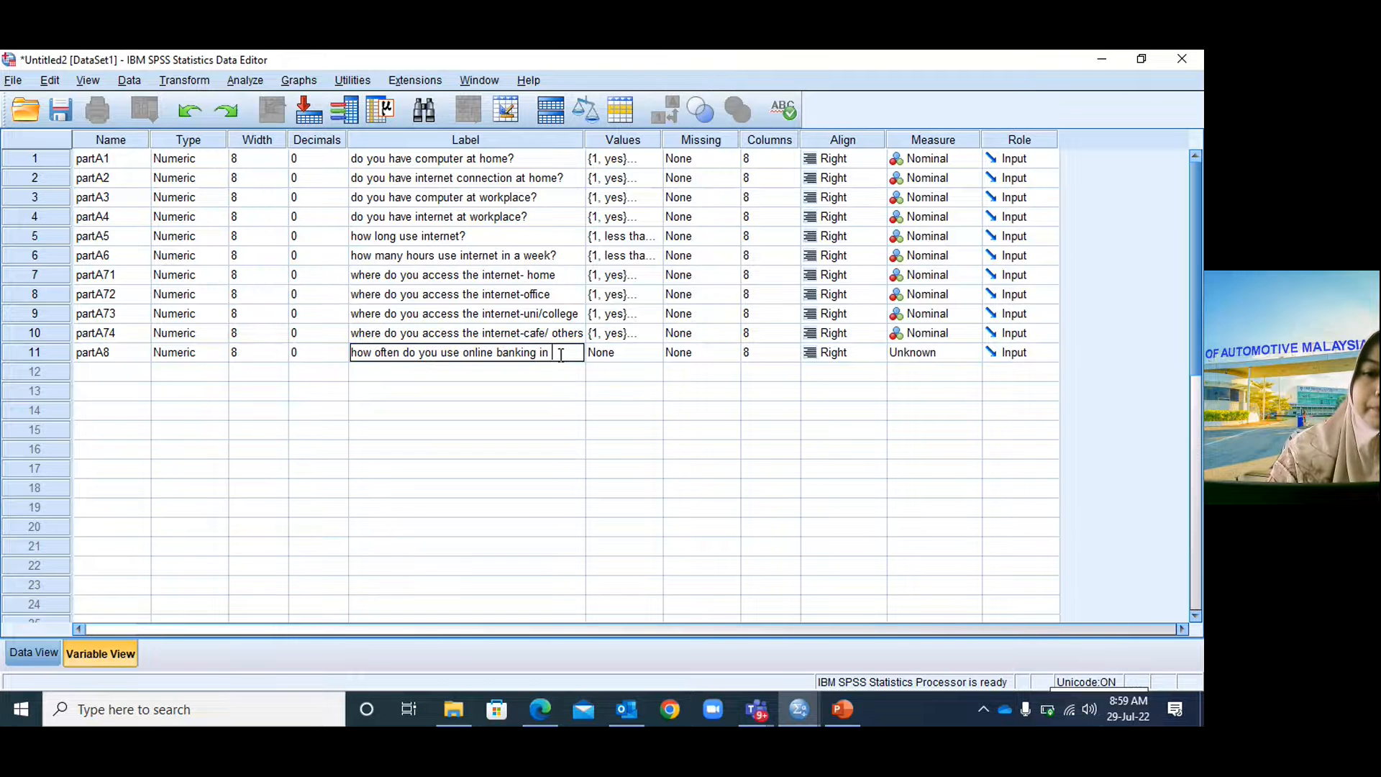
{"action": "type", "text": "a month?"}
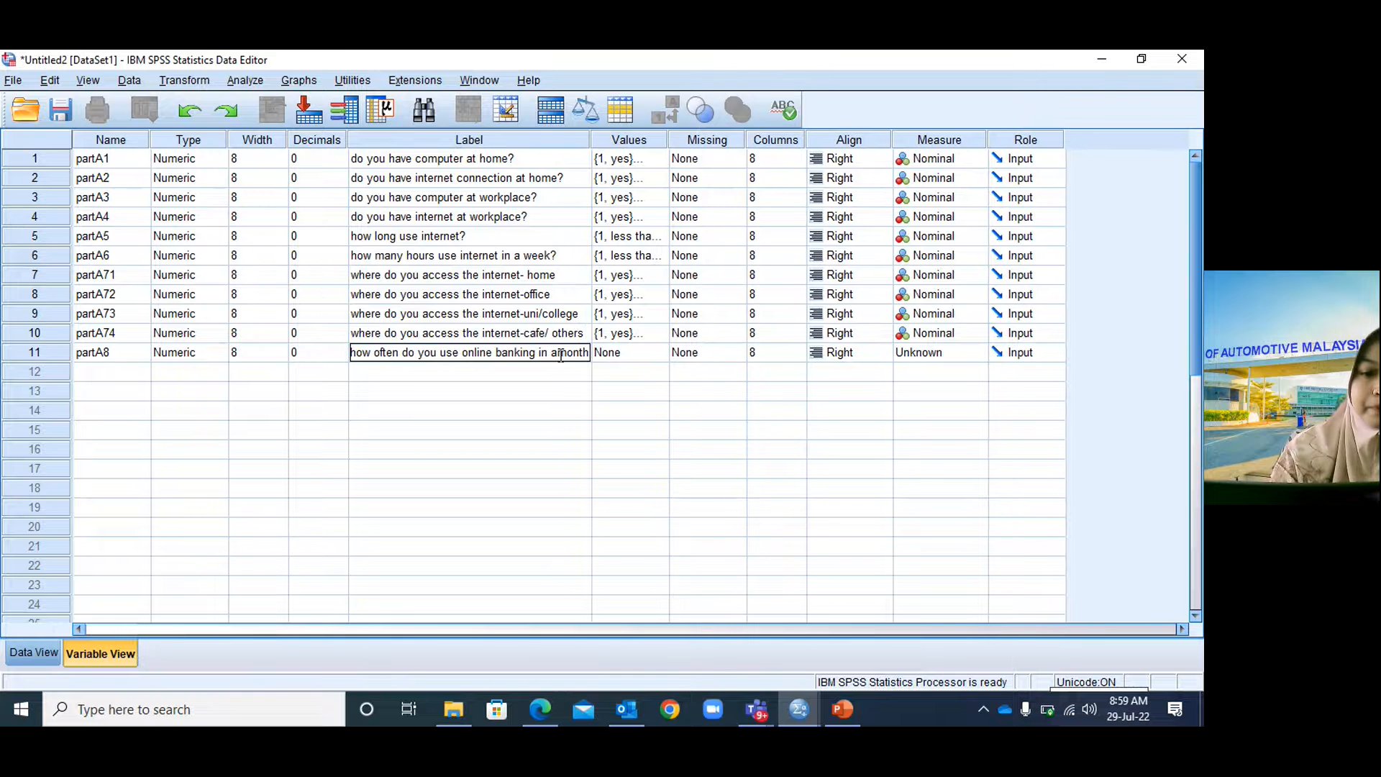
{"action": "left_click", "coordinate": [559, 351]}
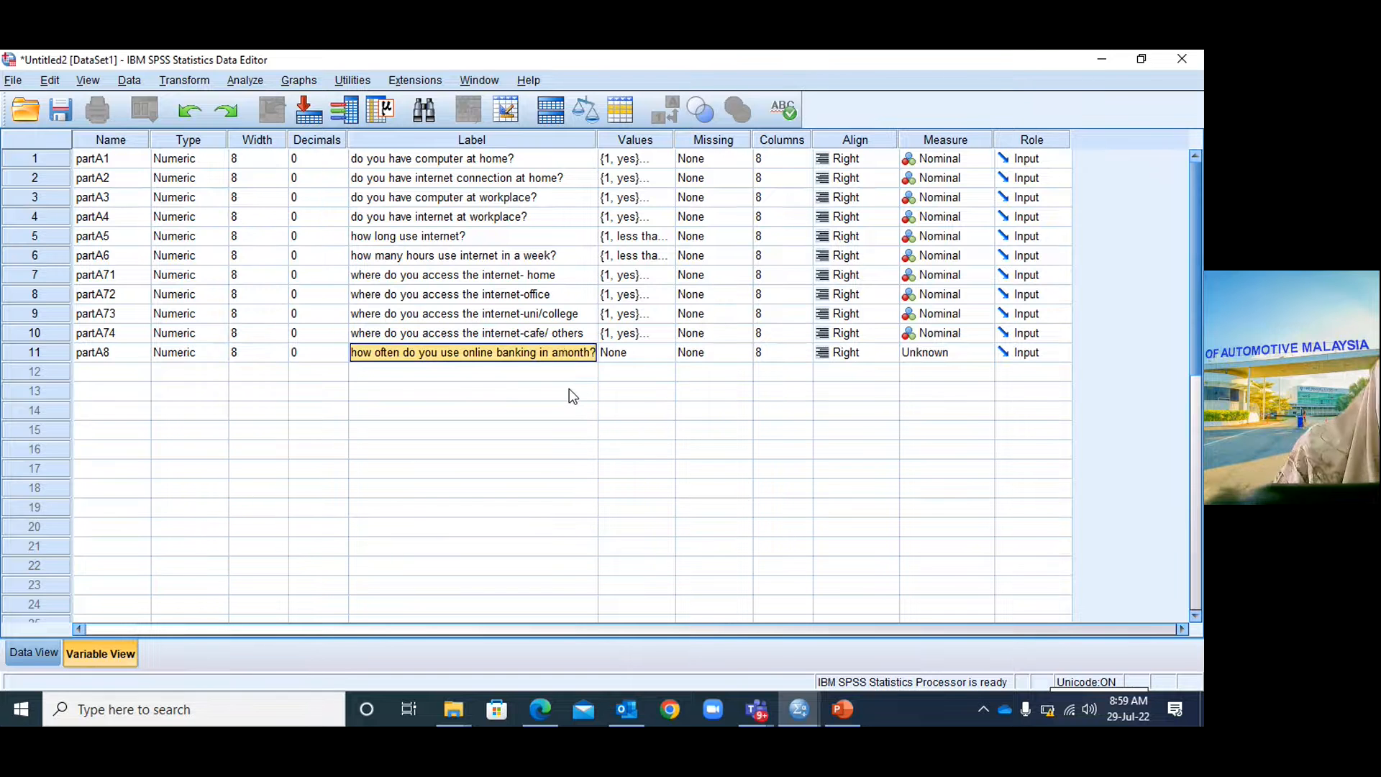
{"action": "double_click", "coordinate": [575, 352]}
{"action": "left_click", "coordinate": [559, 352]}
{"action": "left_click", "coordinate": [635, 353]}
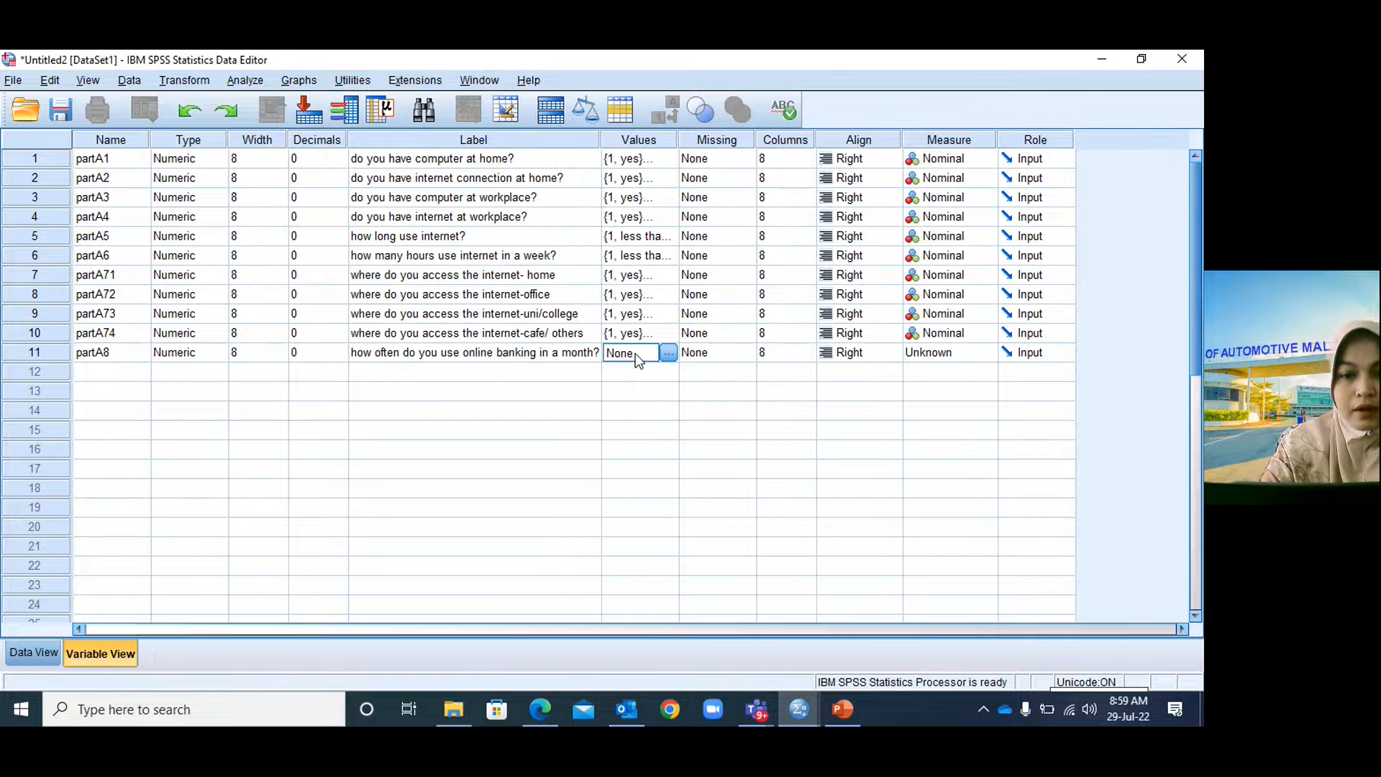
{"action": "left_click", "coordinate": [668, 353]}
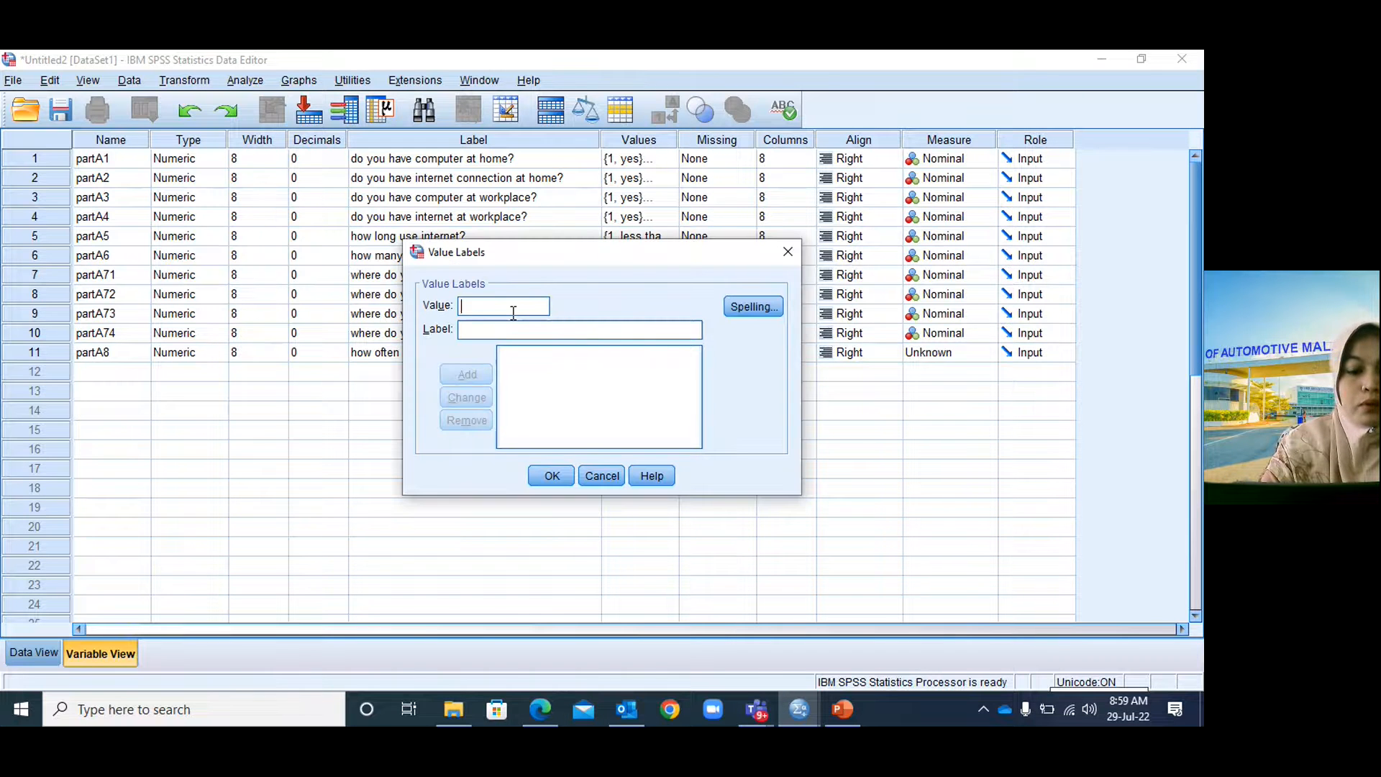
Add partA8 value labels 1 = never and 2 = occasionally.
{"action": "type", "text": "1"}
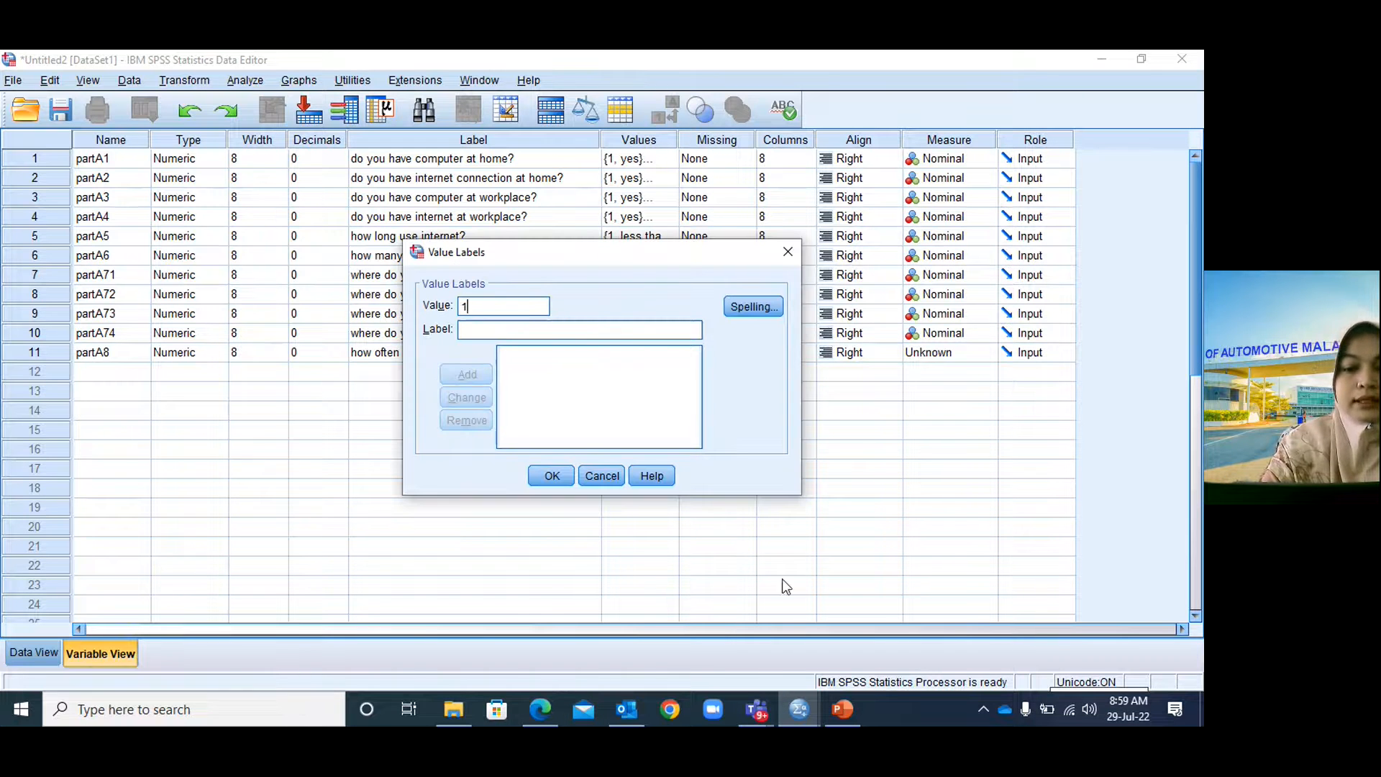
{"action": "left_click", "coordinate": [846, 710]}
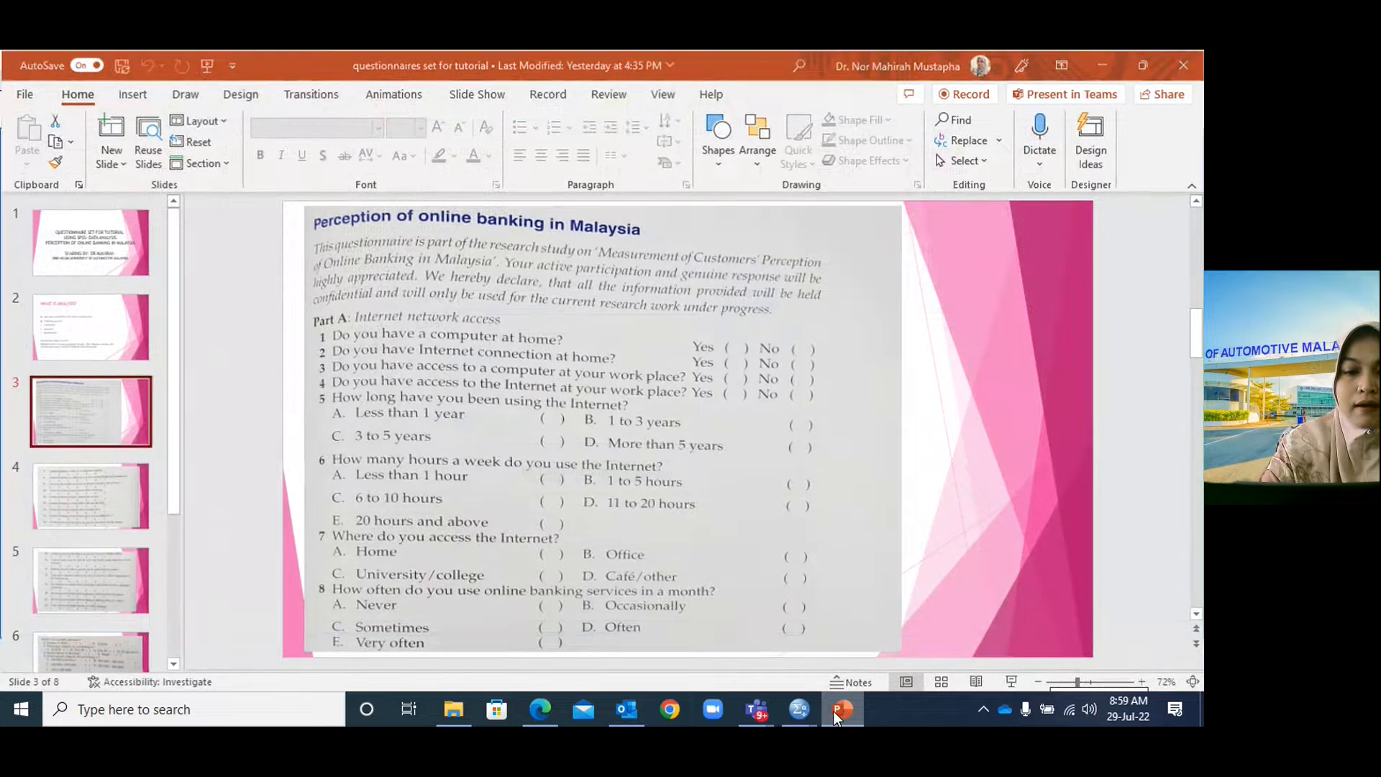
{"action": "left_click", "coordinate": [834, 710]}
{"action": "left_click", "coordinate": [511, 331]}
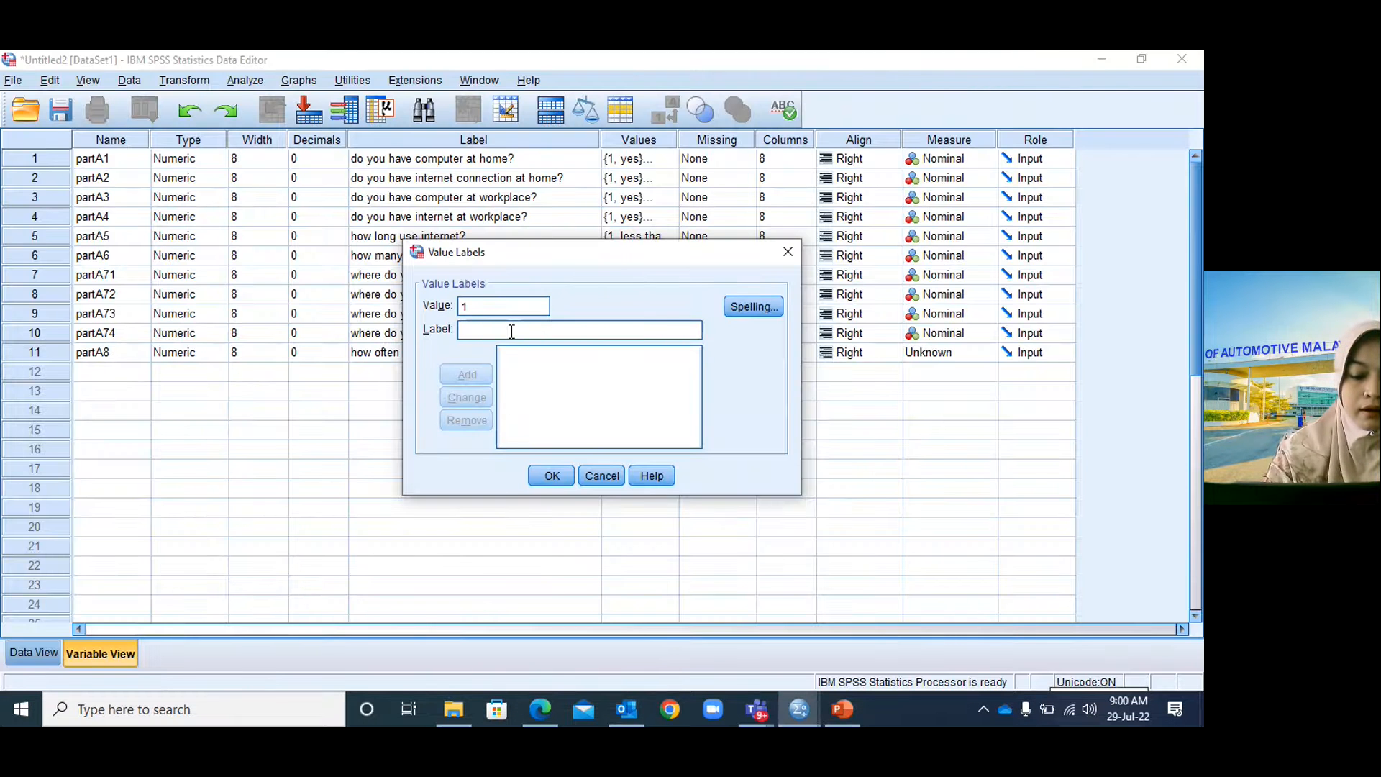
{"action": "type", "text": "never"}
{"action": "left_click", "coordinate": [465, 372]}
{"action": "type", "text": "2"}
{"action": "left_click", "coordinate": [842, 711]}
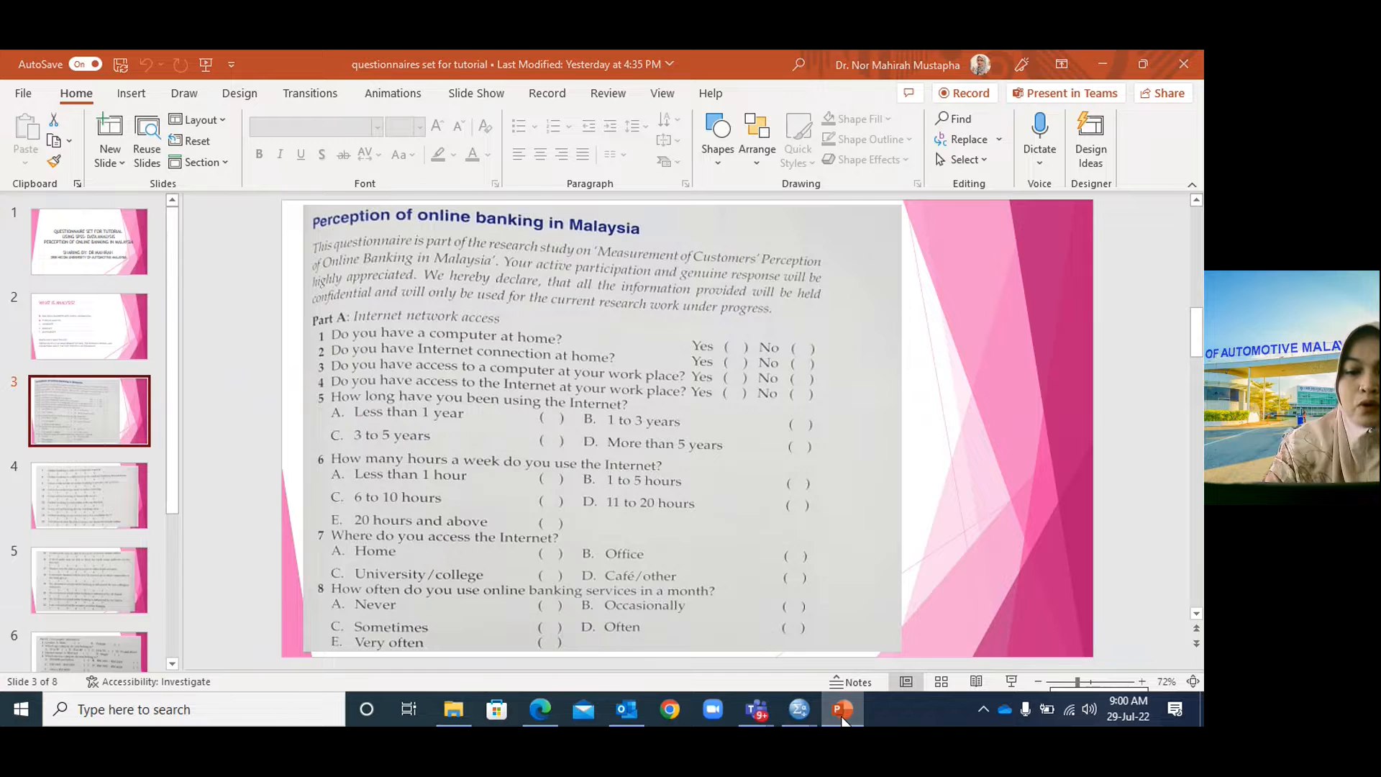
{"action": "left_click", "coordinate": [843, 711]}
{"action": "left_click", "coordinate": [482, 328]}
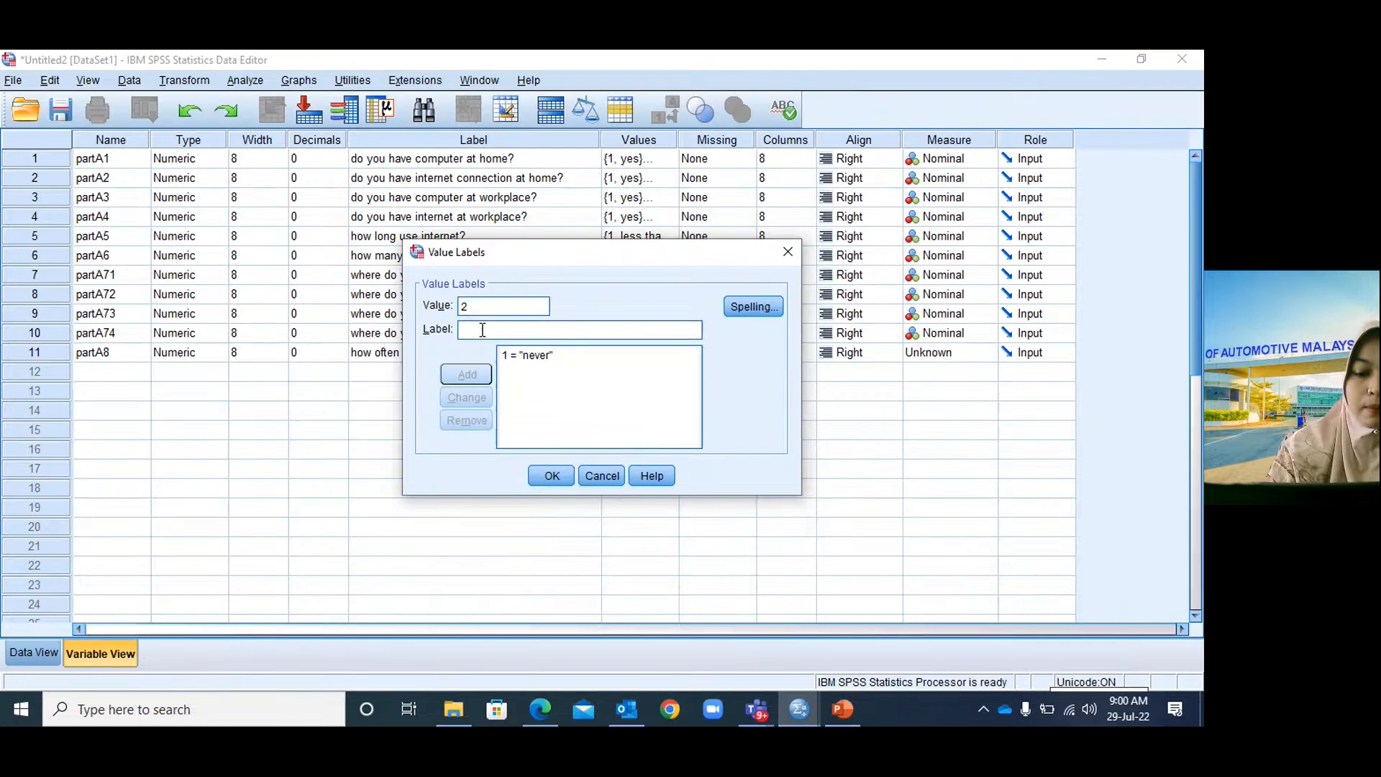
{"action": "type", "text": "occasi"}
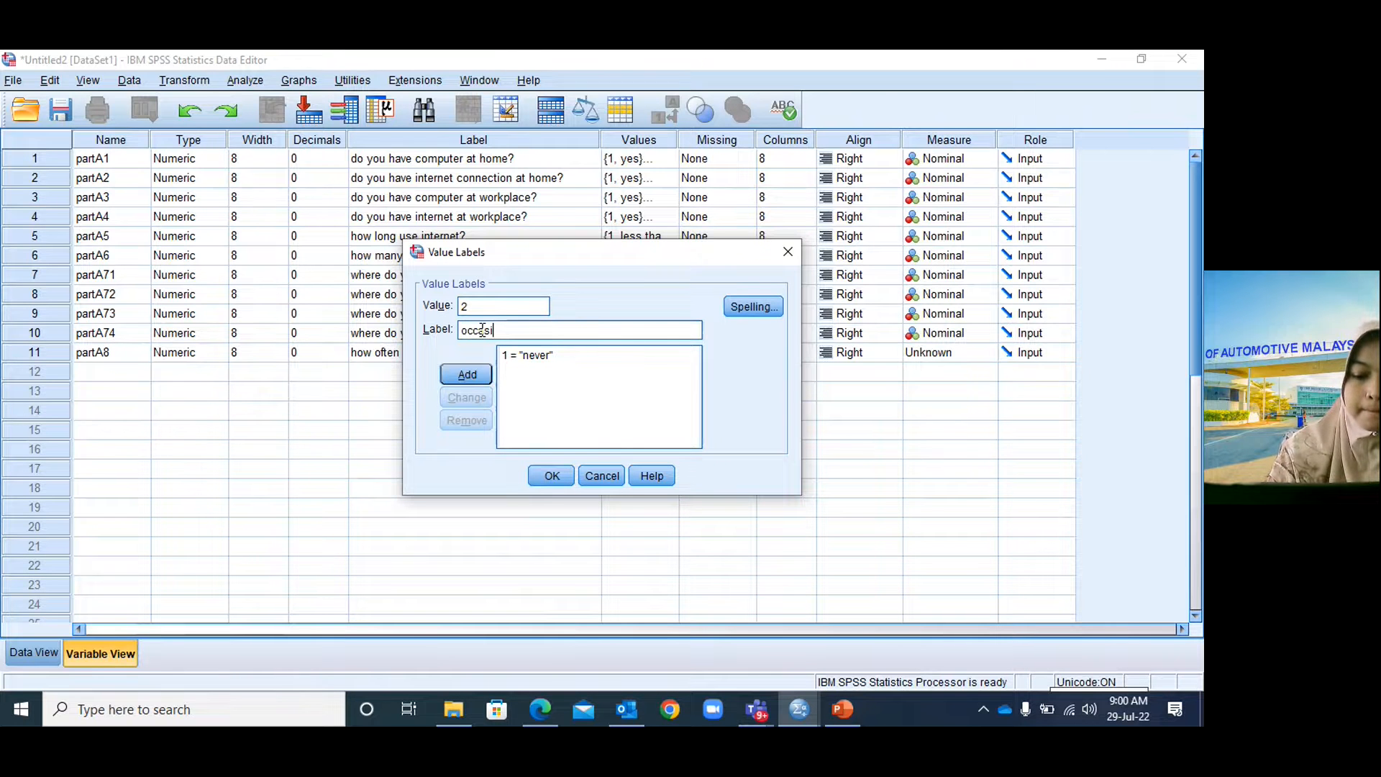
{"action": "type", "text": "oanll"}
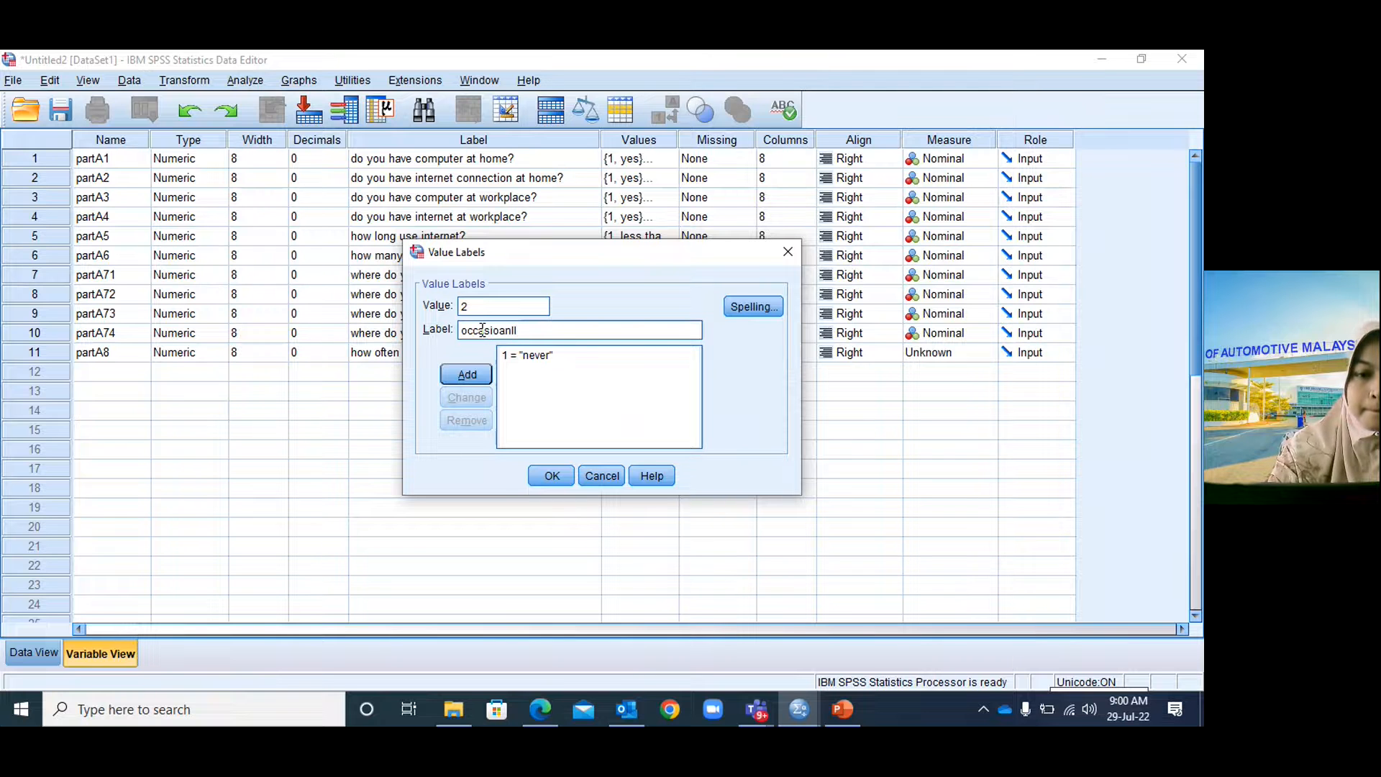
{"action": "key", "text": "BackSpace"}
{"action": "key", "text": "BackSpace"}
{"action": "key", "text": "BackSpace"}
{"action": "key", "text": "BackSpace"}
{"action": "type", "text": "nally"}
{"action": "left_click", "coordinate": [467, 374]}
Add value labels 3 = sometimes and 4 = often.
{"action": "left_click", "coordinate": [855, 719]}
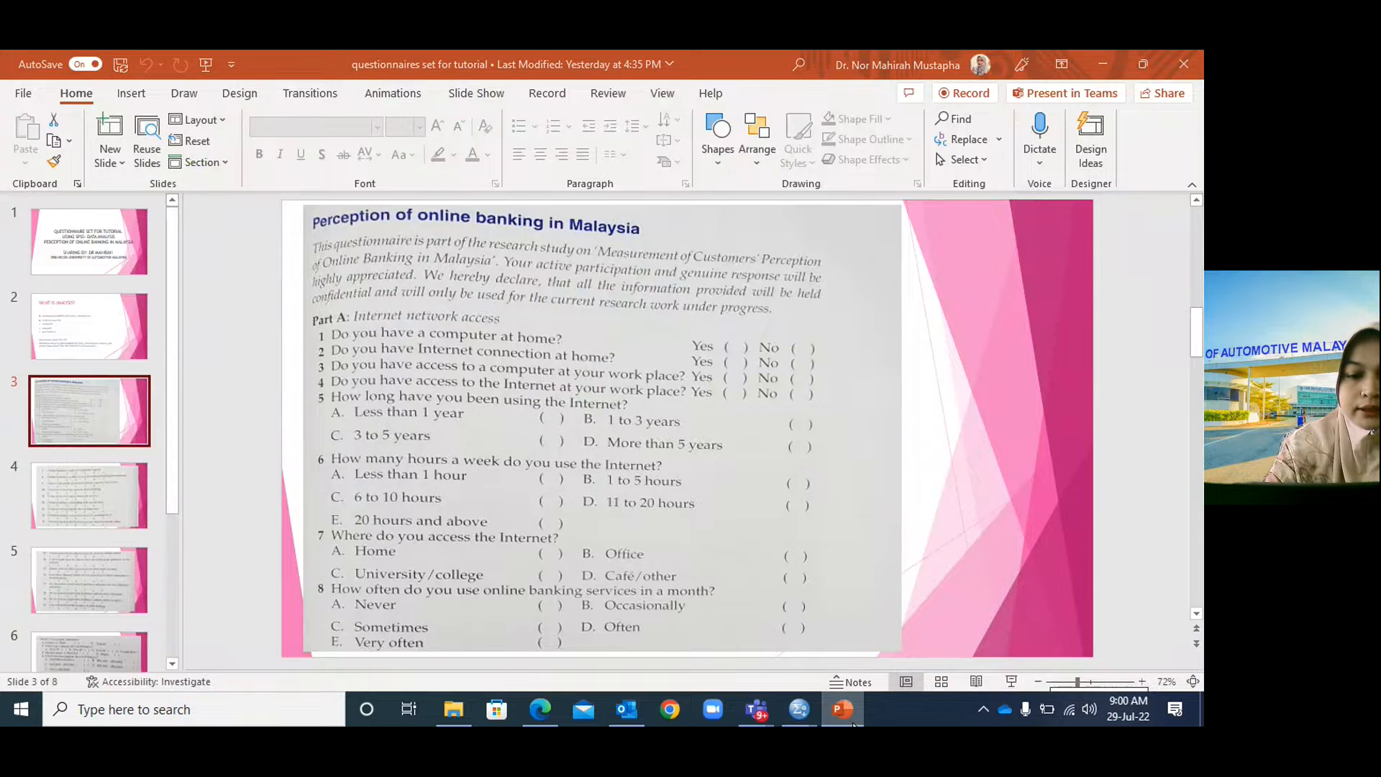
{"action": "left_click", "coordinate": [799, 709]}
{"action": "type", "text": "3"}
{"action": "left_click", "coordinate": [491, 330]}
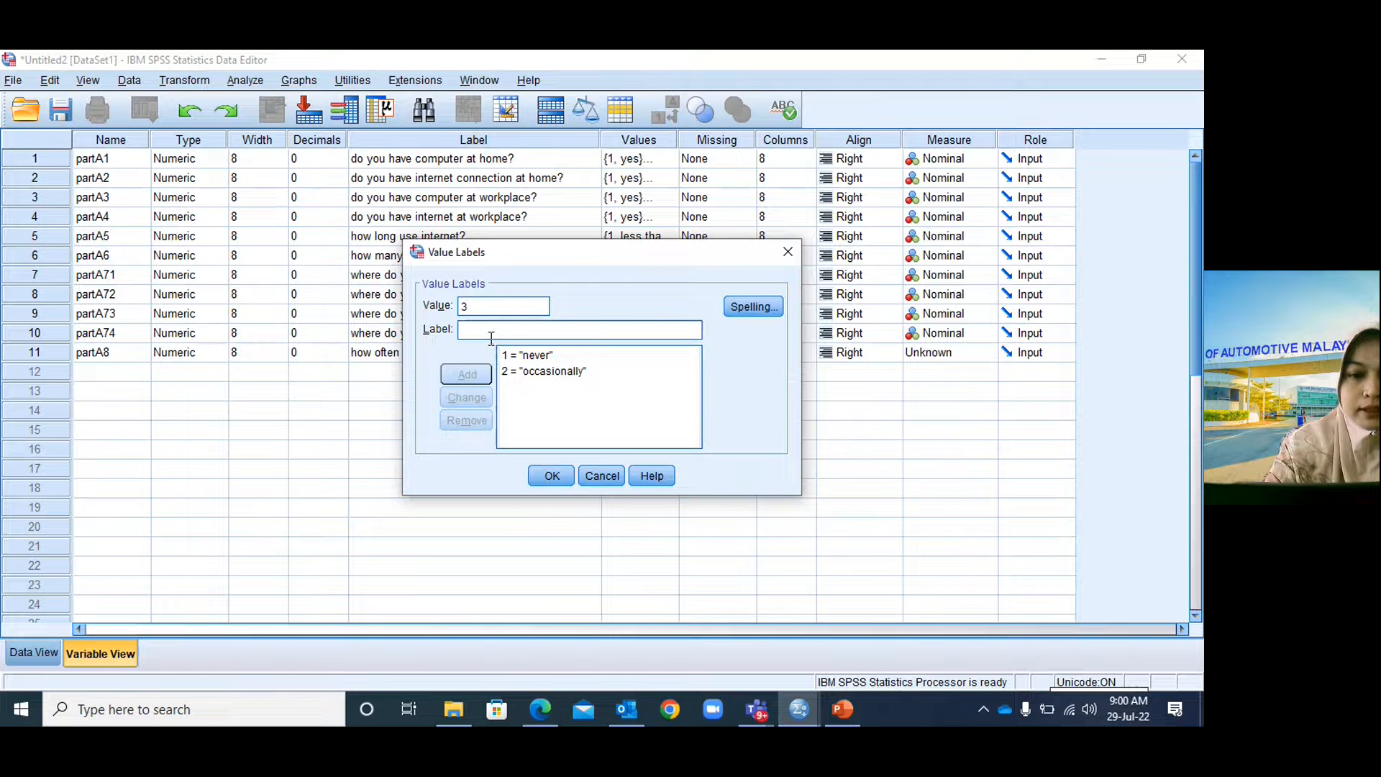
{"action": "type", "text": "sometimes"}
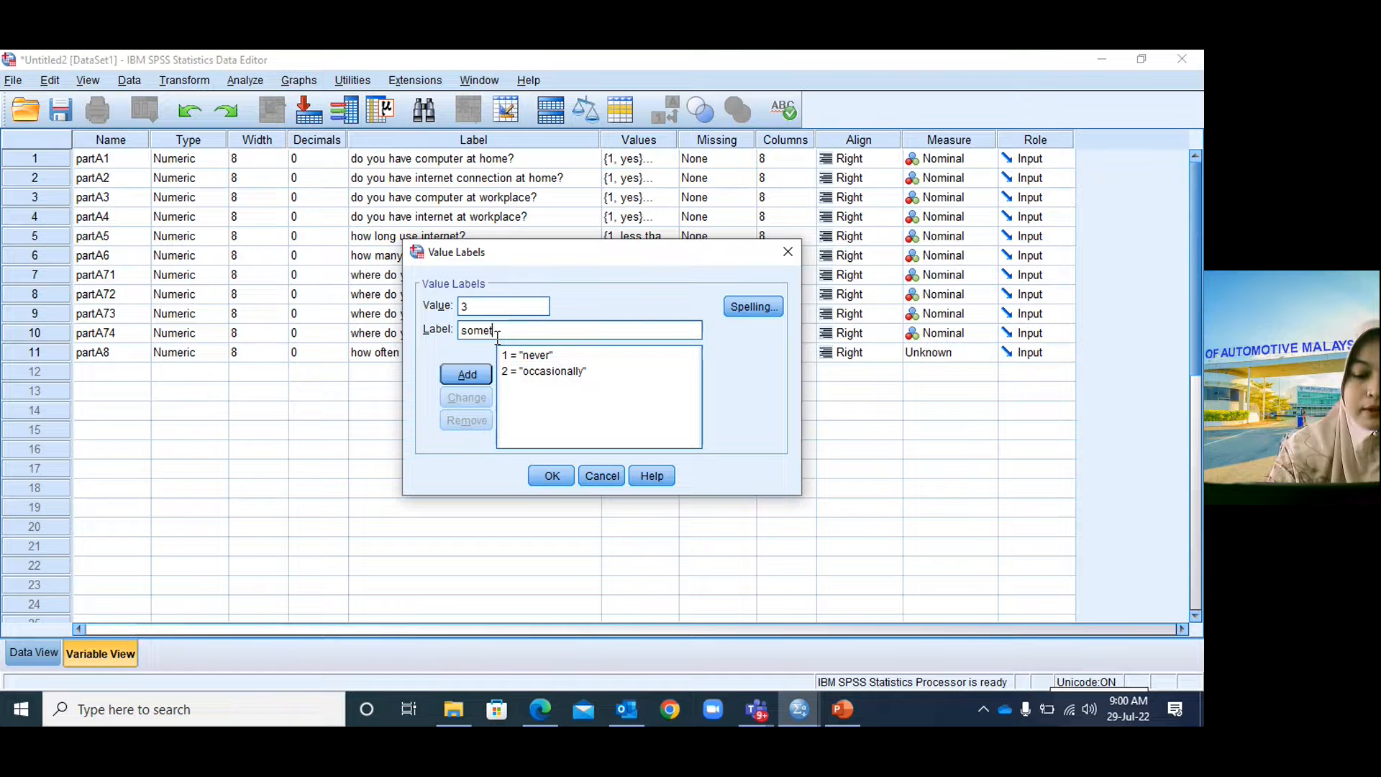
{"action": "left_click", "coordinate": [466, 375]}
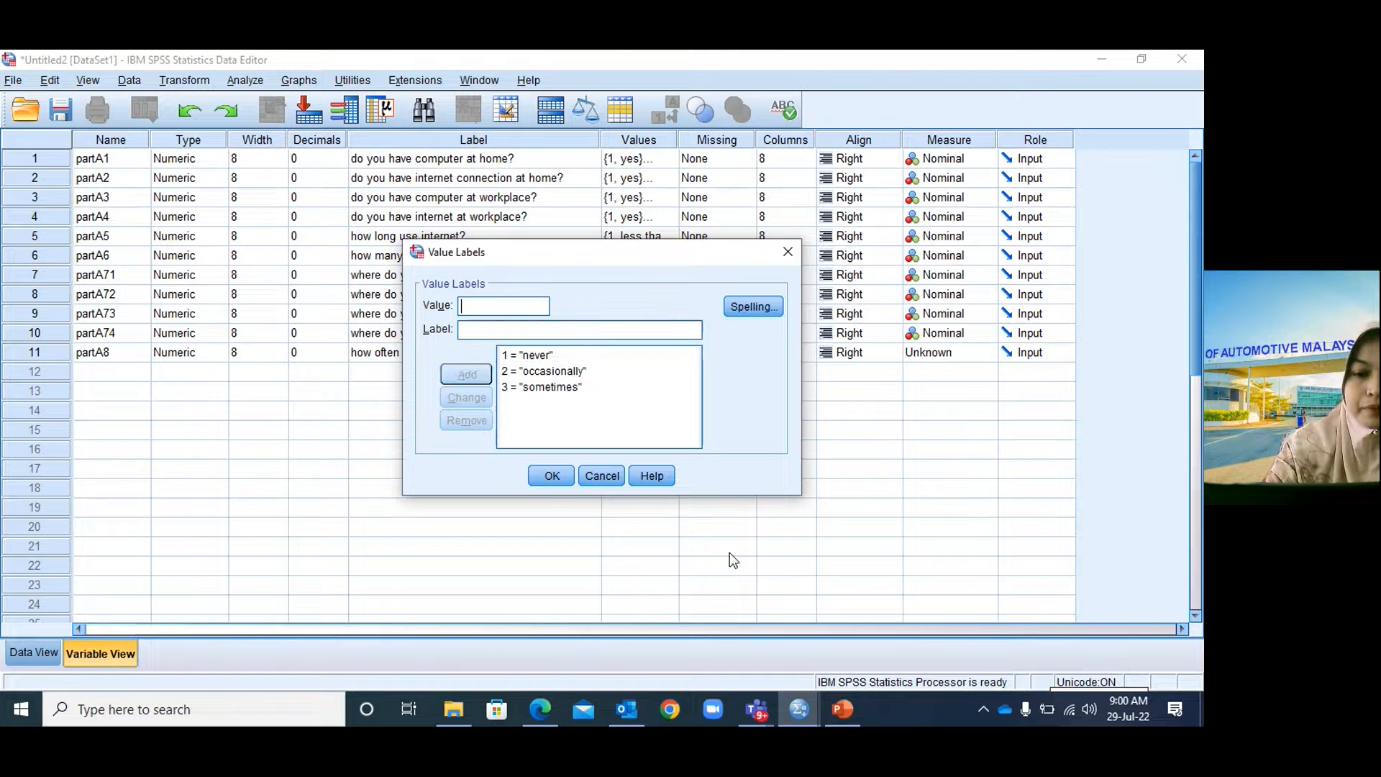
{"action": "left_click", "coordinate": [841, 710]}
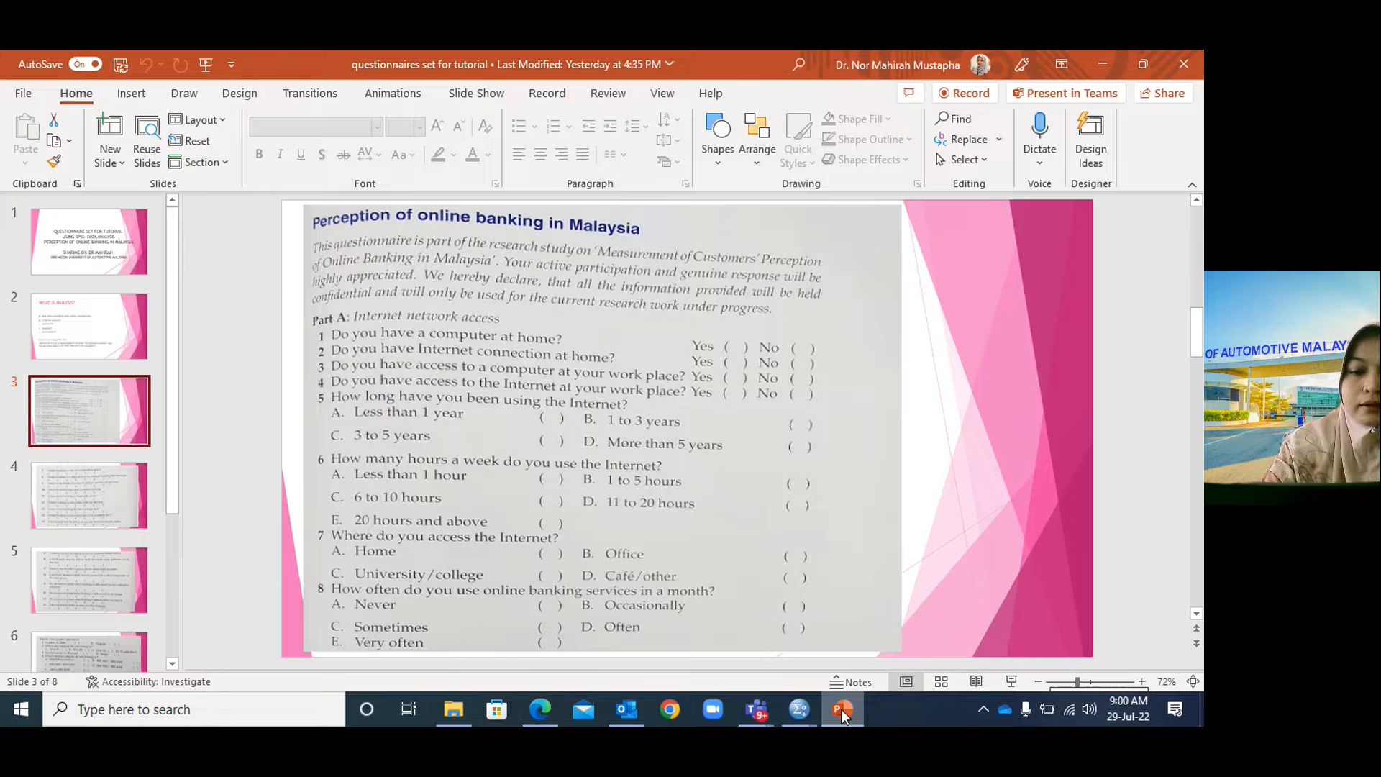
{"action": "left_click", "coordinate": [799, 709]}
{"action": "type", "text": "4"}
{"action": "left_click", "coordinate": [471, 330]}
{"action": "type", "text": "often"}
{"action": "left_click", "coordinate": [459, 370]}
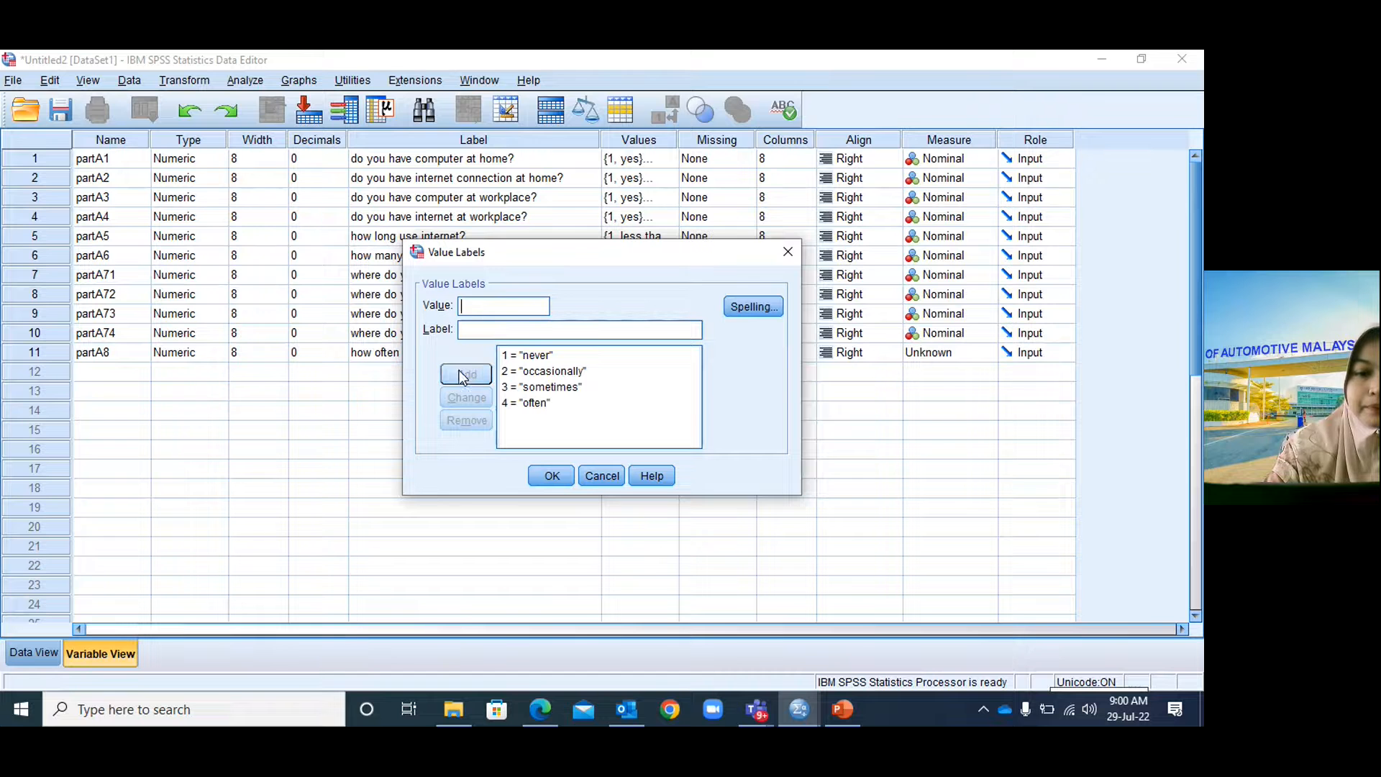
Add 5 = very often and confirm partA8's value labels.
{"action": "left_click", "coordinate": [843, 712]}
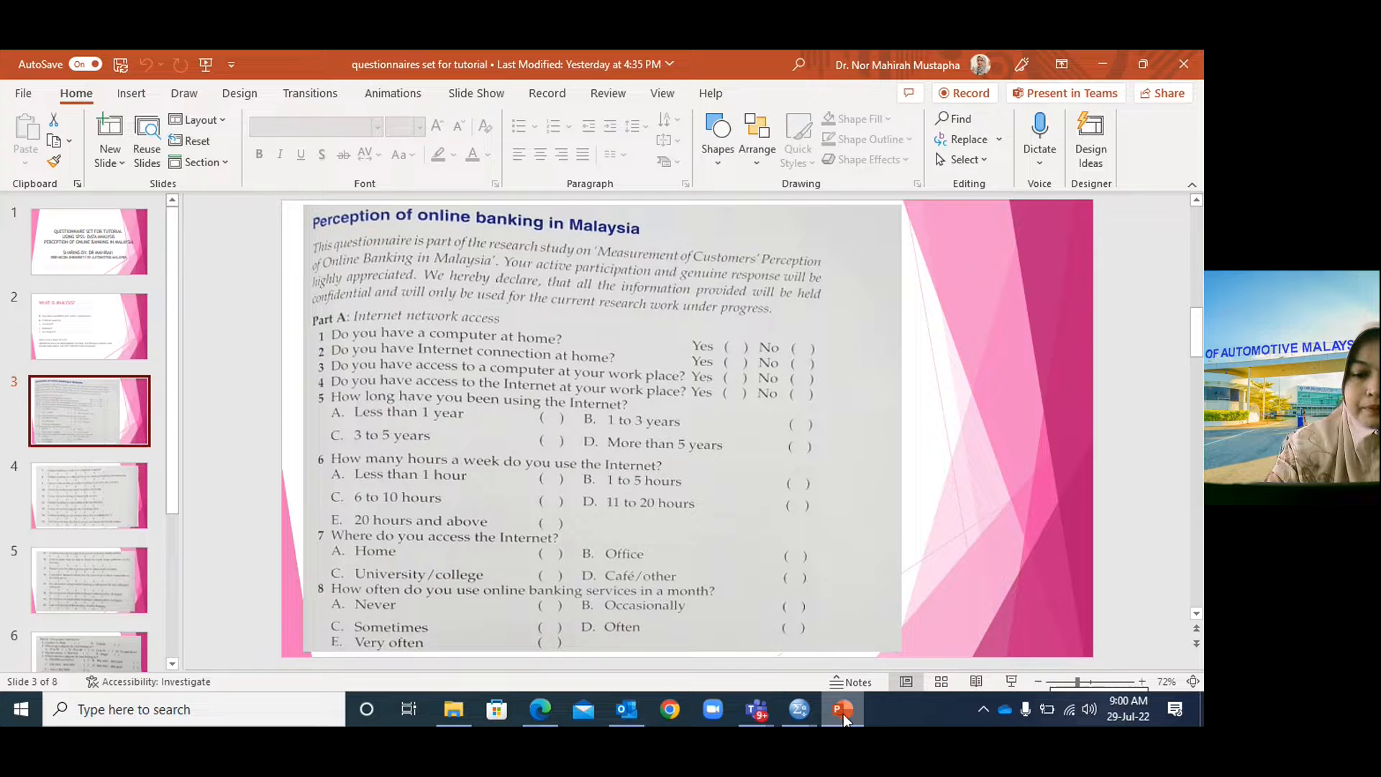
{"action": "left_click", "coordinate": [799, 709]}
{"action": "left_click", "coordinate": [503, 308]}
{"action": "type", "text": "5"}
{"action": "left_click", "coordinate": [497, 327]}
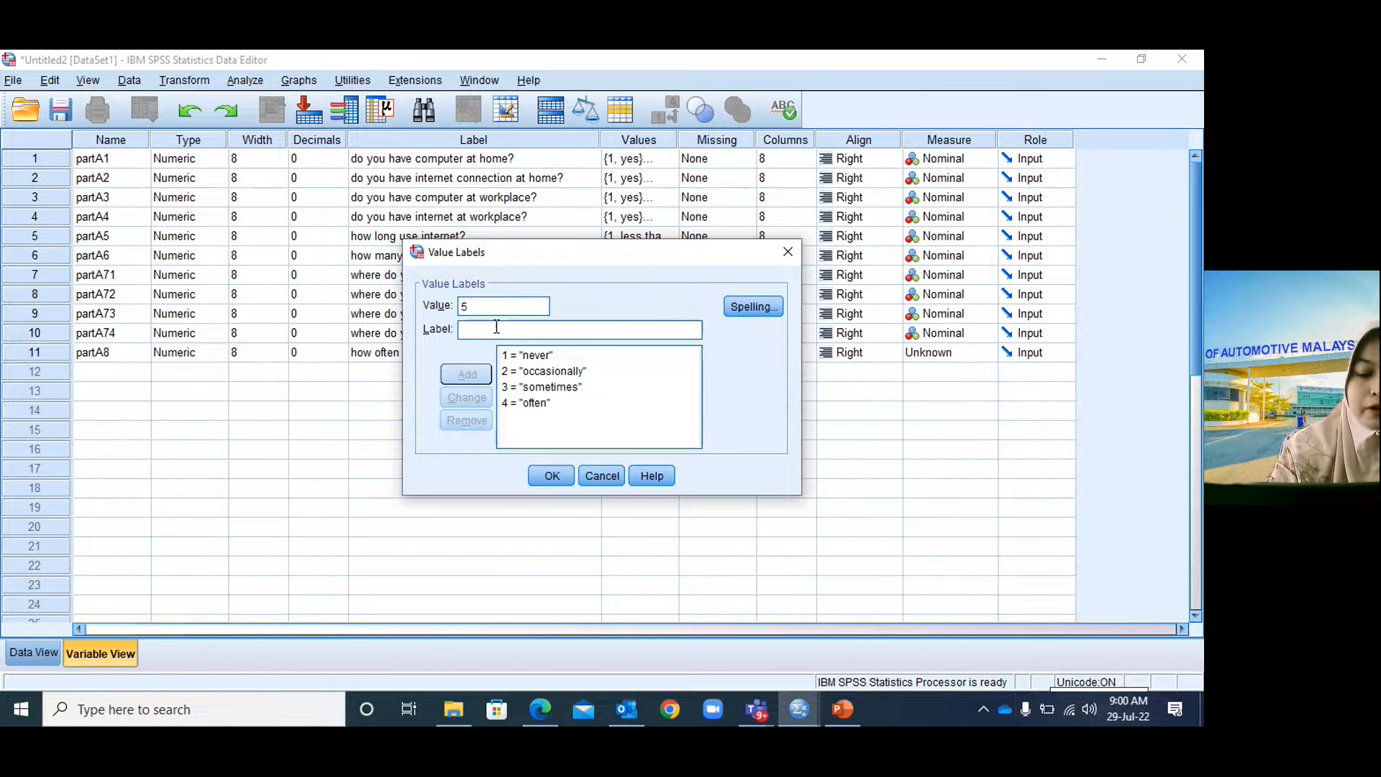
{"action": "type", "text": "very often"}
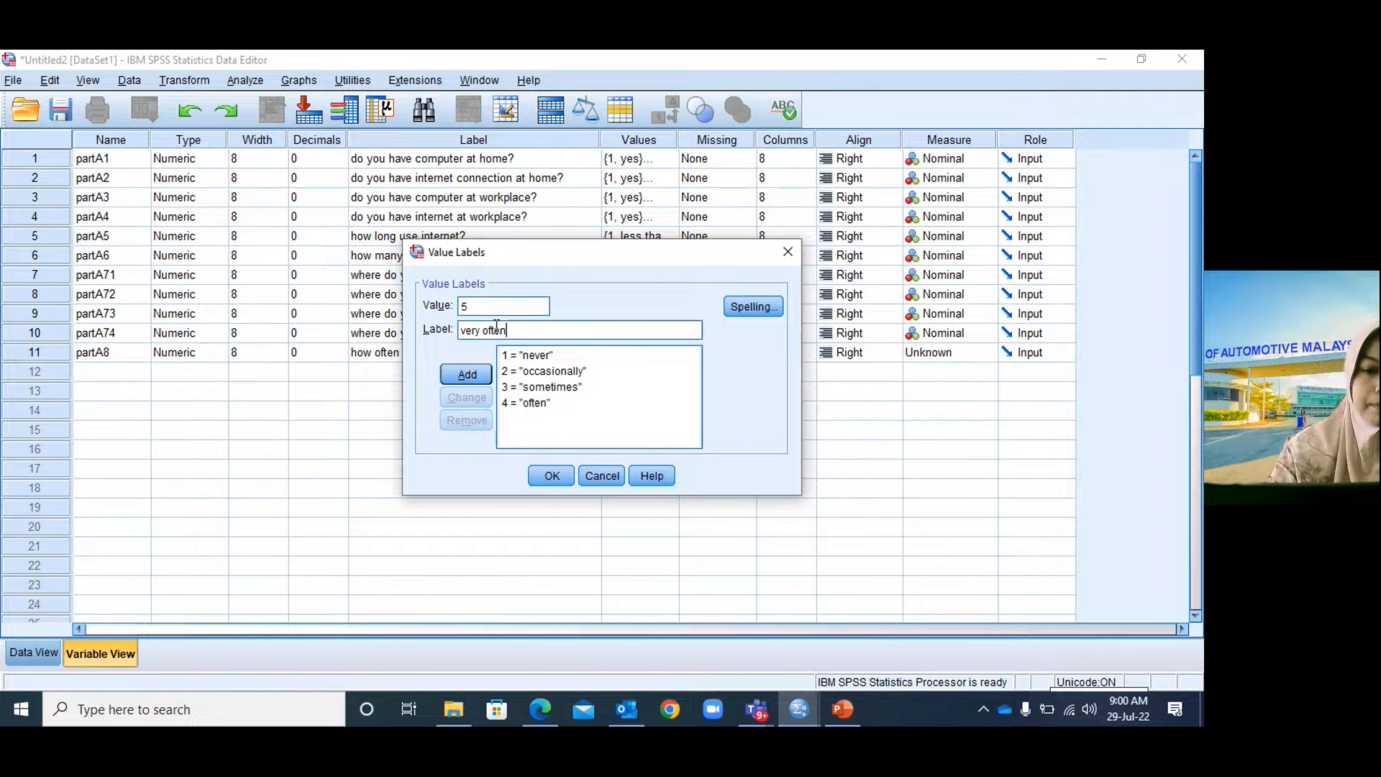
{"action": "left_click", "coordinate": [476, 374]}
{"action": "left_click", "coordinate": [557, 478]}
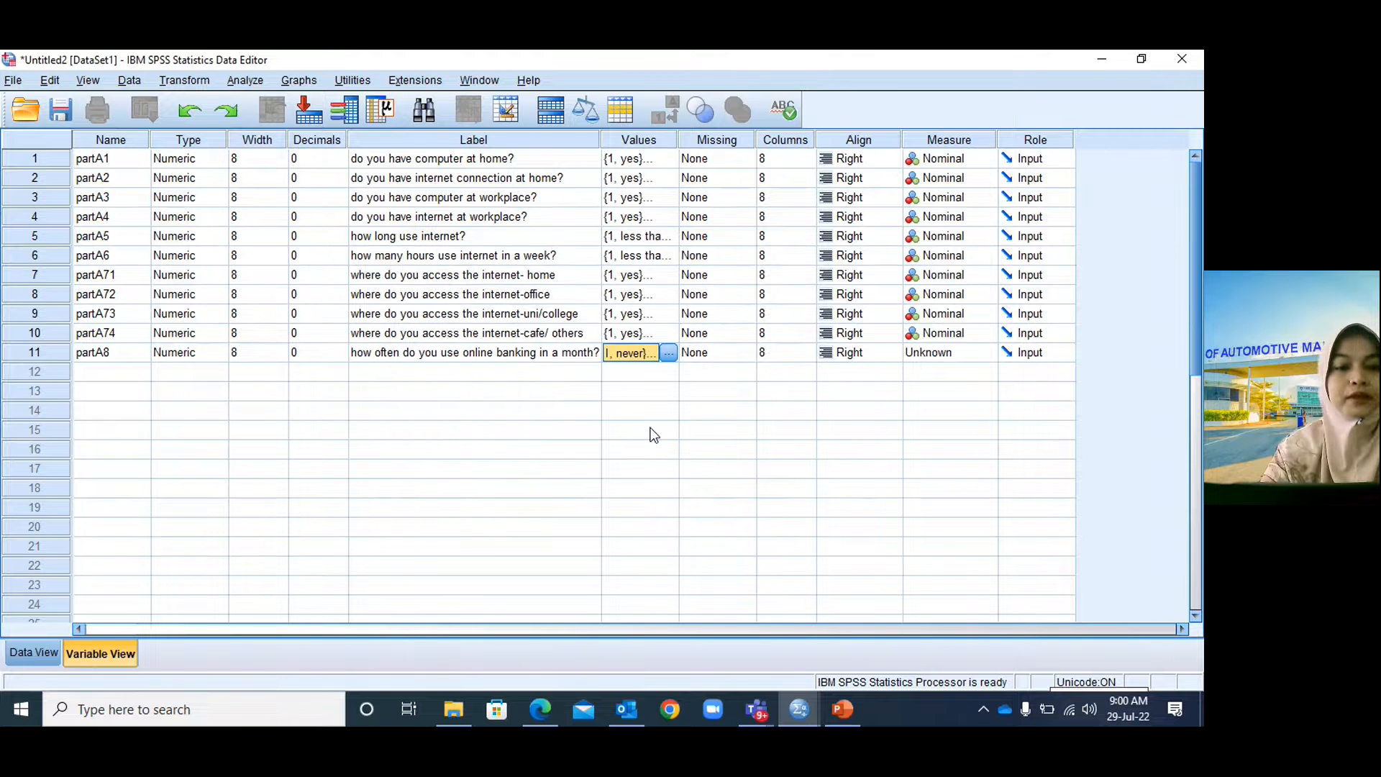
{"action": "left_click", "coordinate": [842, 709]}
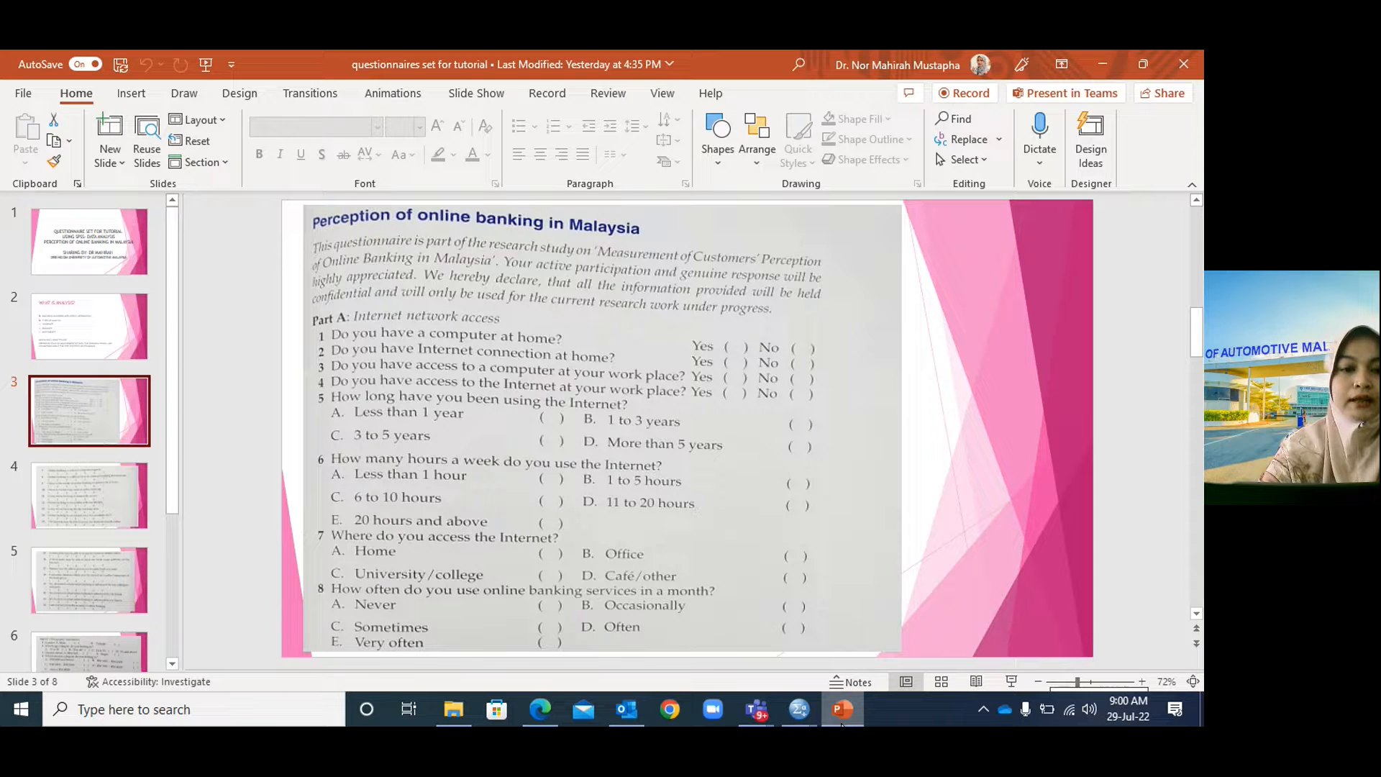
Review questionnaire slides 3 to 6, ending on slide 3's Part A internet access questions.
{"action": "left_click", "coordinate": [842, 723]}
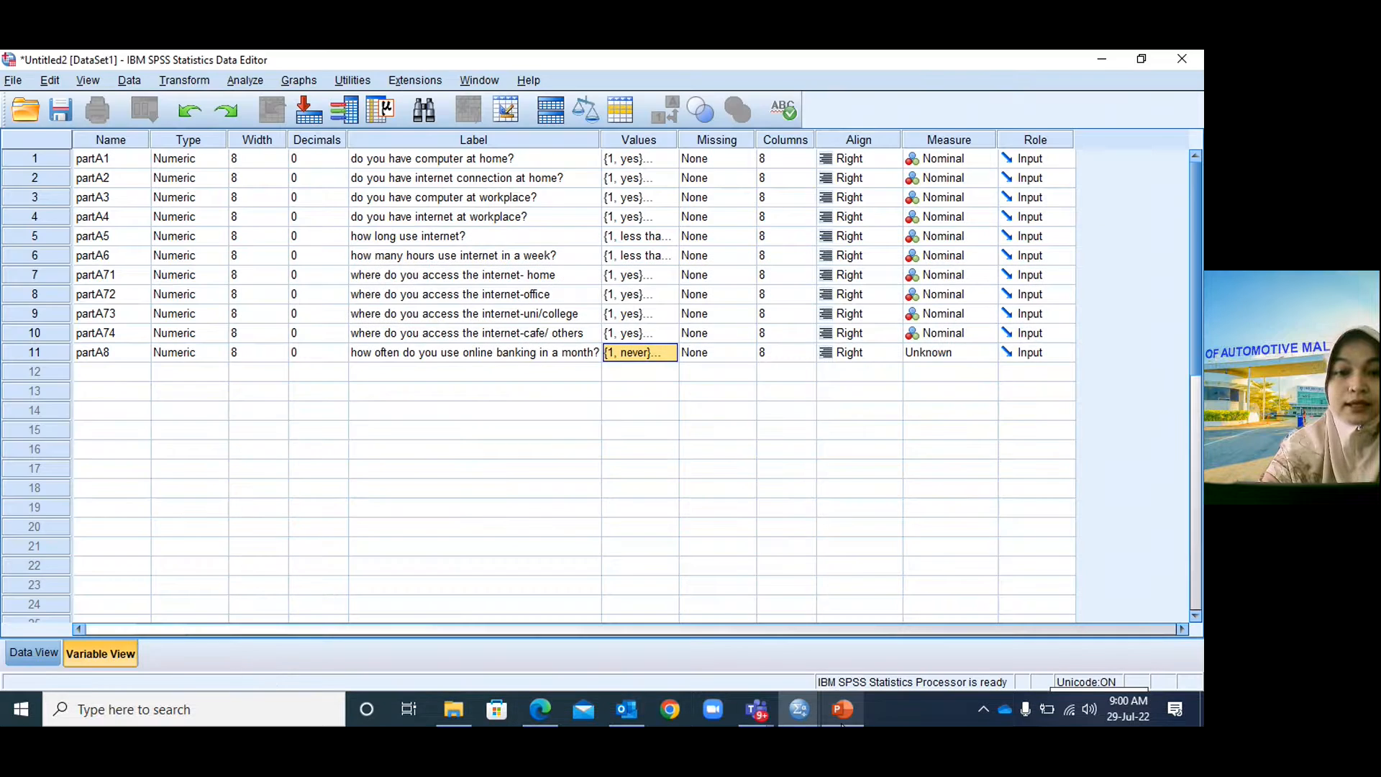
{"action": "left_click", "coordinate": [842, 723]}
{"action": "left_click", "coordinate": [119, 486]}
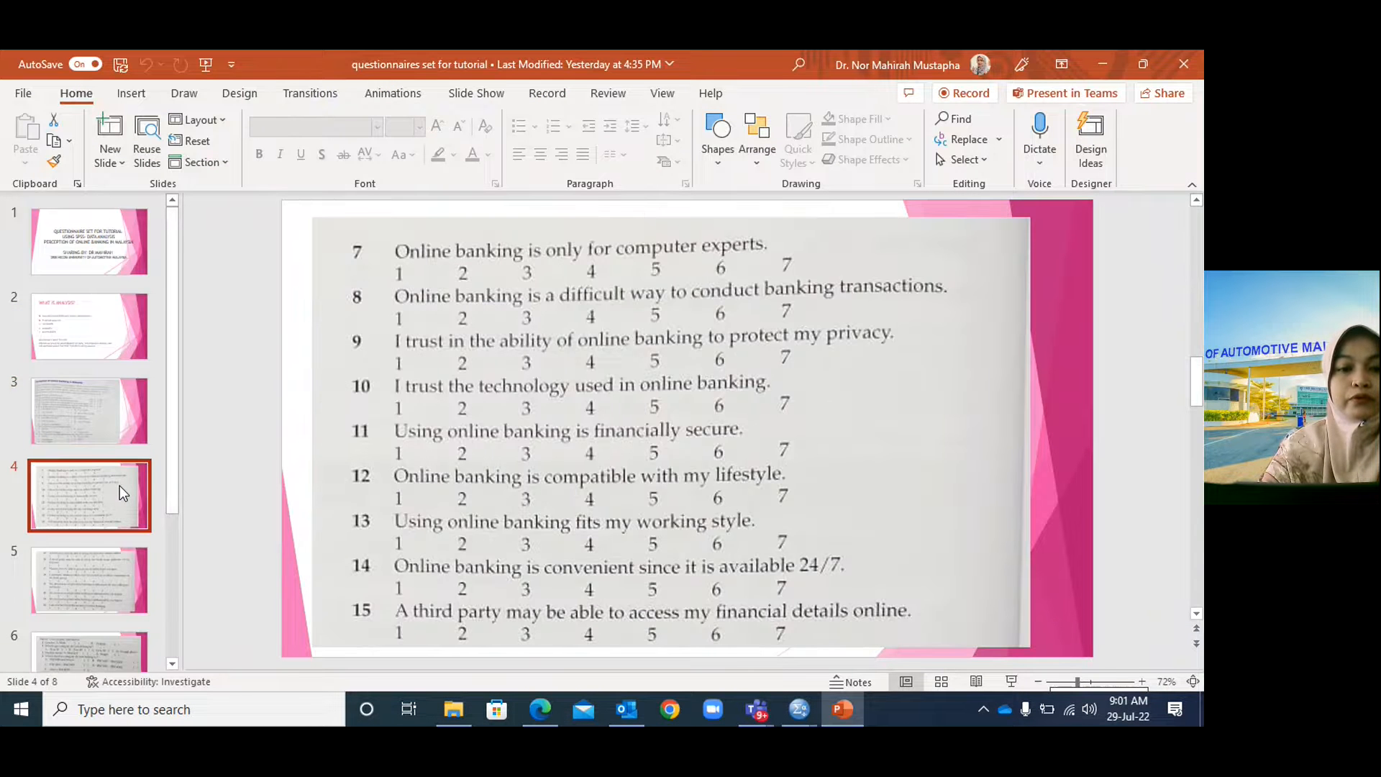
{"action": "left_click", "coordinate": [114, 559]}
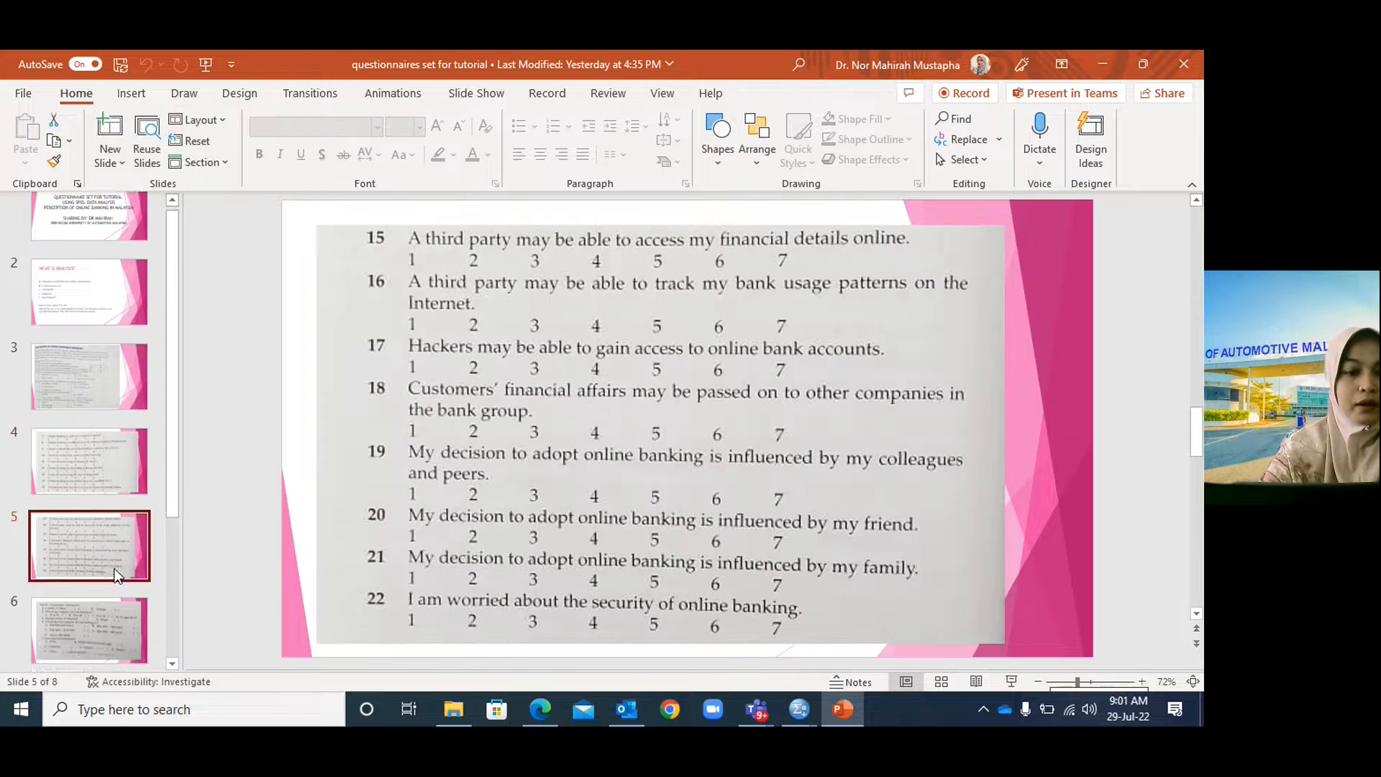
{"action": "left_click", "coordinate": [109, 609]}
{"action": "left_click", "coordinate": [132, 429]}
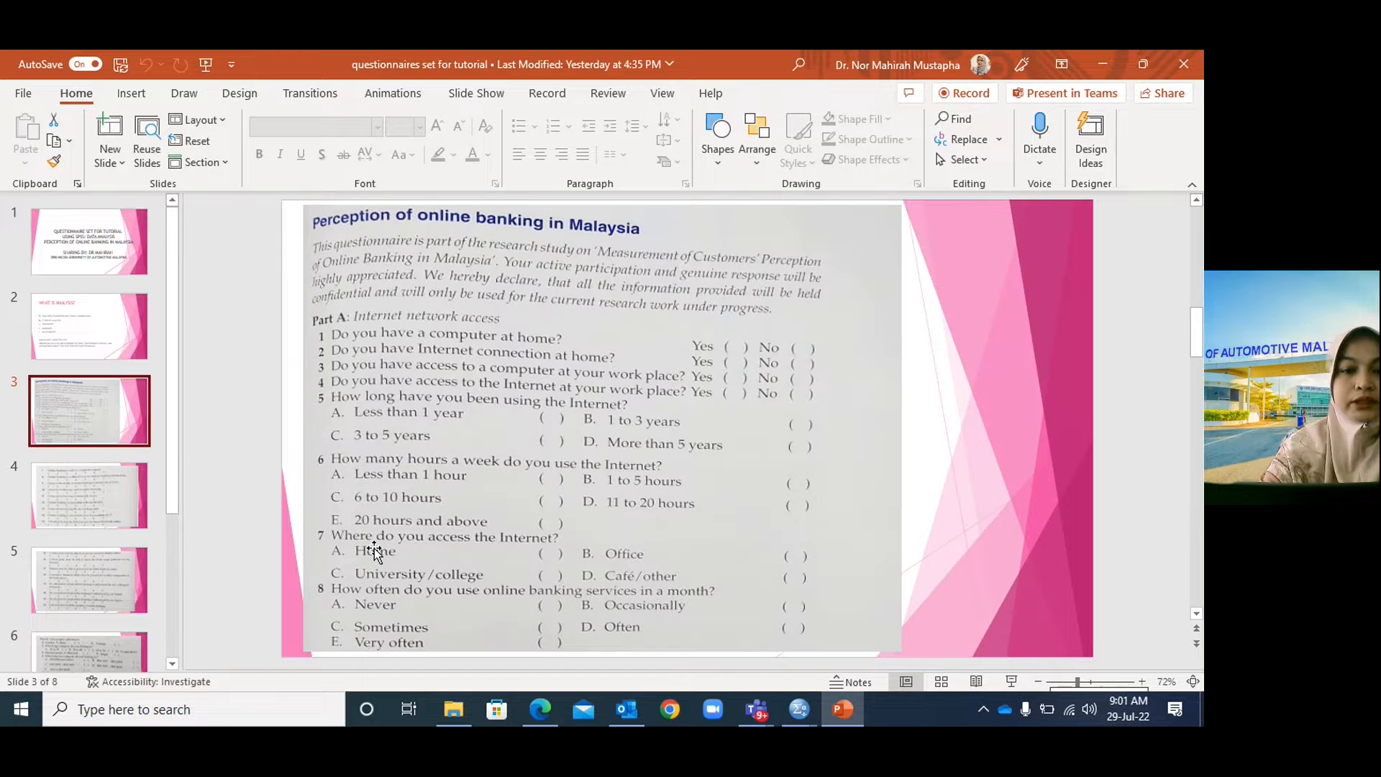
{"action": "left_click", "coordinate": [103, 489]}
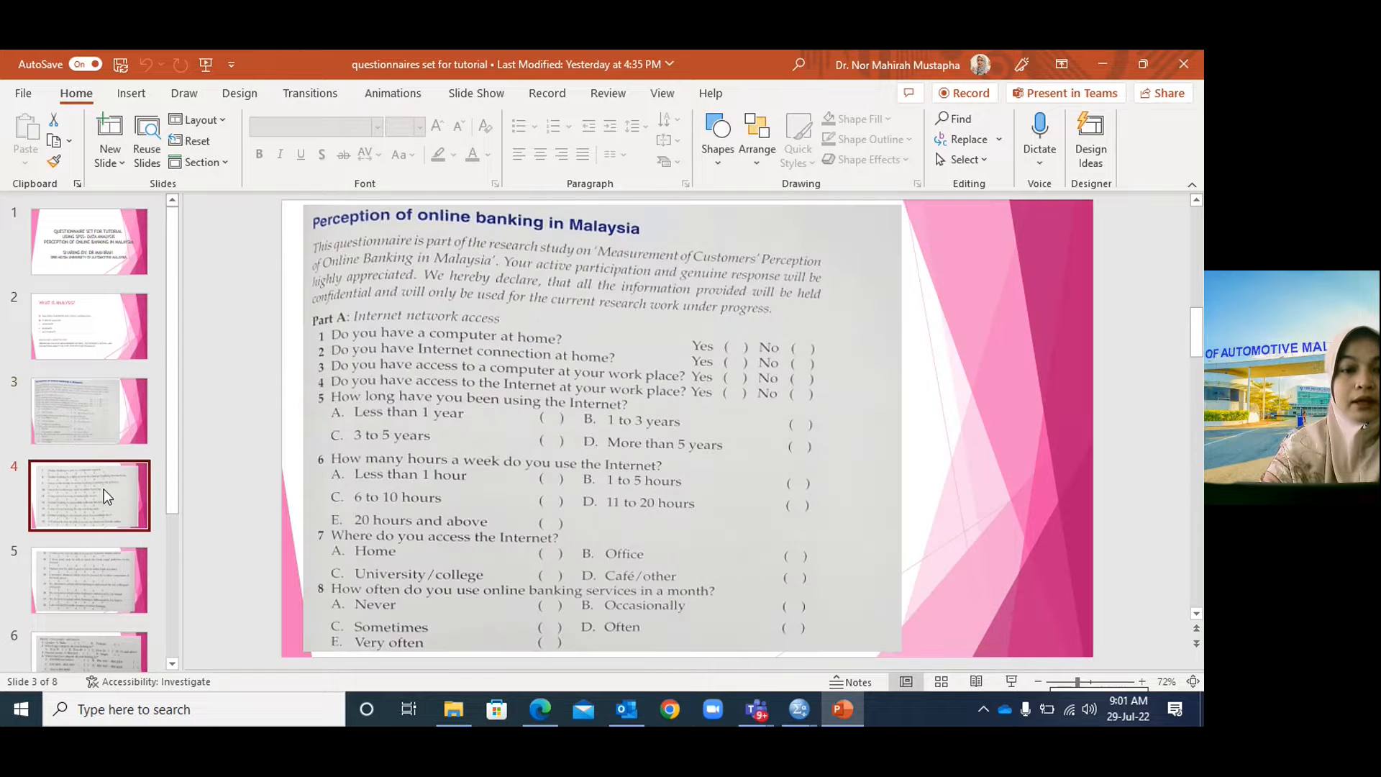
{"action": "left_click", "coordinate": [112, 420]}
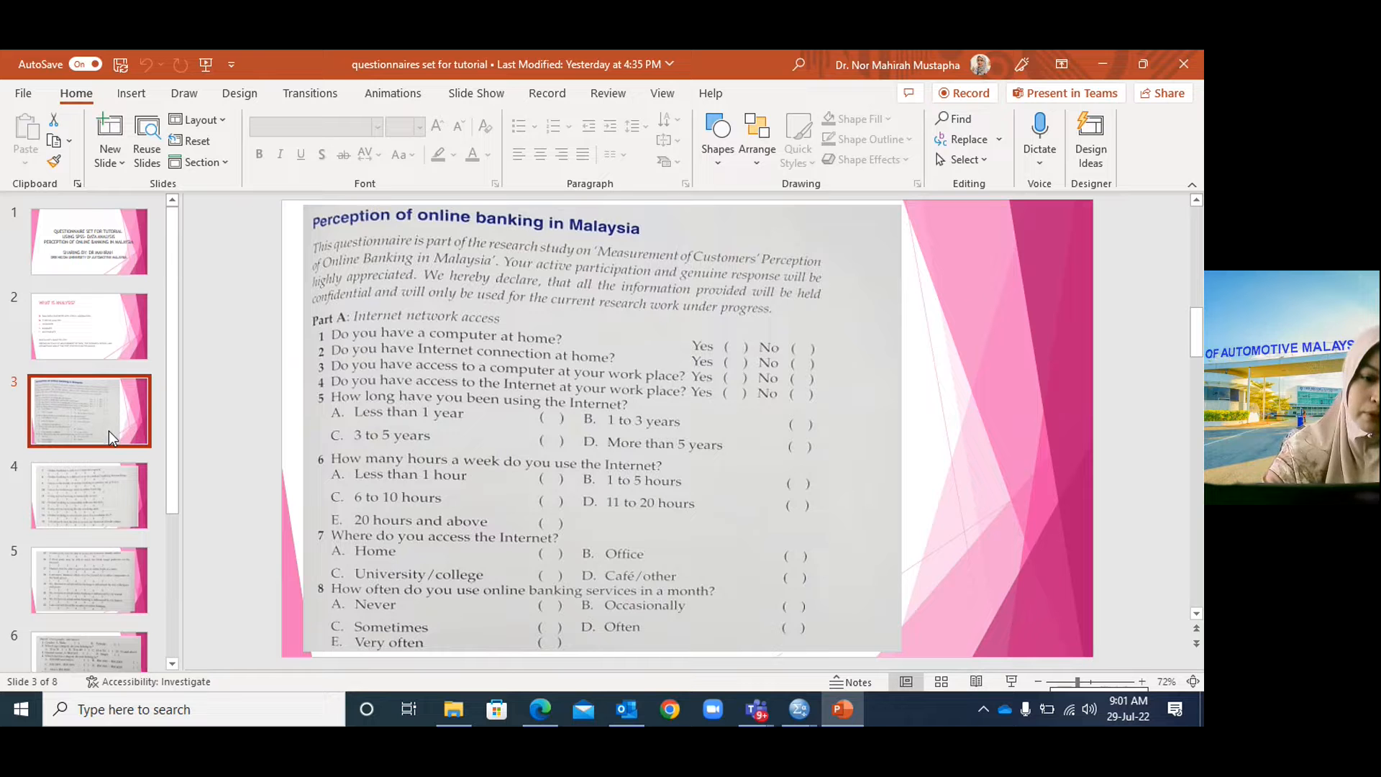
{"action": "mouse_move", "coordinate": [799, 708]}
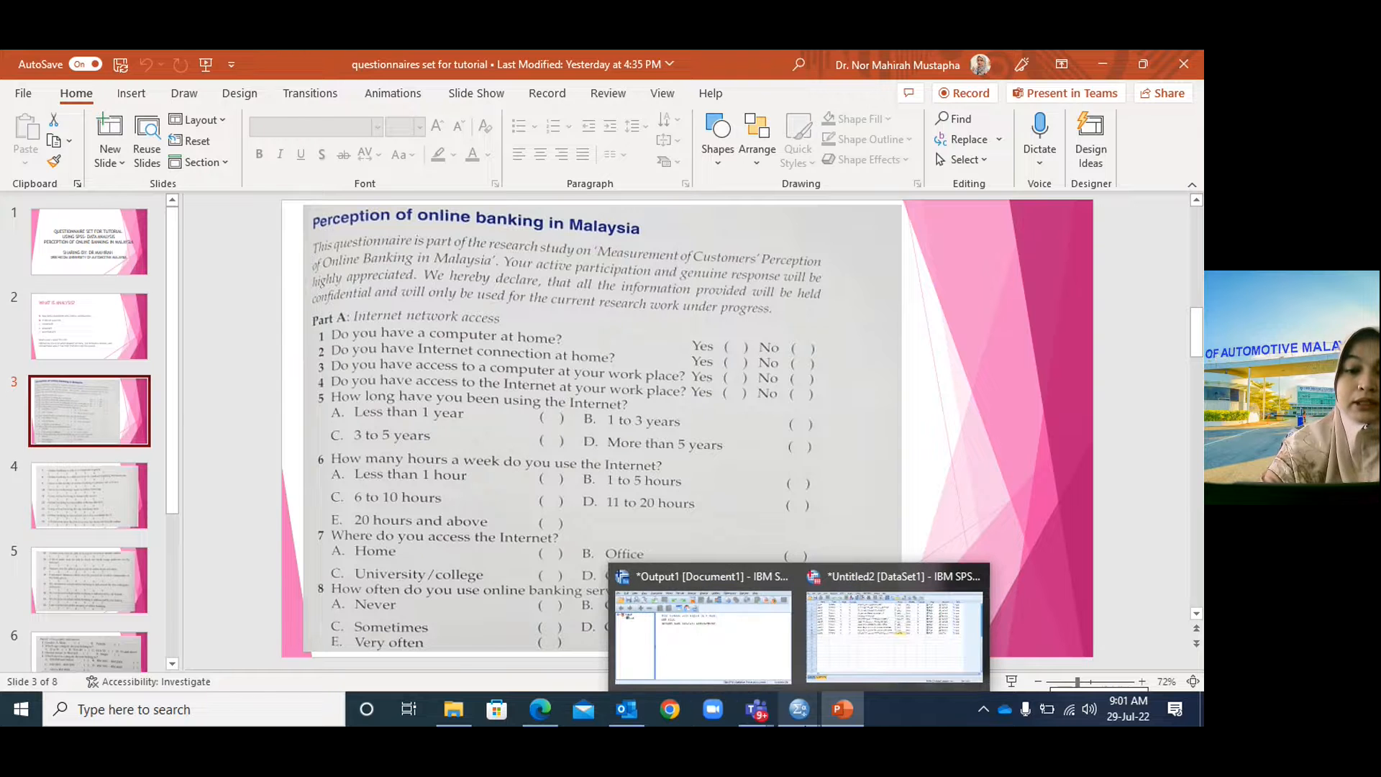
{"action": "left_click", "coordinate": [846, 666]}
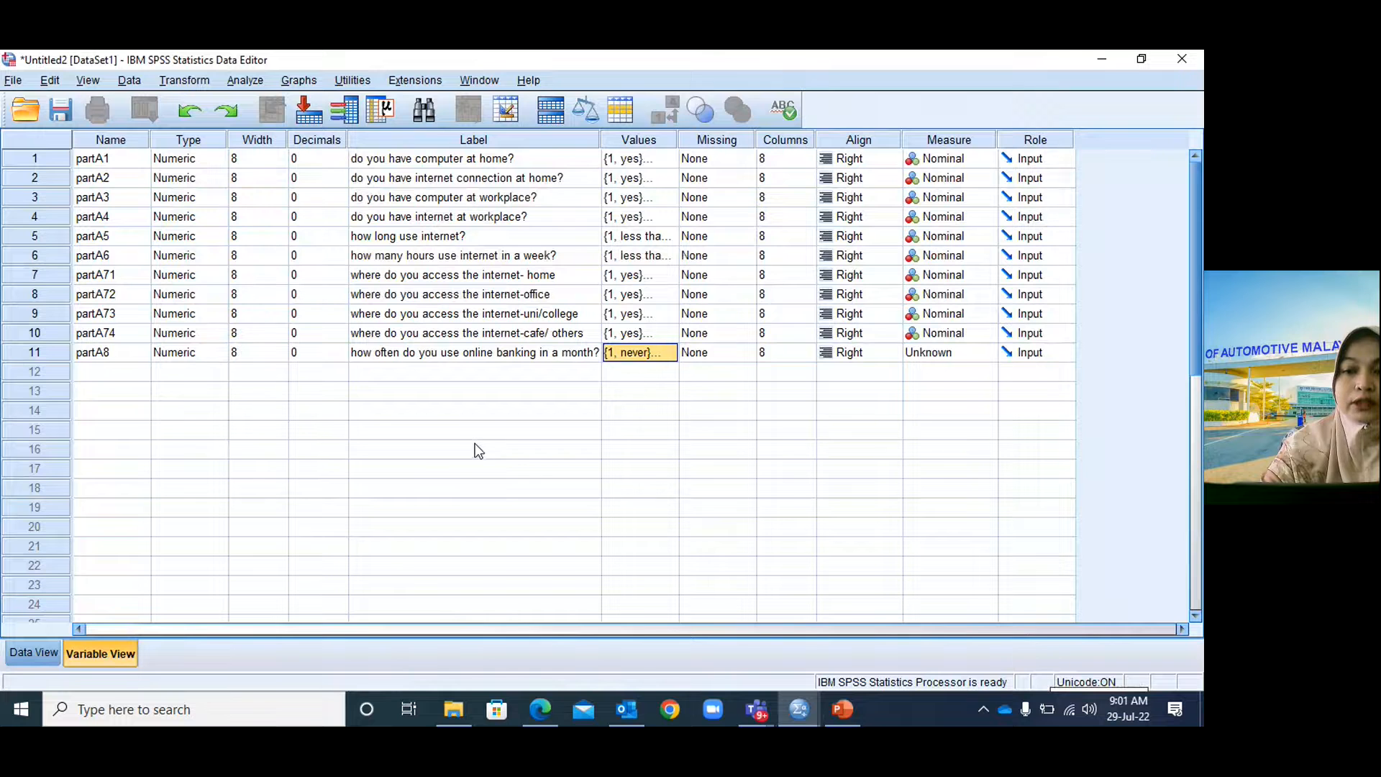
Set partA8's measure to Nominal.
{"action": "left_click", "coordinate": [934, 354]}
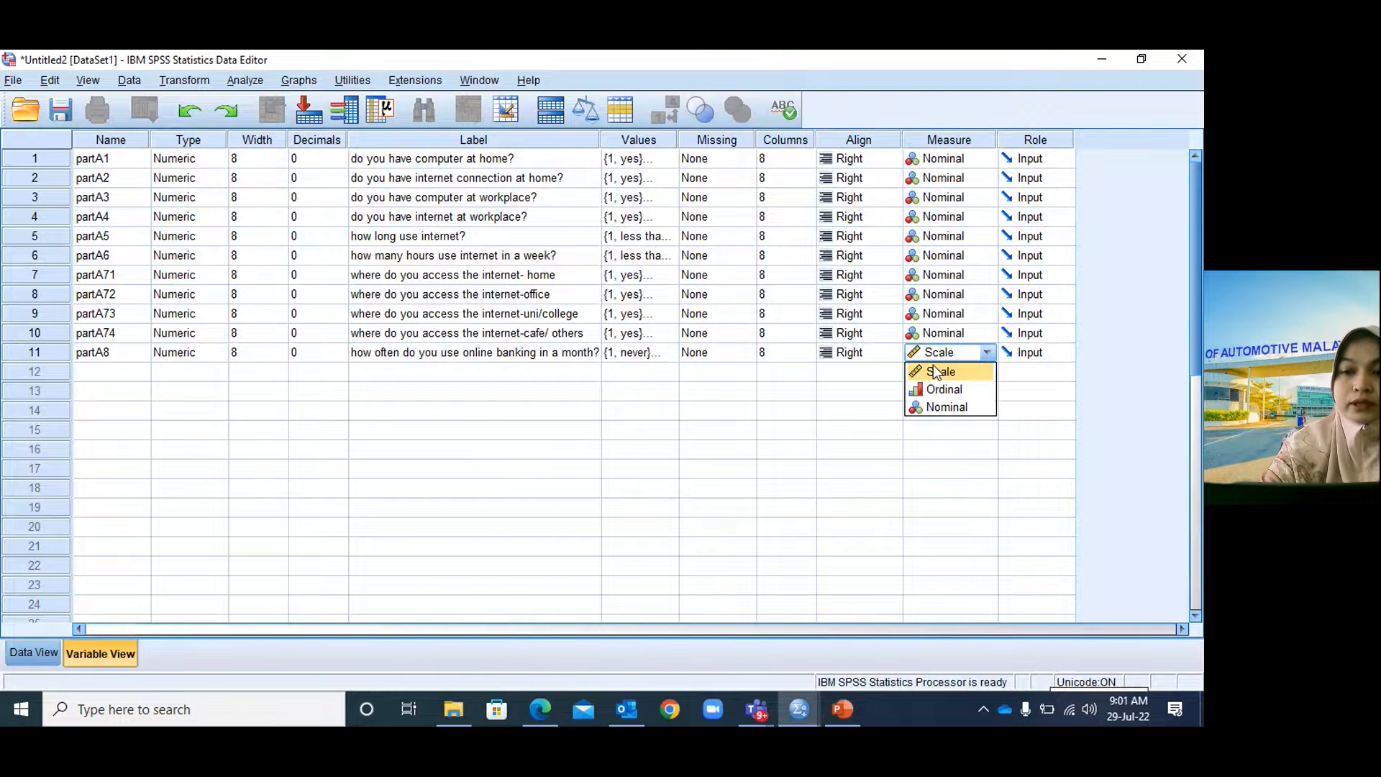
{"action": "left_click", "coordinate": [945, 407]}
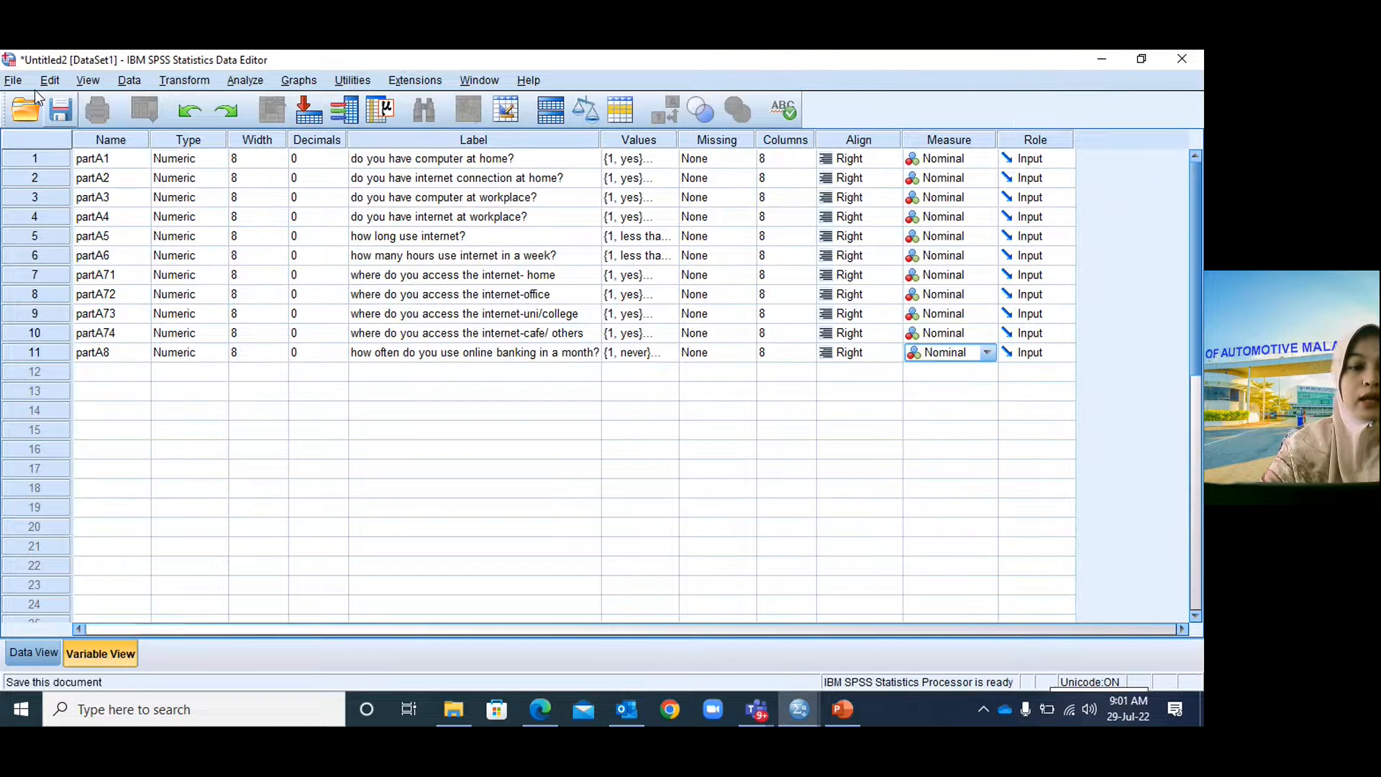
{"action": "left_click", "coordinate": [13, 80]}
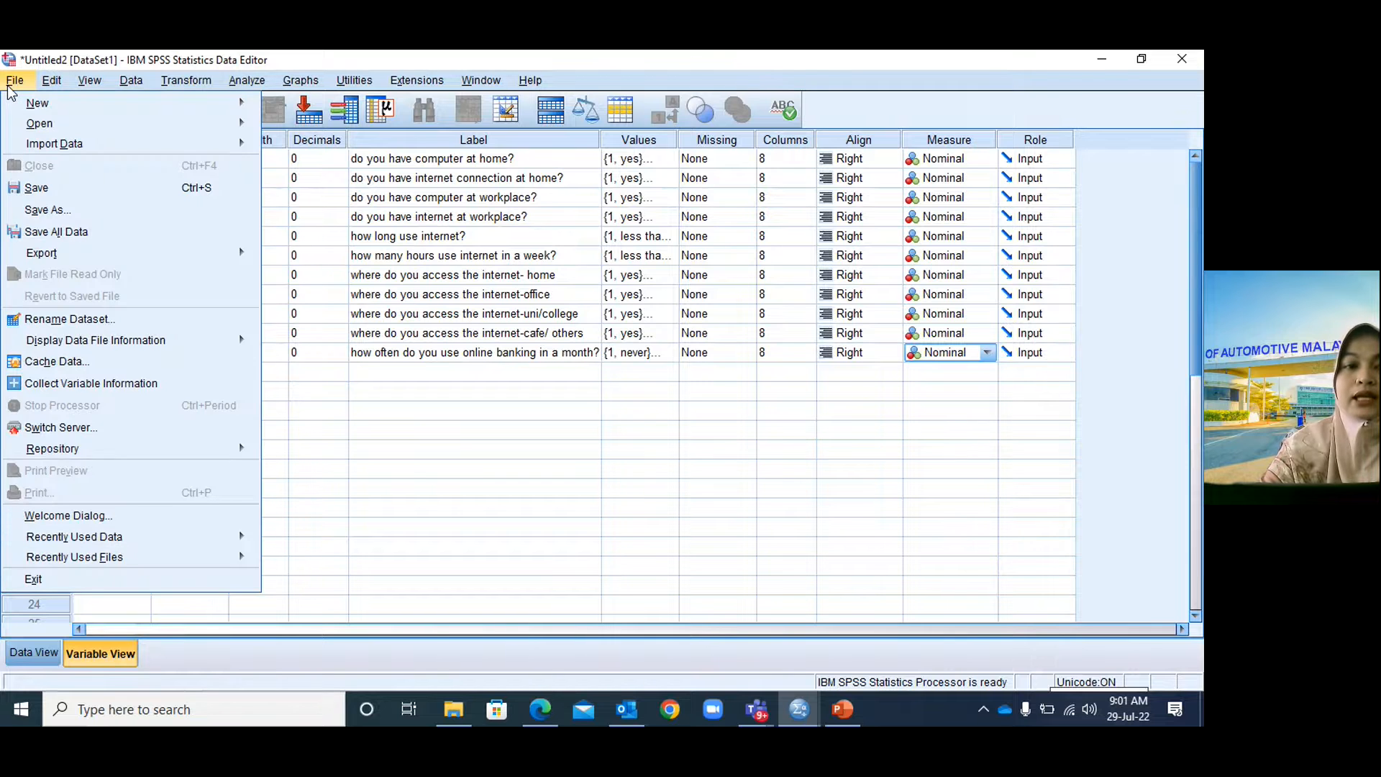
Save the dataset on the Desktop as 'tutorial perception online banking.sav'.
{"action": "left_click", "coordinate": [92, 208]}
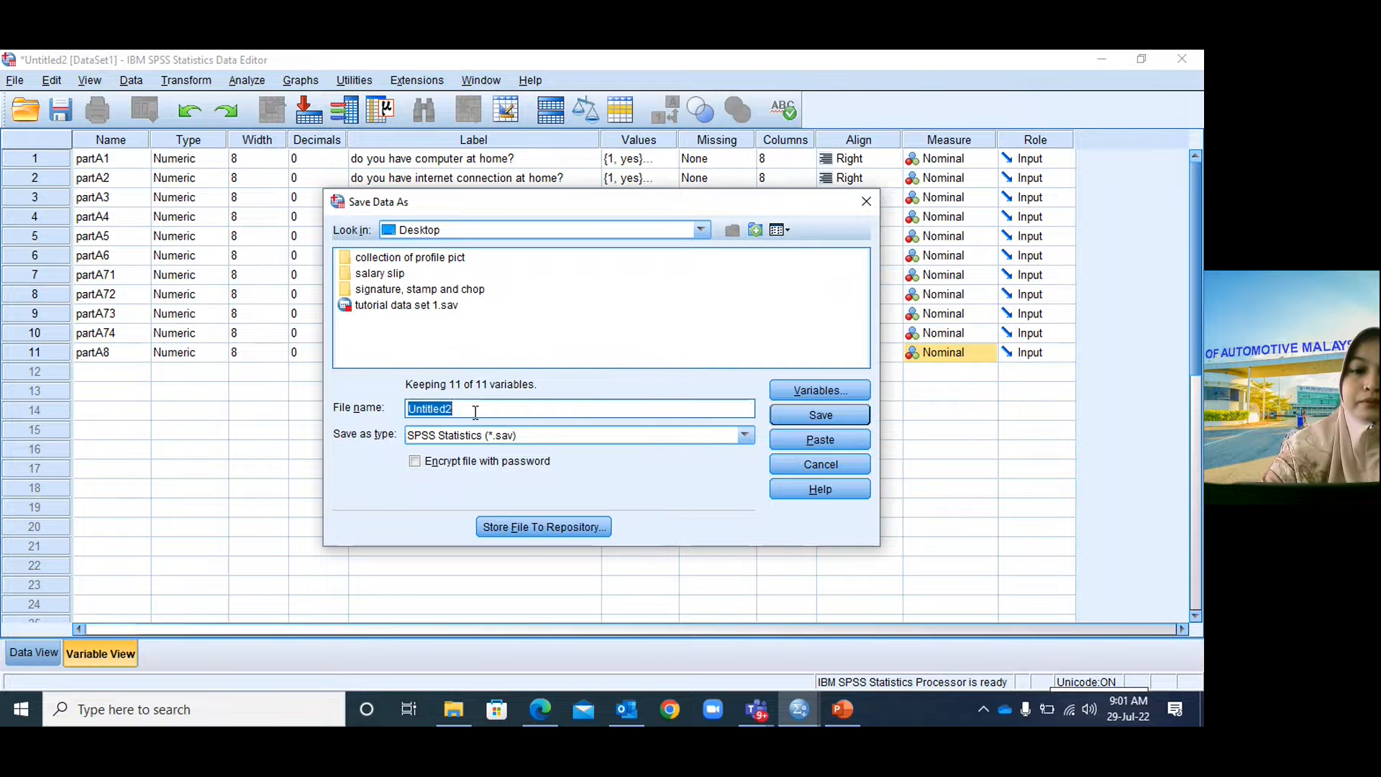
{"action": "type", "text": "t"}
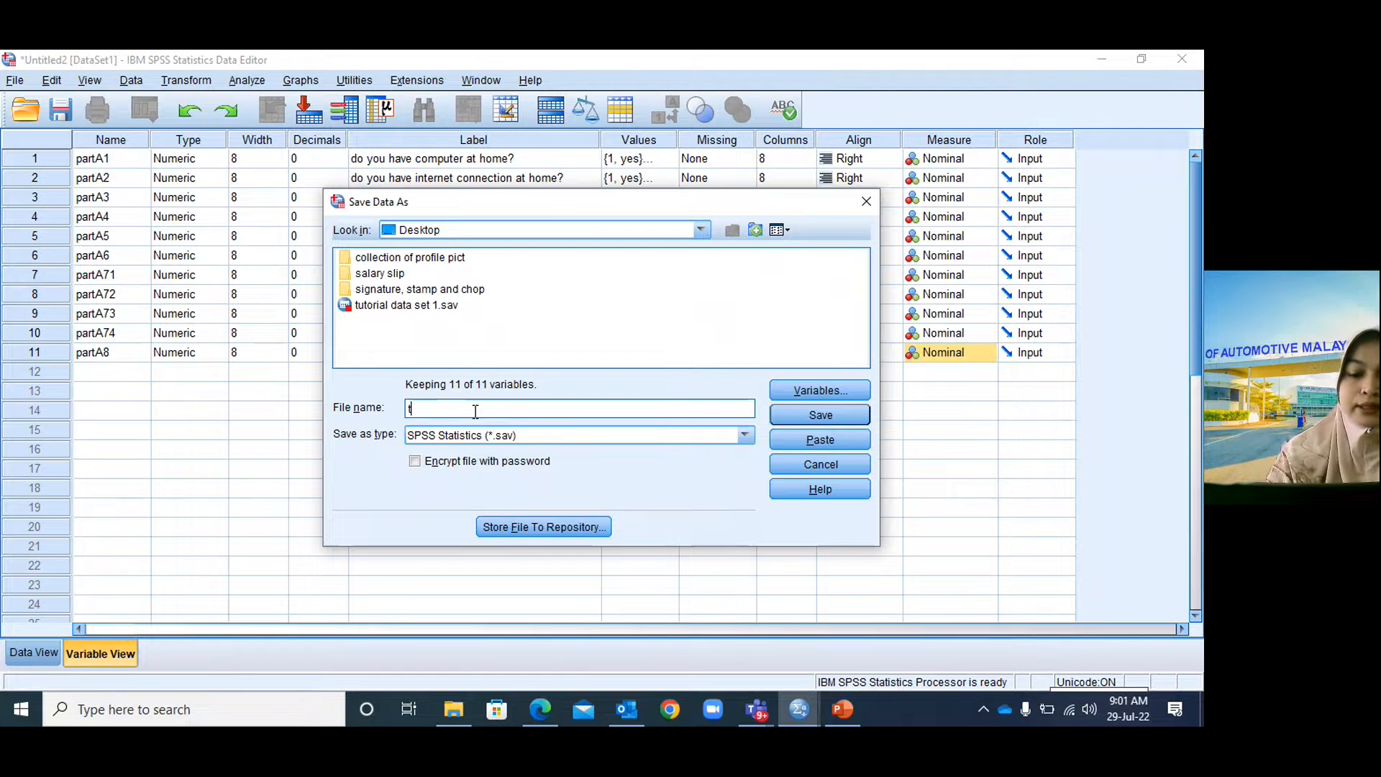
{"action": "type", "text": "utori"}
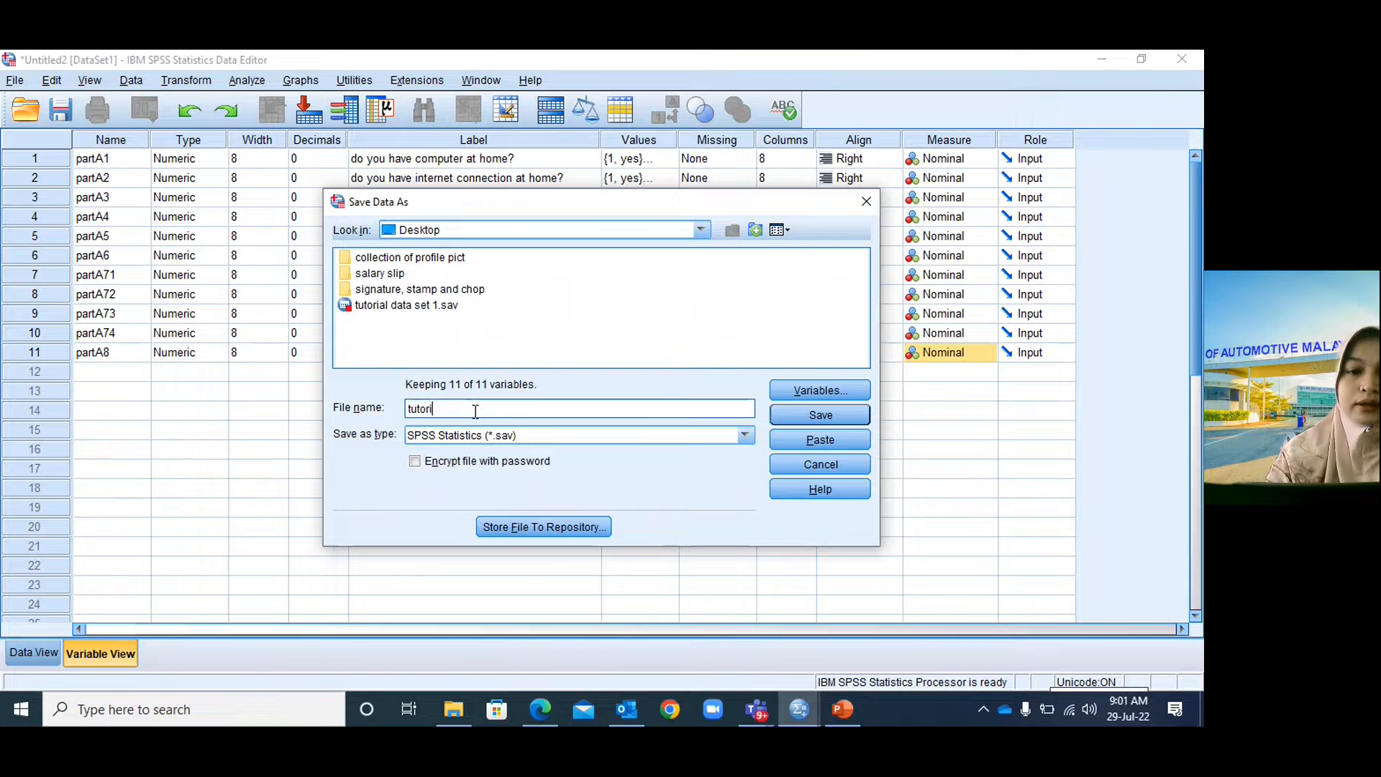
{"action": "type", "text": "al p"}
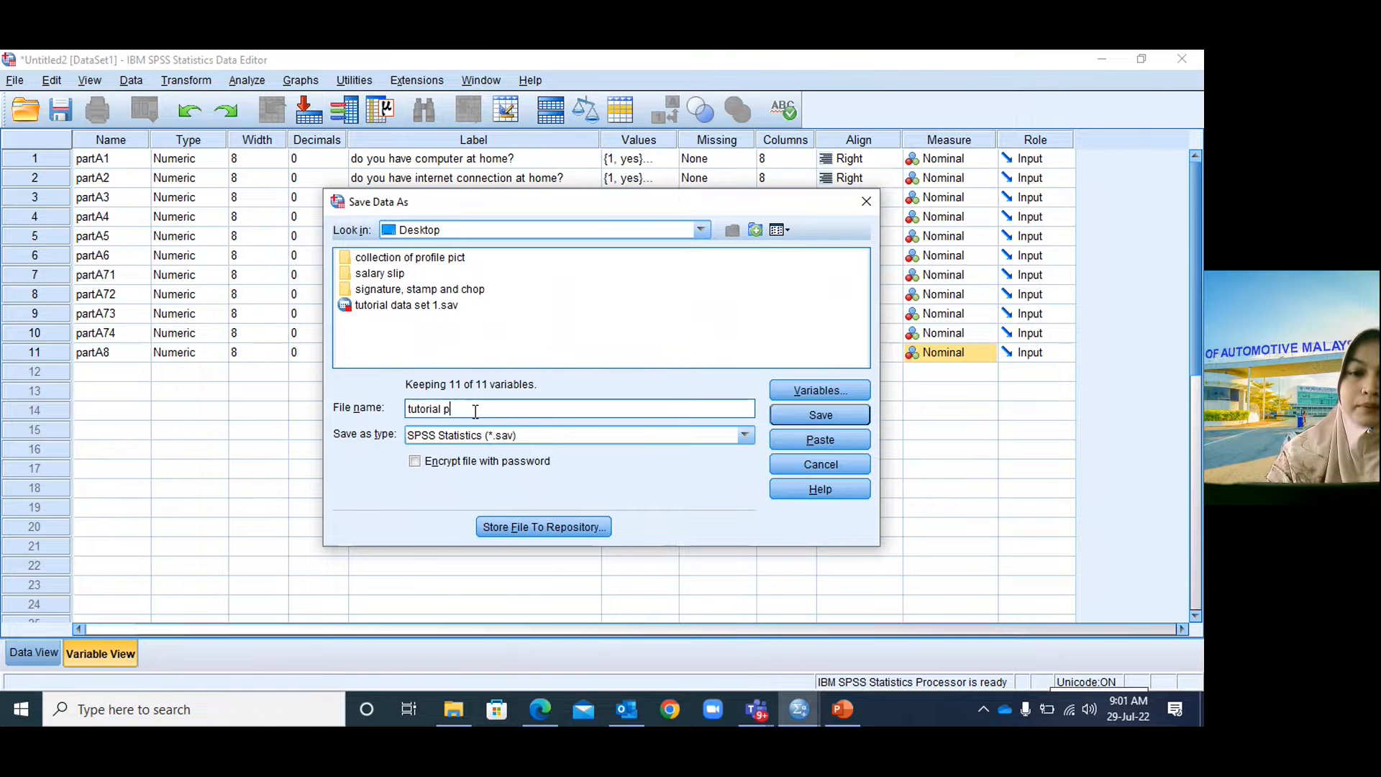
{"action": "type", "text": "erceptio"}
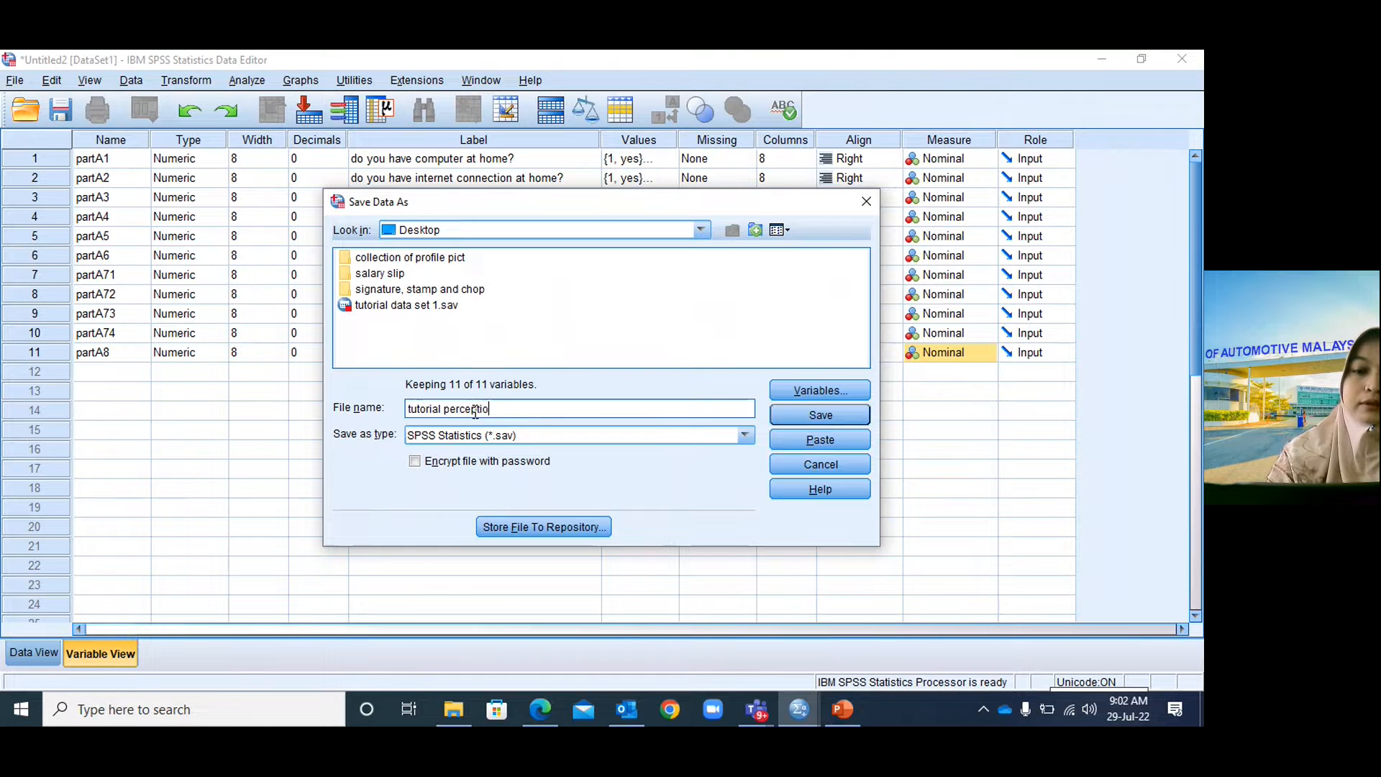
{"action": "type", "text": "n online "}
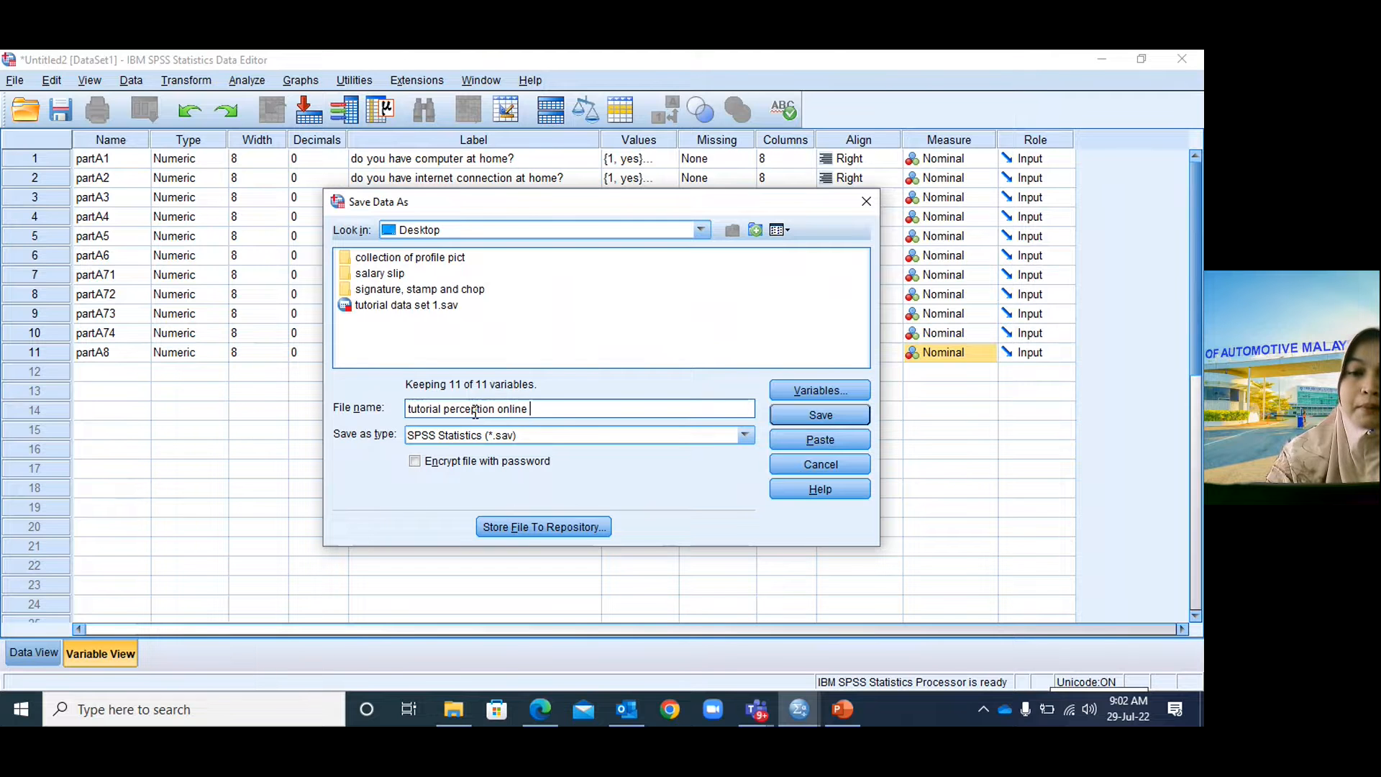
{"action": "type", "text": "banking"}
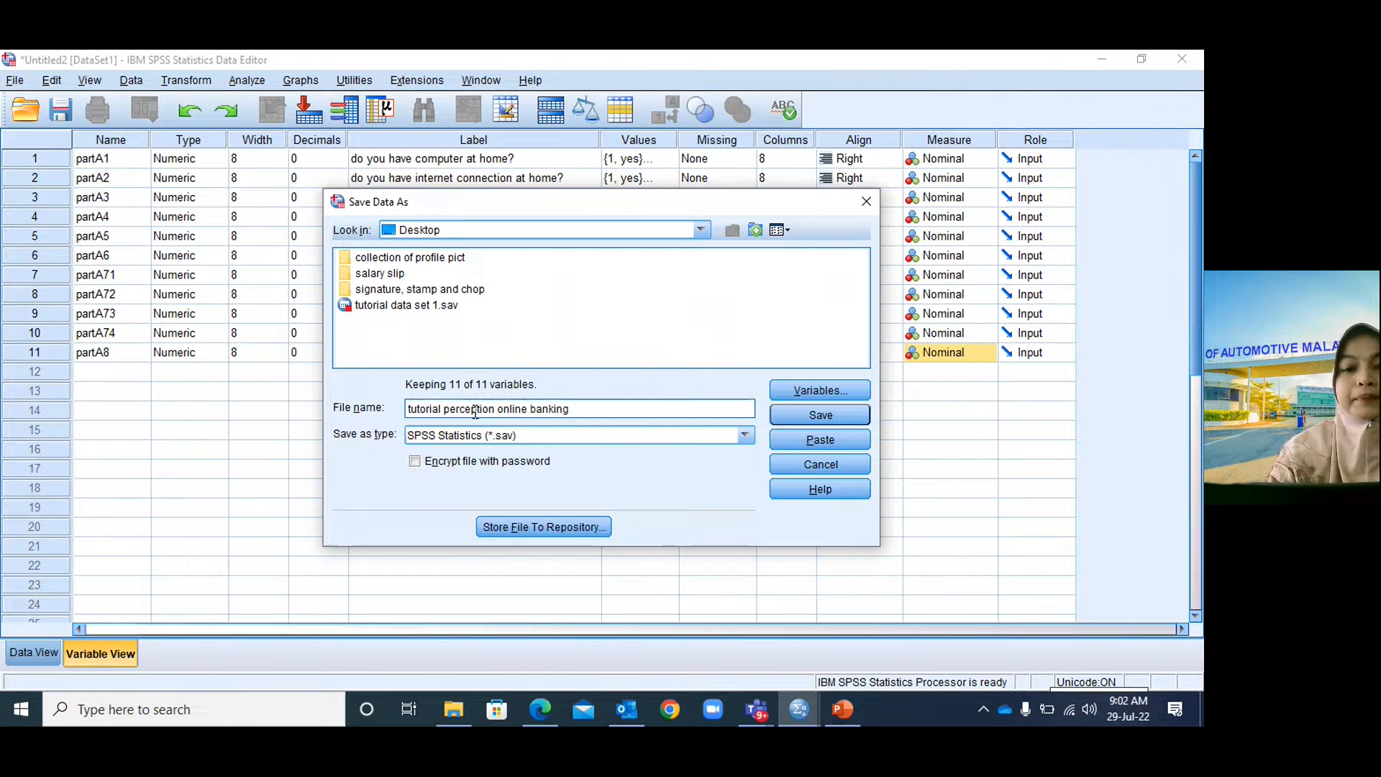
{"action": "left_click", "coordinate": [813, 417]}
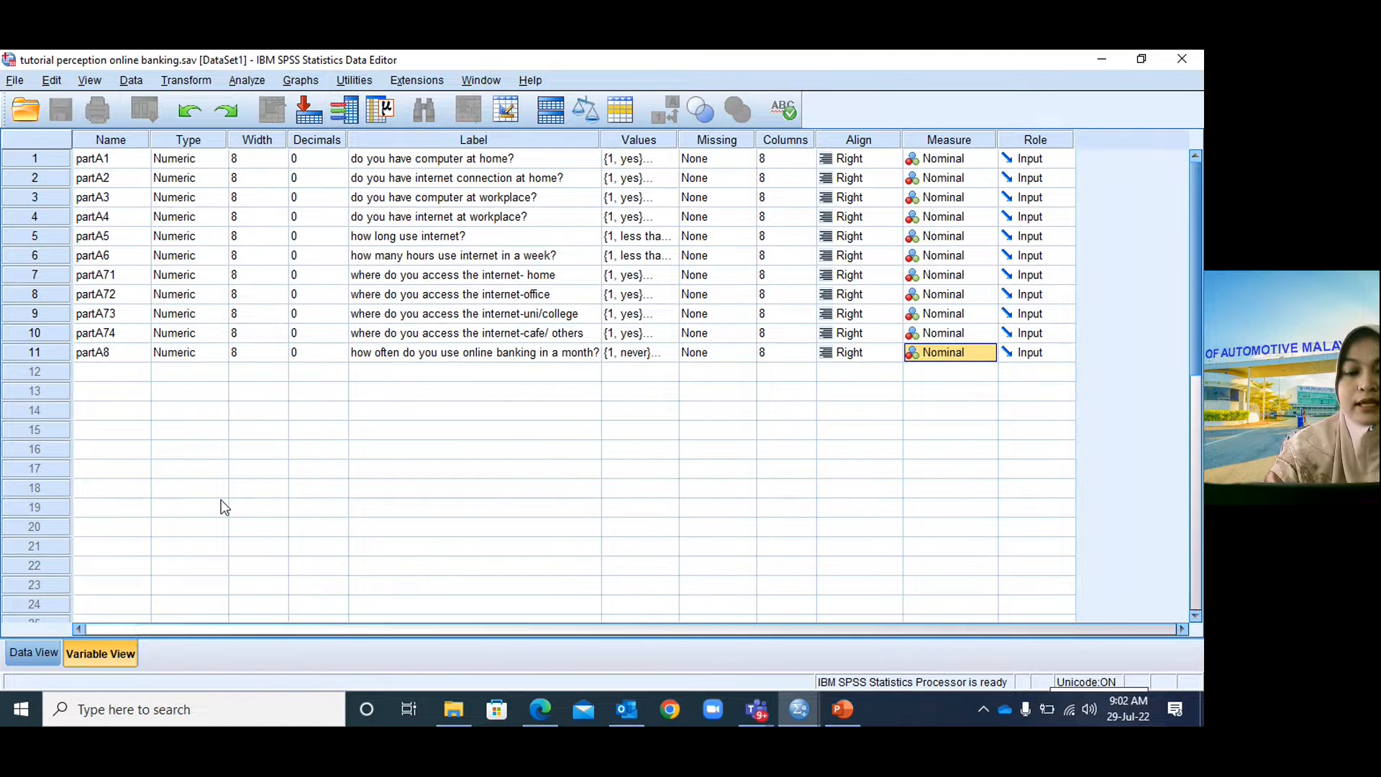
Switch to Data View to show the empty grid with columns partA1 through partA8.
{"action": "left_click", "coordinate": [42, 651]}
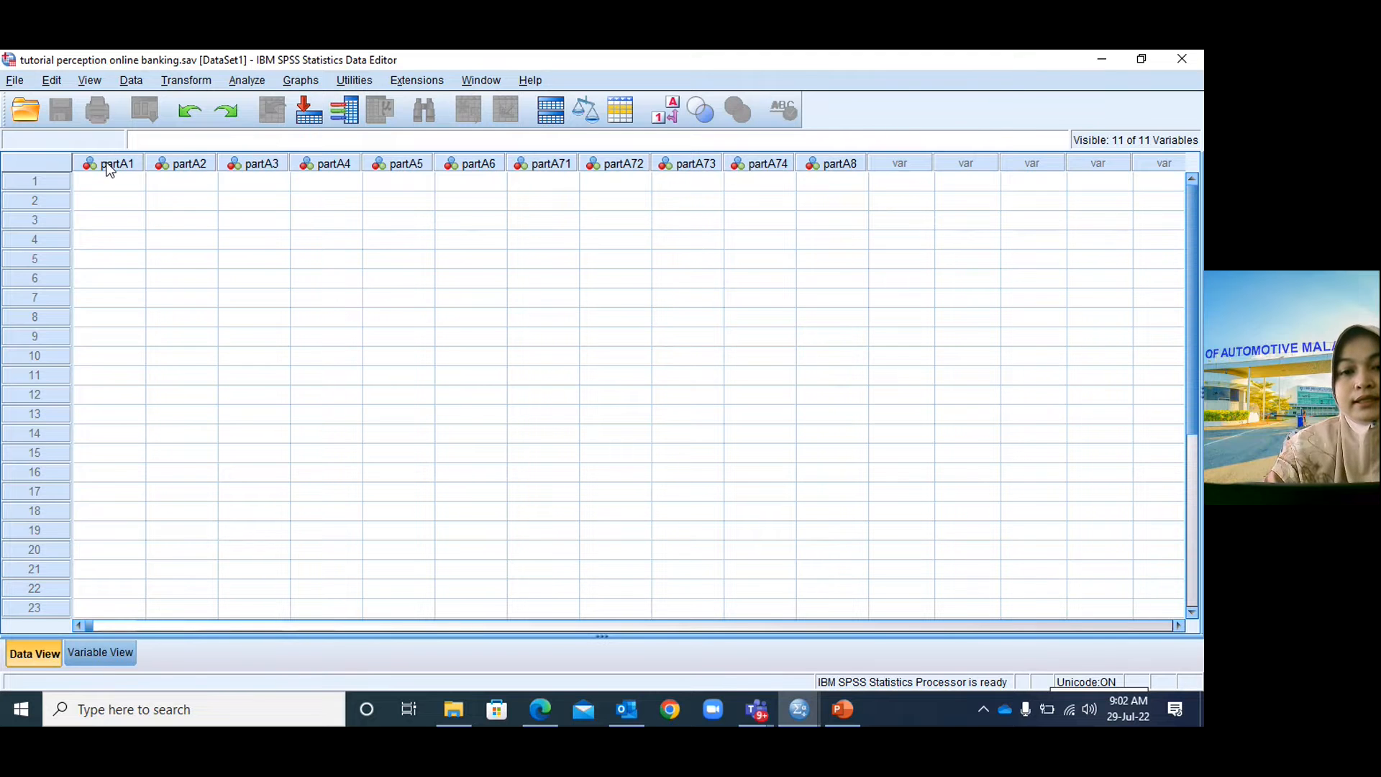
{"action": "mouse_move", "coordinate": [108, 168]}
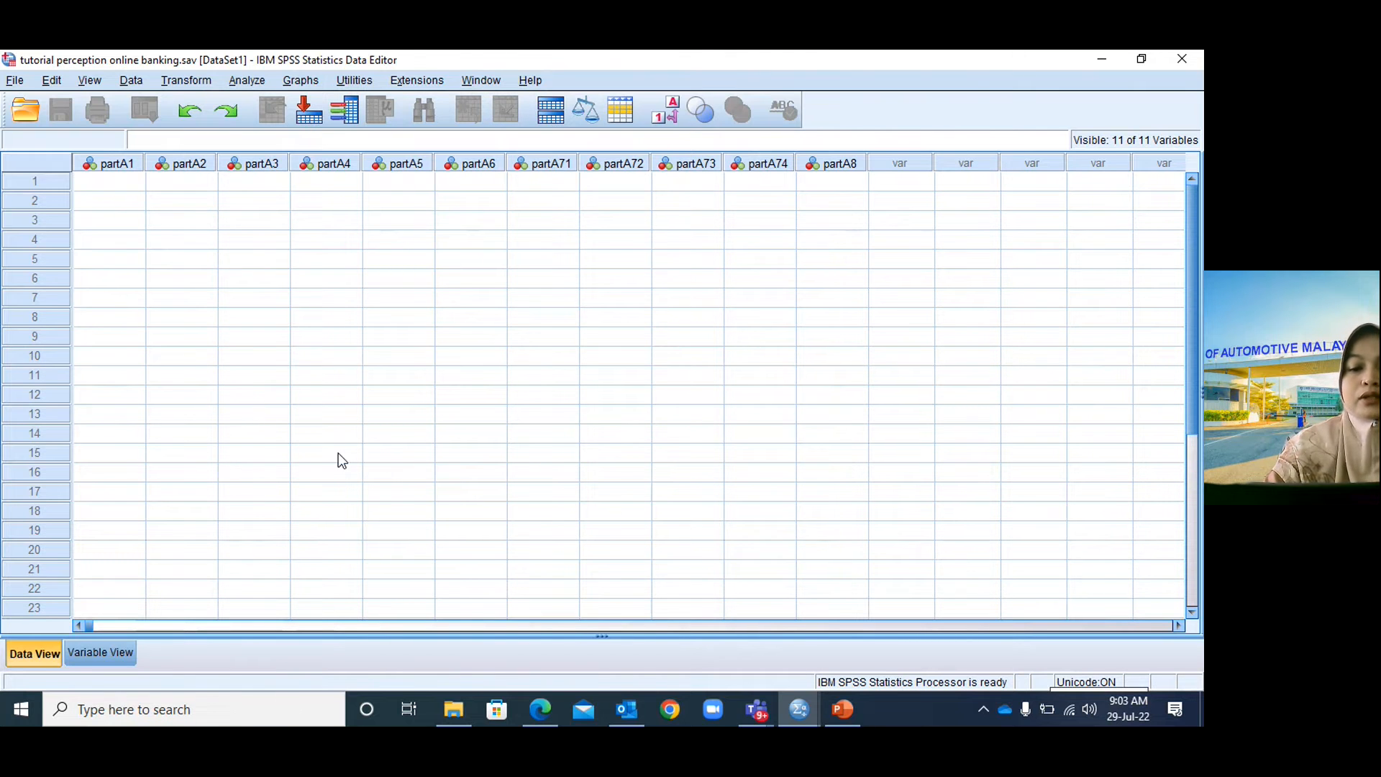
{"action": "left_click", "coordinate": [757, 716]}
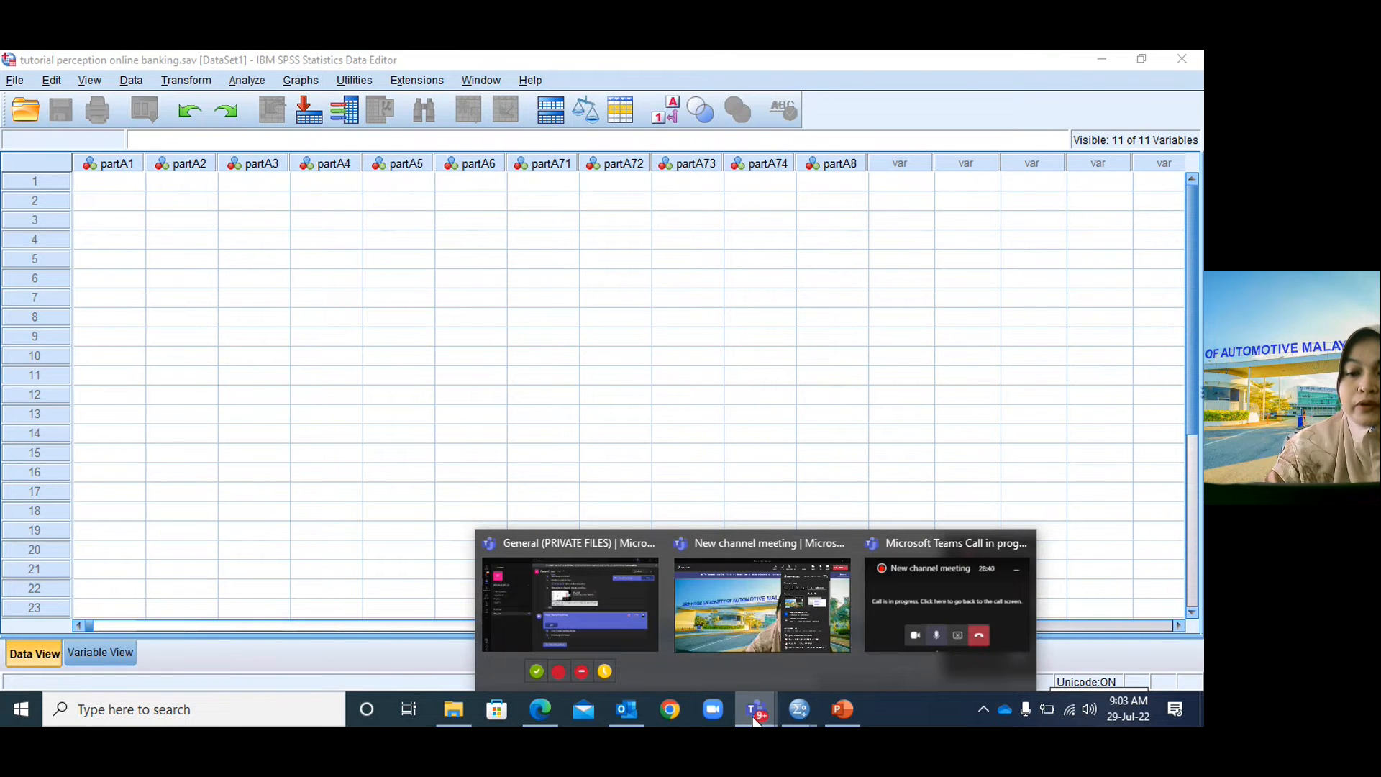
Leave the Teams 'New channel meeting' to end the session.
{"action": "left_click", "coordinate": [708, 624]}
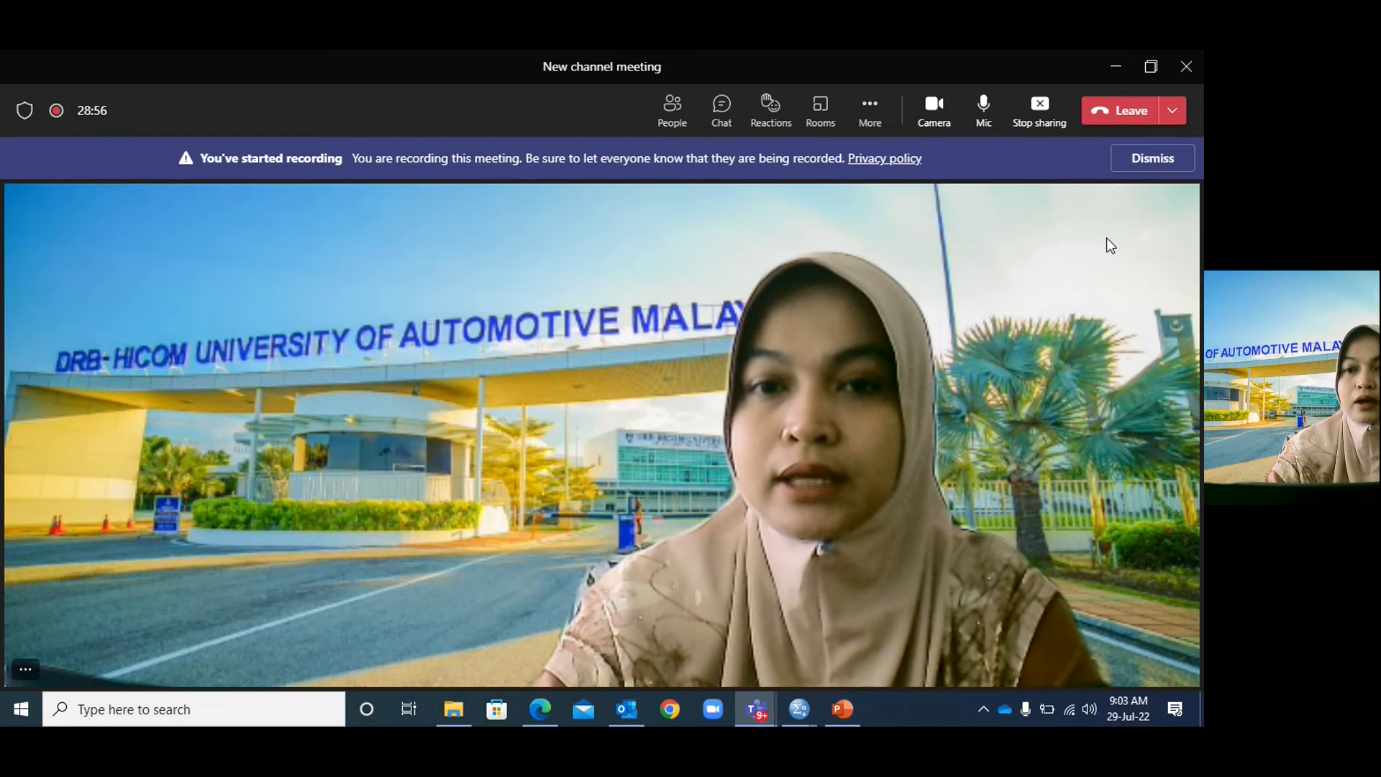
{"action": "left_click", "coordinate": [1140, 125]}
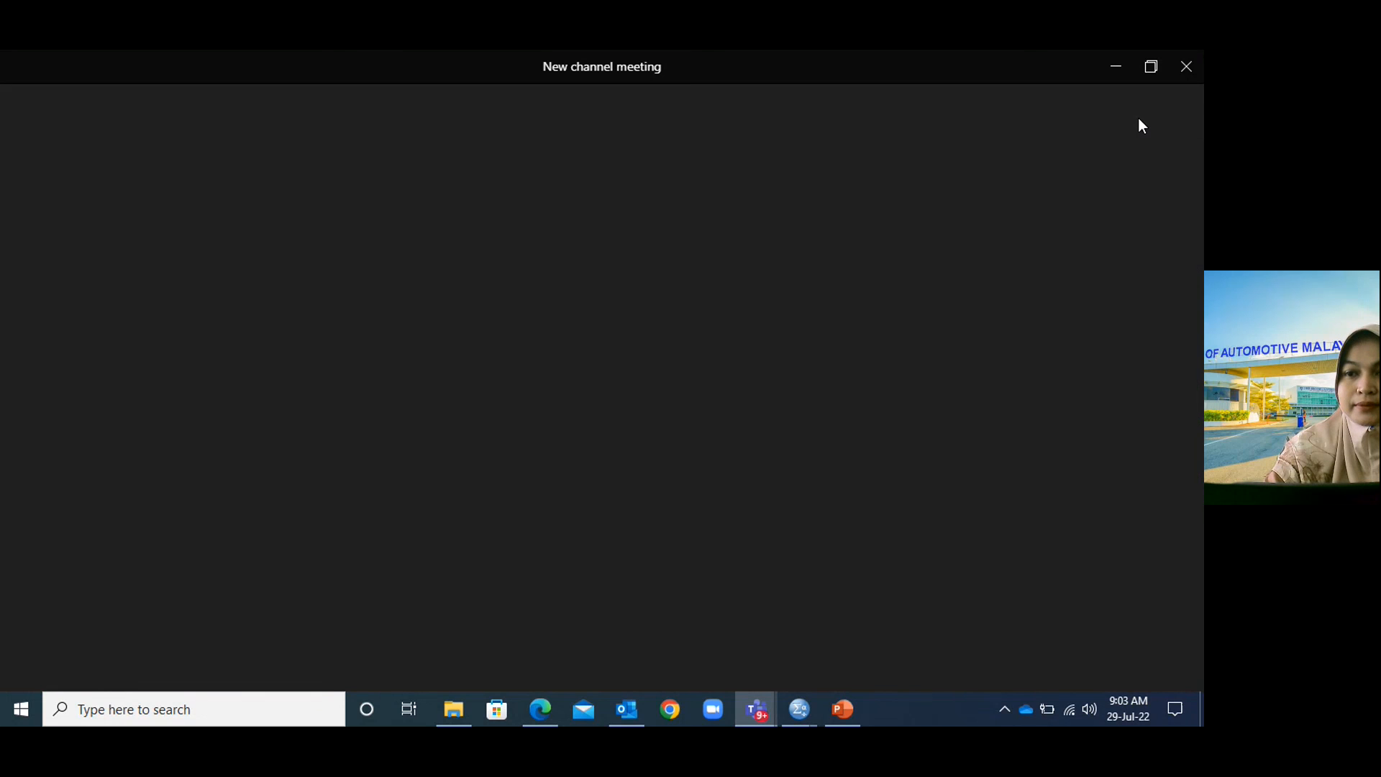